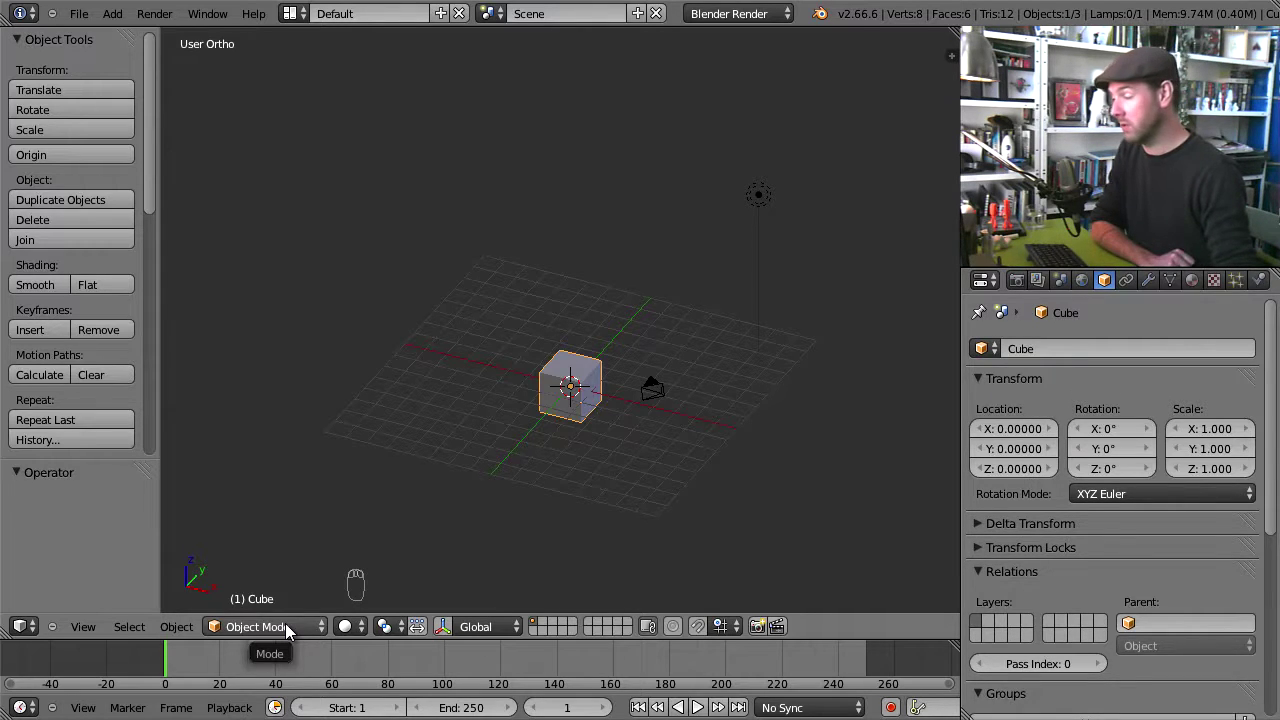
Step: Put the default cube into Edit Mode, toggling once to Object Mode and back
click(286, 627)
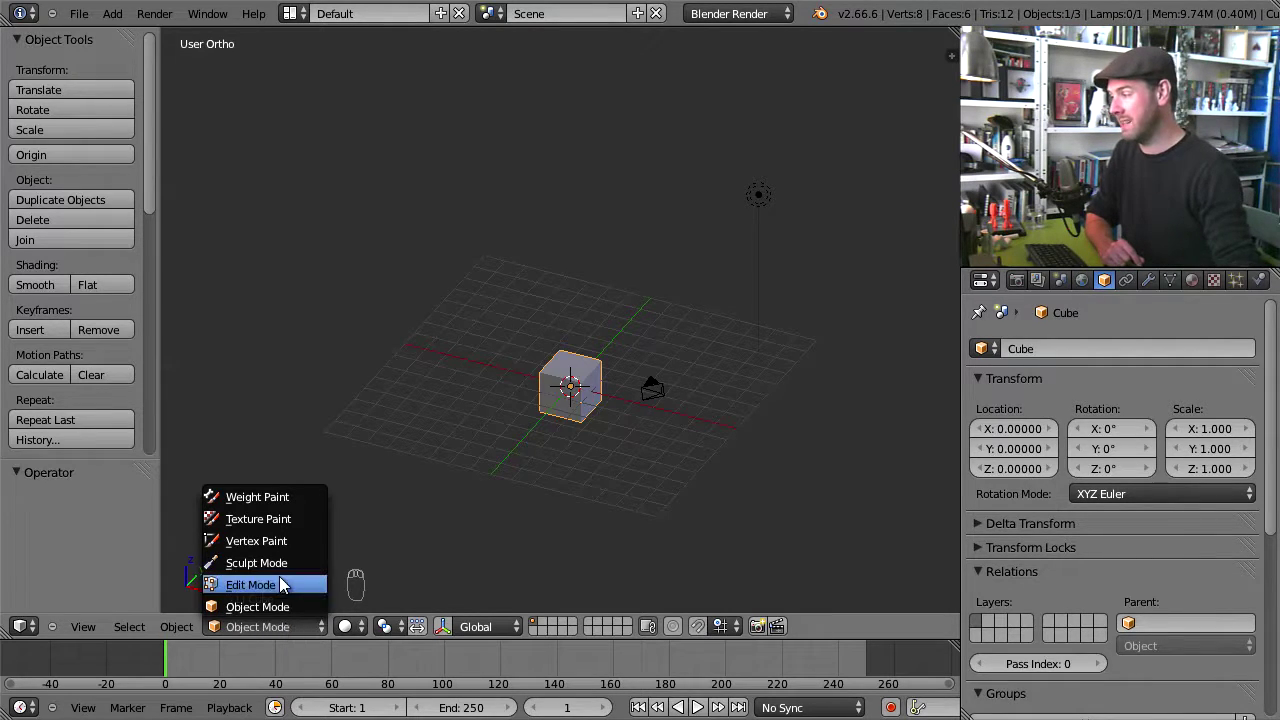
click(279, 582)
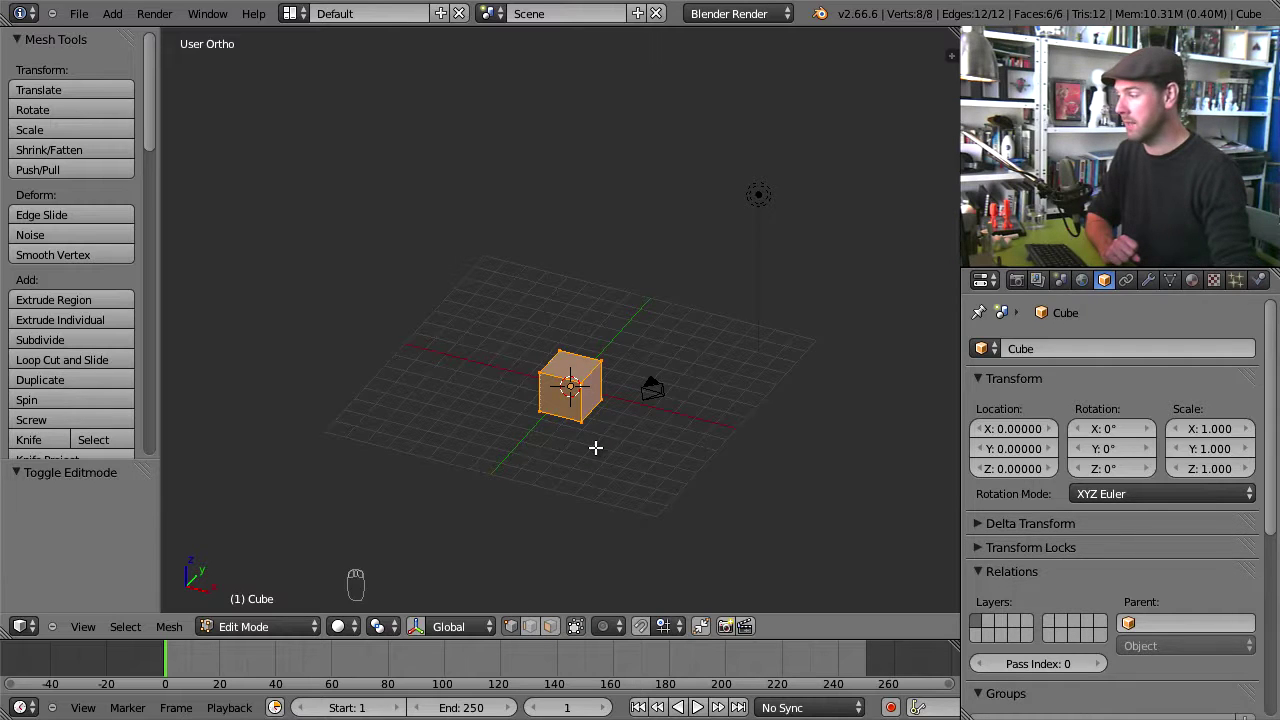
scroll(595, 448, up, 4)
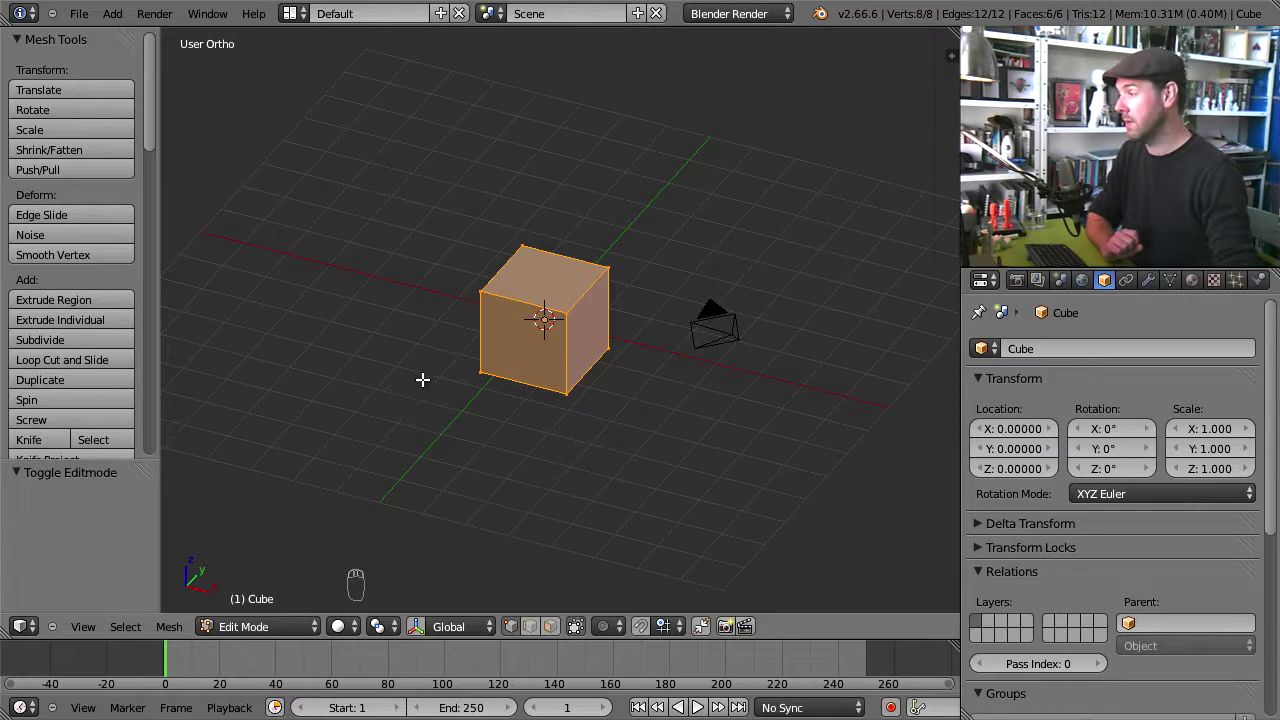
middle_drag(422, 379, 437, 409)
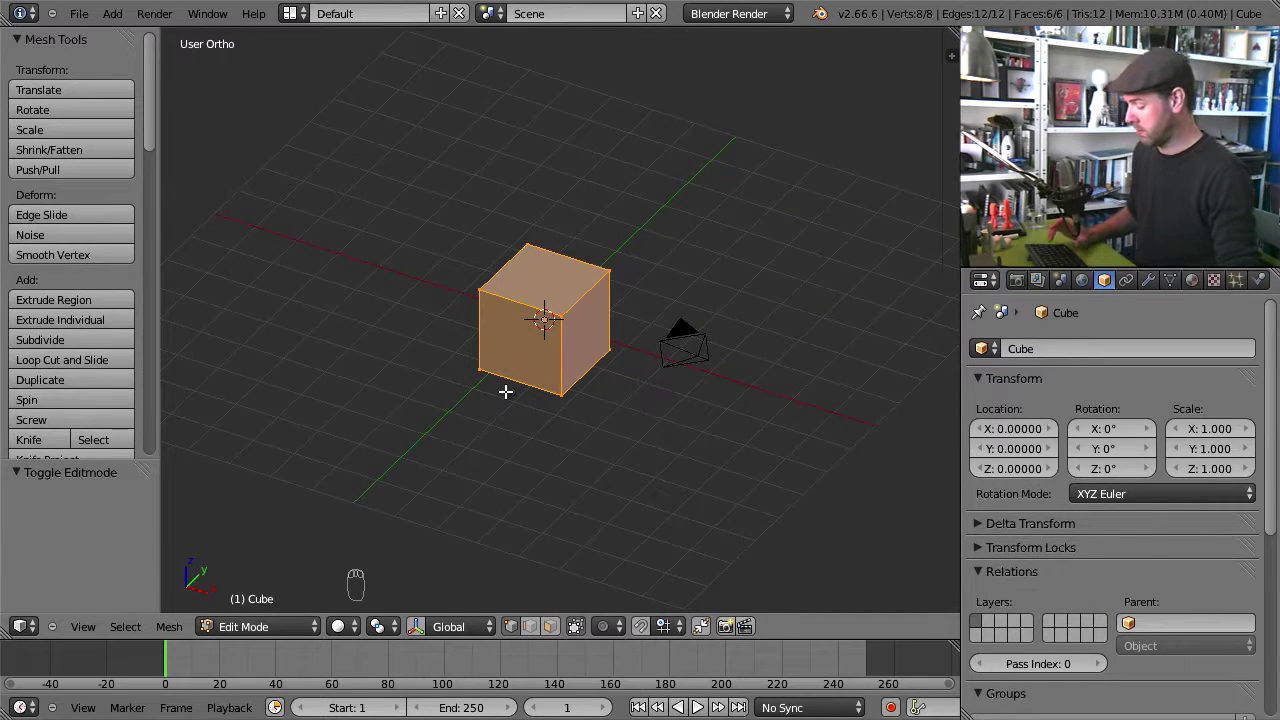
key(Tab)
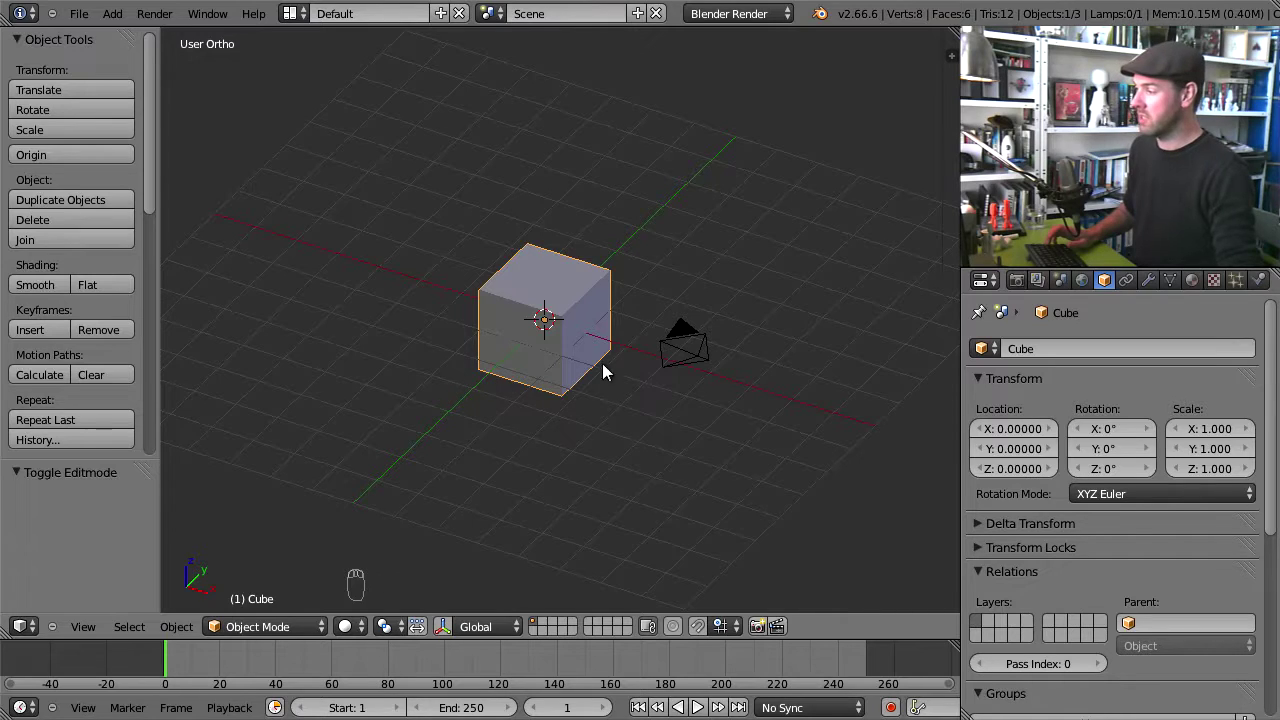
key(Tab)
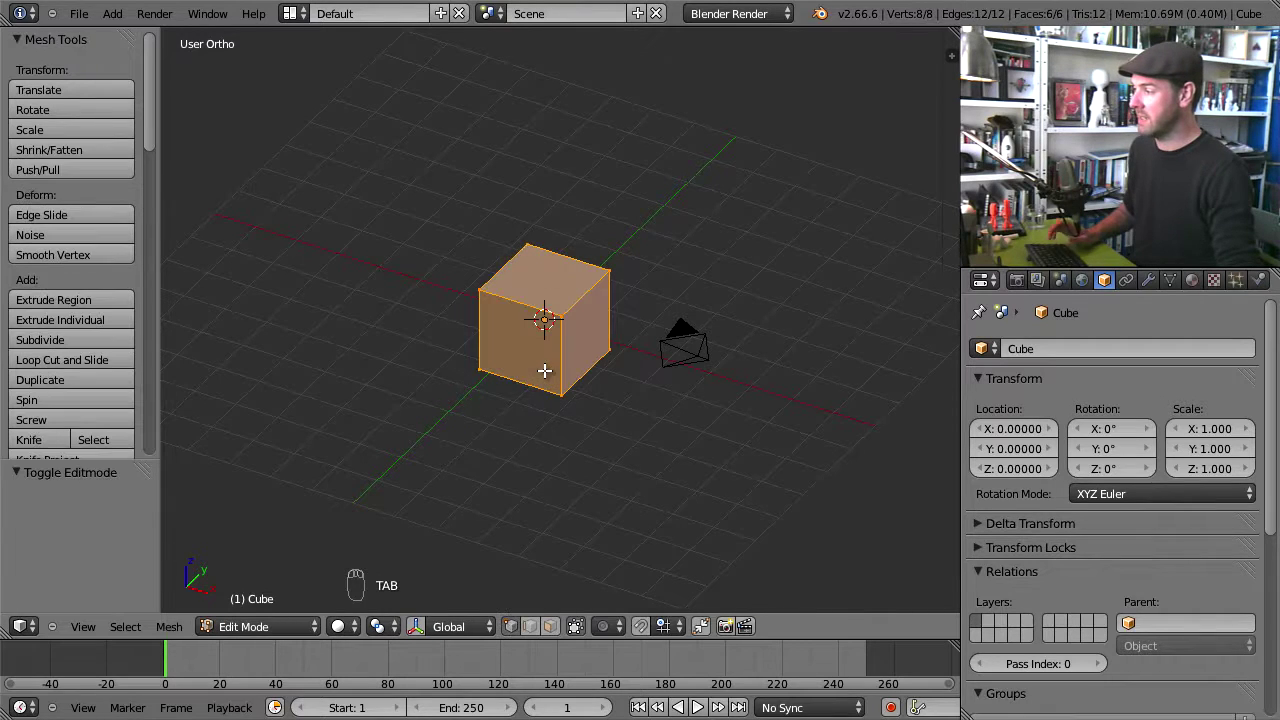
Step: Select several corner vertices around the cube's front face one at a time
right_click(566, 318)
right_click(569, 382)
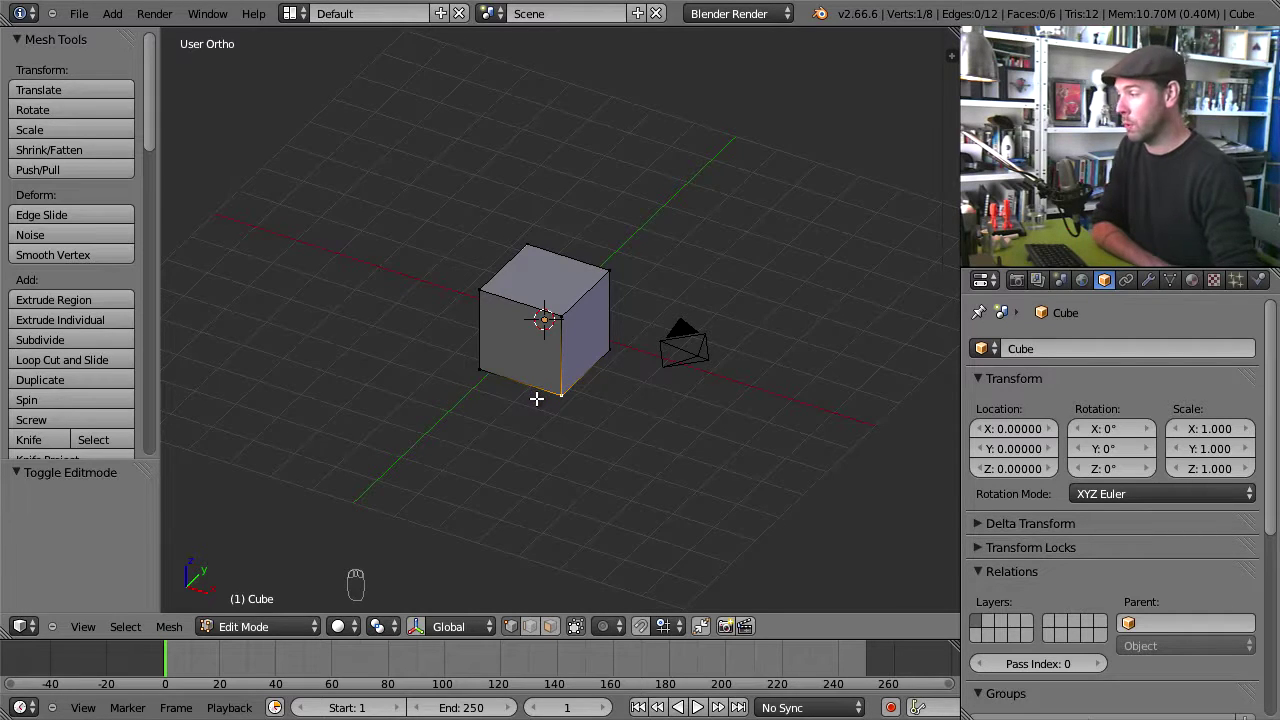
scroll(537, 399, up, 2)
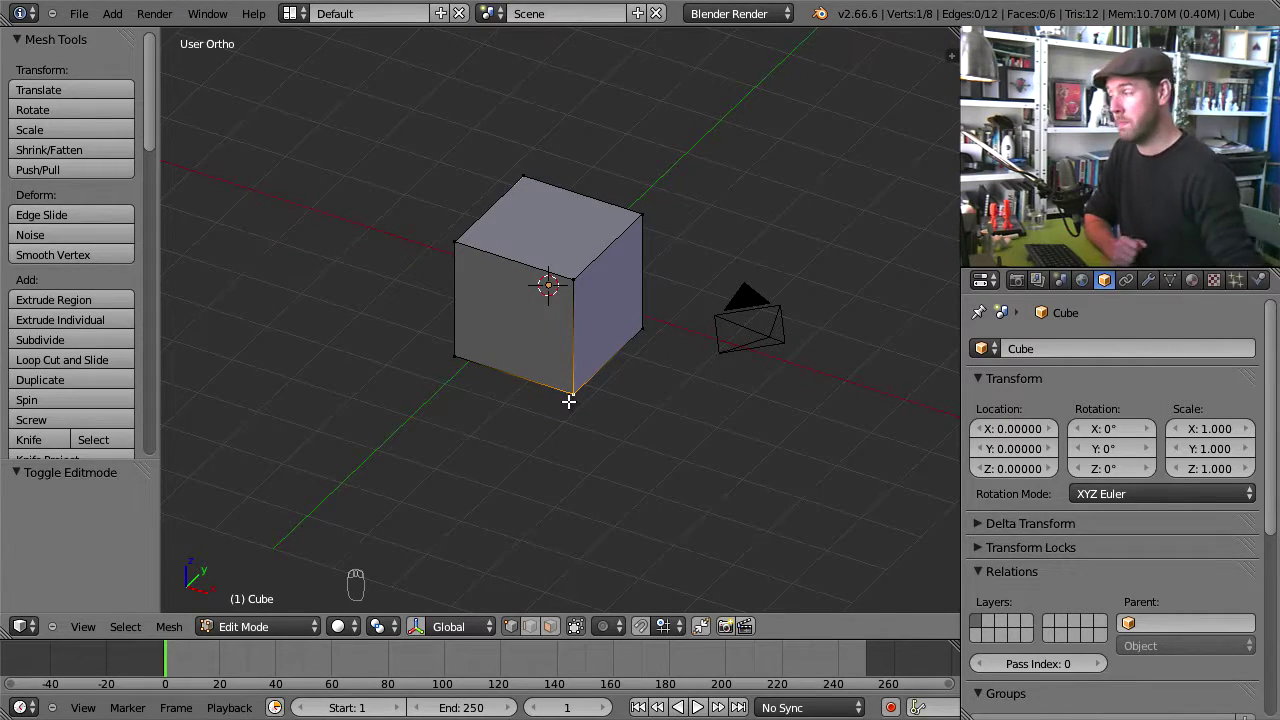
right_click(448, 345)
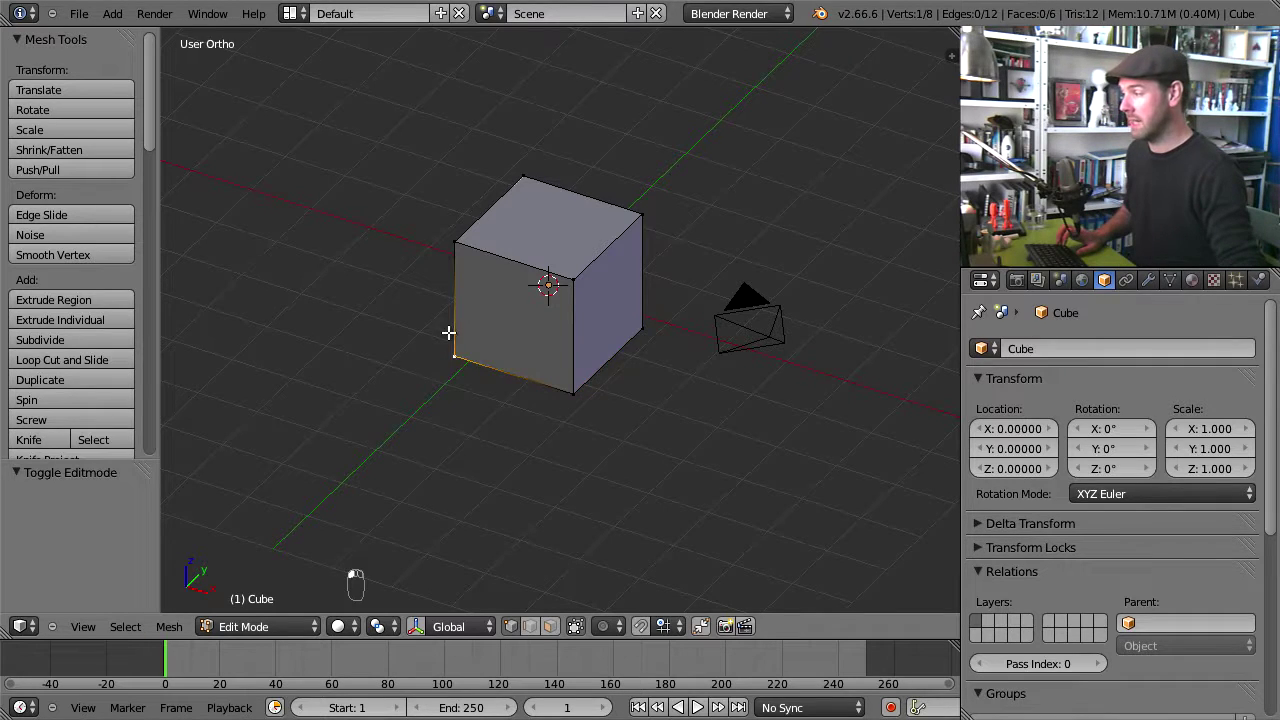
right_click(458, 247)
Step: Select all four corner vertices of the cube's front face together, starting from the upper corner nearest the viewer
right_click(575, 270)
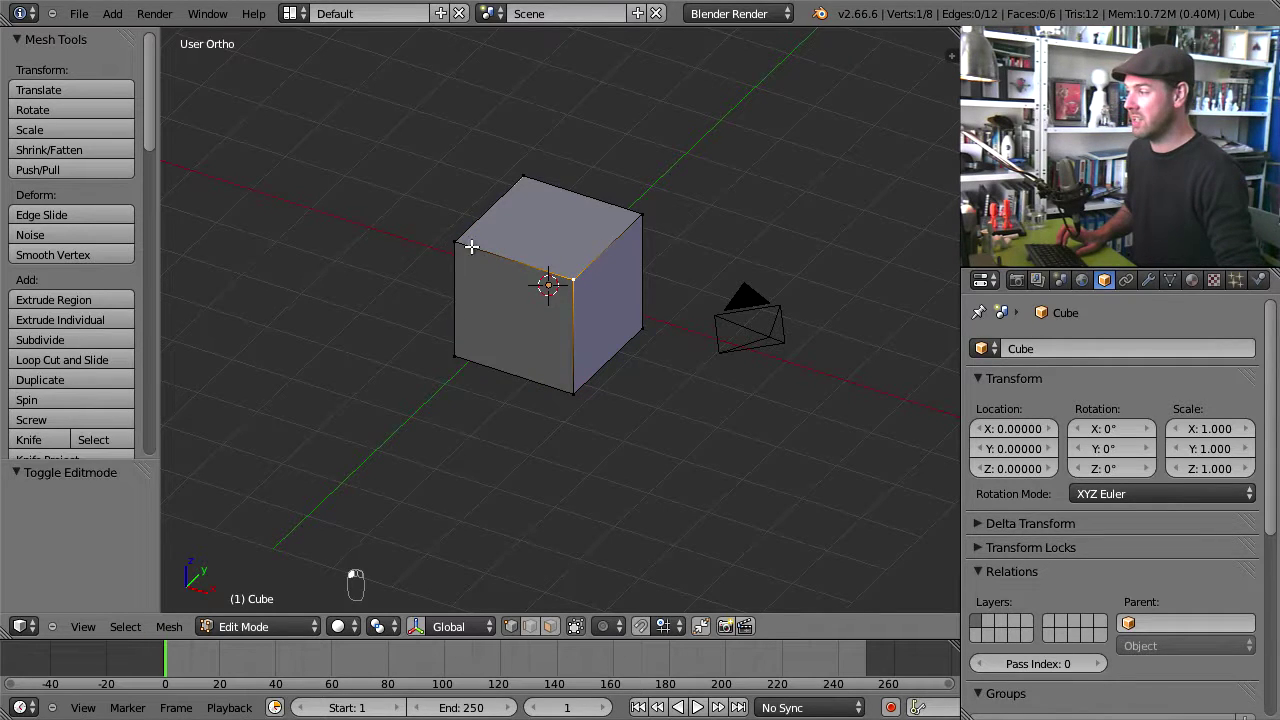
shift+right_click(577, 389)
shift+right_click(452, 354)
shift+right_click(456, 244)
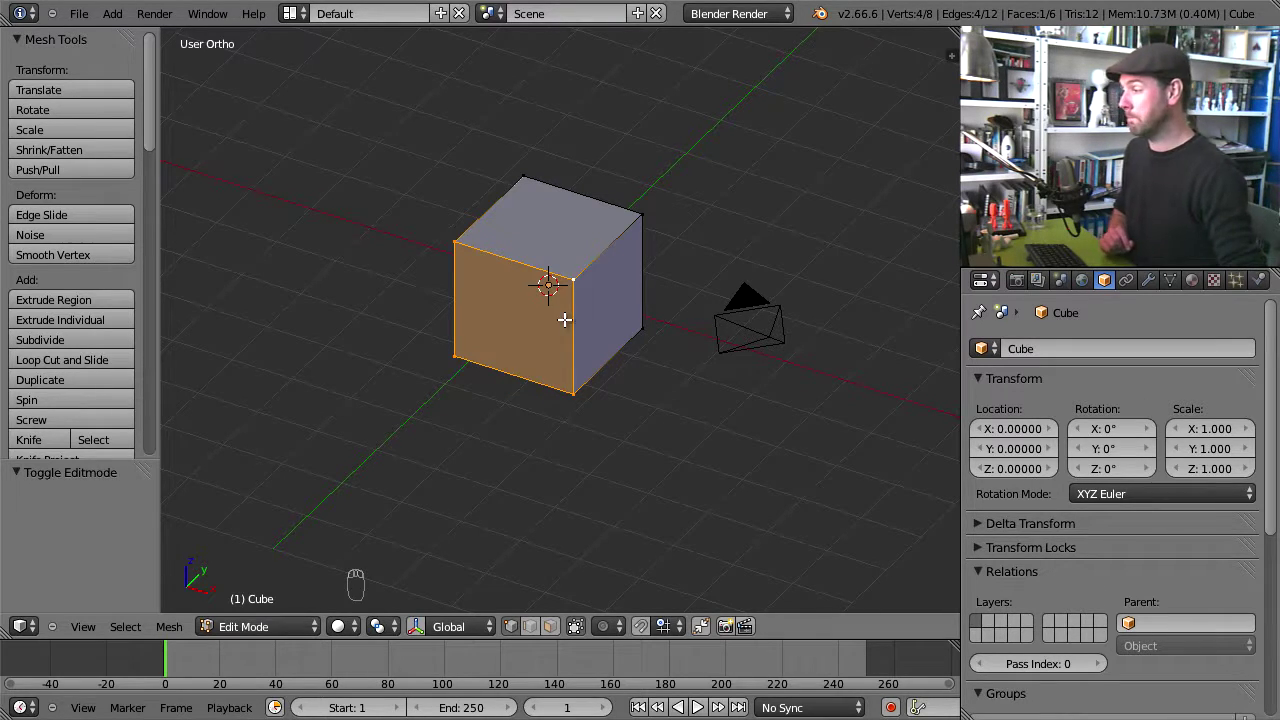
Step: Move the cube's top right vertex outward by about 0.78 in X, 0.78 in Y and 0.43 in Z
scroll(567, 313, up, 2)
right_click(575, 266)
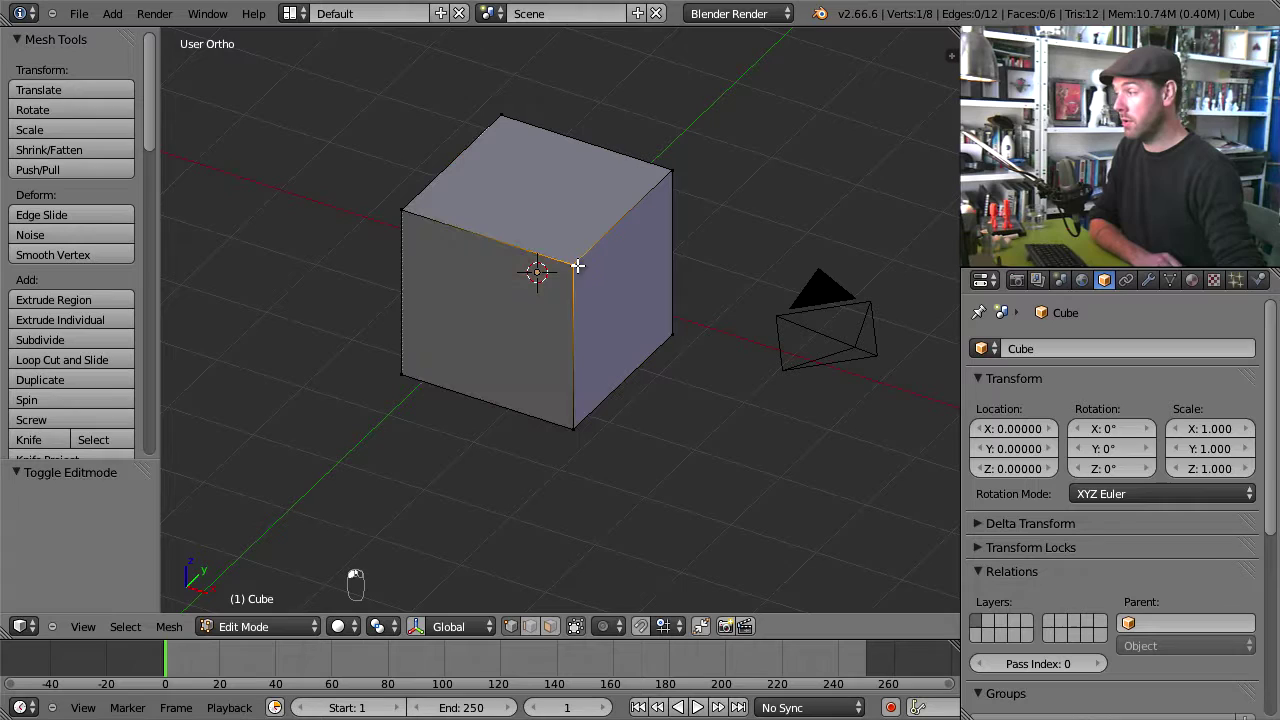
right_click(676, 183)
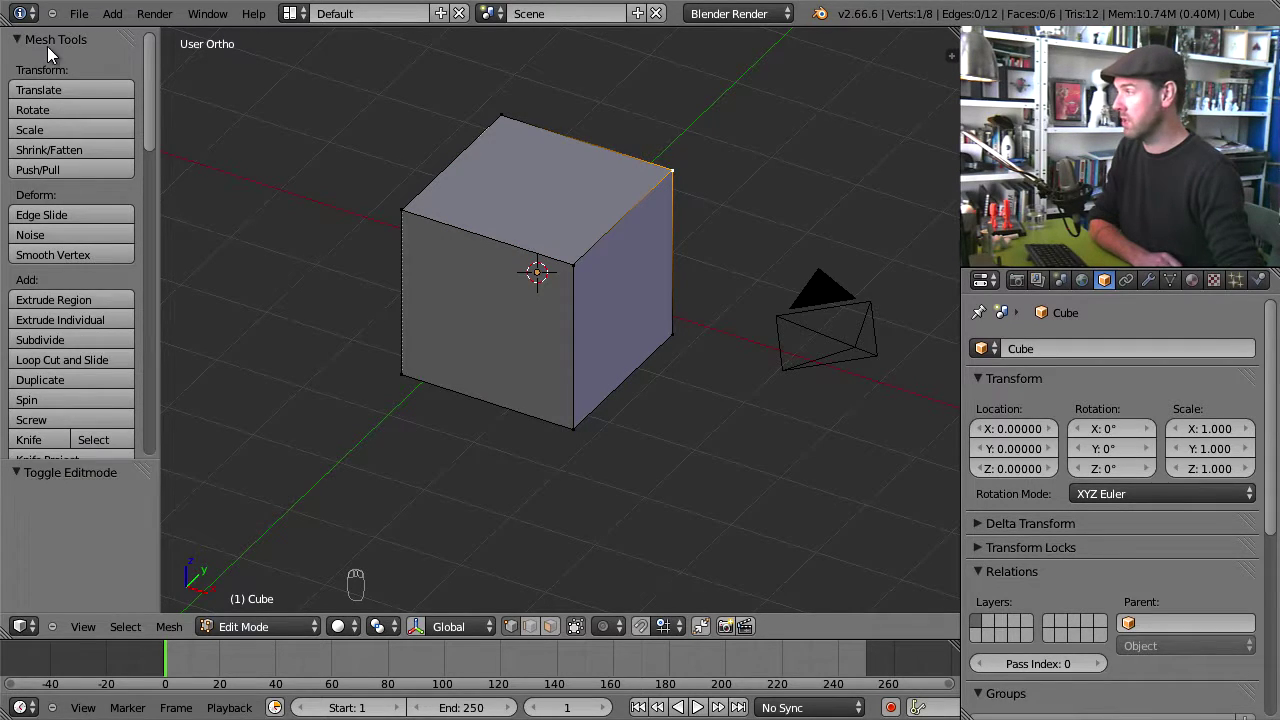
click(61, 88)
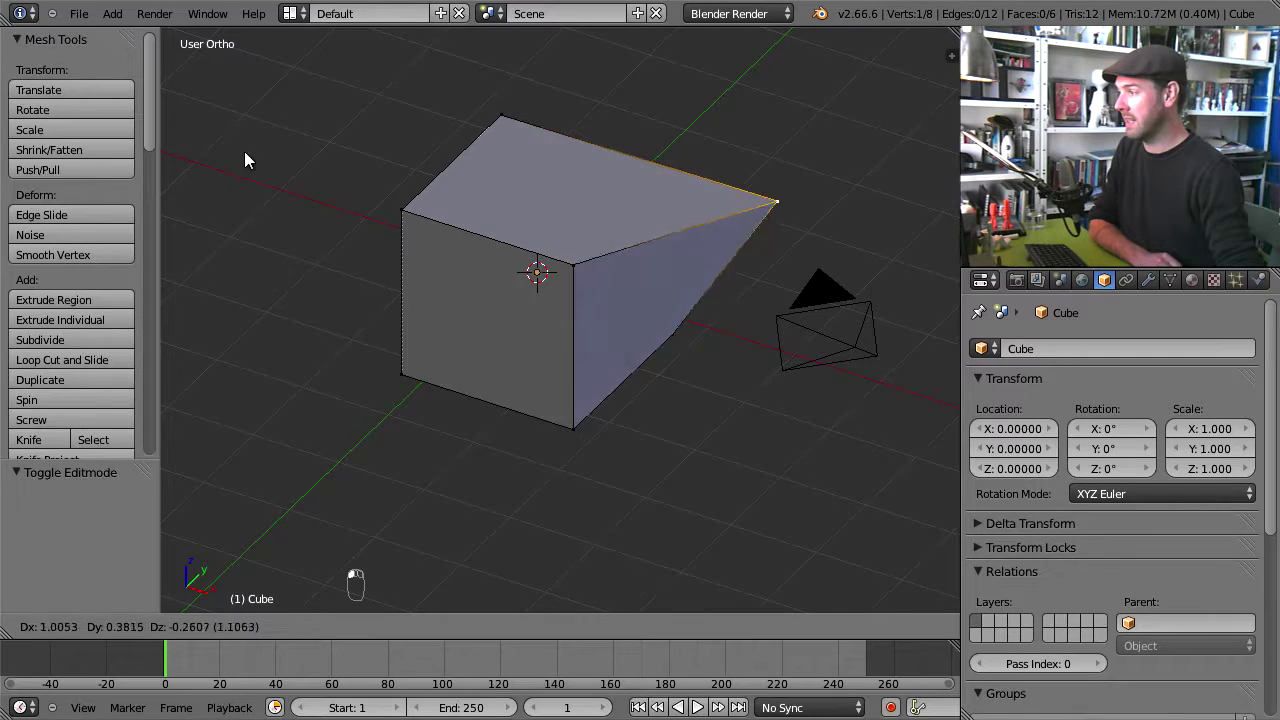
right_click(578, 186)
key(g)
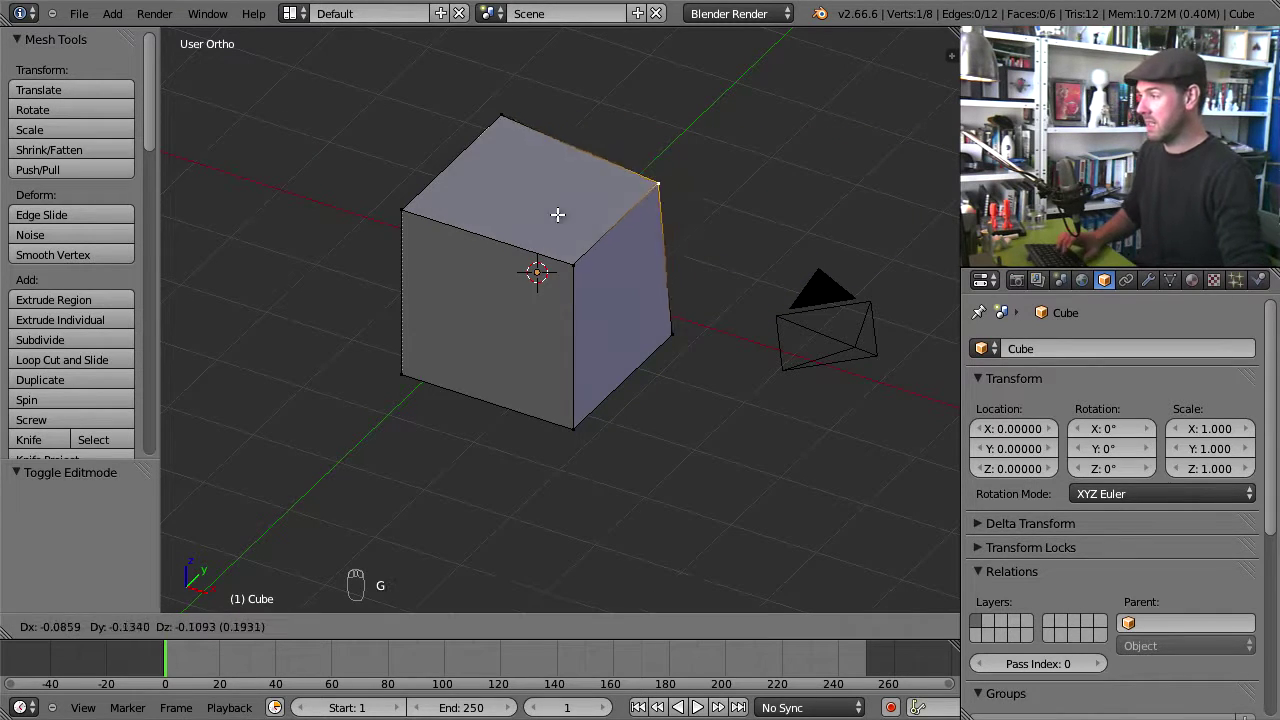
click(787, 133)
Step: Move the top front vertex by about -0.71 in X, -0.07 in Y and 0.44 in Z
right_click(603, 294)
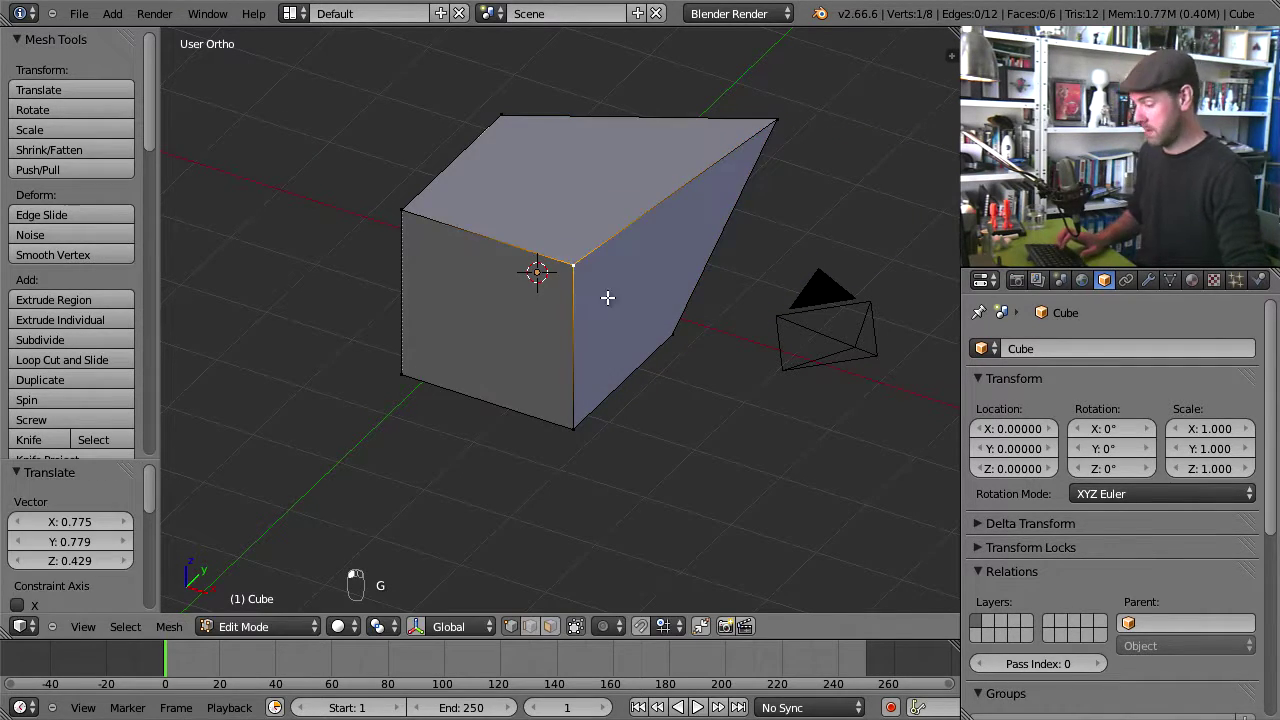
key(g)
click(551, 240)
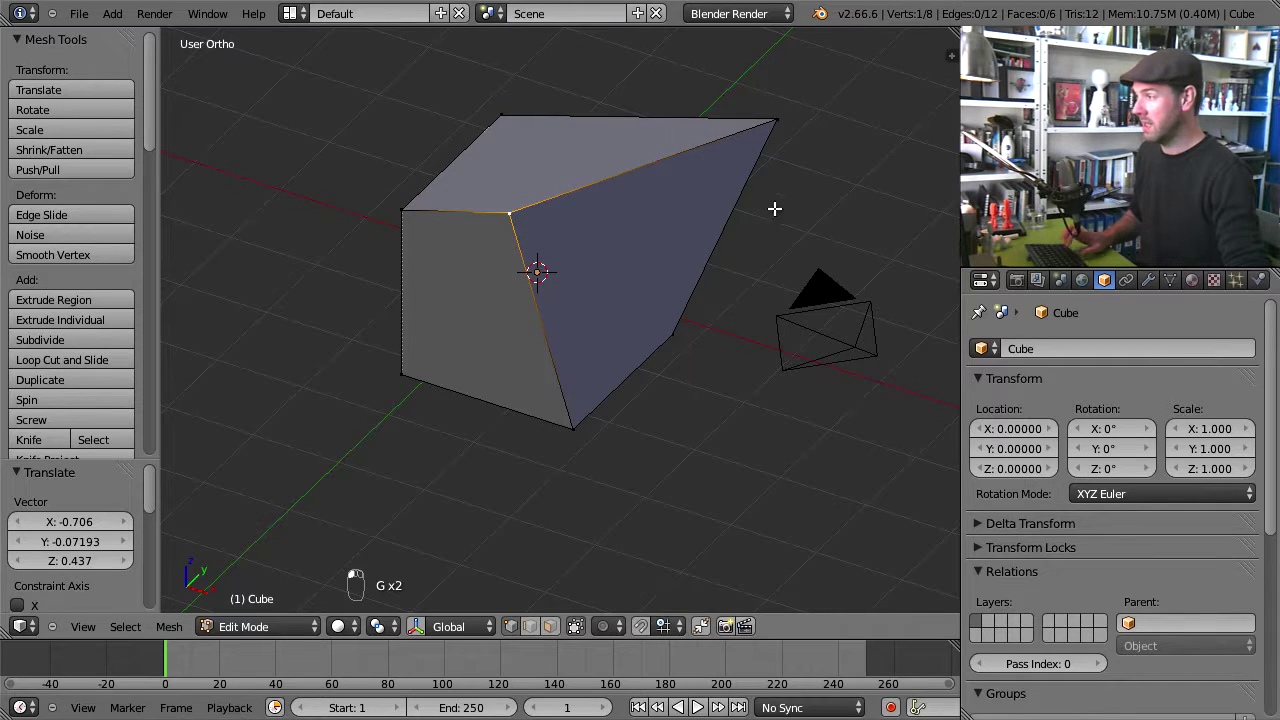
Step: Select the pulled-out top vertex and add the top front vertex, trying a rotation with one and with both selected
right_click(782, 121)
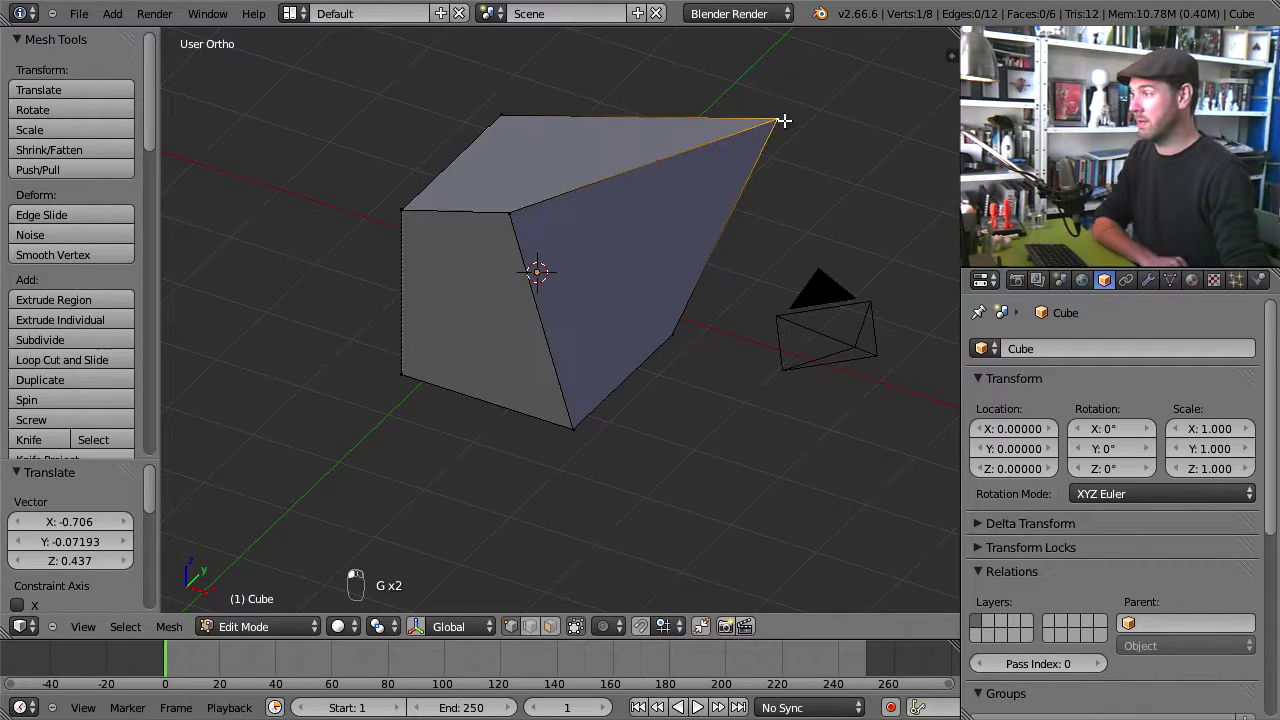
click(36, 111)
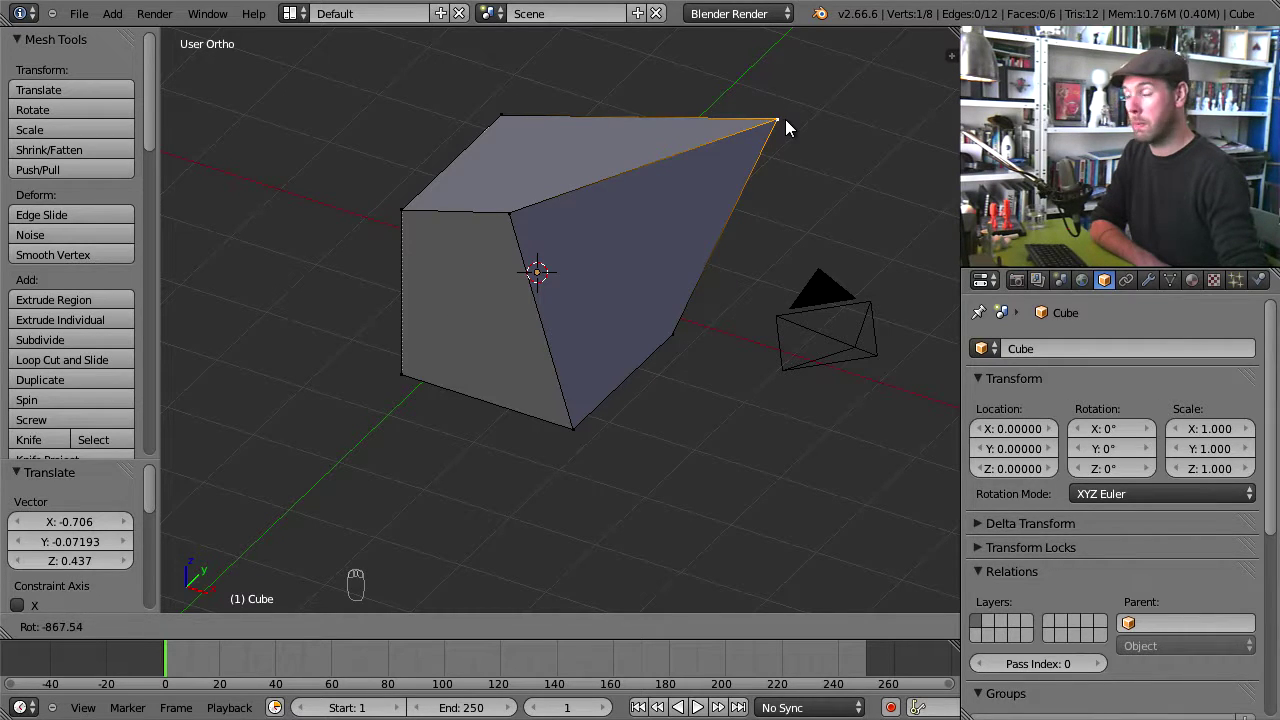
key(Escape)
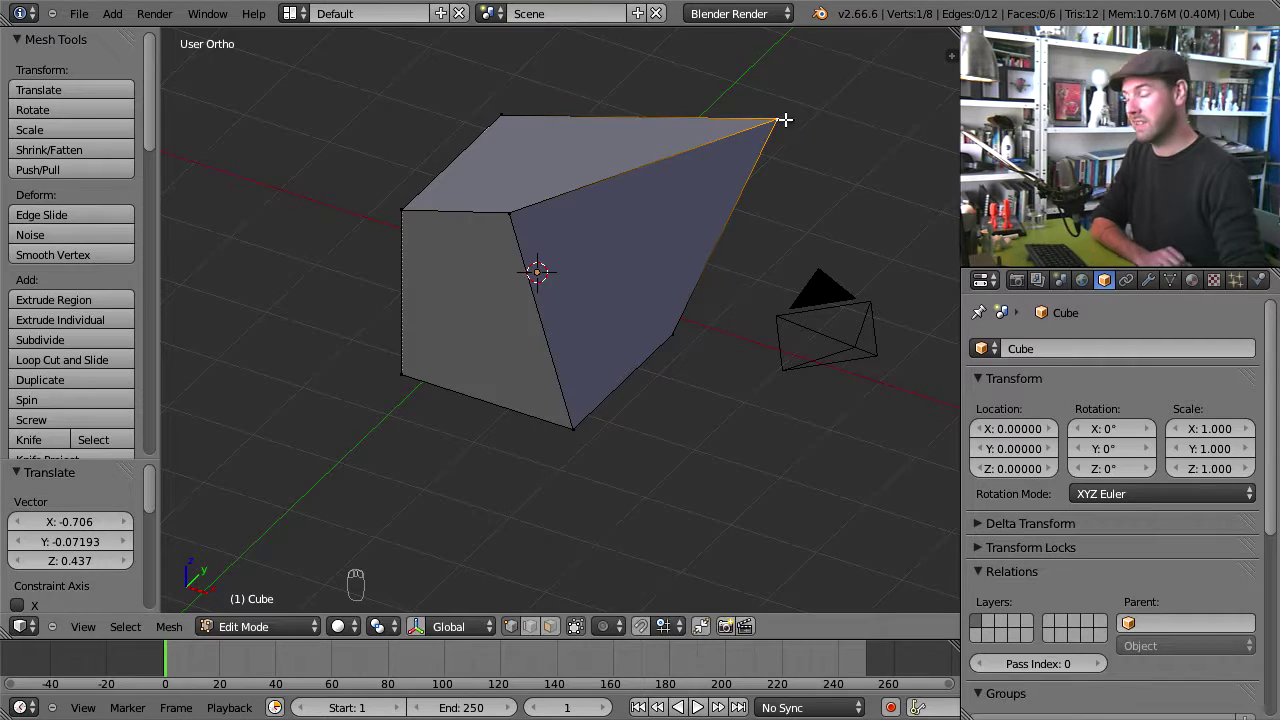
shift+right_click(512, 214)
click(31, 111)
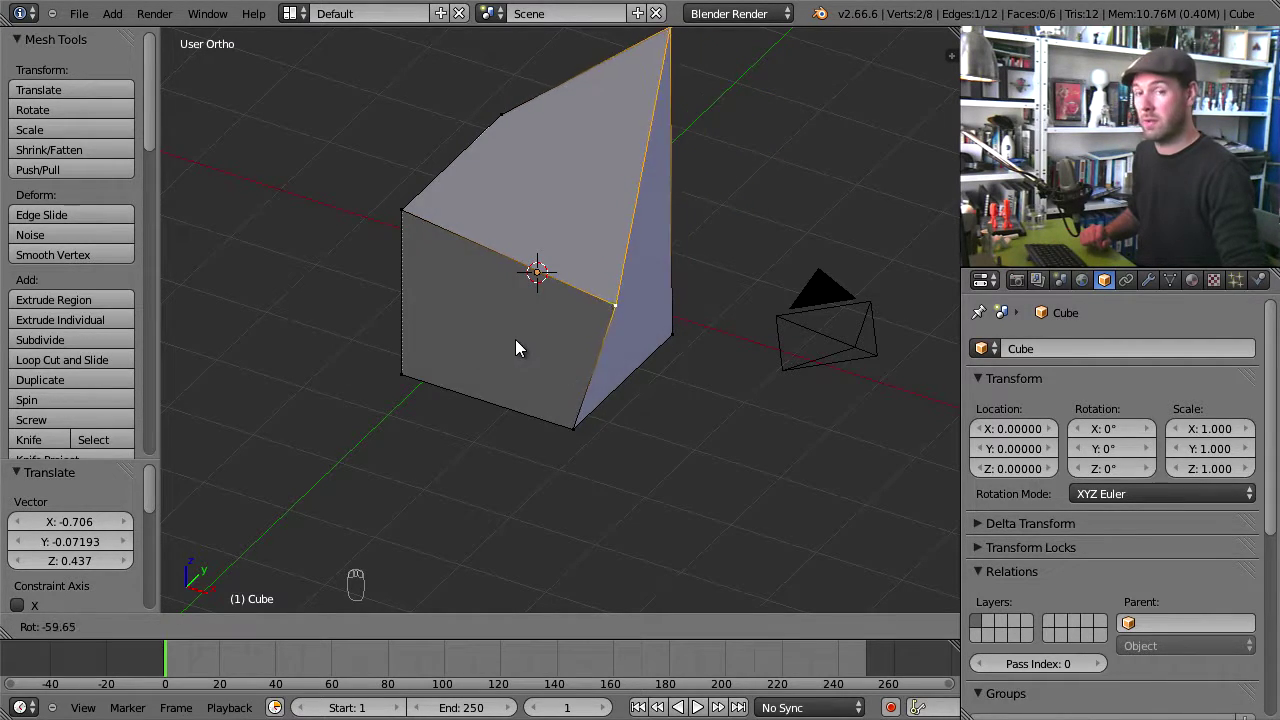
key(Escape)
Step: Add the two remaining top vertices to the selection and scale the top face by about 0.94 and again by about 1.34
shift+right_click(399, 228)
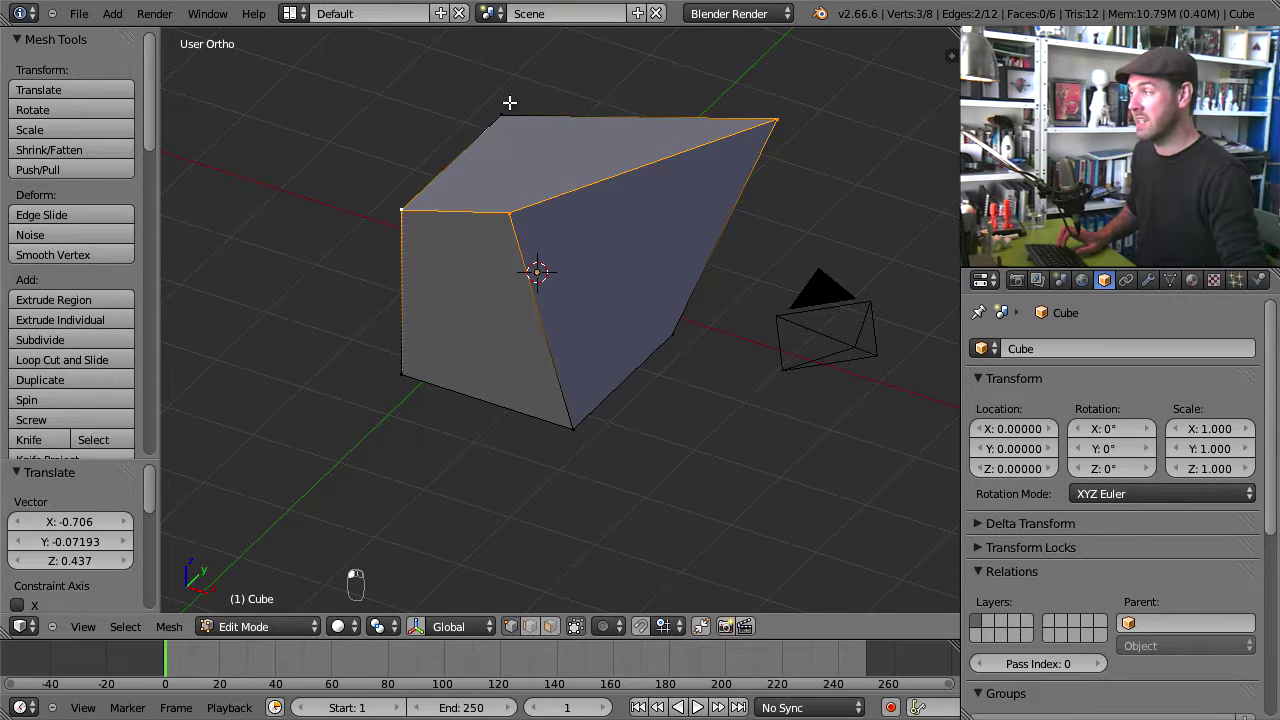
shift+right_click(509, 103)
click(98, 130)
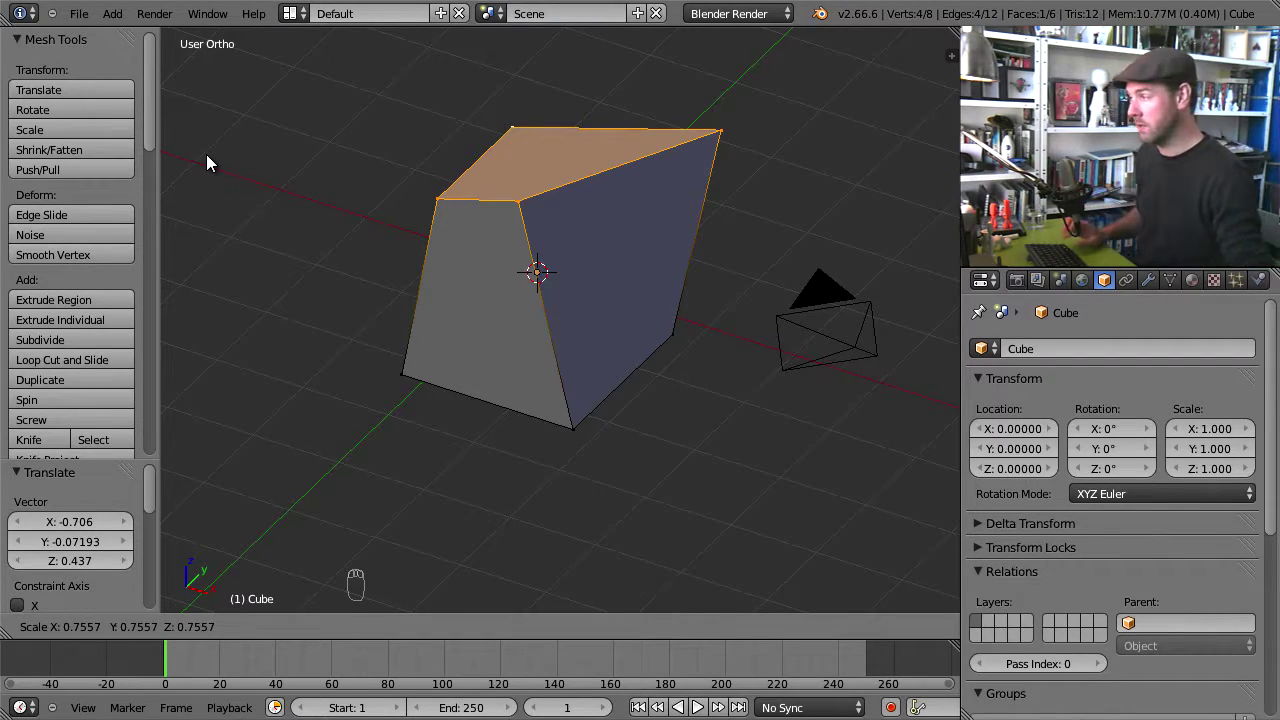
click(127, 137)
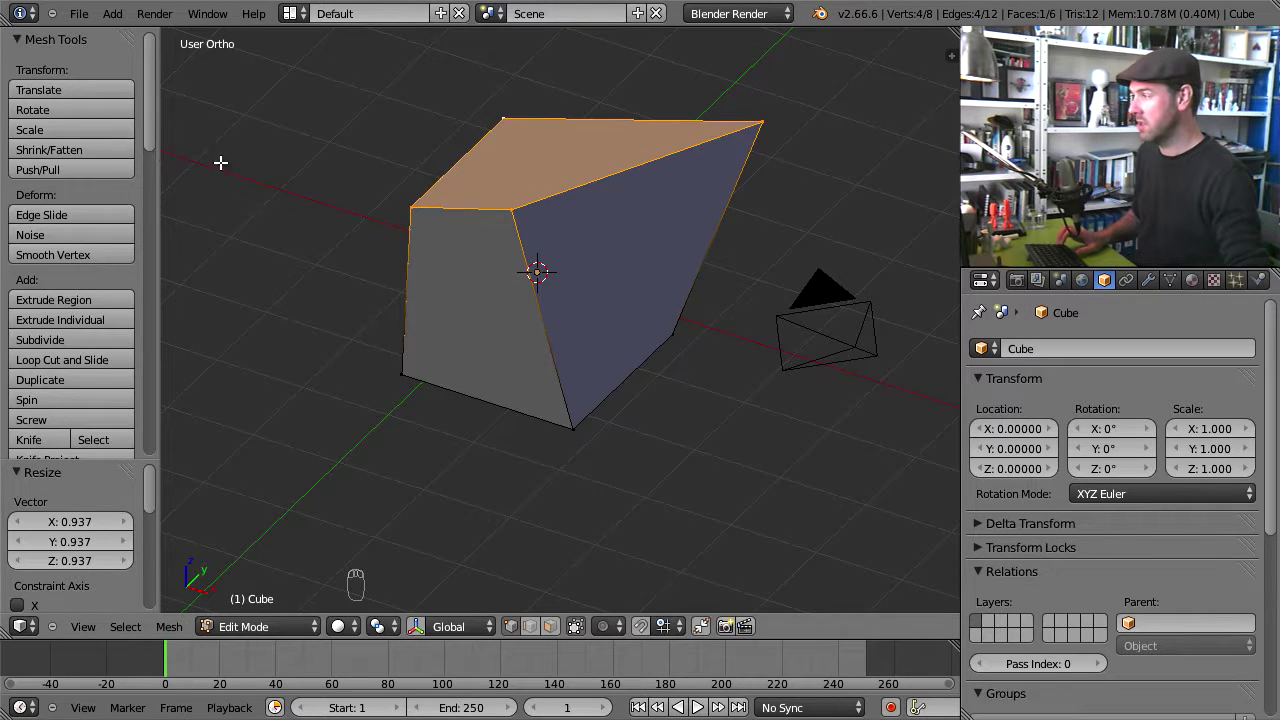
click(105, 131)
click(359, 240)
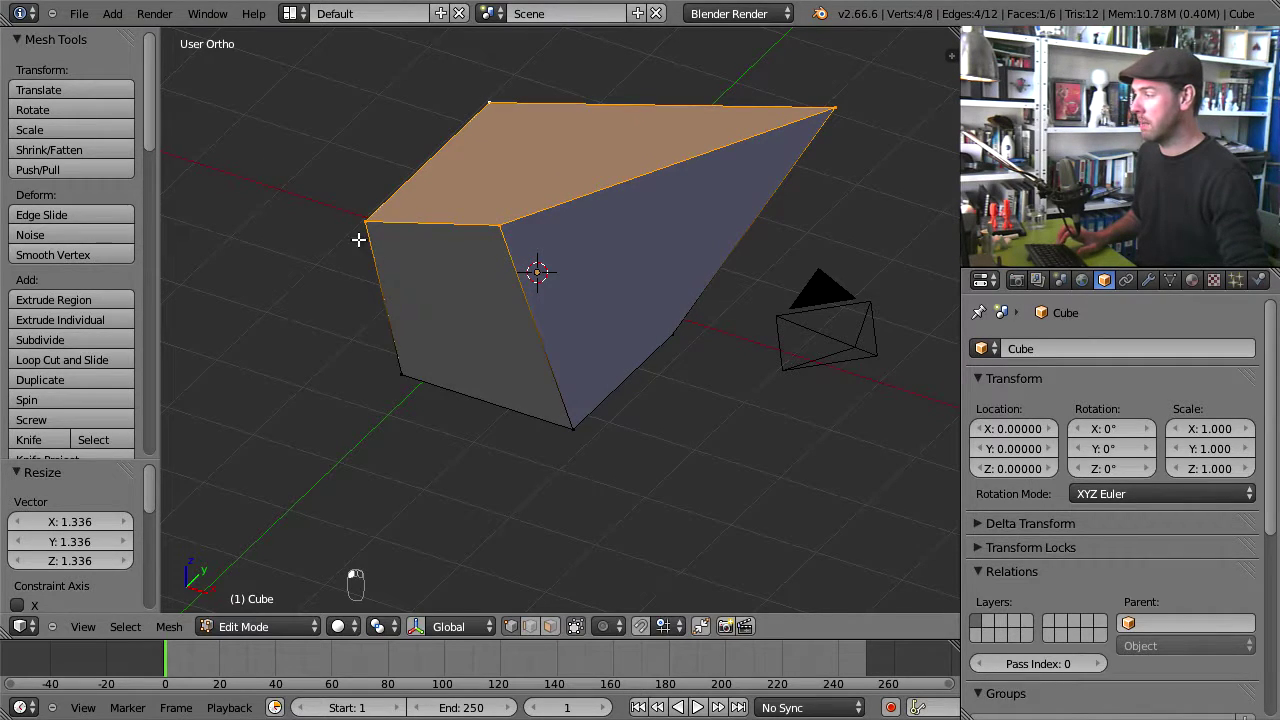
Step: Reposition the top front, left and rear vertices individually, shifting the left one by about -0.42, -0.31 and -0.09 in X, Y and Z
right_click(492, 226)
key(g)
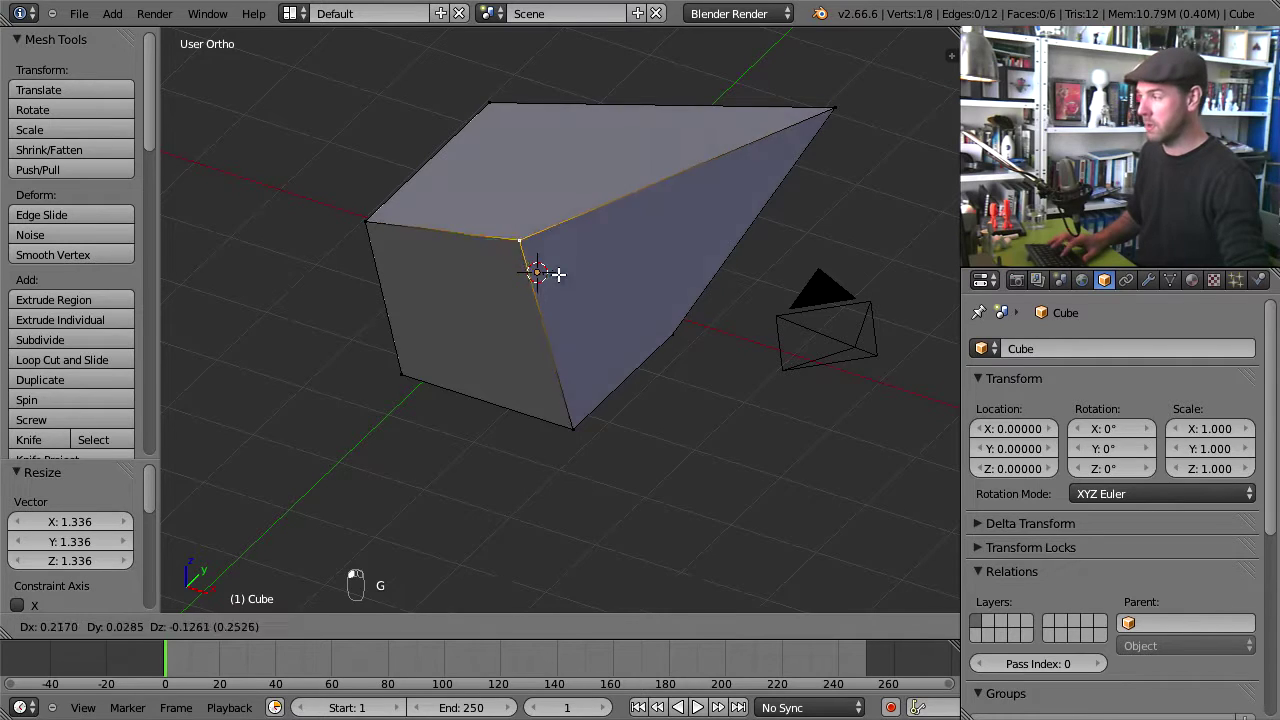
click(403, 229)
key(g)
click(533, 118)
right_click(474, 98)
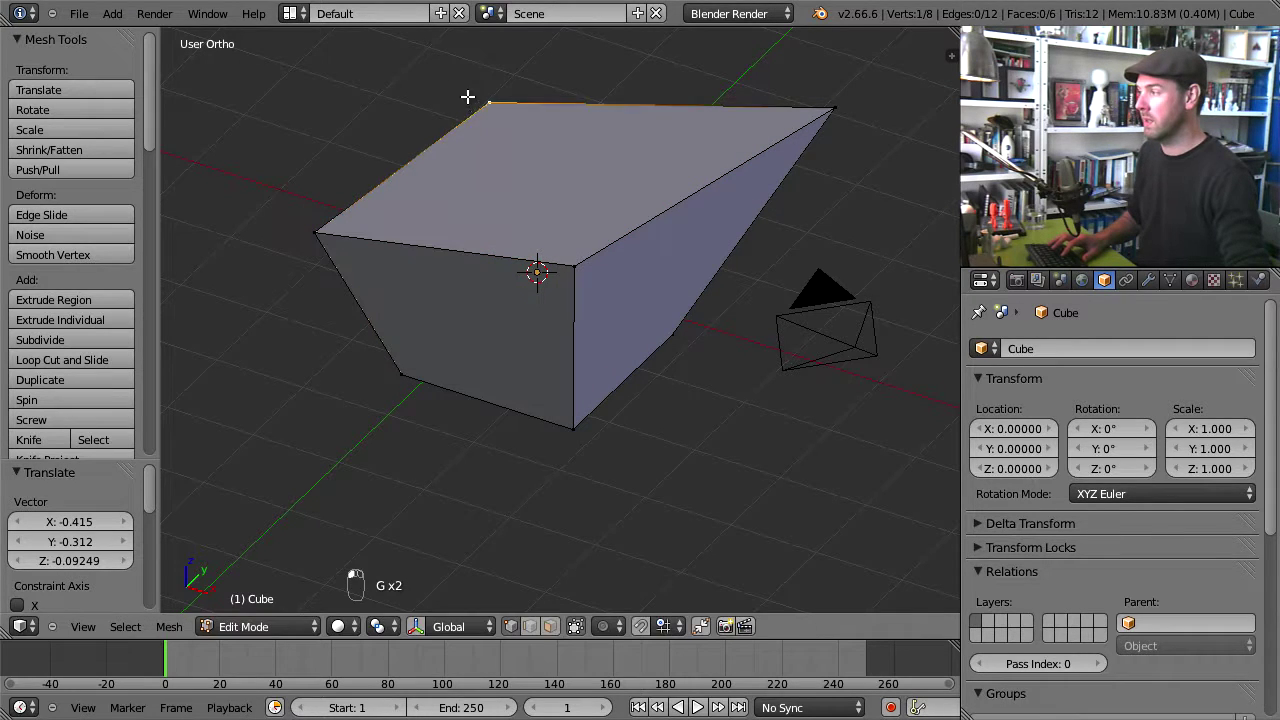
key(g)
click(448, 69)
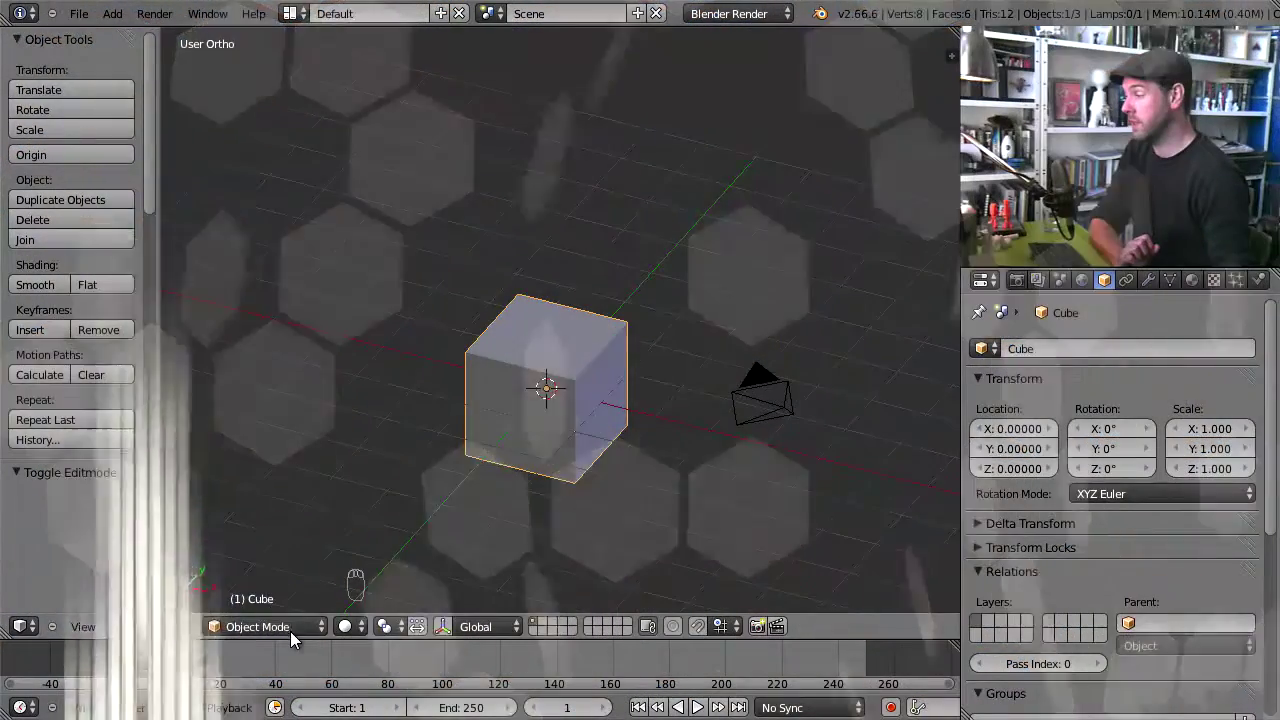
Step: Enter Edit Mode on the undistorted cube and select its top face using face selection
click(290, 628)
click(260, 580)
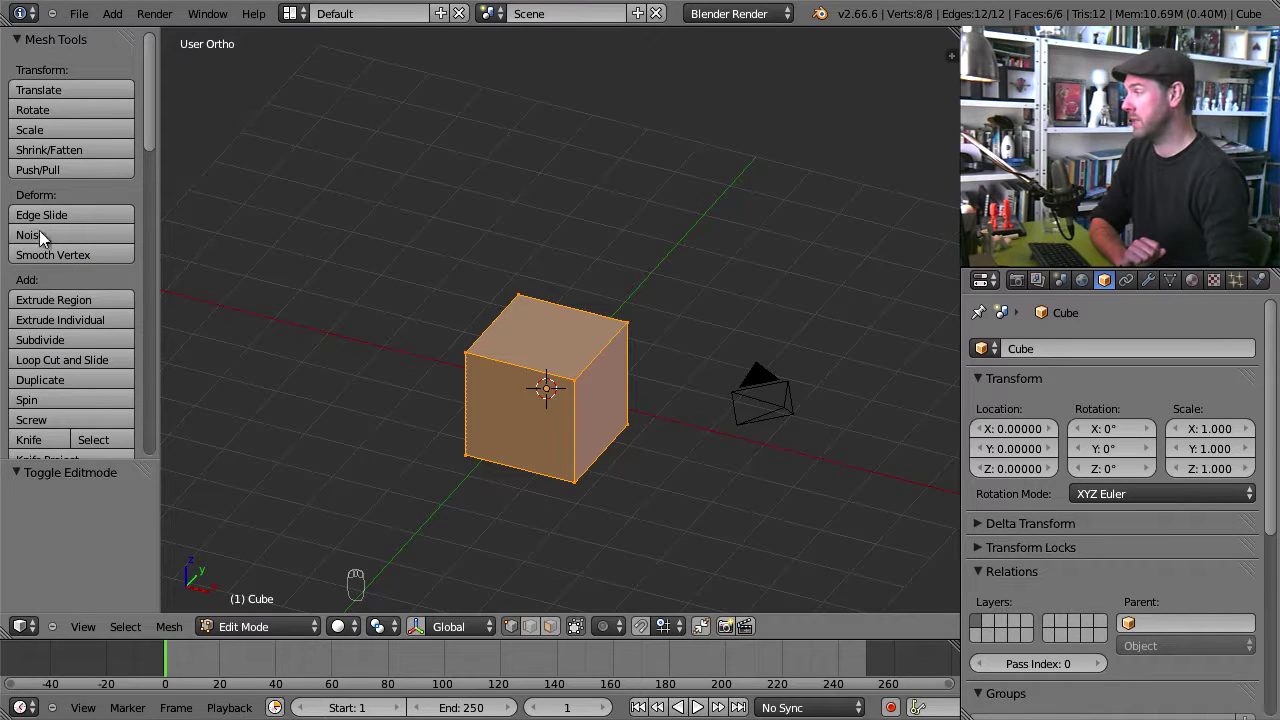
scroll(73, 275, down, 5)
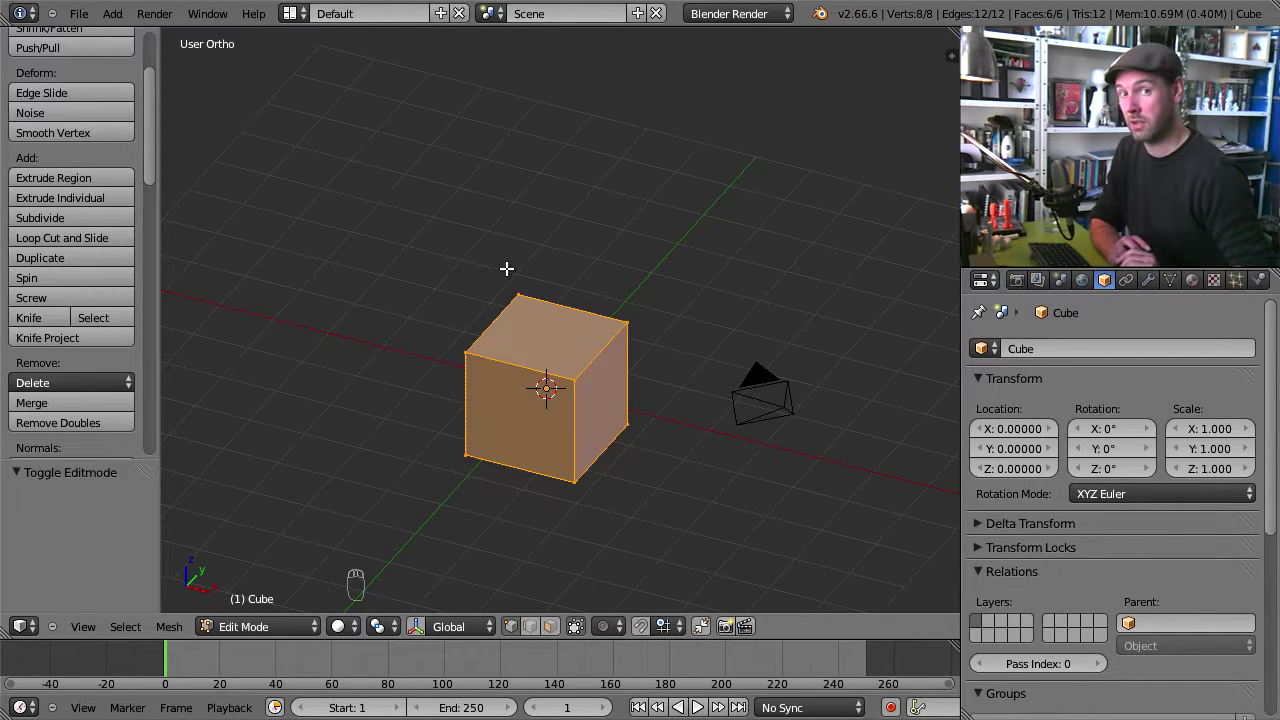
click(549, 627)
right_click(562, 355)
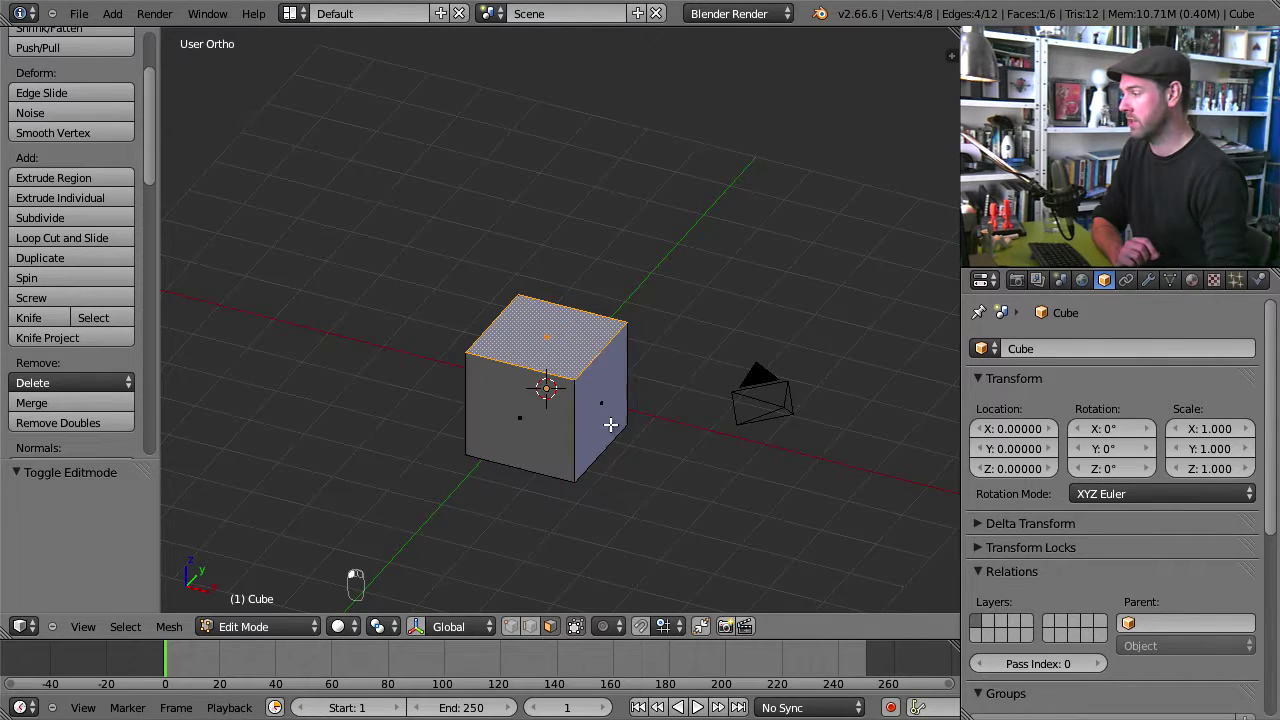
Step: Extrude the top face straight upward by about the cube's own height
middle_drag(608, 423, 649, 449)
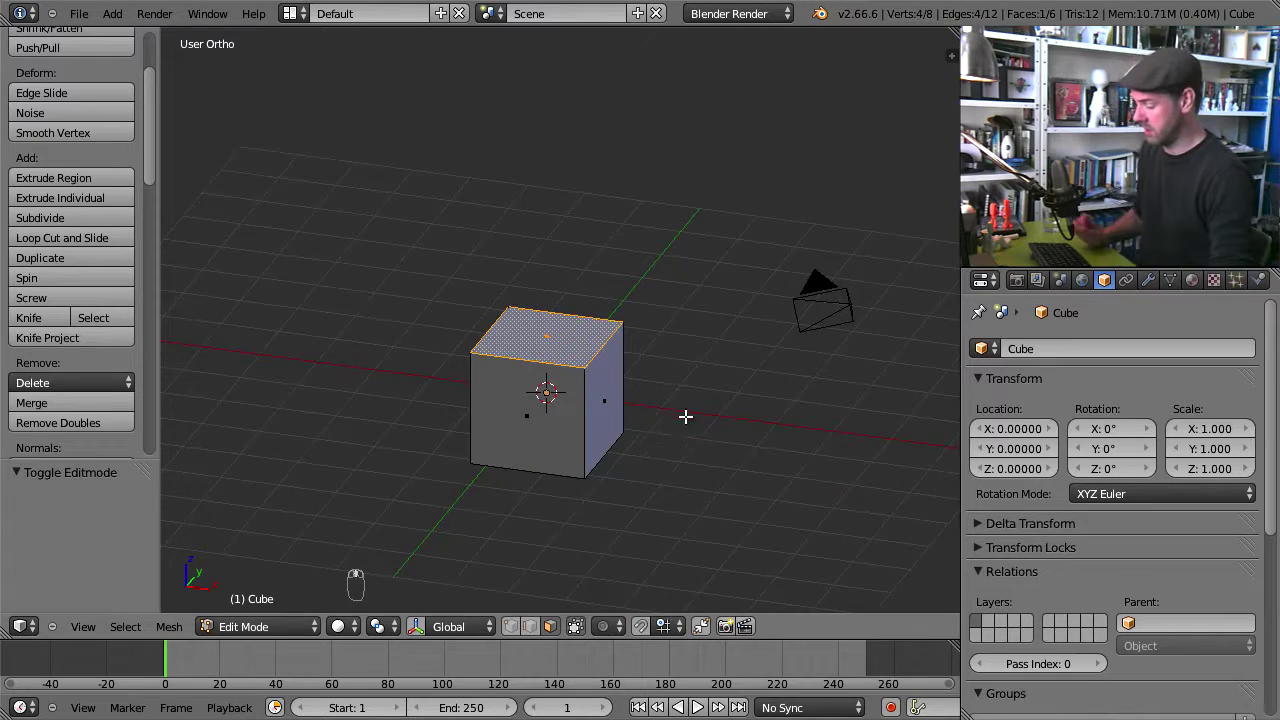
key(e)
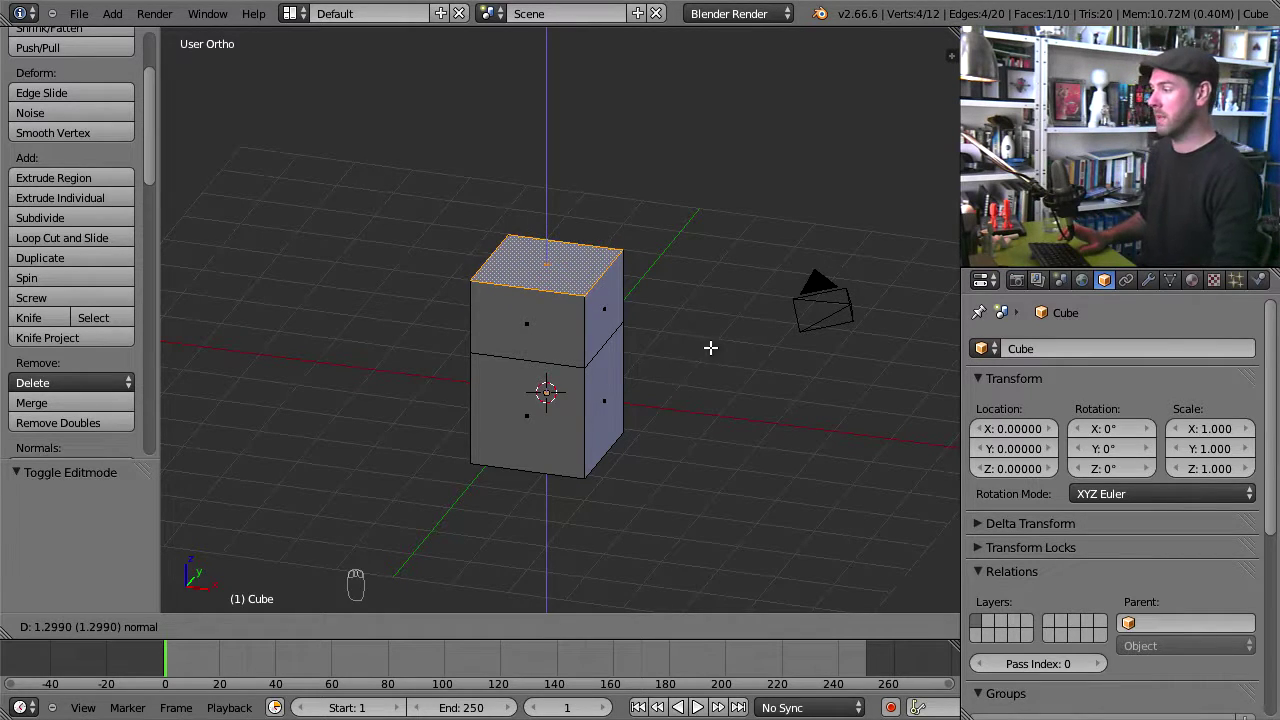
key(1)
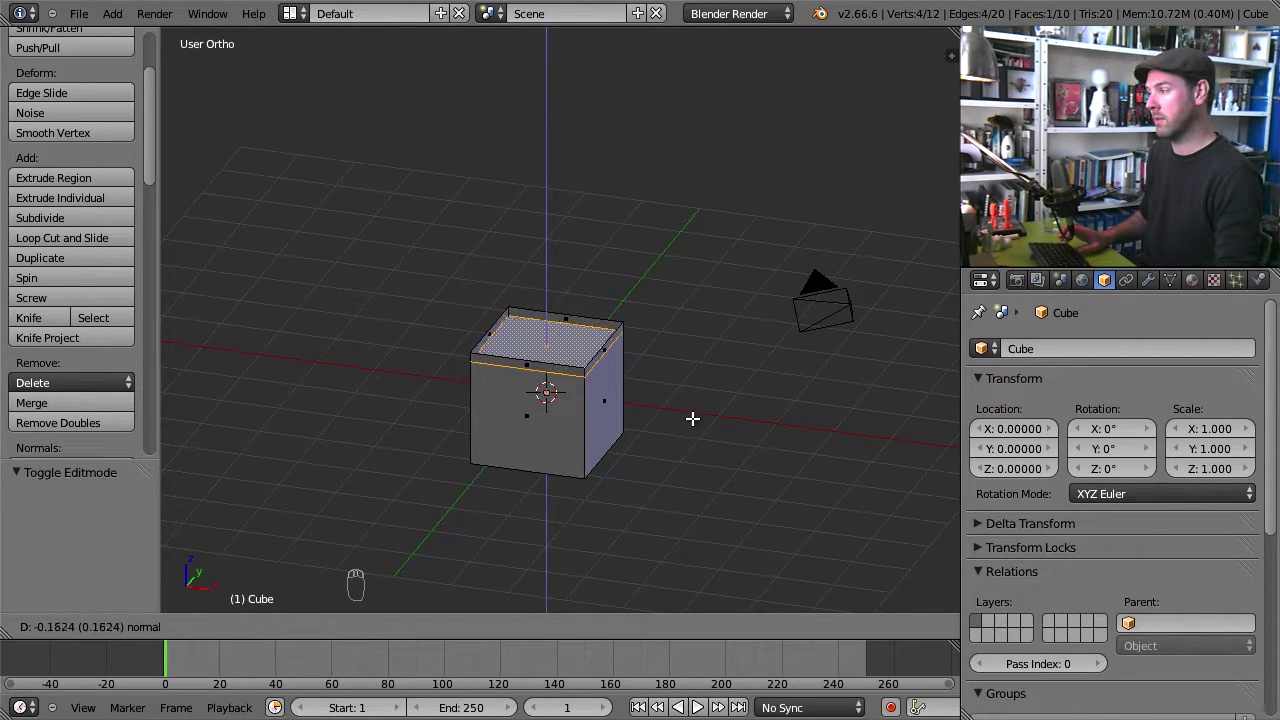
click(686, 330)
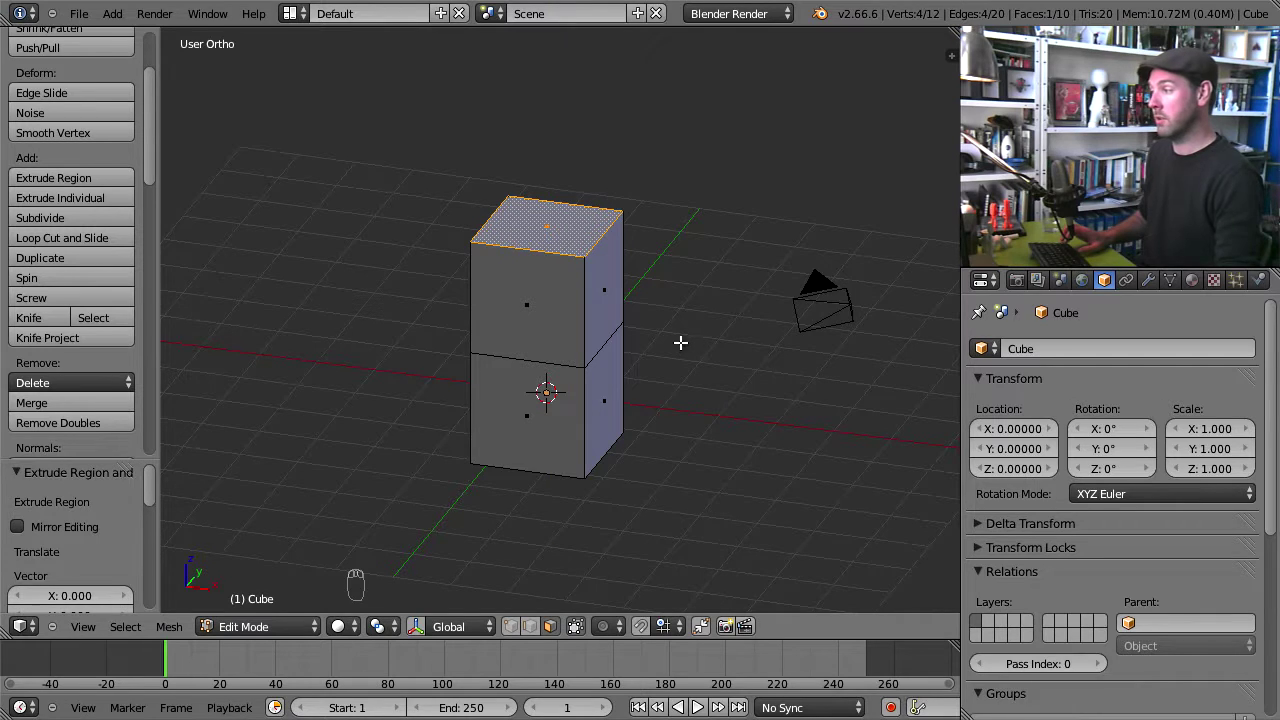
Step: Extrude the selected top face straight upward twice more, about 2 units each time, to make a four-block column
scroll(681, 315, down, 3)
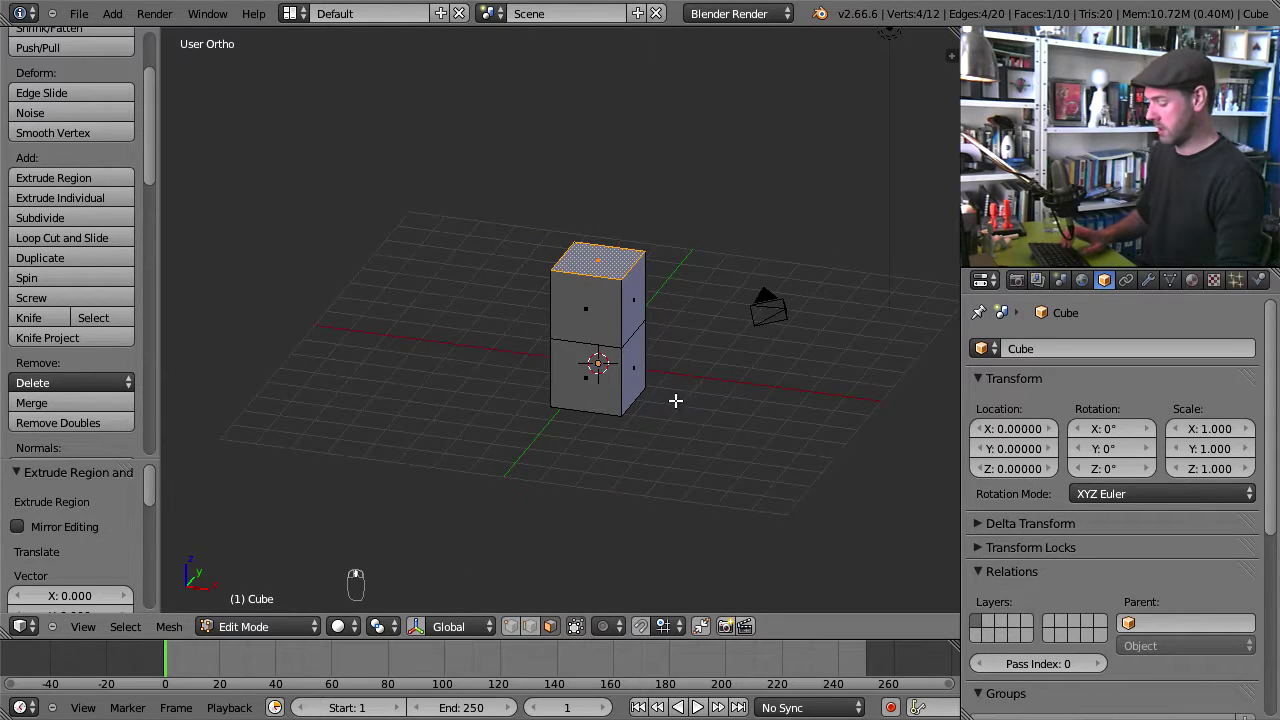
key(e)
click(673, 328)
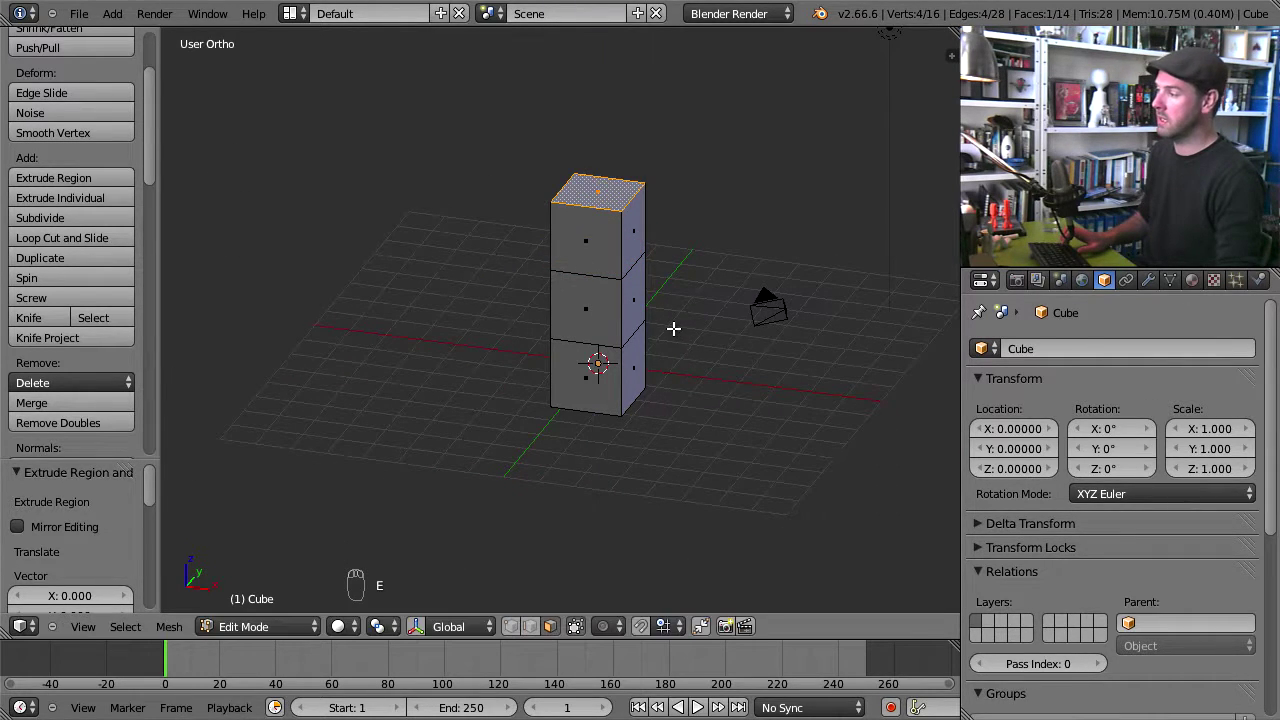
middle_drag(683, 385, 632, 315)
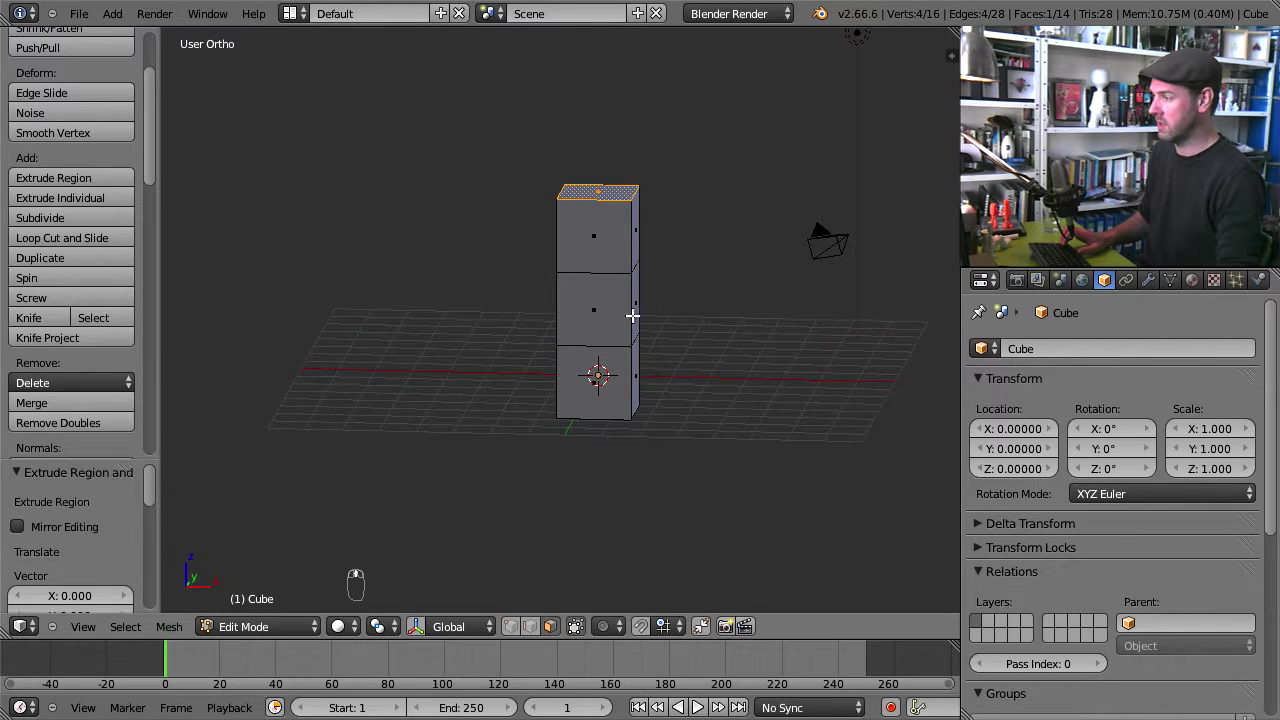
key(e)
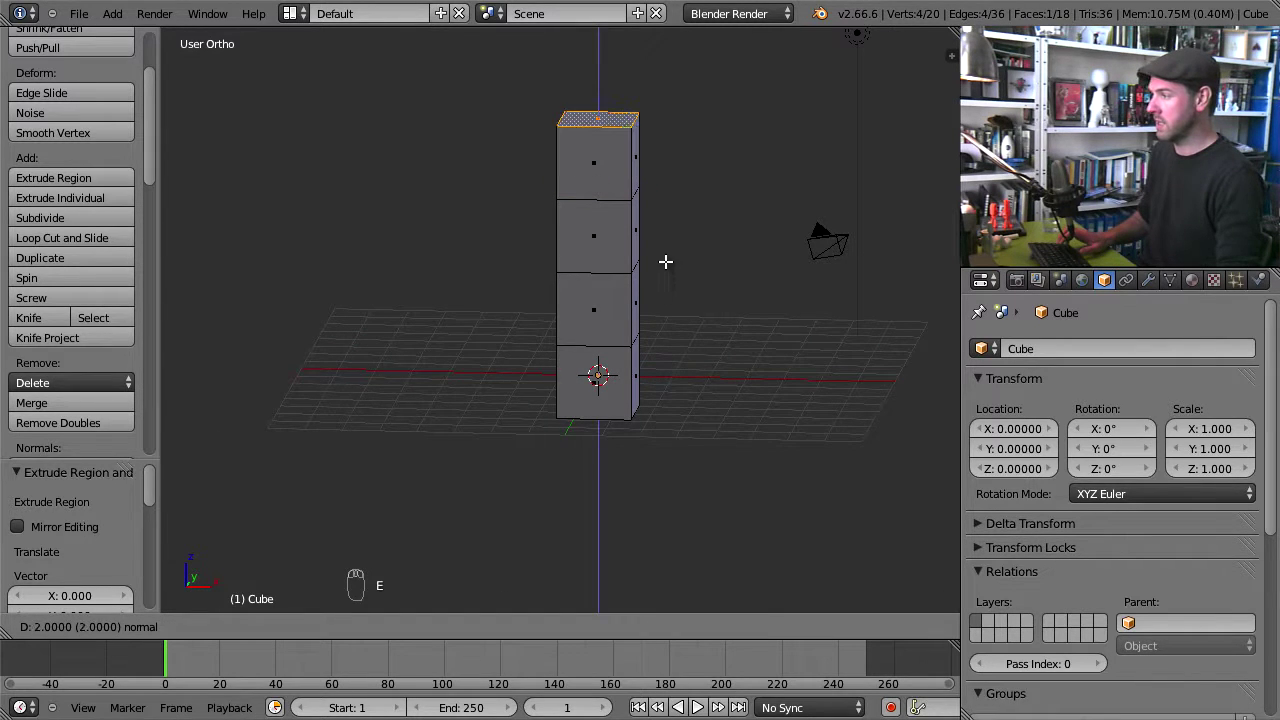
click(668, 264)
Step: Select the side face of the column's third block and extrude it outward about 2 units along X
mouse_move(636, 232)
middle_down()
mouse_move(594, 234)
mouse_move(620, 234)
middle_up()
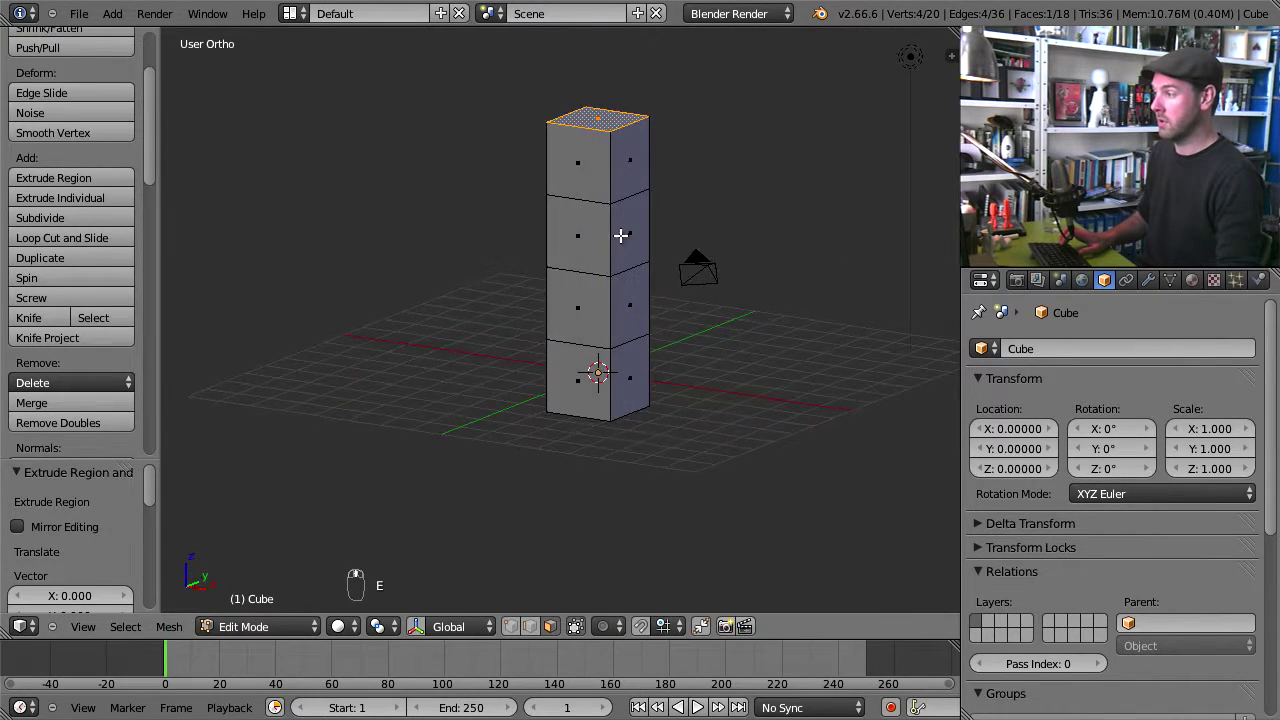
right_click(622, 234)
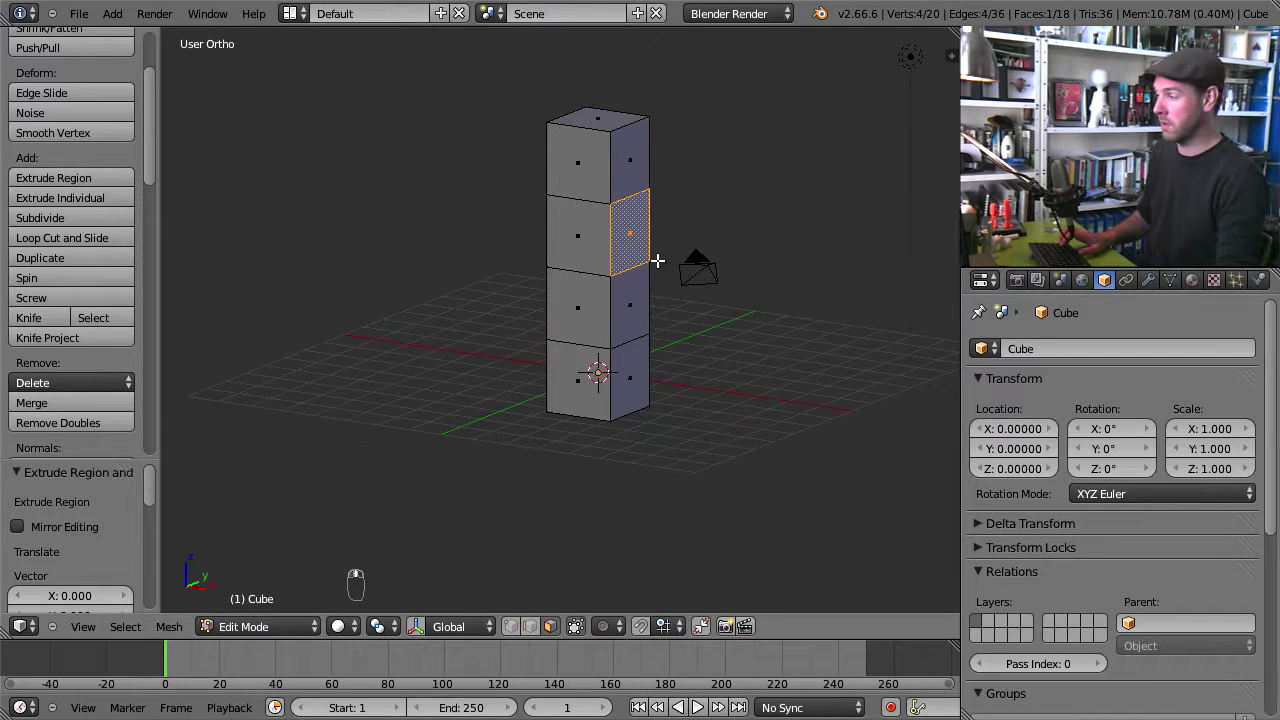
scroll(655, 268, up, 2)
key(e)
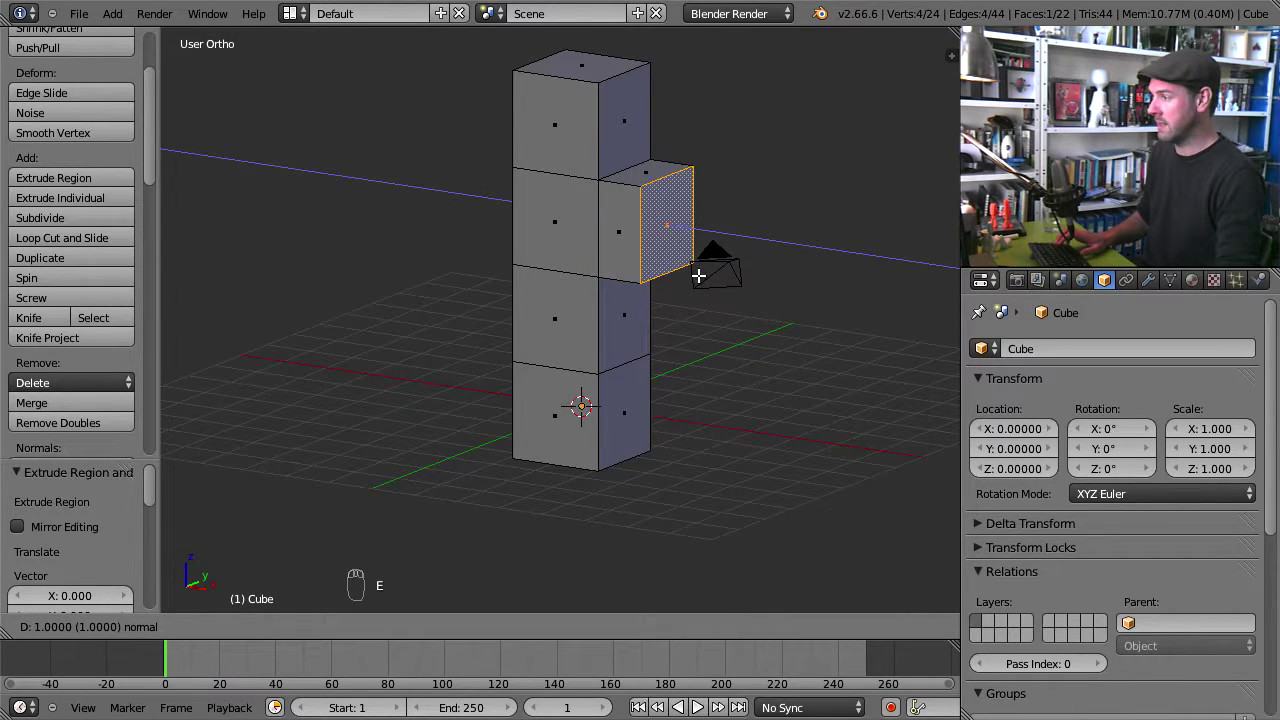
click(729, 277)
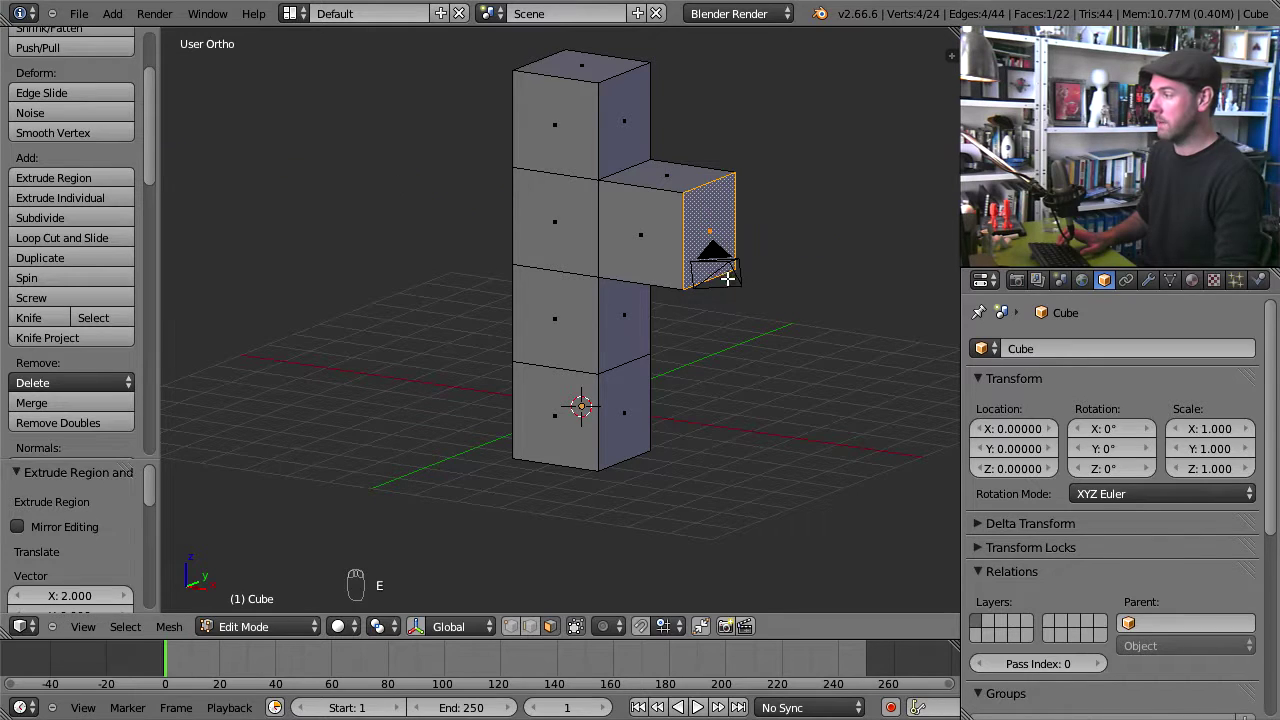
Step: In vertex selection, move the side block's upper outer edge inward and its lower outer edge by about -0.391, 0.174 and 0.509
middle_drag(626, 286, 680, 350)
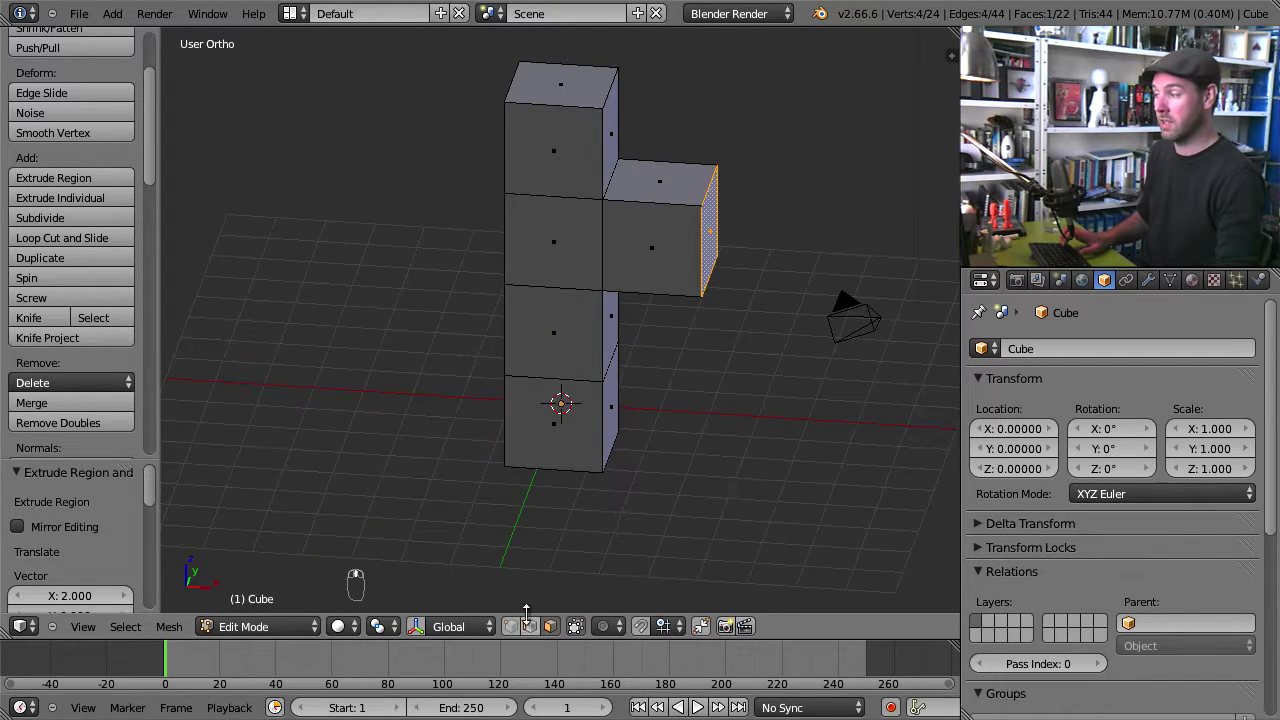
right_click(712, 170)
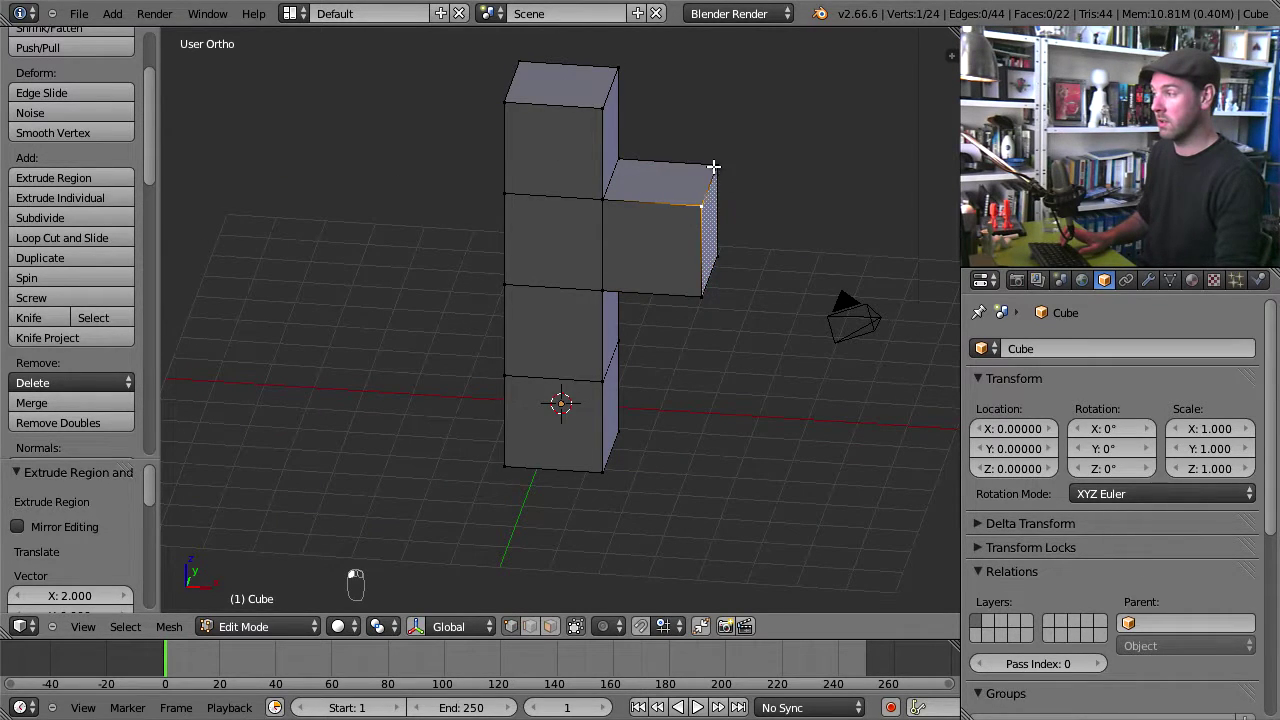
key(g)
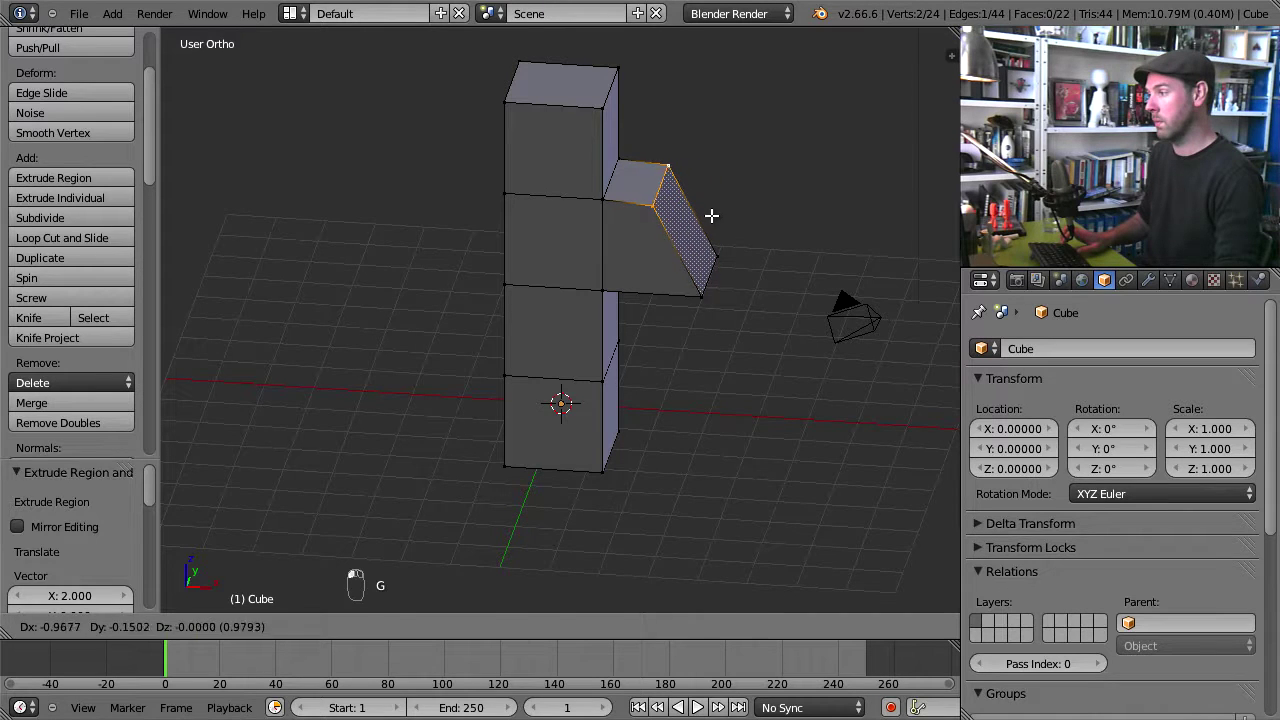
click(711, 214)
key(g)
click(651, 269)
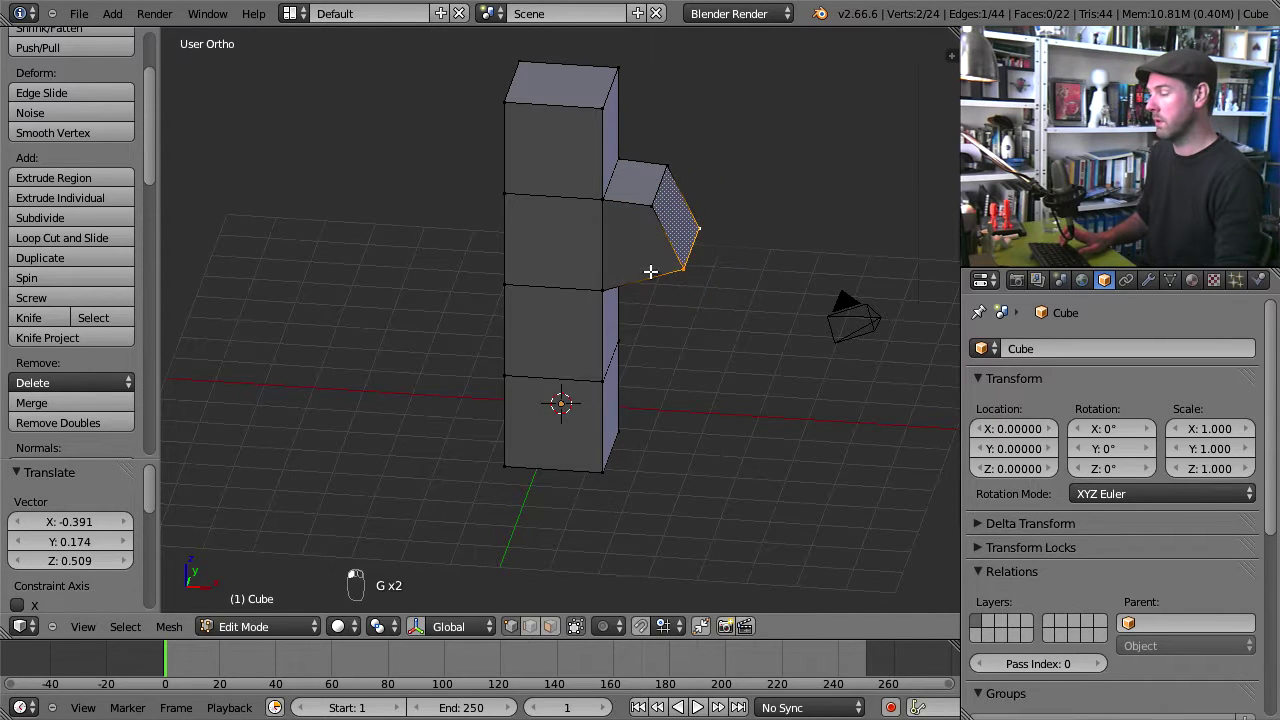
Step: Complete the selection of the side block's underside with its two inner vertices and extrude that face downward, about 0.397 in X
middle_drag(651, 269, 611, 274)
shift+right_click(611, 274)
shift+right_click(634, 286)
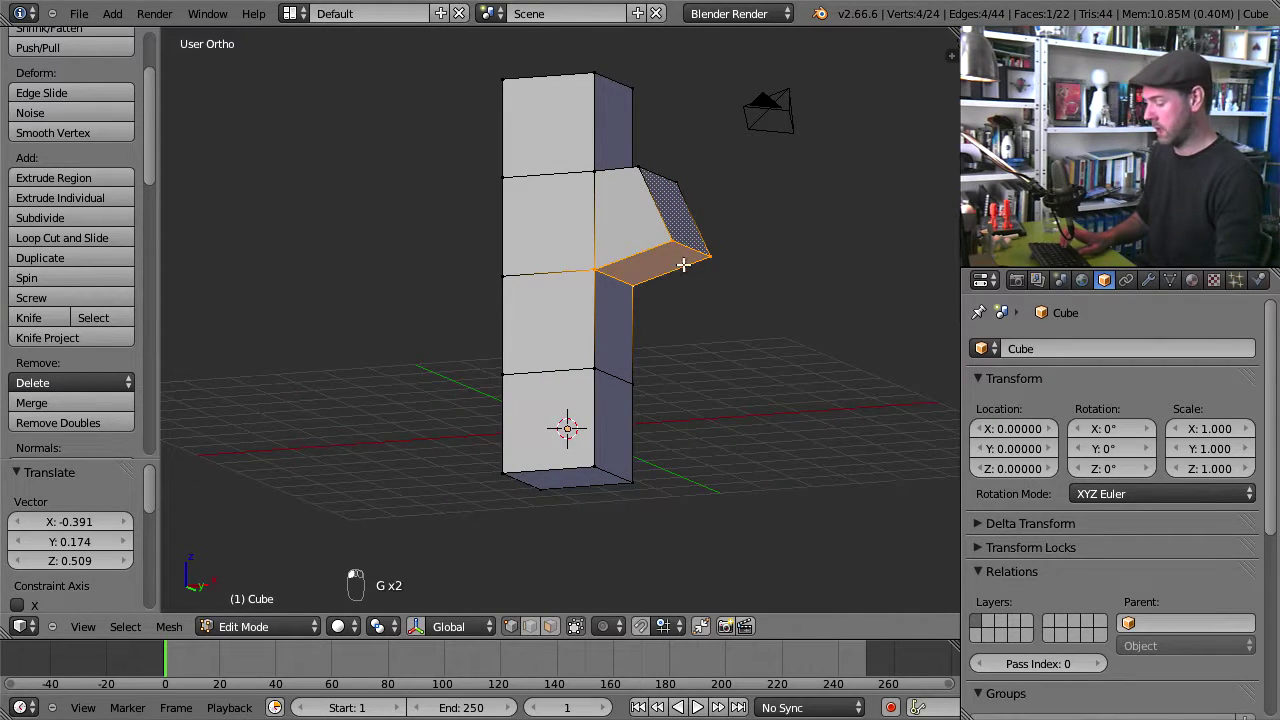
key(e)
click(740, 340)
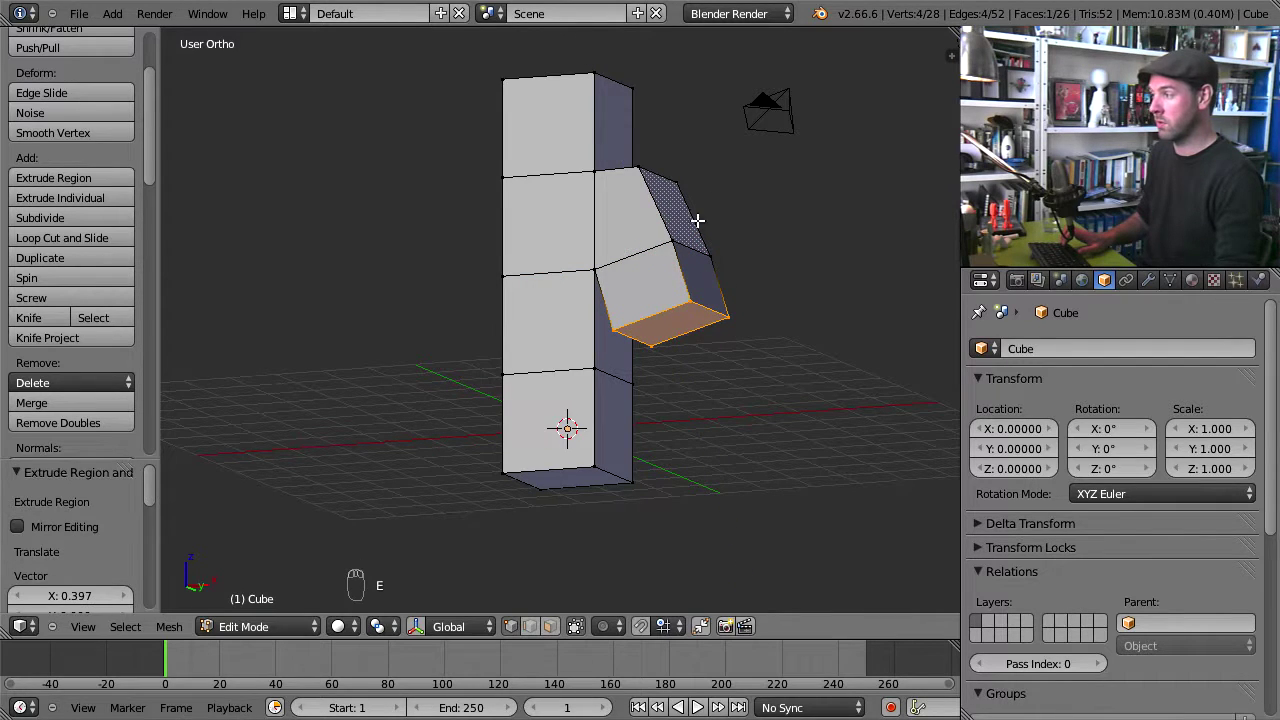
Step: Extrude a single vertex from the arm's outer edge into free space and delete the loose vertex
right_click(725, 251)
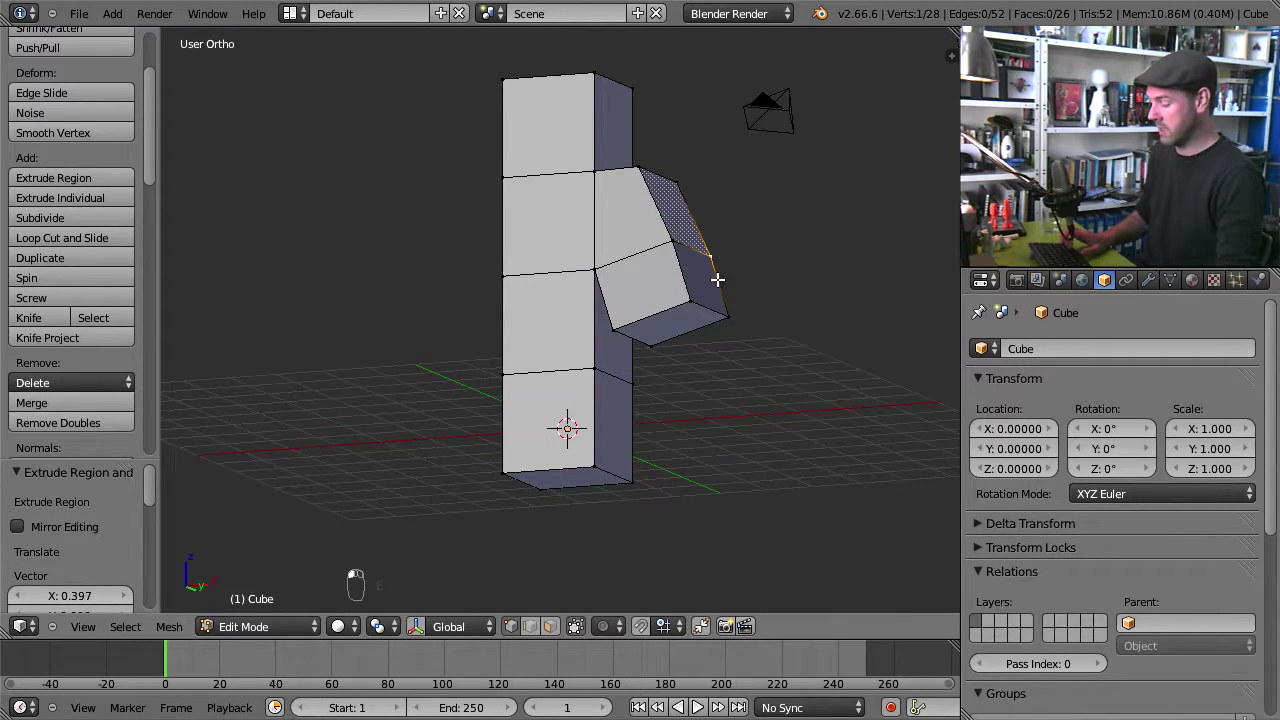
key(e)
click(809, 237)
shift+middle_drag(809, 237, 771, 194)
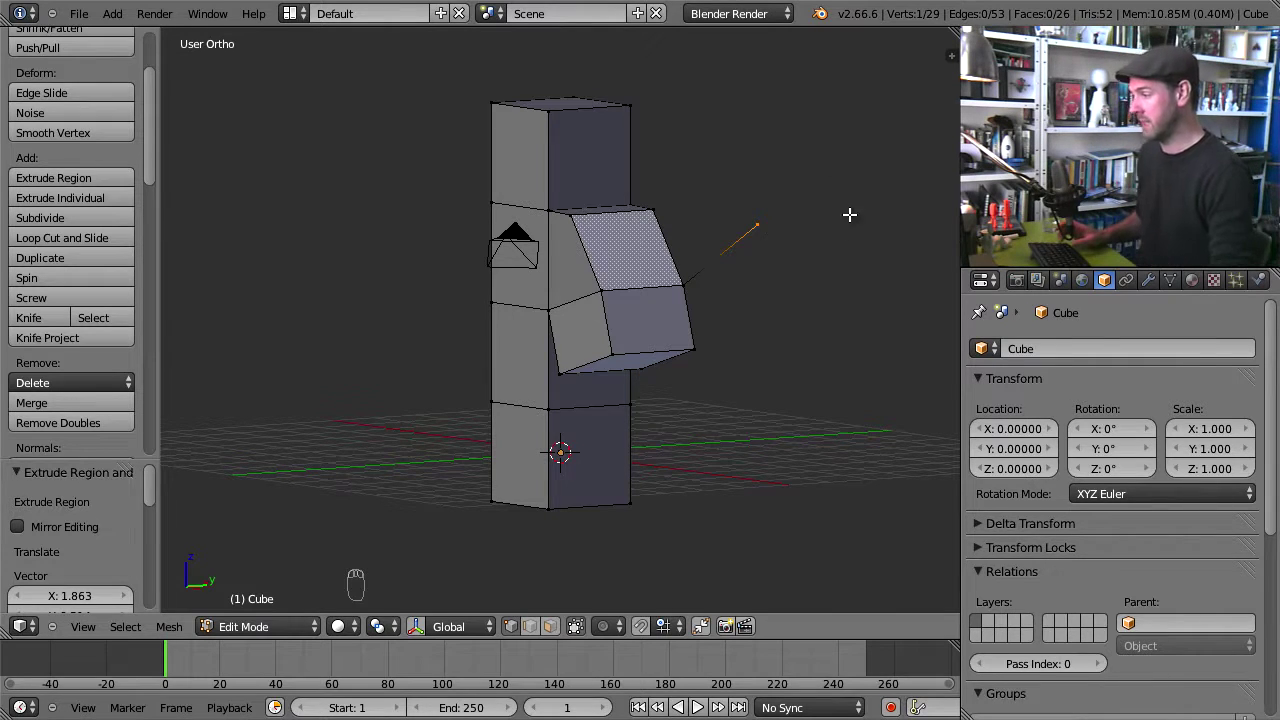
key(x)
click(768, 274)
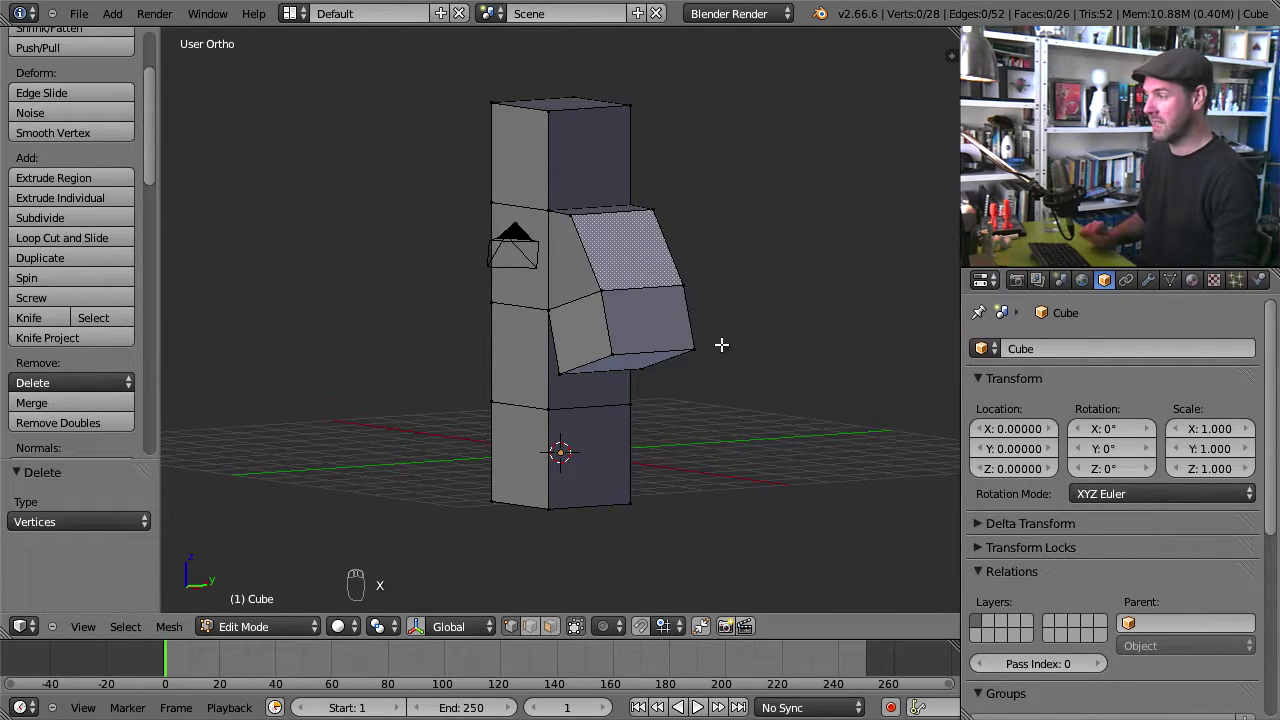
Step: Move the two inner vertices of the arm's end face by about 0.457 in X and 0.504 in Z, using the front view
middle_drag(700, 349, 651, 211)
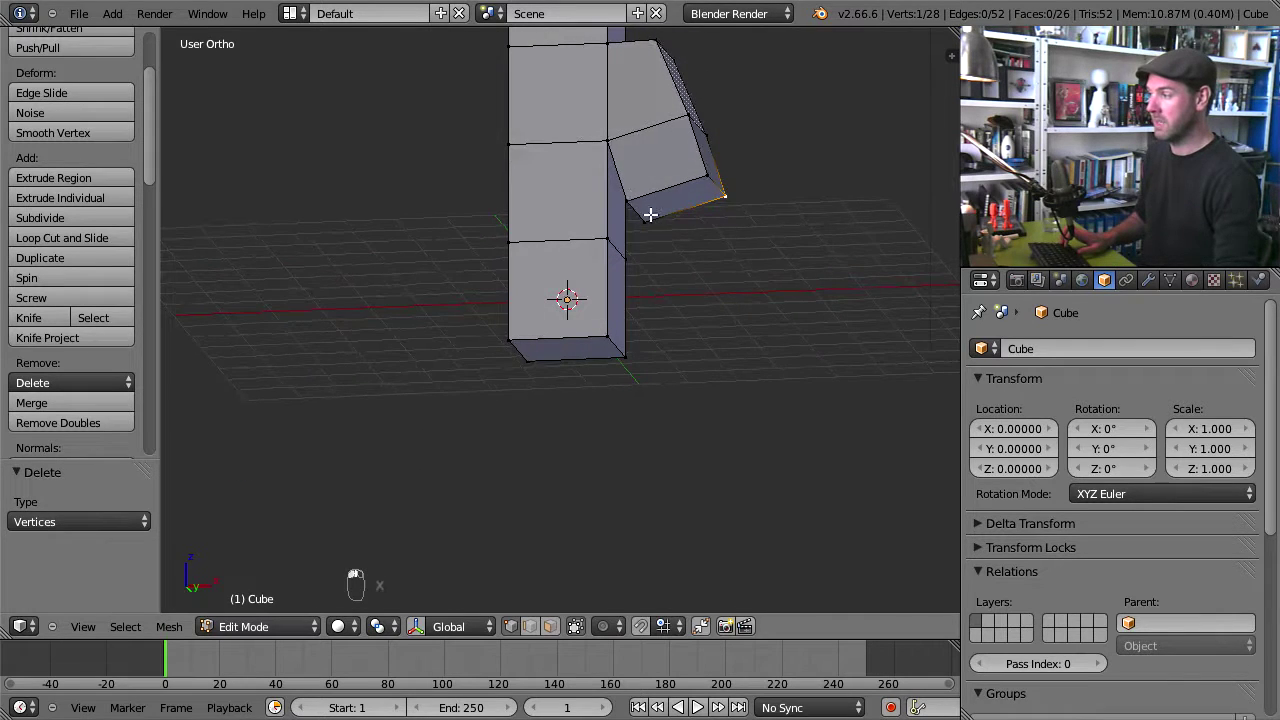
shift+right_click(651, 214)
key(KP_1)
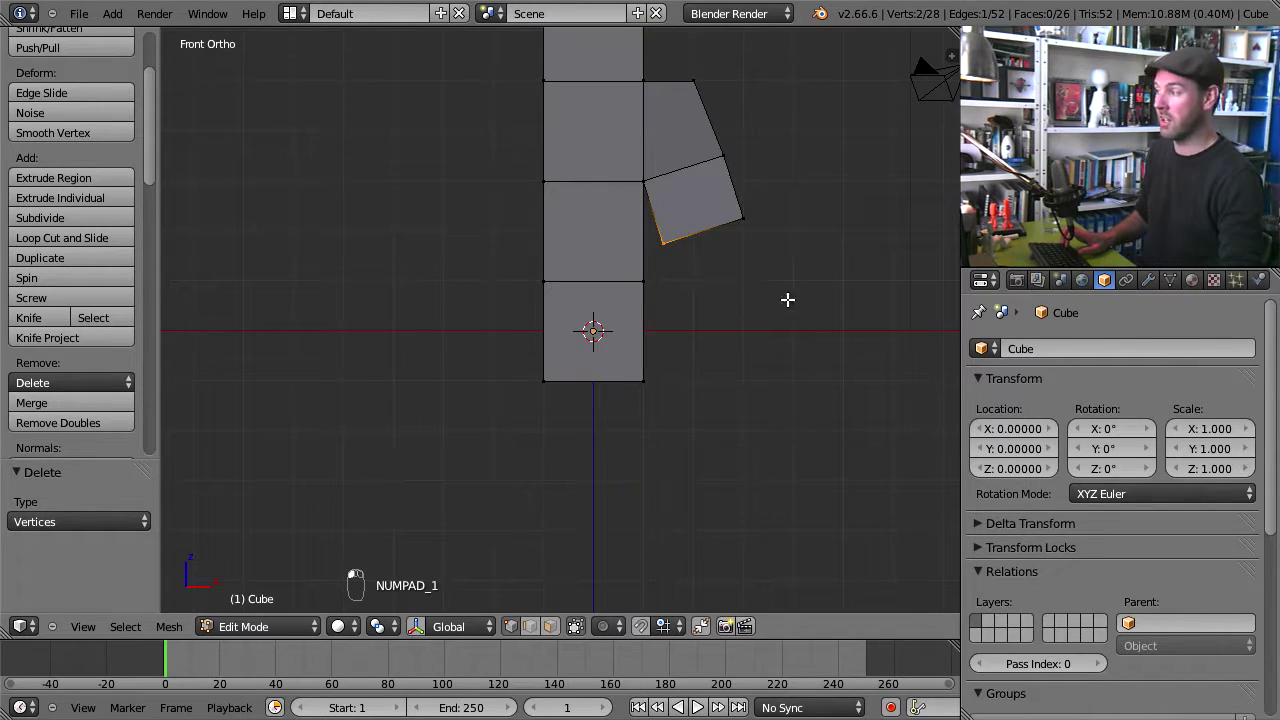
scroll(661, 377, up, 2)
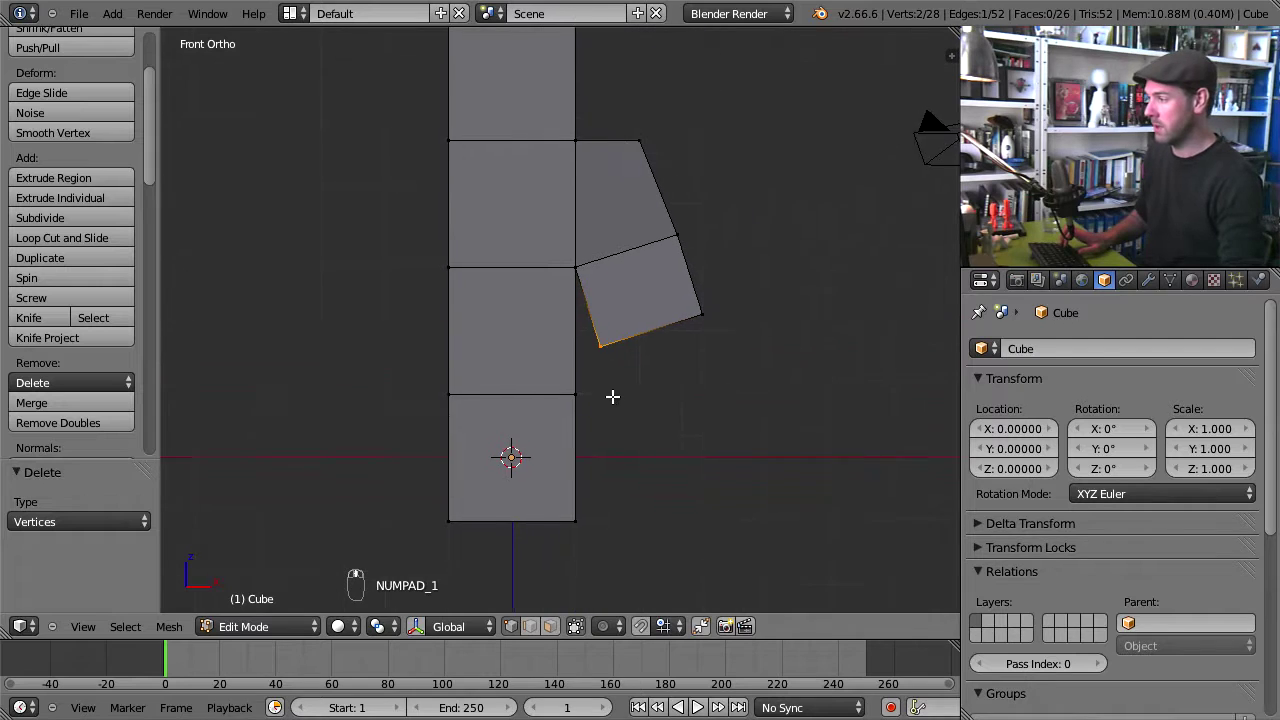
key(g)
click(658, 359)
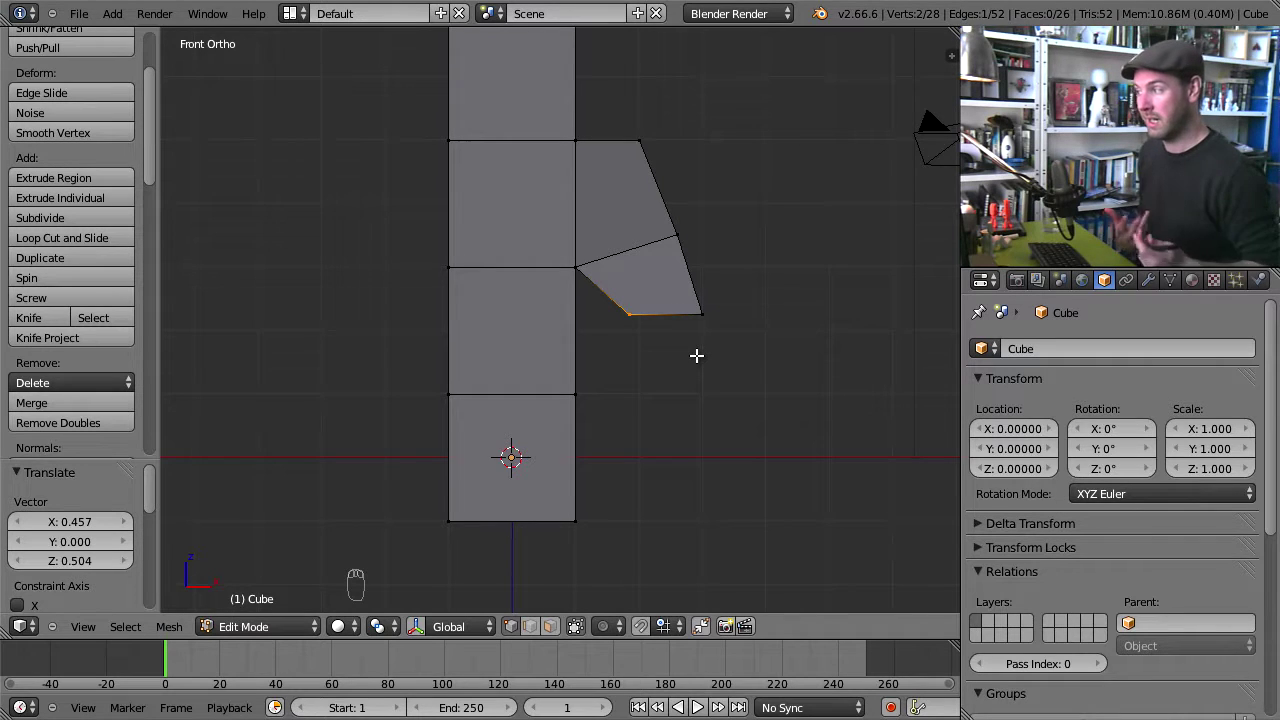
Step: Move the two outer vertices of the arm's end face by about -0.287, -0.216 and 0.350 in X, Y and Z
middle_drag(846, 243, 674, 306)
right_click(676, 297)
right_click(724, 328)
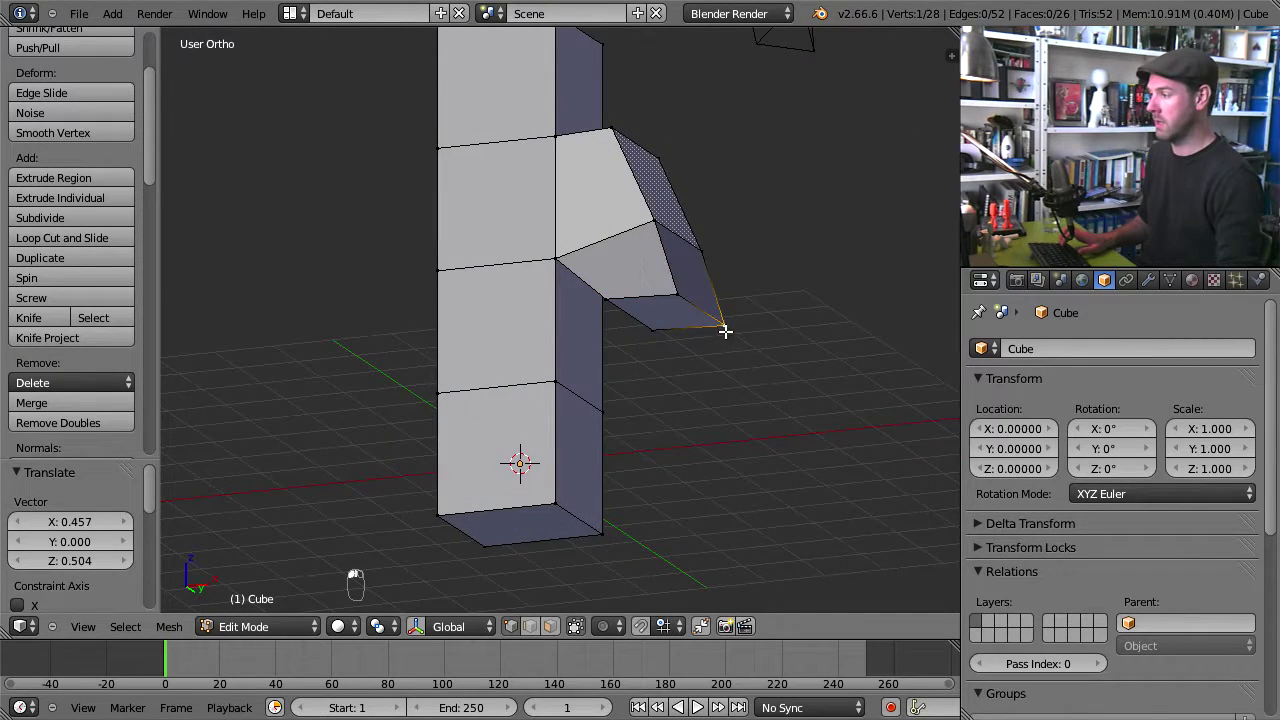
key(g)
click(716, 281)
middle_drag(671, 326, 687, 344)
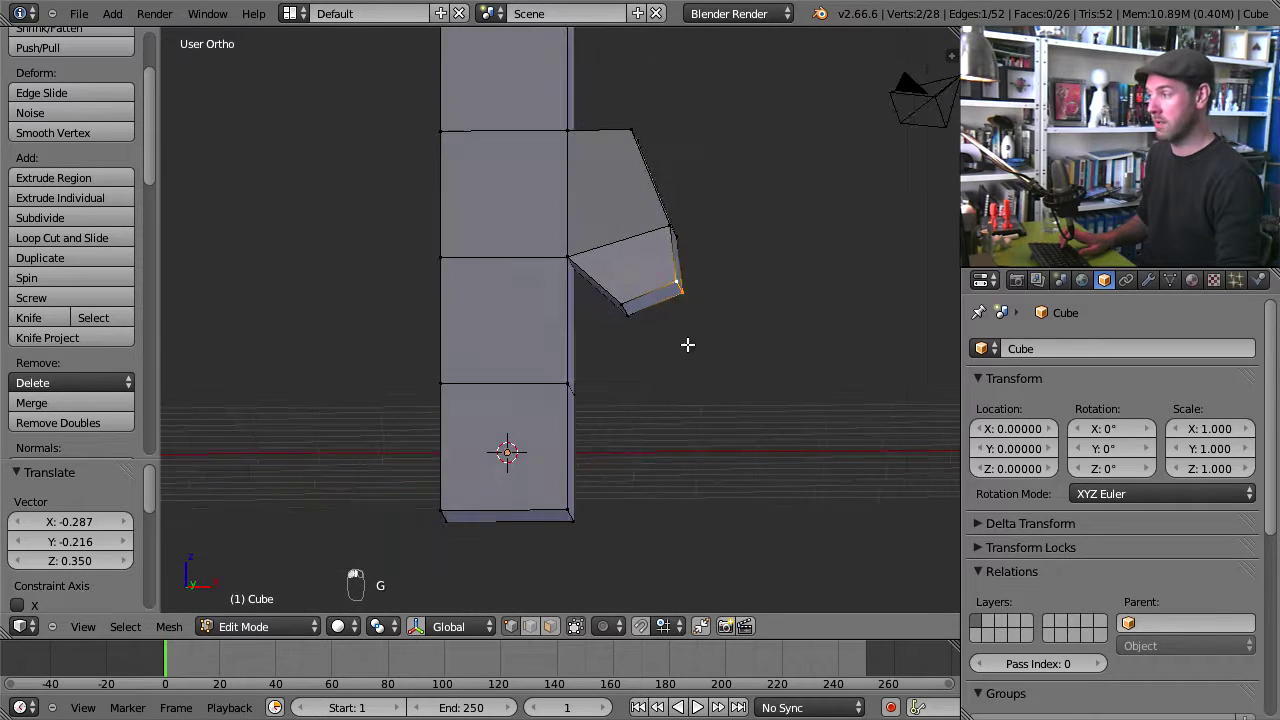
Step: Select all four vertices of the arm's end face and extrude it downward by about 1 unit
shift+right_click(643, 309)
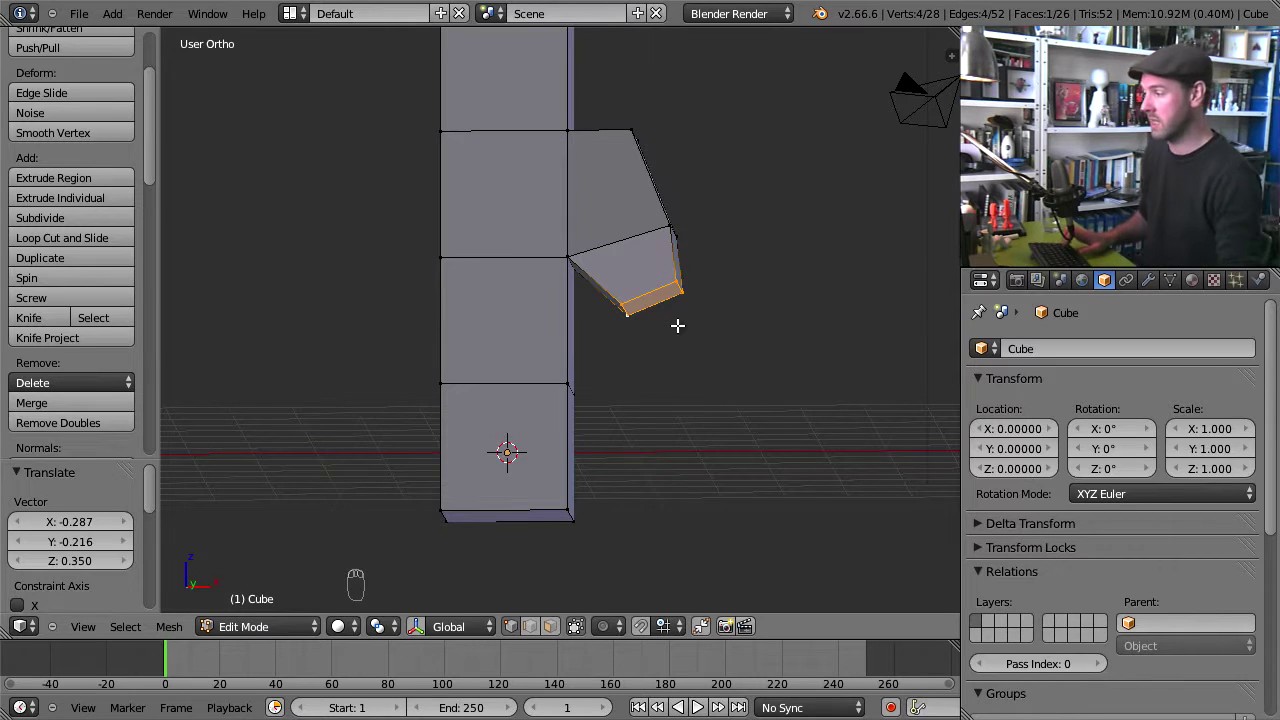
key(e)
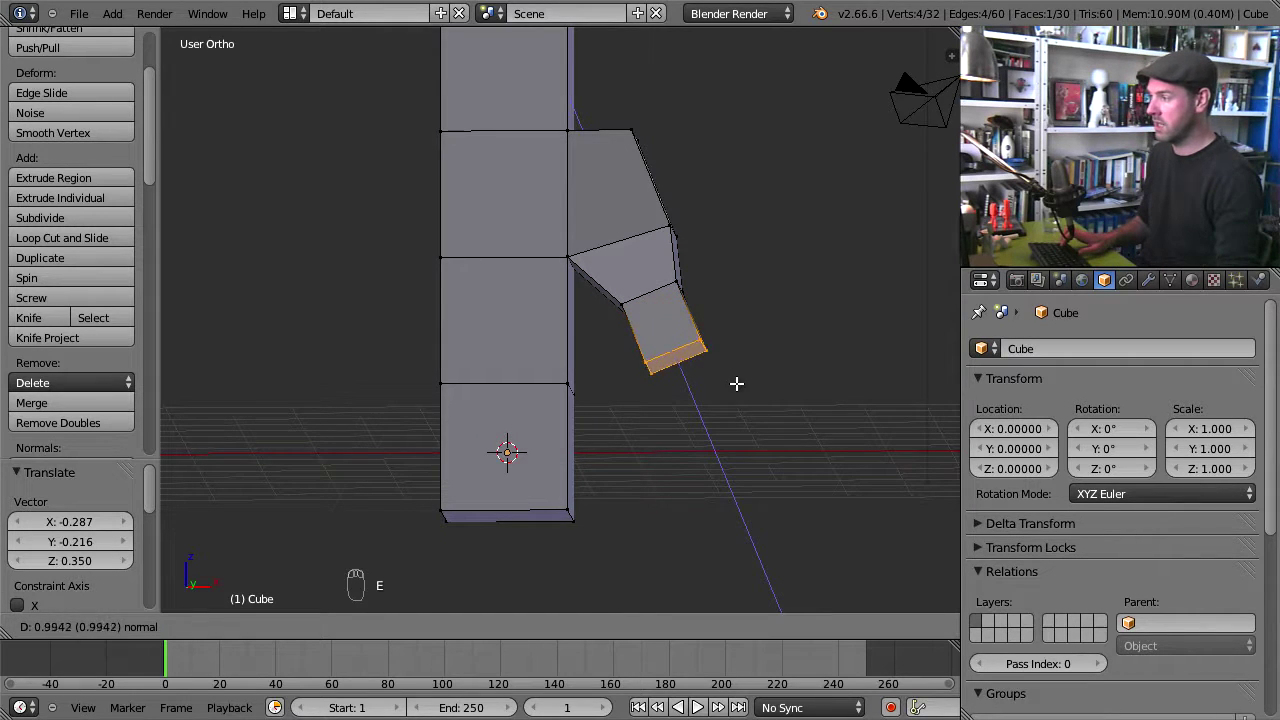
click(740, 388)
Step: From the right view, scale the arm's end face by about 0.546 and the edge loop above it by about 0.579
middle_drag(743, 377, 673, 366)
key(KP_3)
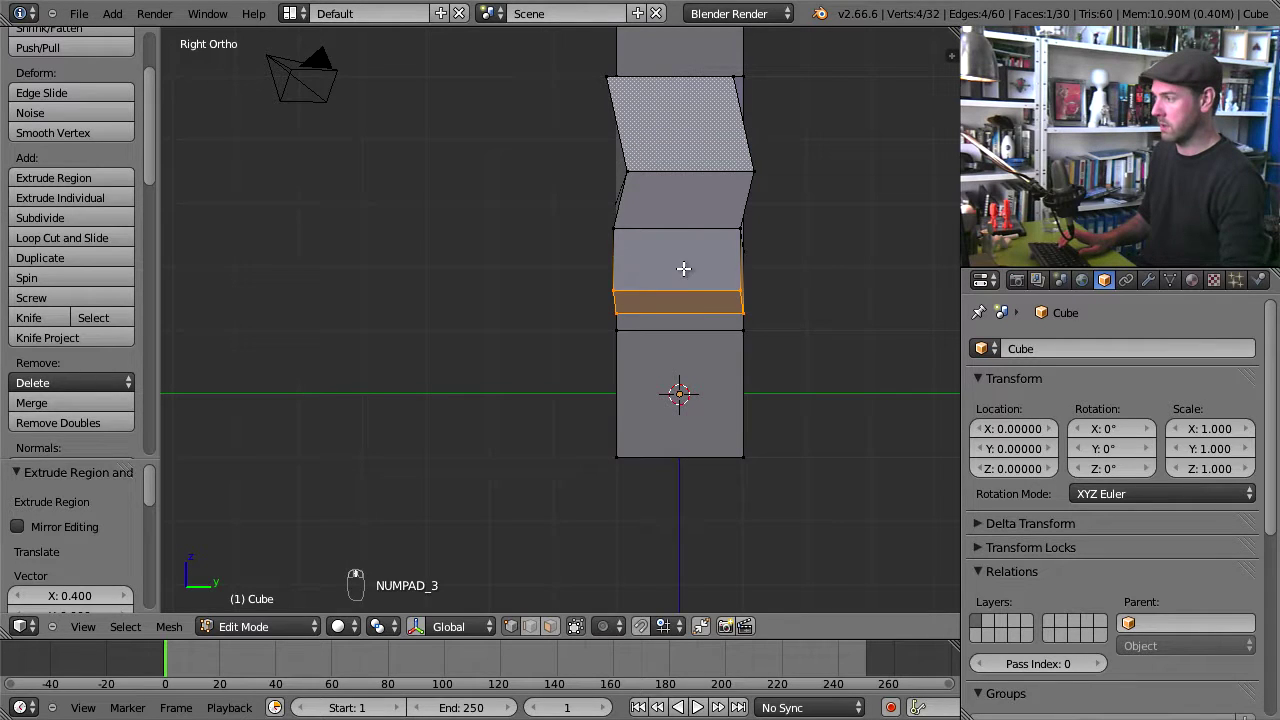
key(s)
click(757, 291)
right_click(609, 221)
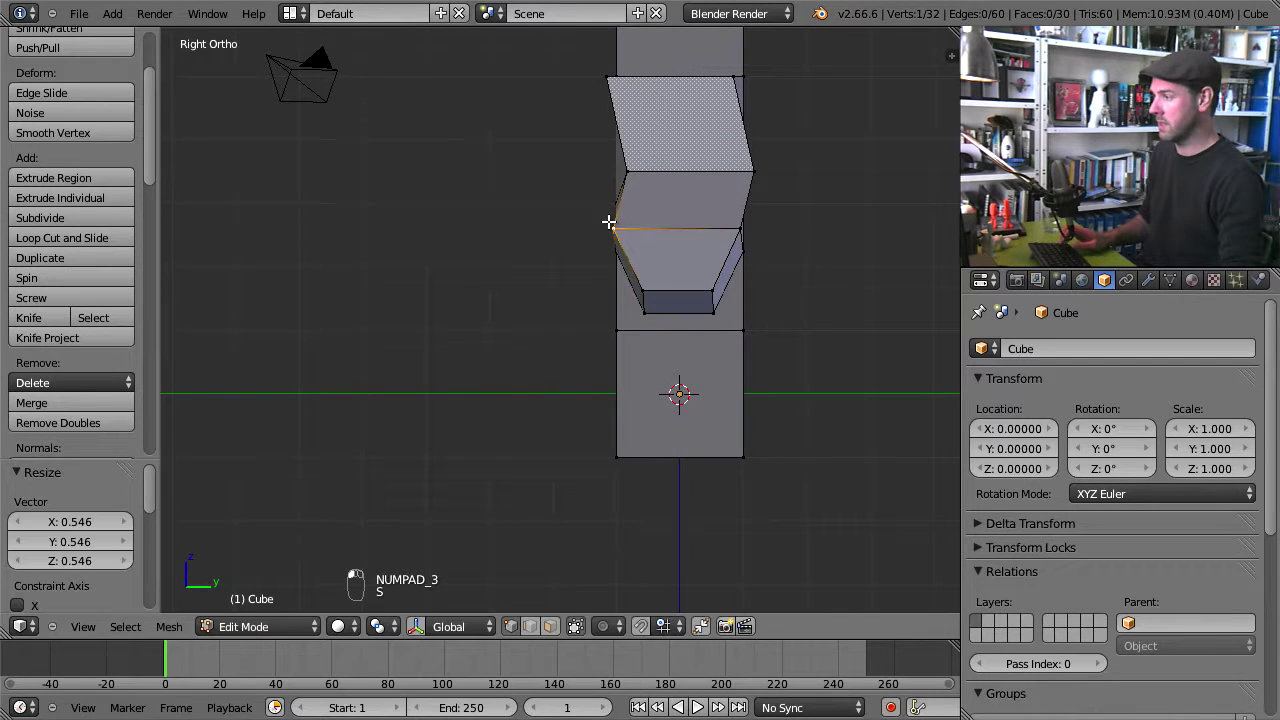
alt+right_click(675, 234)
key(s)
click(780, 250)
Step: Add one centred vertical loop cut around the column with Loop Cut and Slide, leaving it without any slide
middle_drag(700, 297, 785, 306)
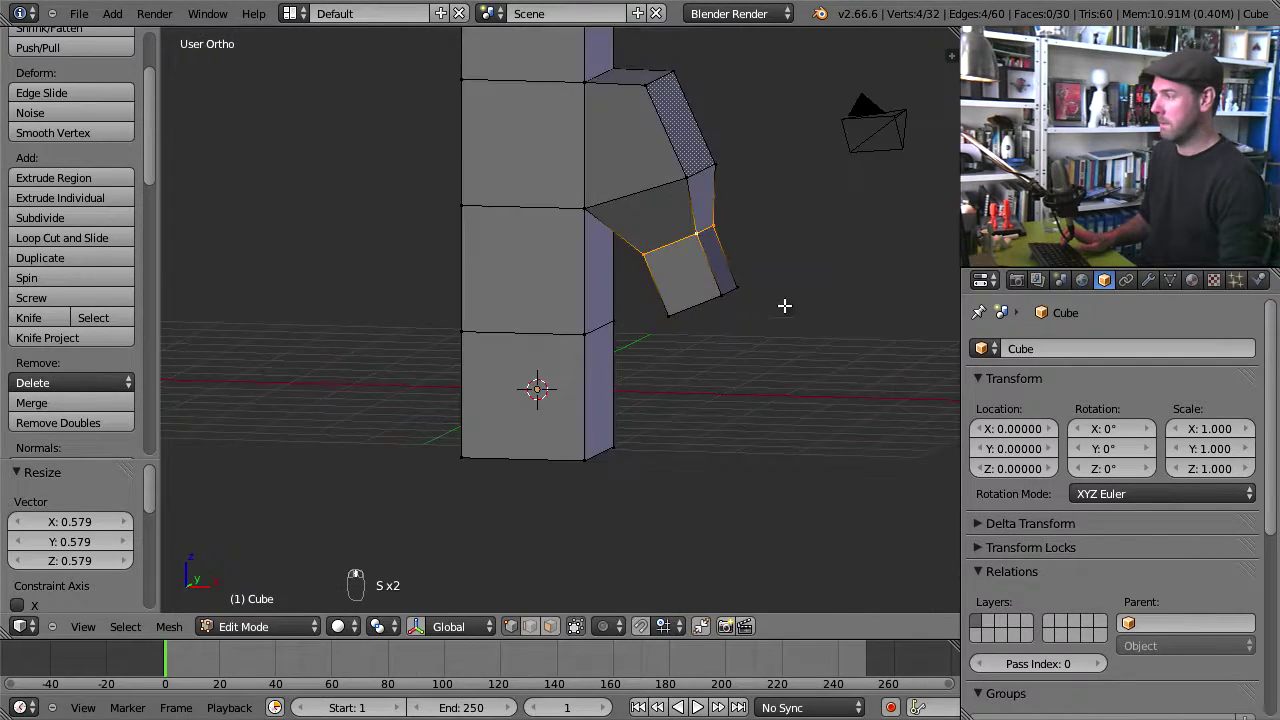
scroll(699, 343, down, 4)
middle_drag(643, 433, 709, 346)
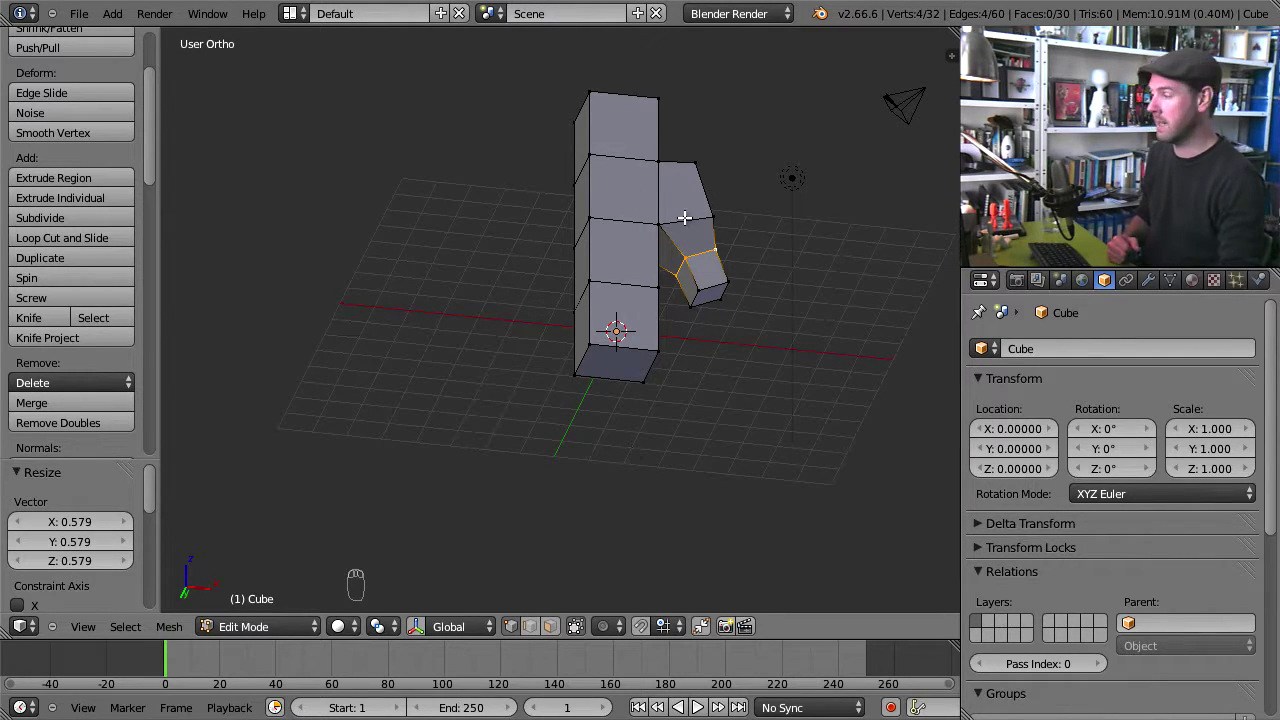
right_click(588, 283)
shift+right_click(647, 283)
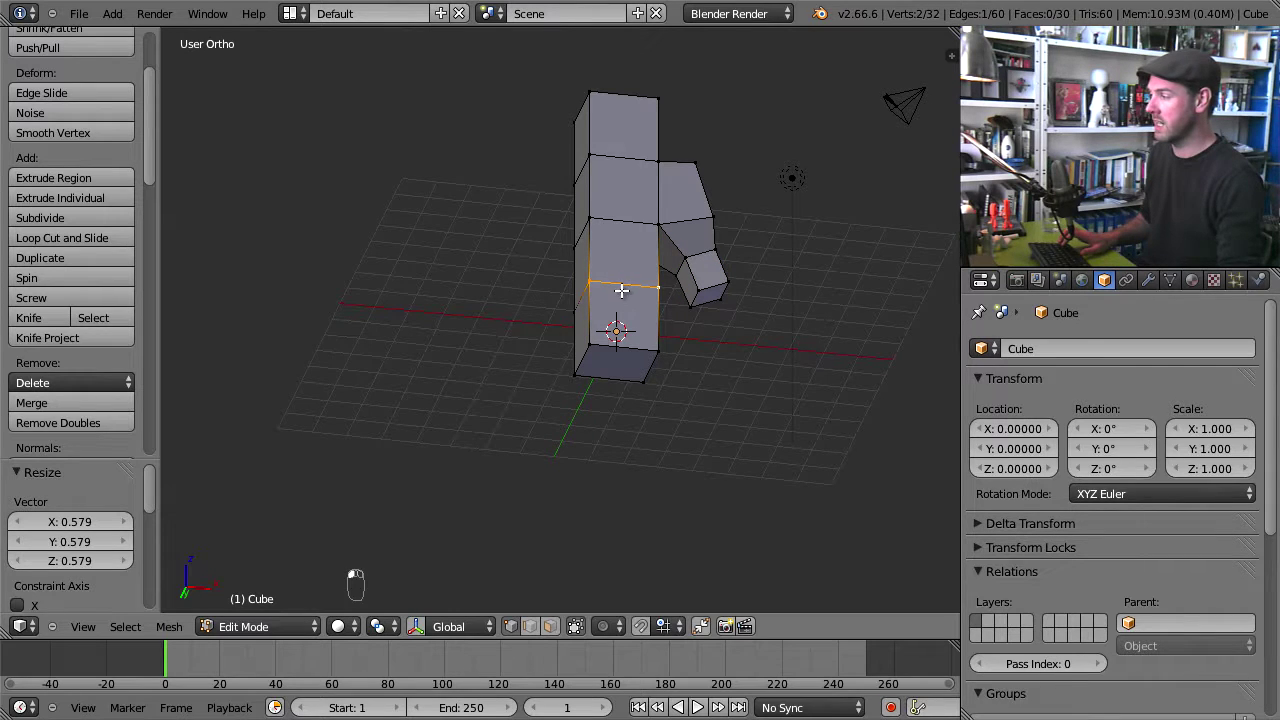
click(99, 242)
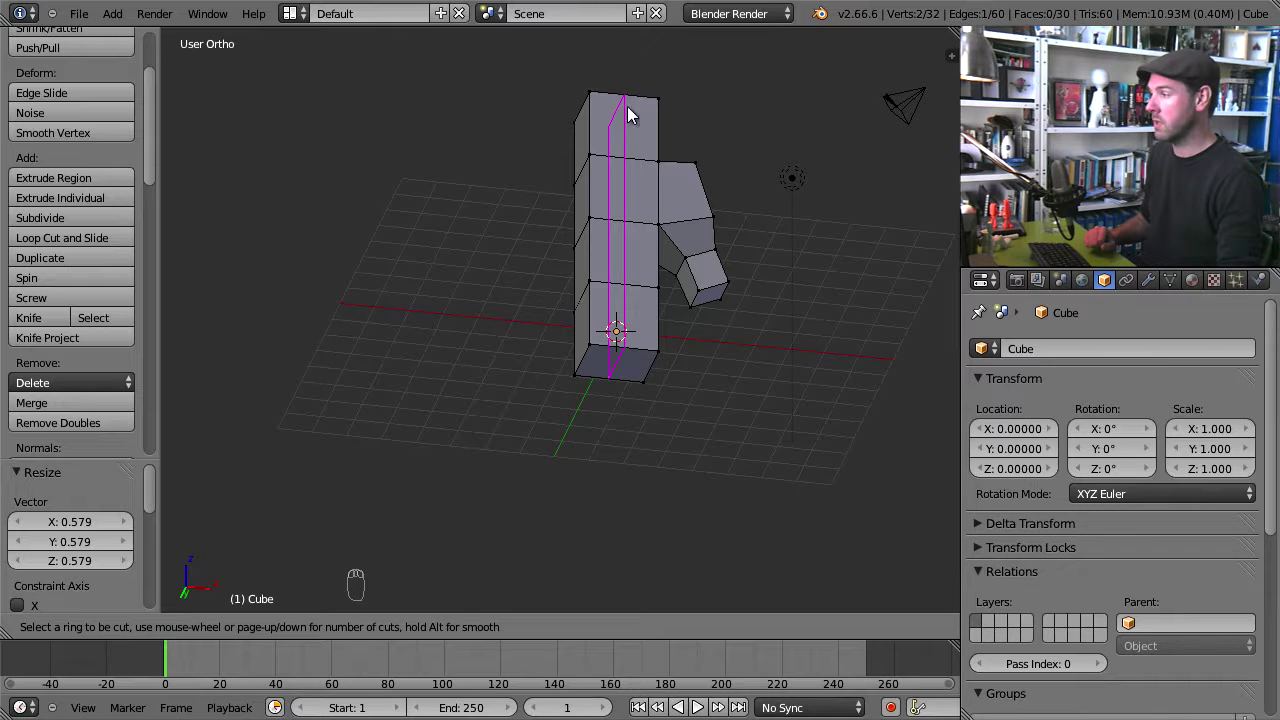
click(624, 219)
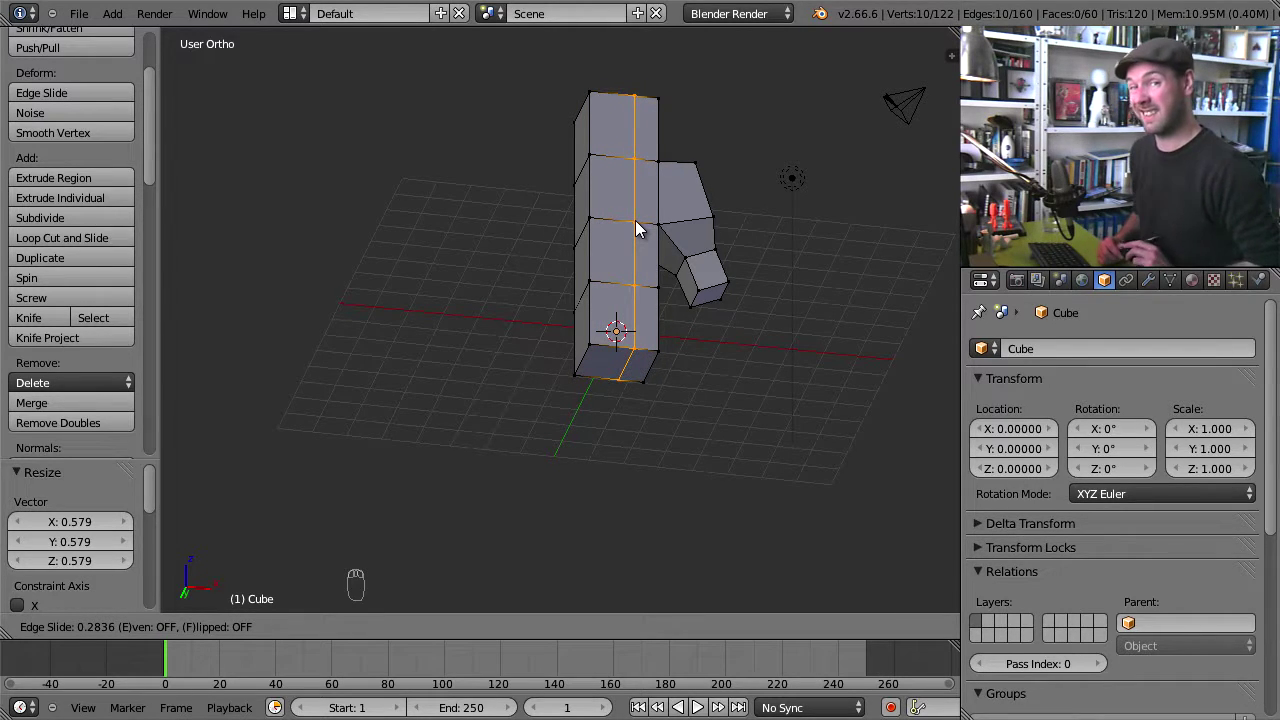
right_click(635, 225)
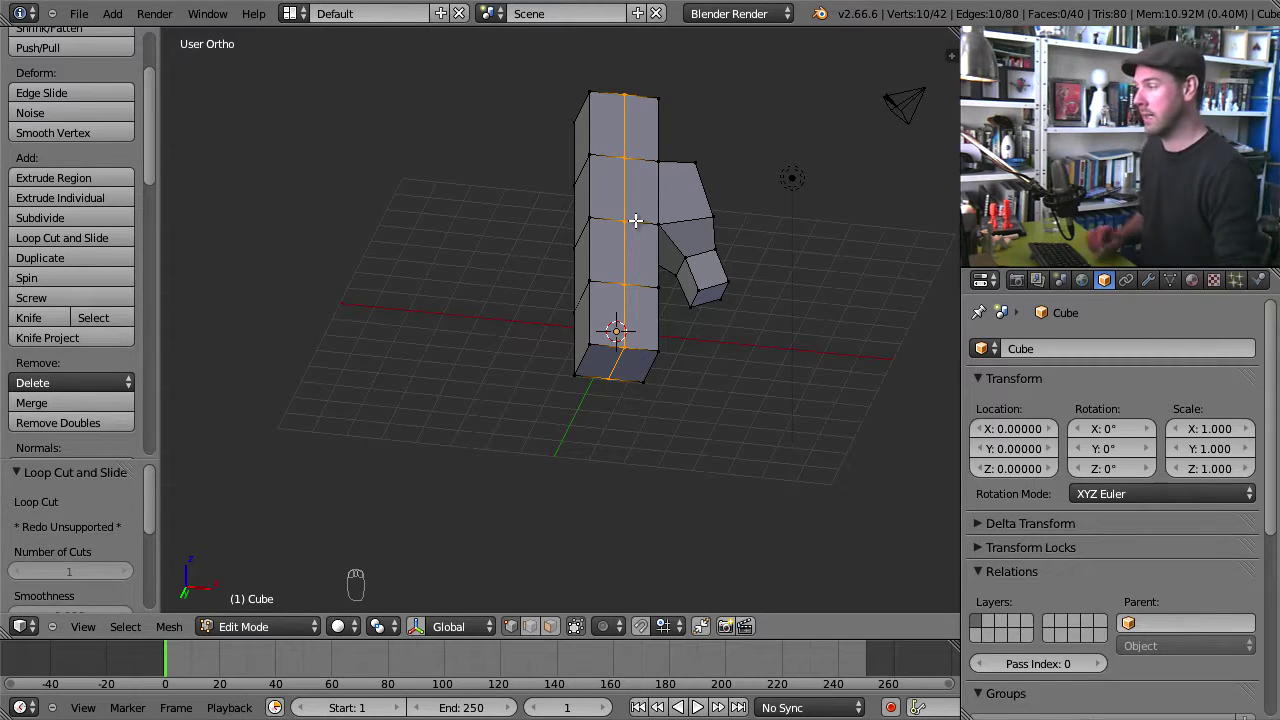
Step: Select the entire mesh, try subdividing it with one cut, and undo the subdivision
middle_drag(669, 189, 633, 231)
scroll(633, 231, up, 3)
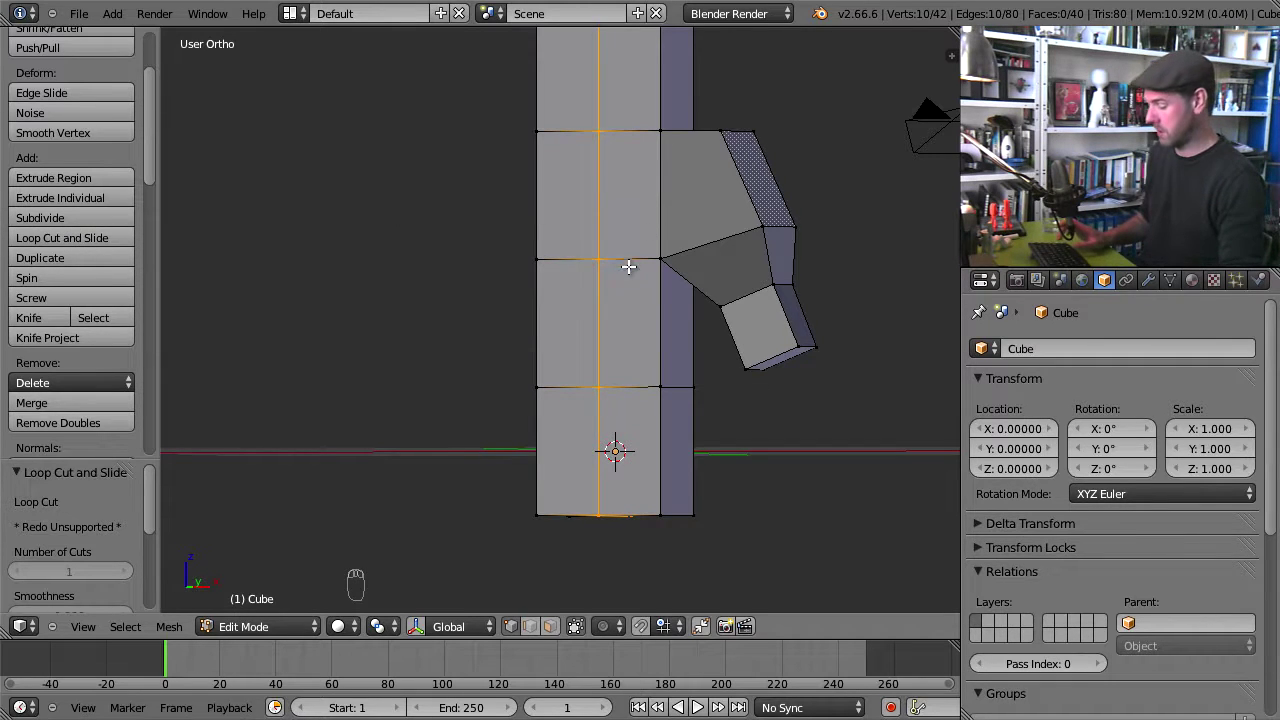
key(a)
key(a)
key(a)
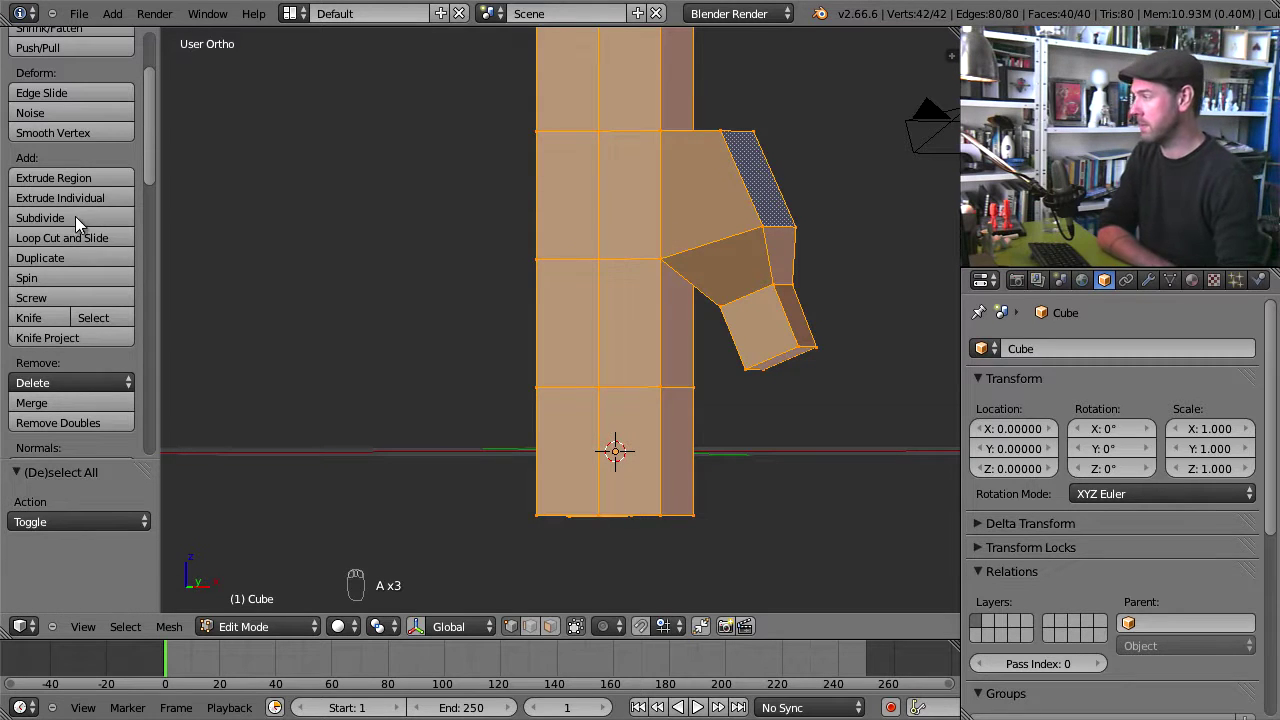
click(94, 217)
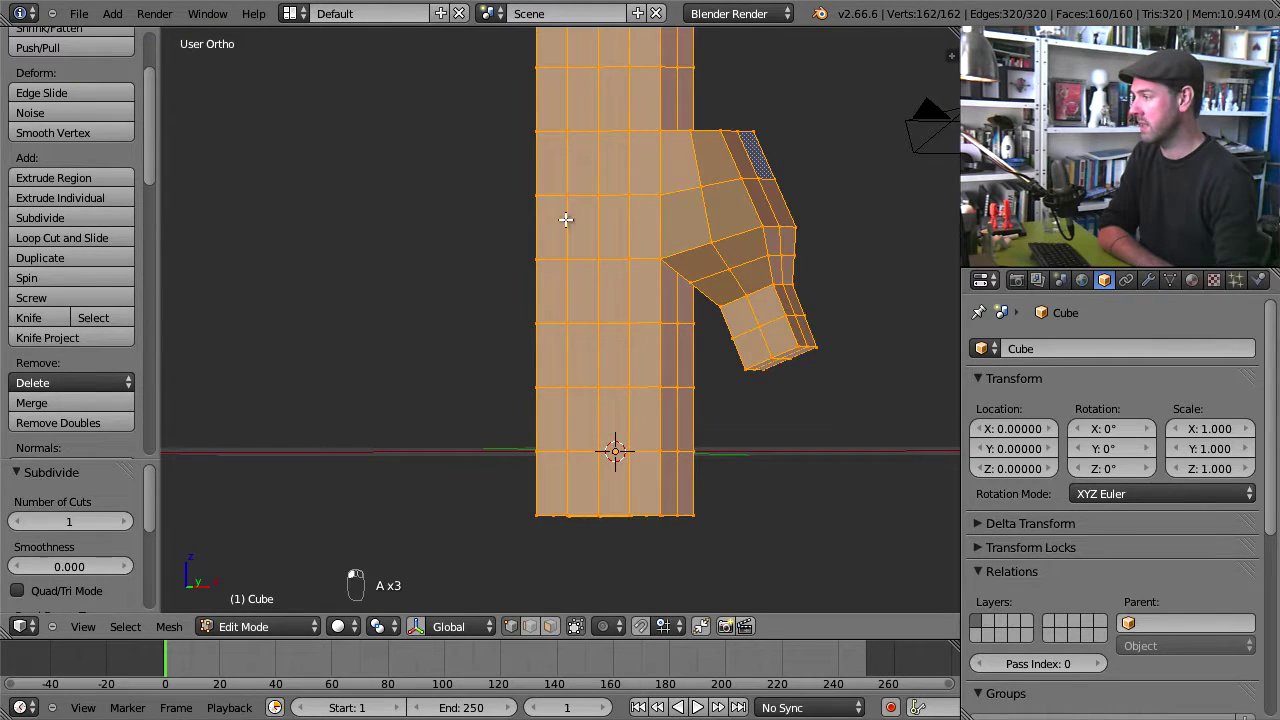
middle_drag(567, 221, 689, 294)
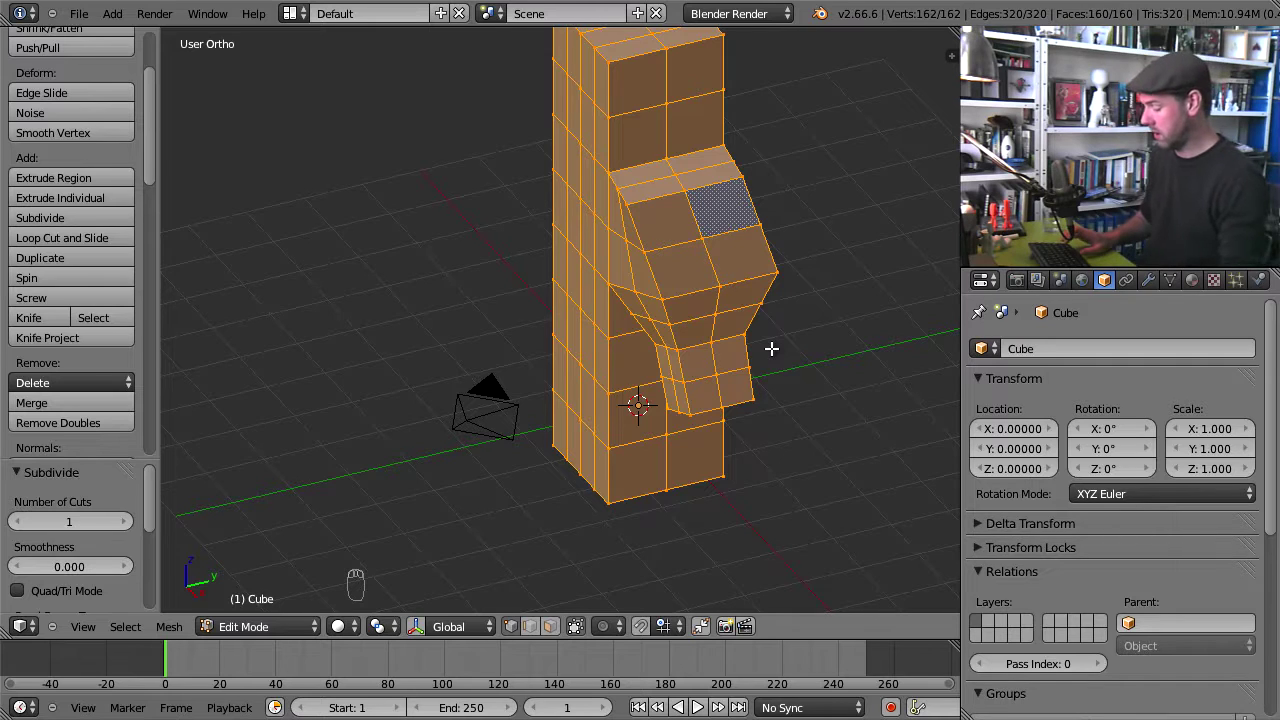
key(ctrl+z)
Step: Subdivide the column's vertical centre edge at arm height with one cut and select the vertex added at its midpoint
middle_drag(622, 243, 590, 242)
right_click(570, 265)
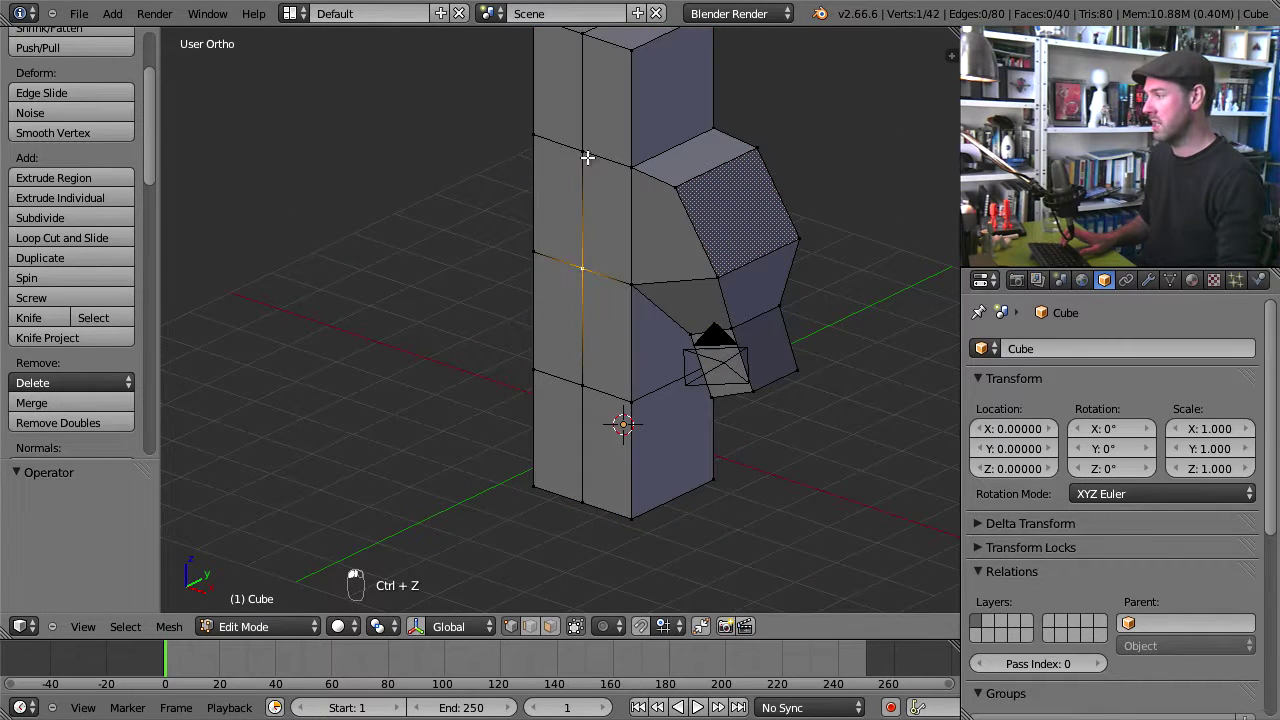
click(105, 217)
scroll(546, 223, up, 5)
right_click(627, 202)
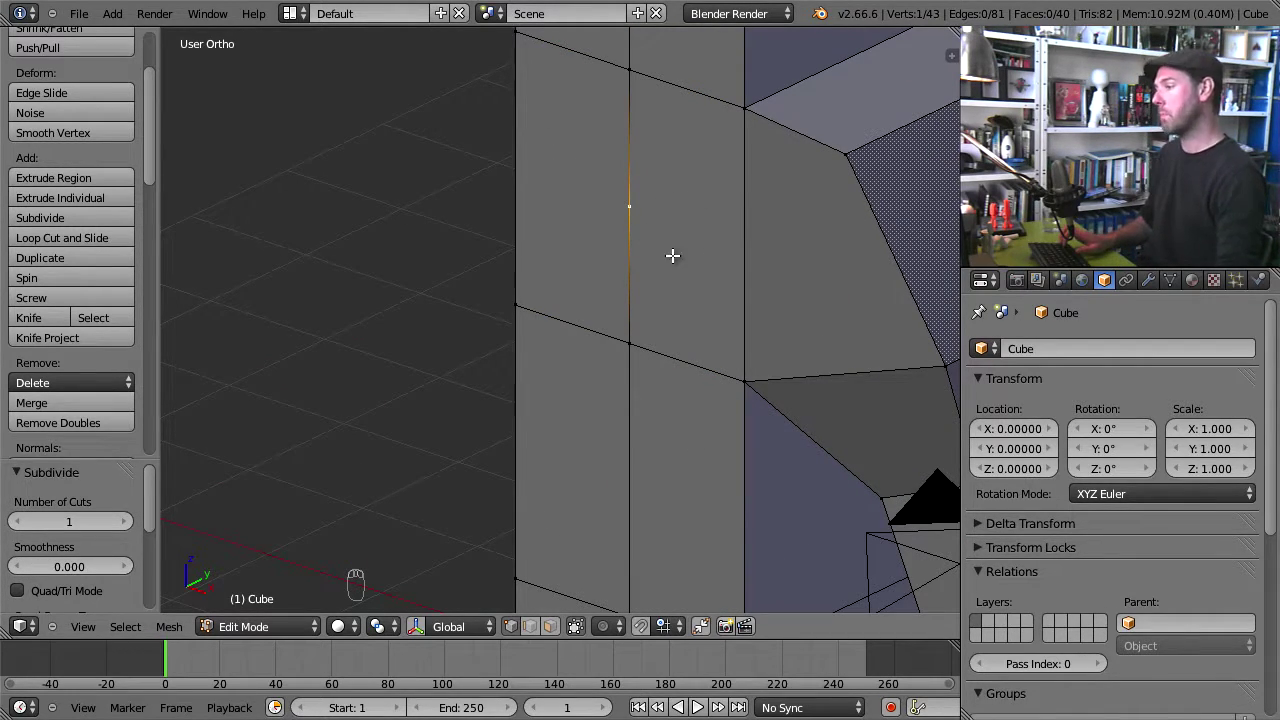
middle_drag(649, 287, 698, 237)
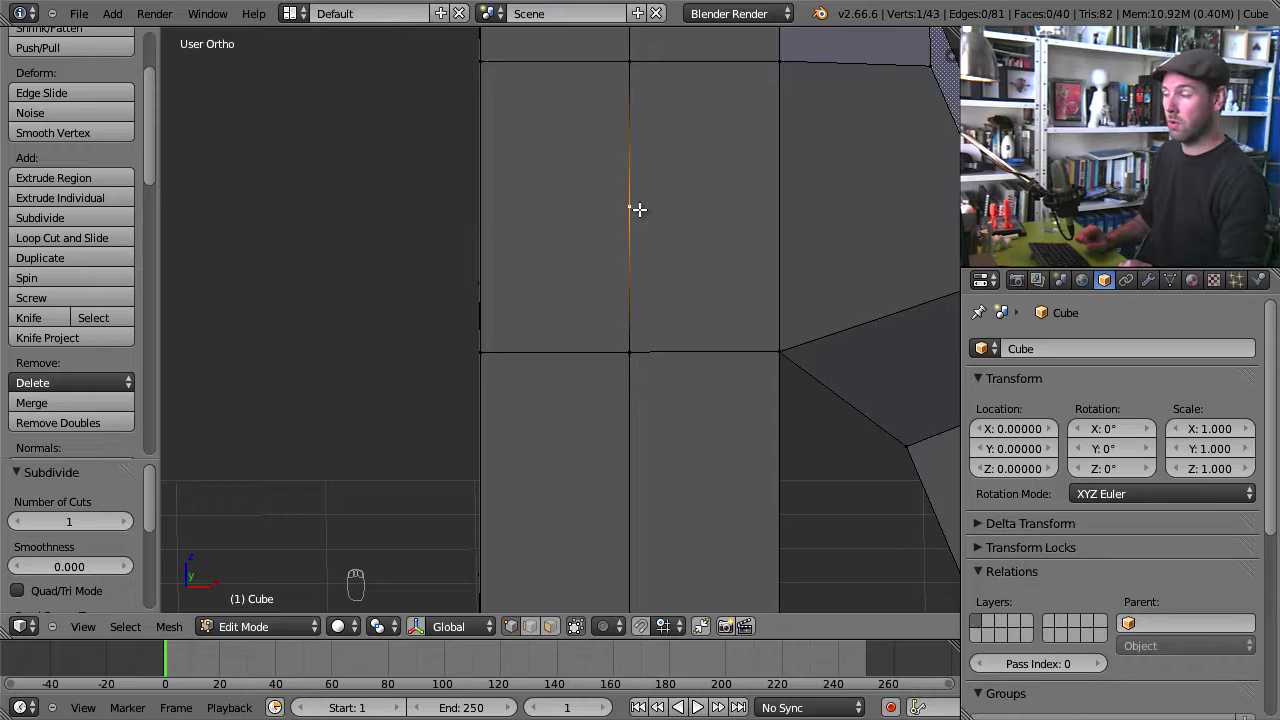
scroll(740, 326, down, 3)
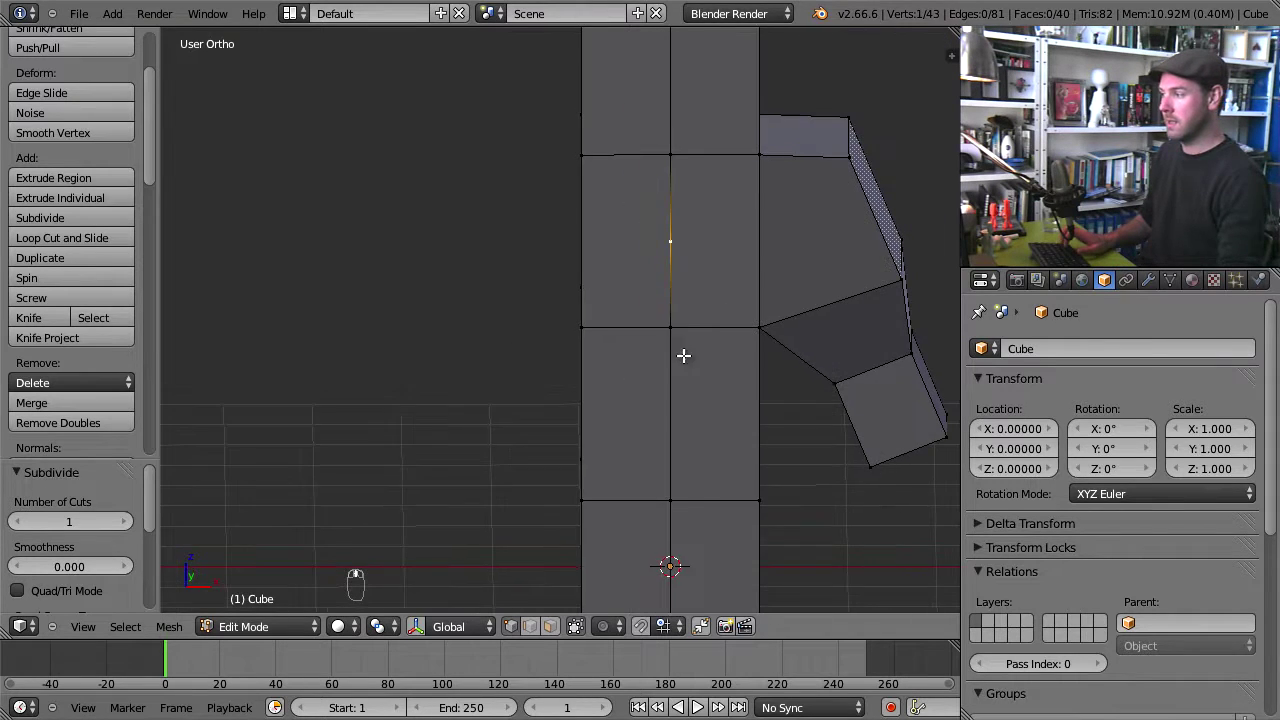
Step: Select the four corner vertices of the column quad directly below the arm's attachment, on the arm side
right_click(677, 331)
shift+right_click(755, 324)
shift+right_click(762, 504)
shift+right_click(659, 496)
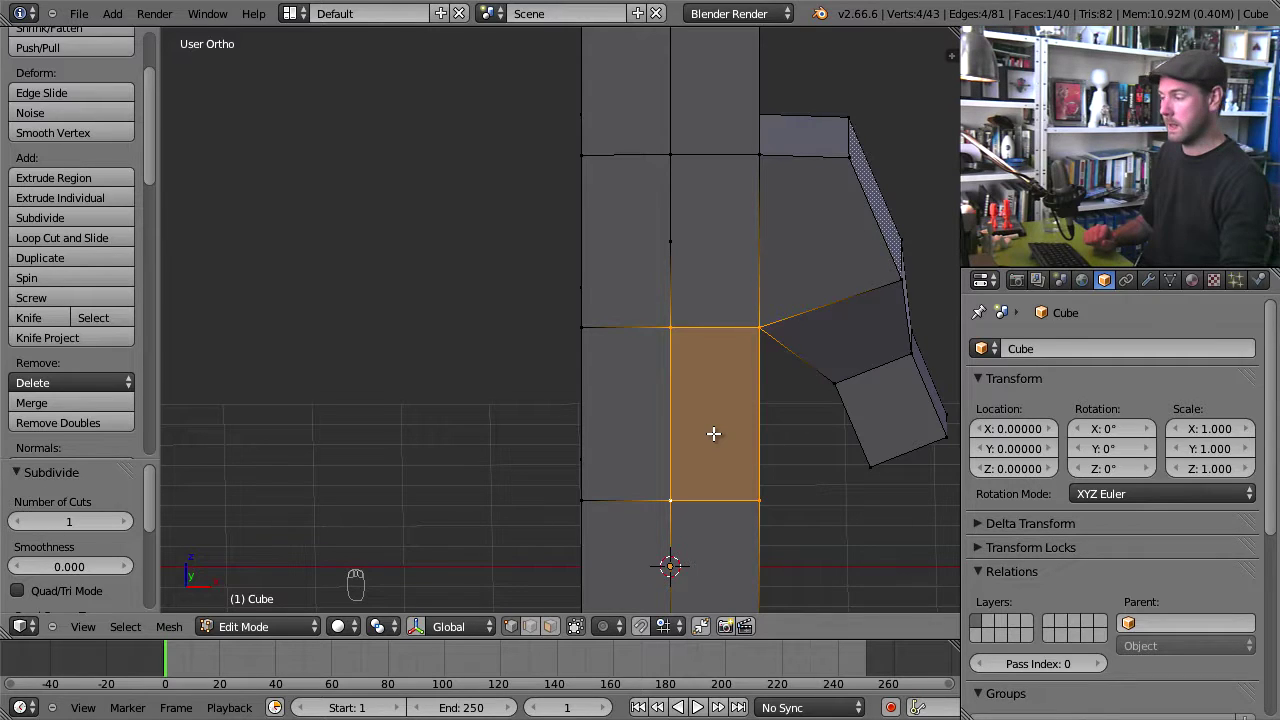
Step: Select the vertices bounding the face beside the arm, including the extra edge midpoint, and try moving that midpoint alone
right_click(676, 329)
shift+right_click(672, 243)
shift+right_click(673, 150)
shift+right_click(758, 158)
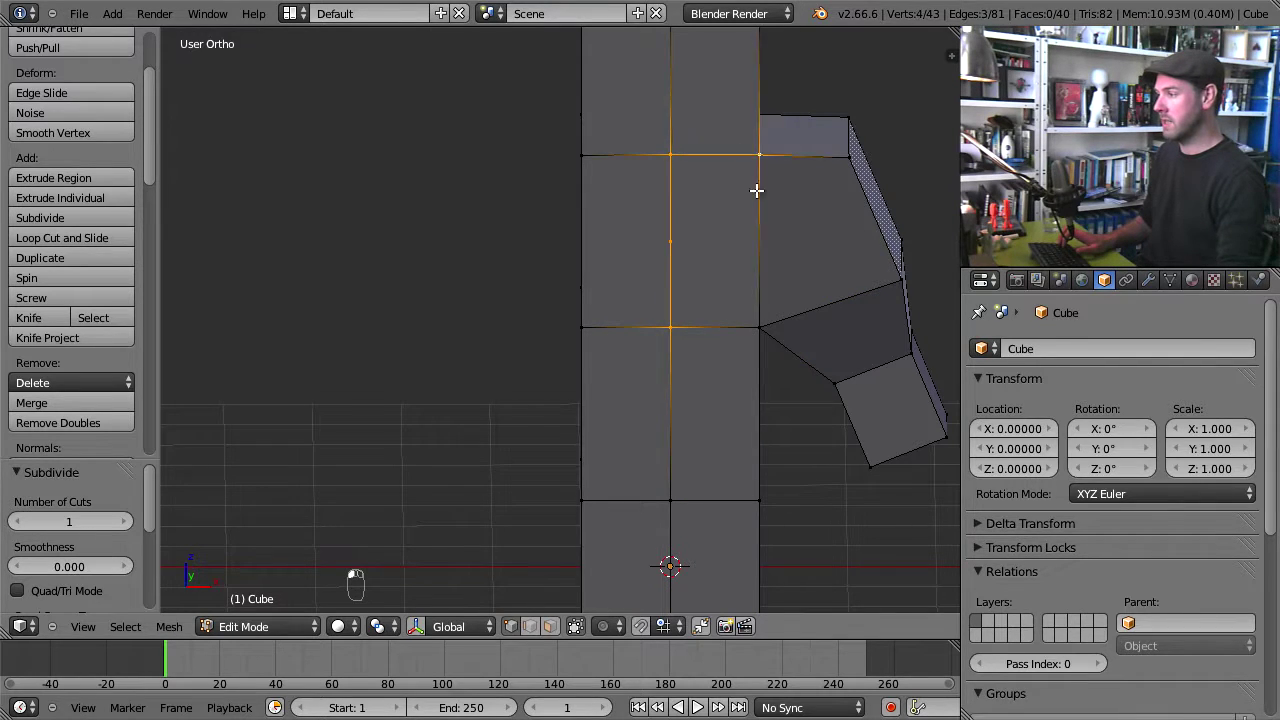
shift+right_click(745, 320)
right_click(671, 243)
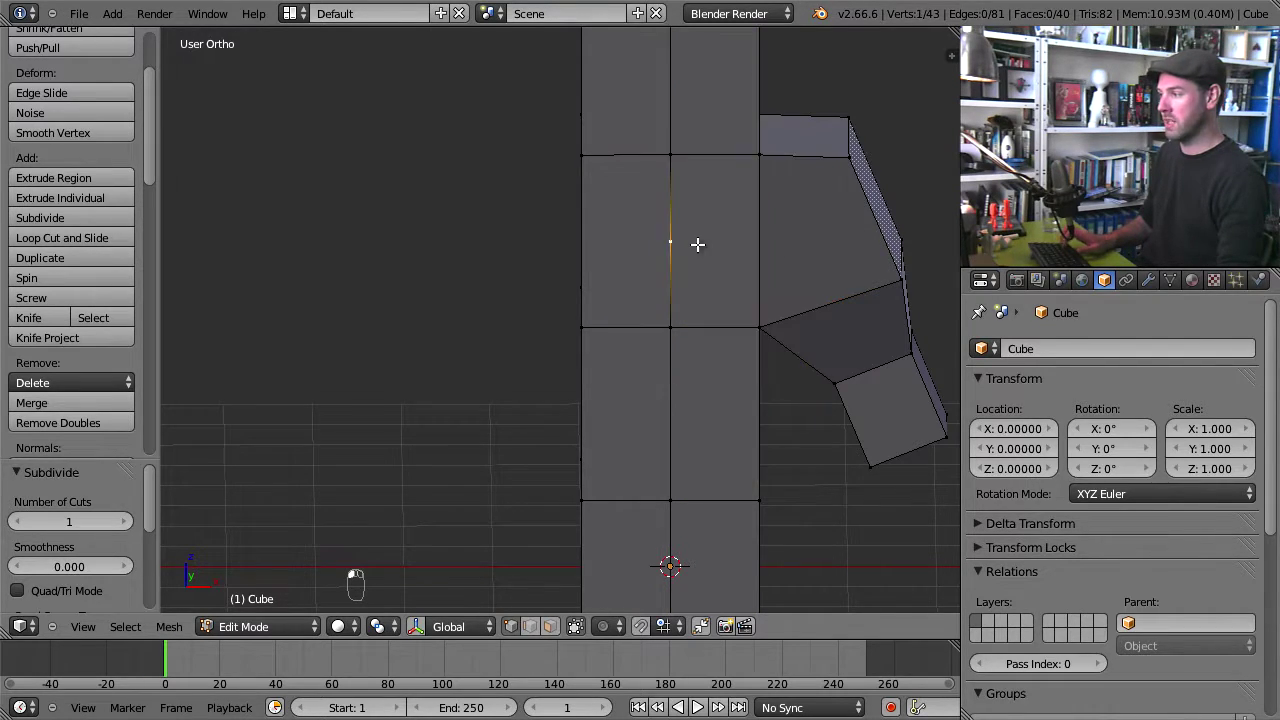
key(g)
right_click(654, 244)
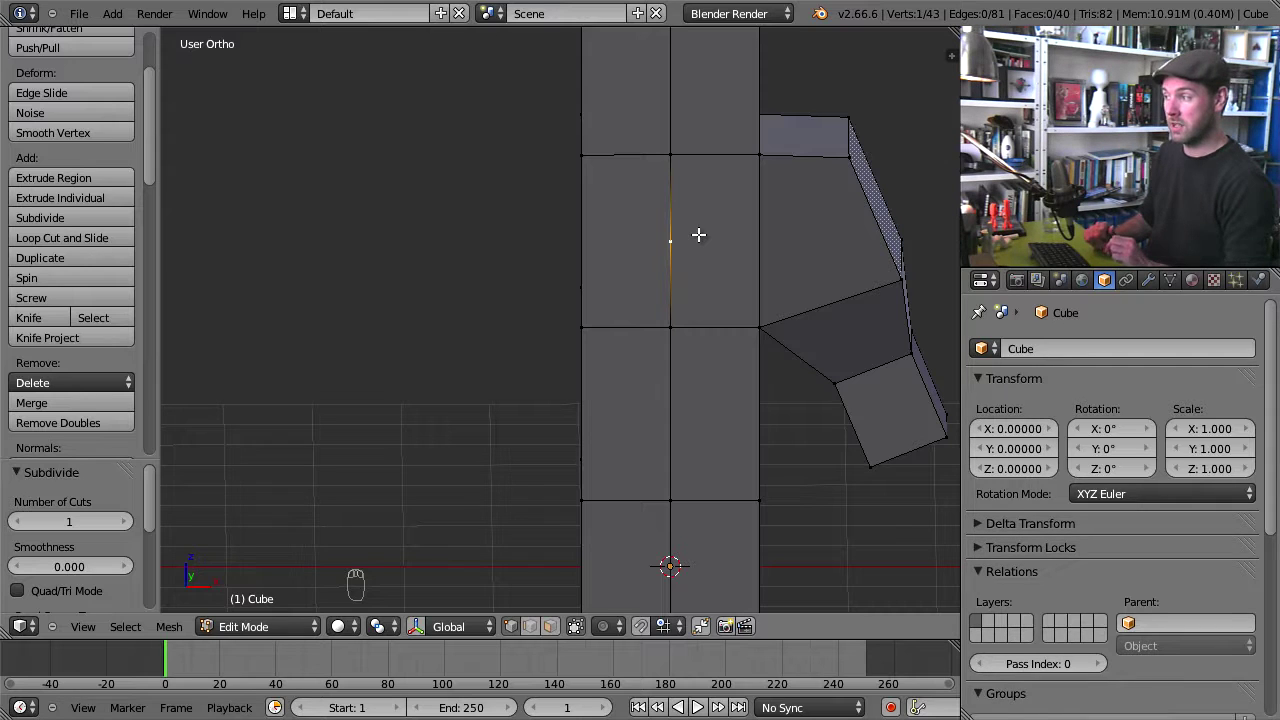
Step: Try starting a loop cut, and step back through the undo history until the single-edge subdivision is removed
click(104, 240)
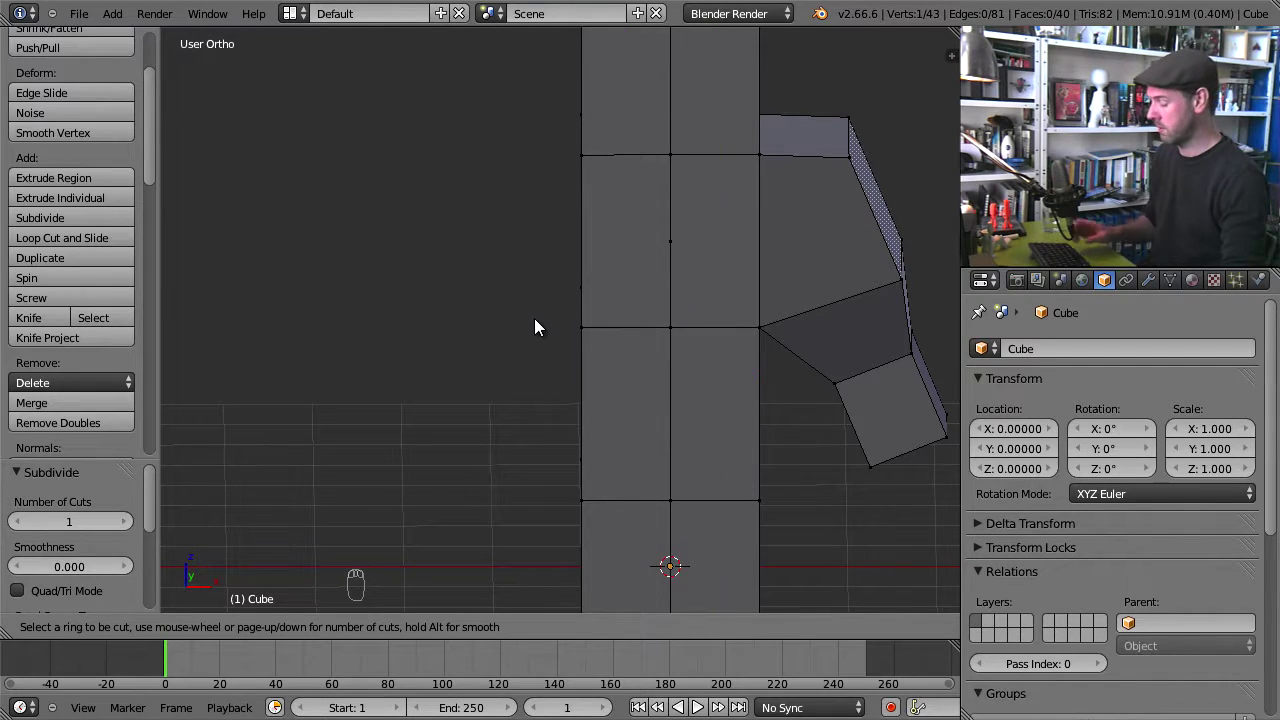
key(Escape)
key(ctrl+z)
key(ctrl+z)
key(ctrl+z)
key(ctrl+z)
key(ctrl+z)
key(ctrl+z)
key(ctrl+z)
key(ctrl+z)
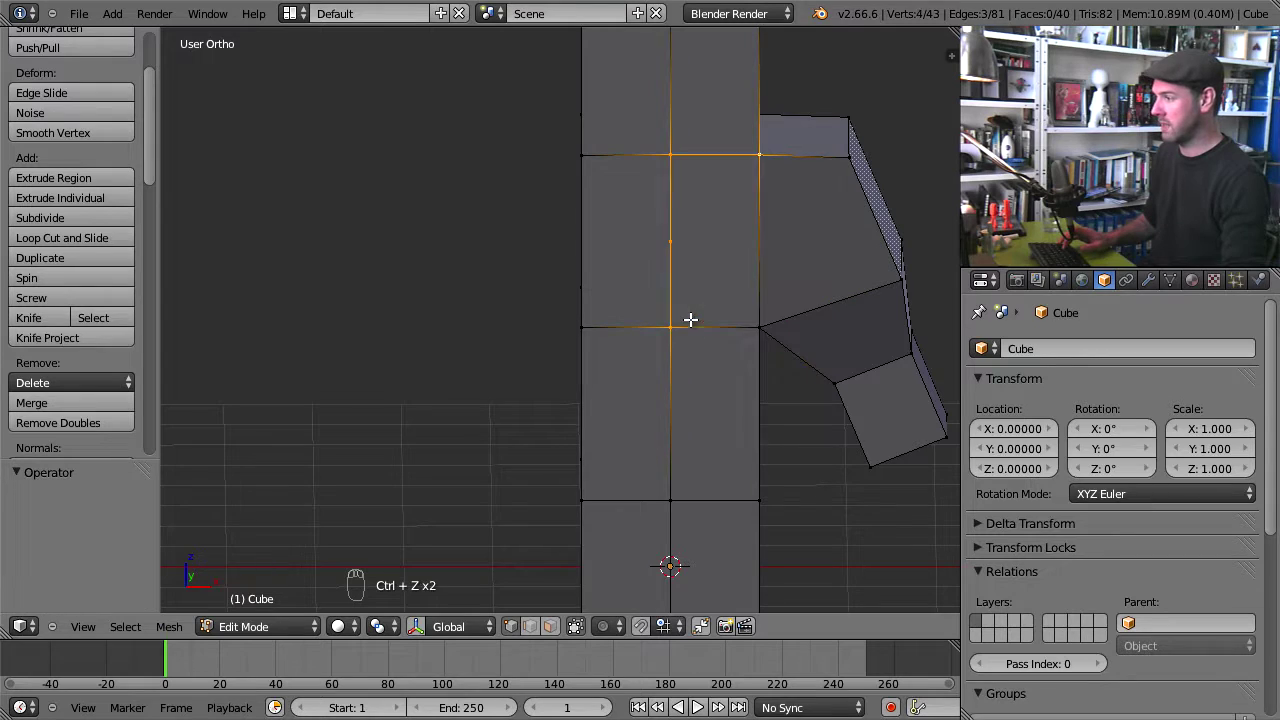
key(ctrl+z)
key(ctrl+z)
key(ctrl+z)
key(ctrl+z)
key(ctrl+z)
key(ctrl+z)
key(ctrl+z)
key(ctrl+z)
key(ctrl+z)
key(ctrl+z)
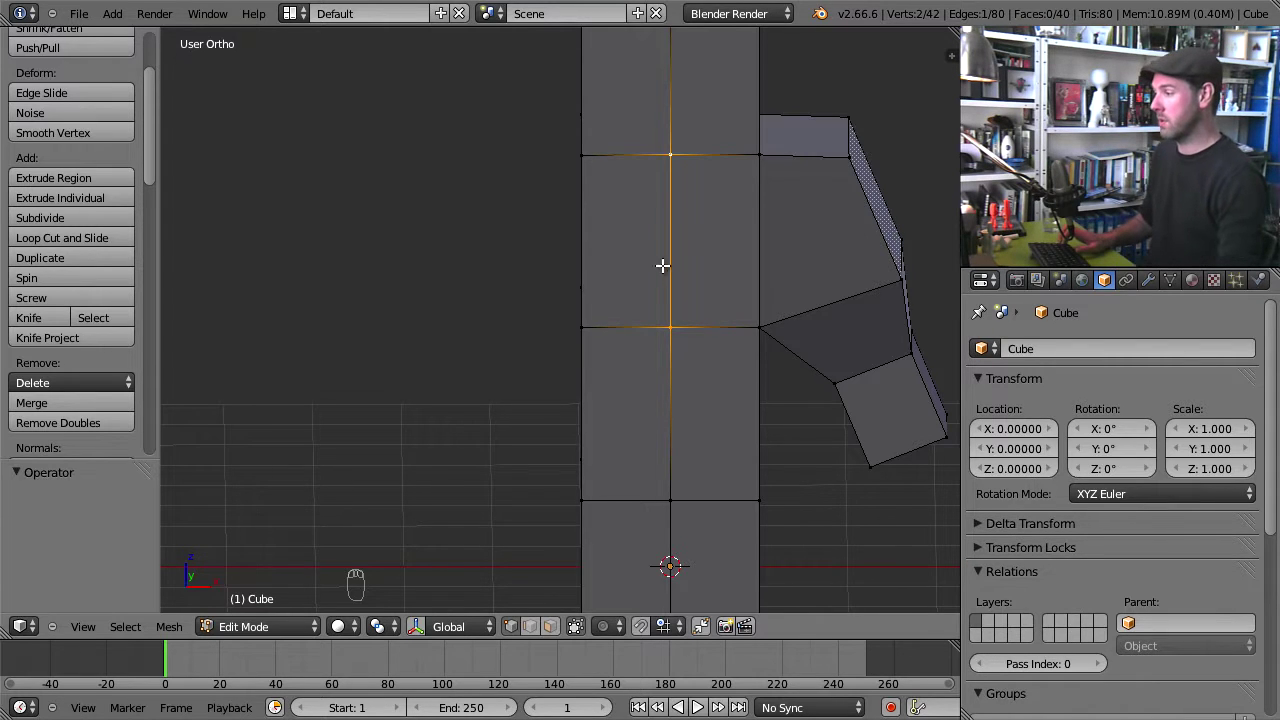
Step: Try extruding the column's selected centre edge, and undo the extrusion
scroll(678, 393, down, 2)
middle_drag(678, 393, 609, 403)
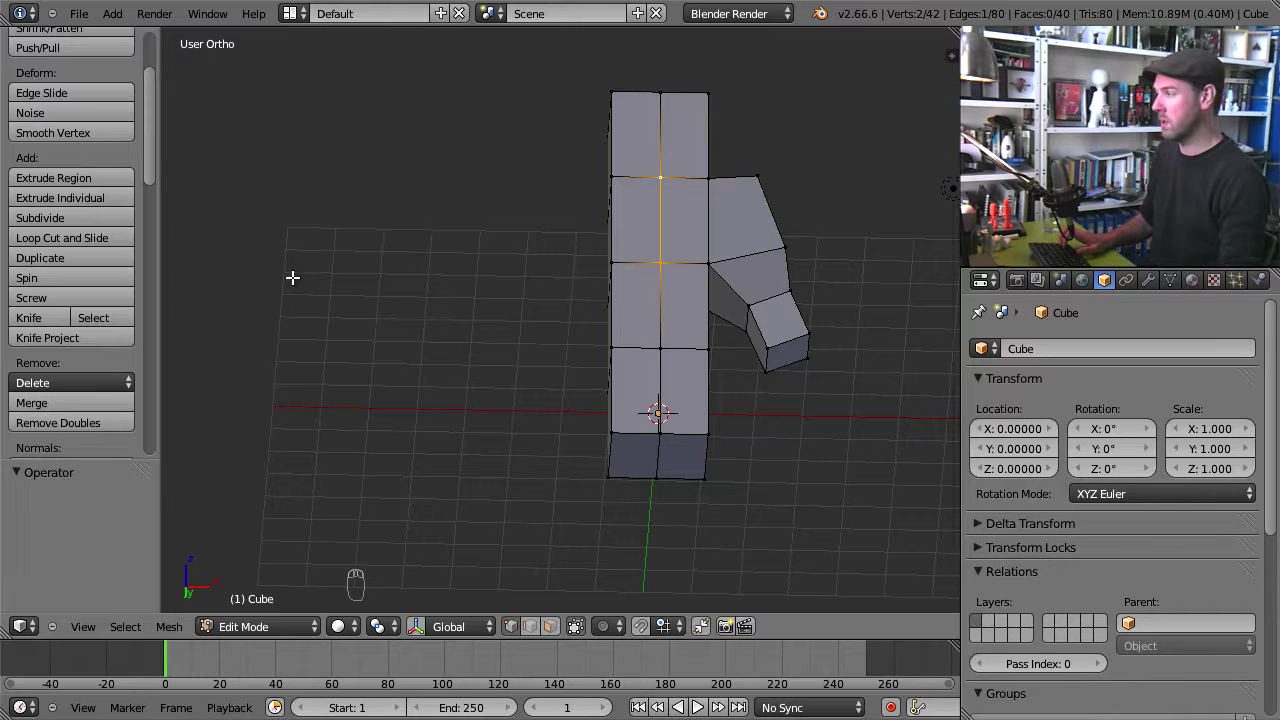
click(85, 176)
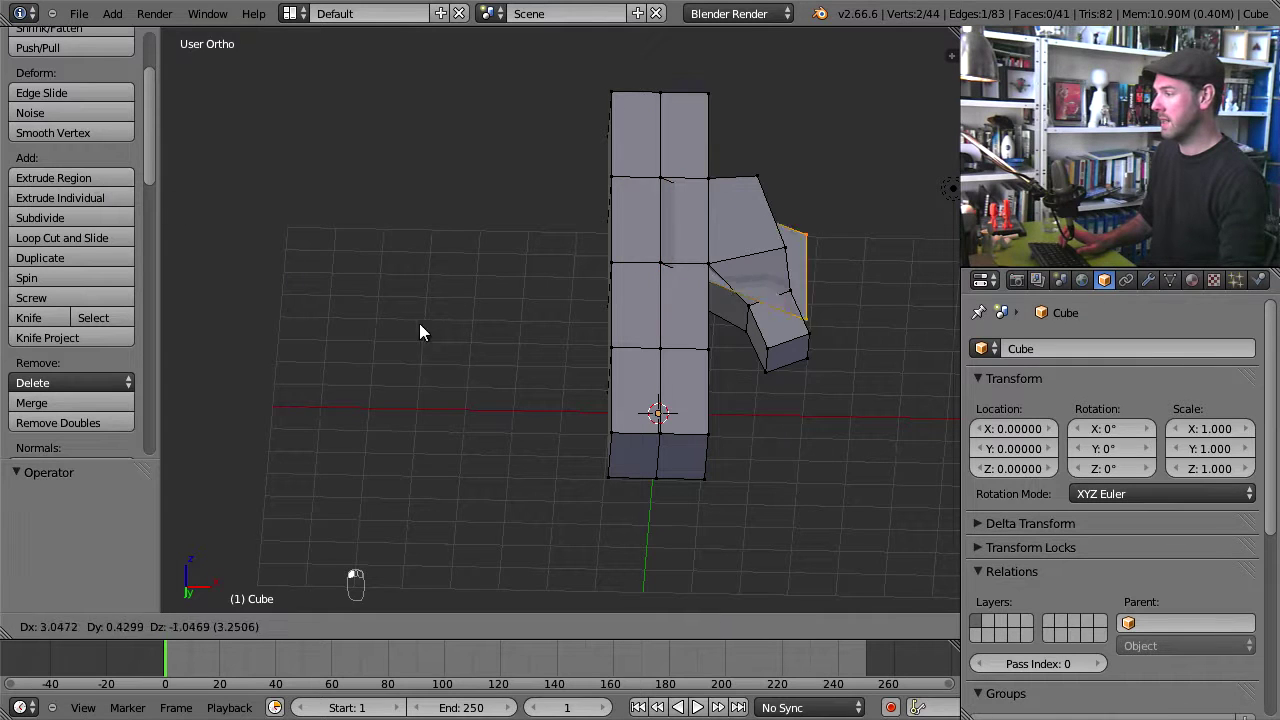
right_click(304, 256)
key(ctrl+z)
Step: Select the arm-side half of the column's bottom and extrude it slightly downward to start a leg
middle_drag(660, 409, 617, 225)
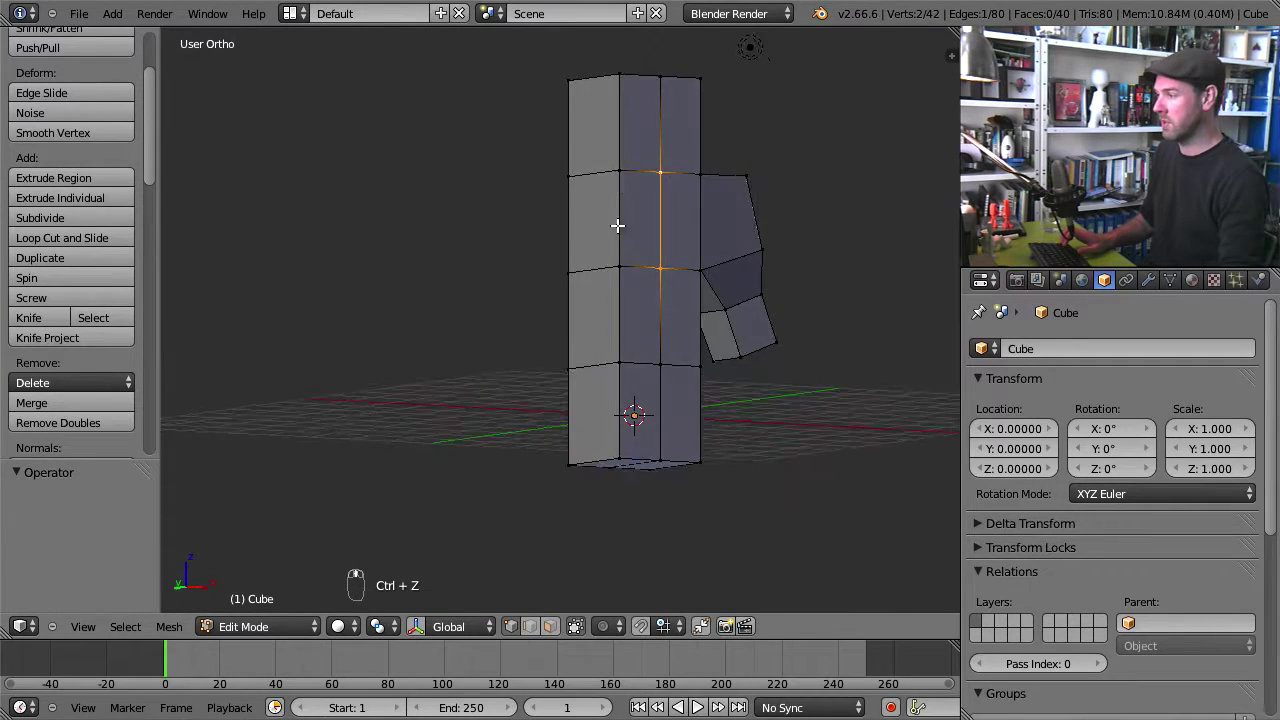
right_click(667, 463)
middle_drag(667, 463, 623, 514)
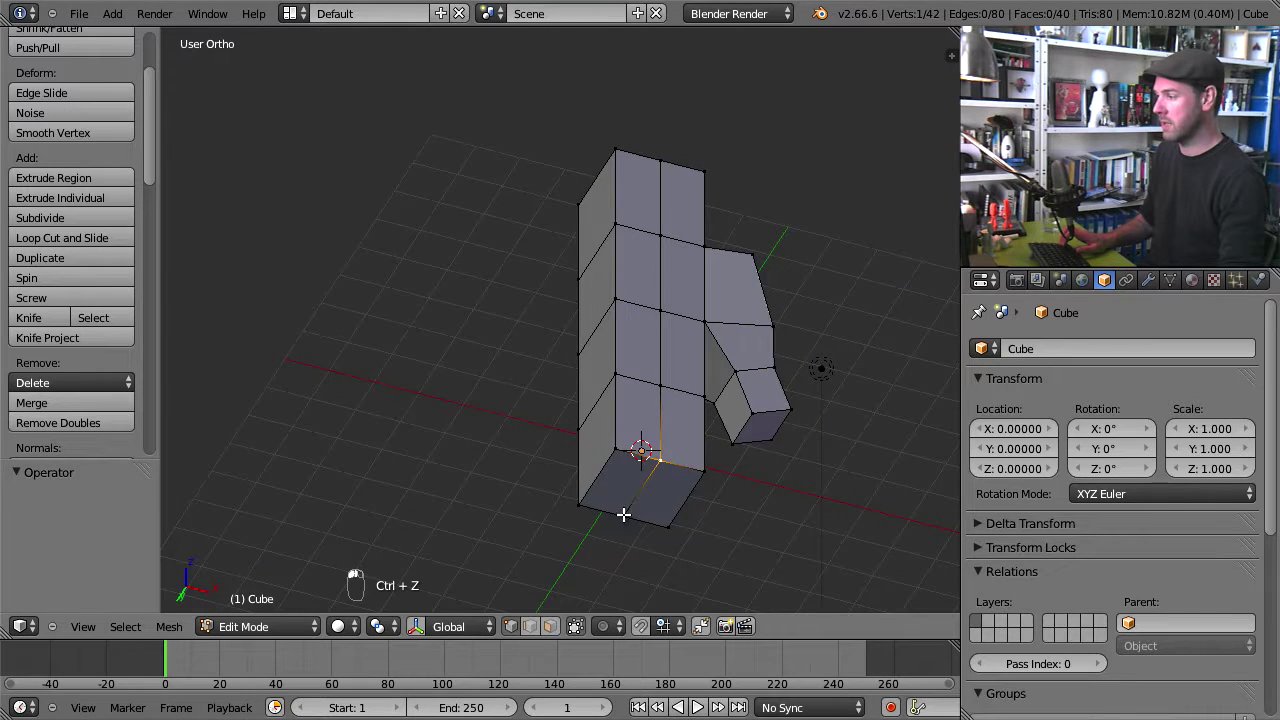
shift+right_click(703, 469)
shift+middle_drag(674, 417, 666, 300)
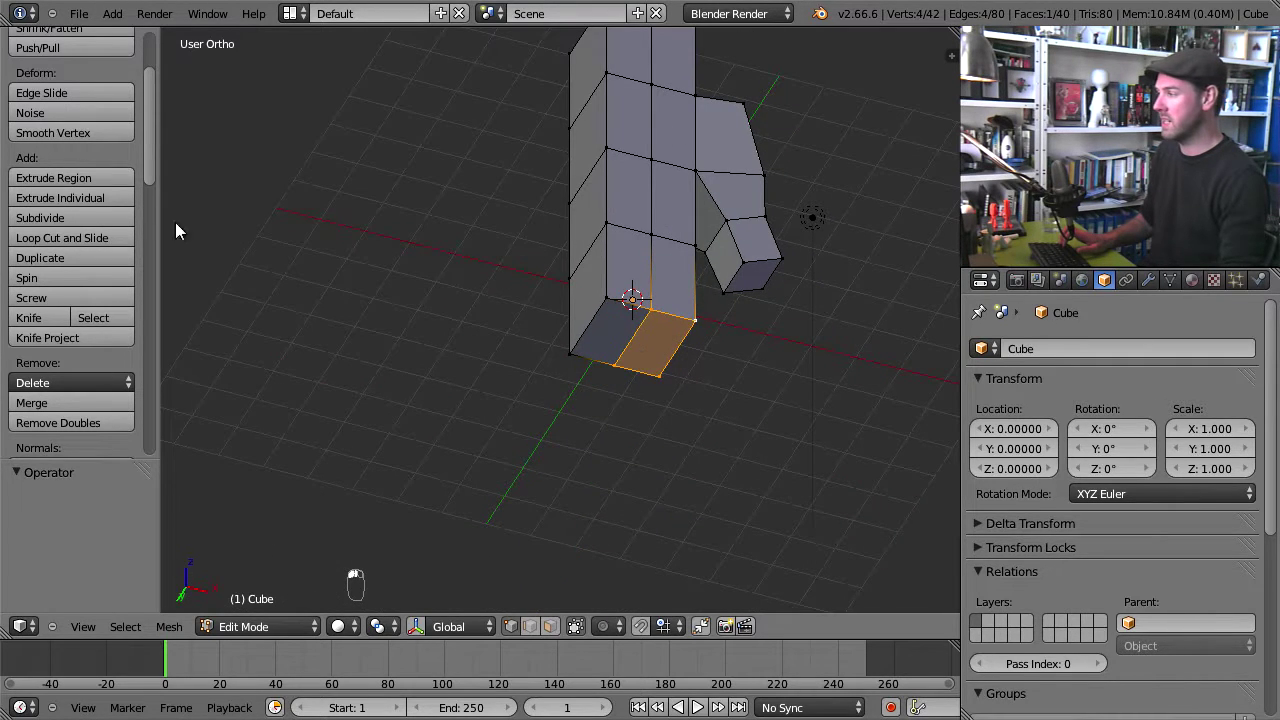
click(94, 178)
click(105, 192)
Step: Scale the leg's end face by about 0.810, and from the right view again by about 0.747
middle_drag(575, 307, 700, 383)
key(s)
click(666, 374)
key(KP_3)
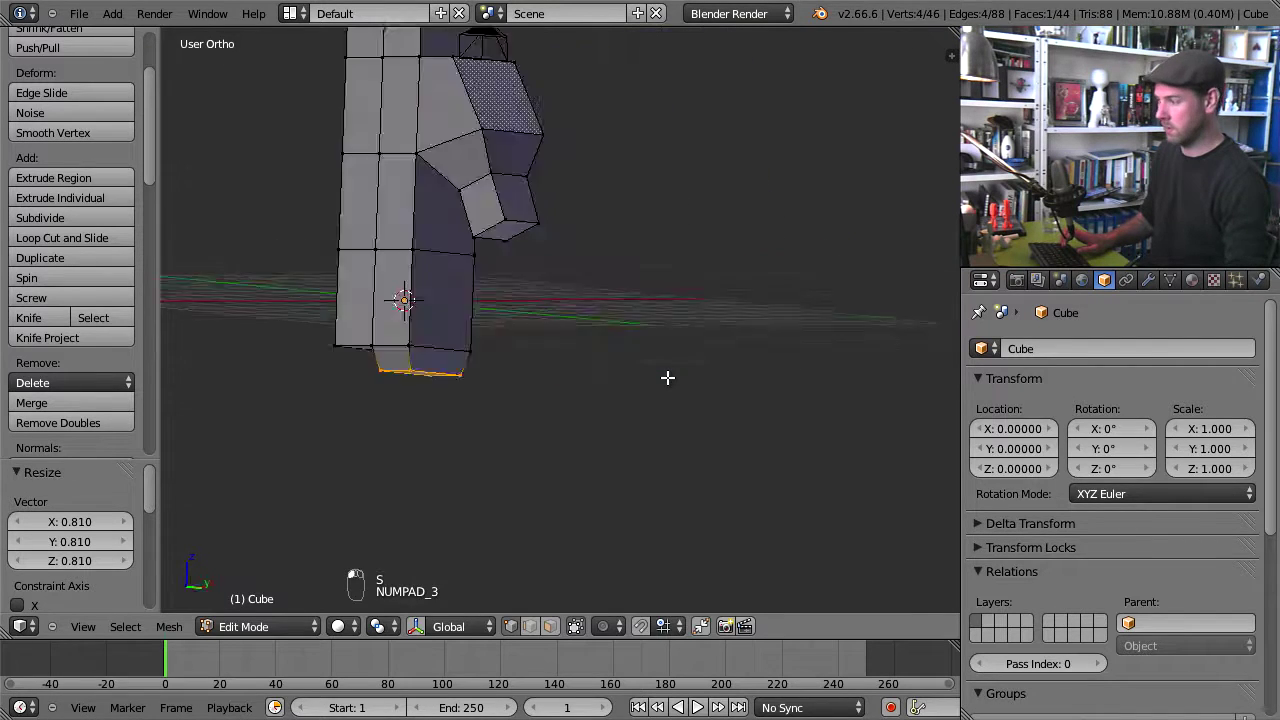
key(s)
click(381, 381)
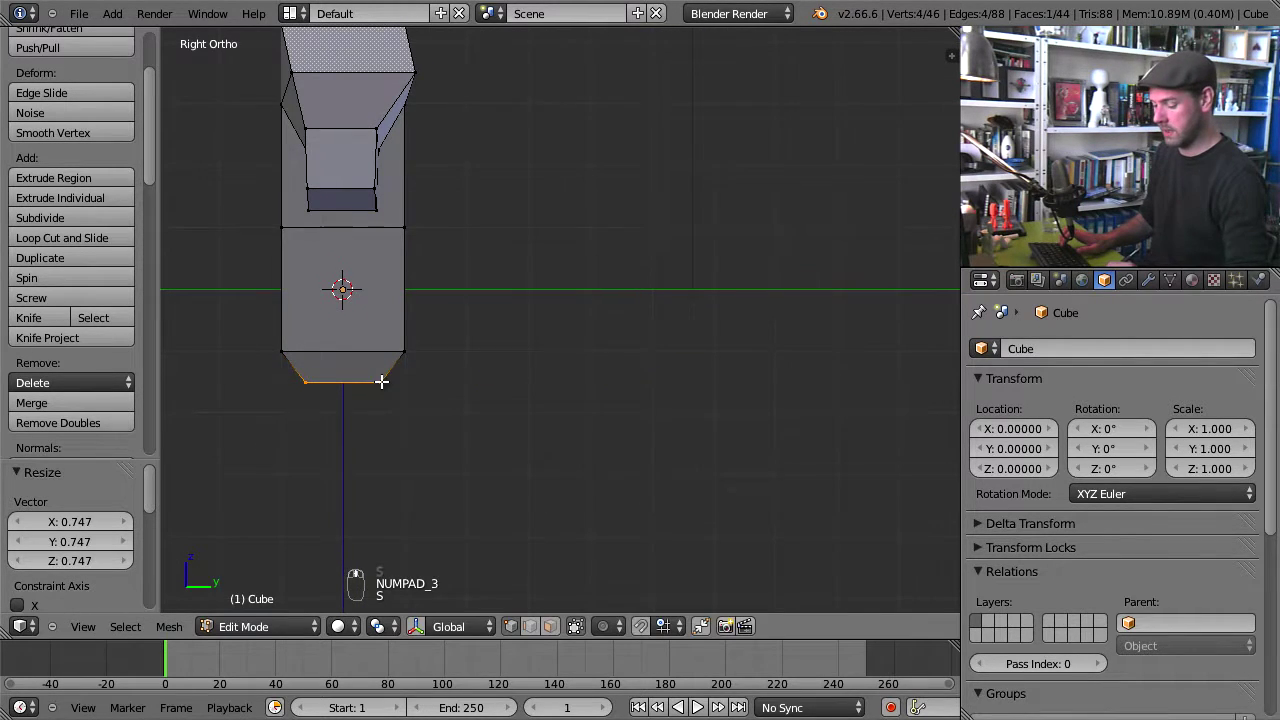
Step: From the front view, extrude the leg's end face down by about 0.275 and scale it by about 1.246
key(KP_1)
key(e)
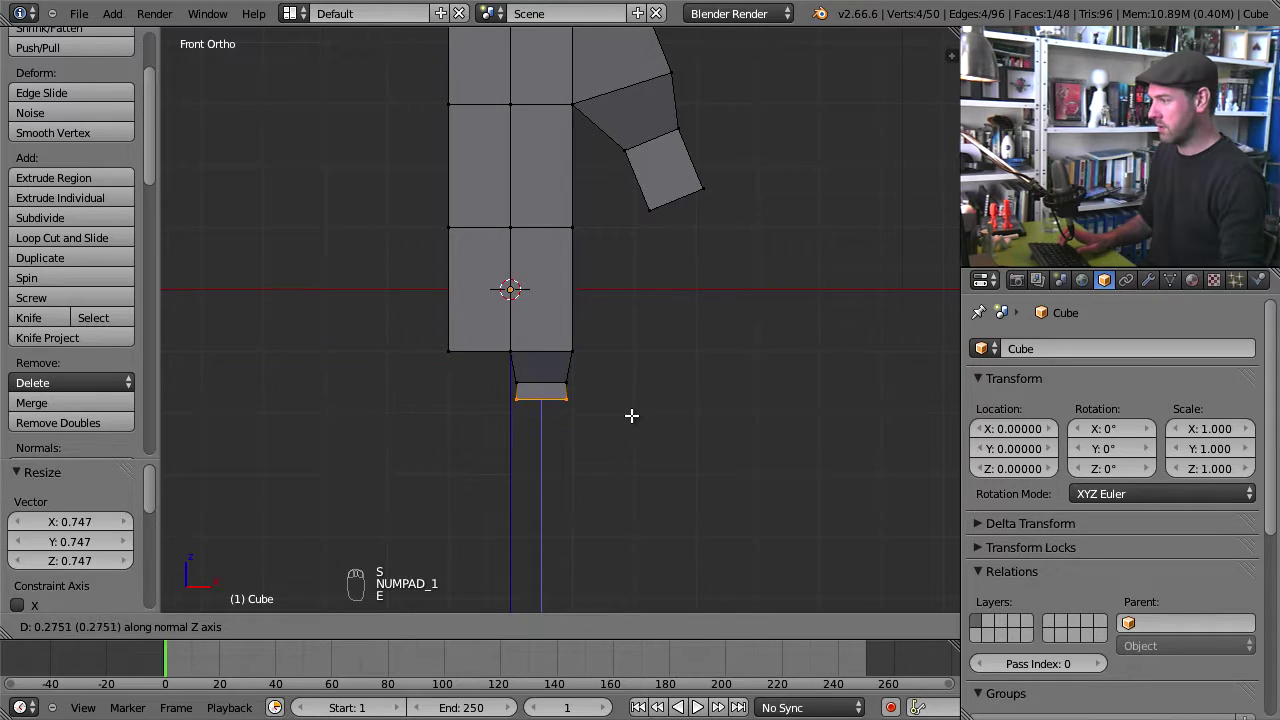
click(631, 416)
key(s)
click(652, 424)
Step: Extrude the leg's end face downward twice, forming a long lower leg and a short foot segment
shift+middle_drag(616, 379, 620, 300)
key(e)
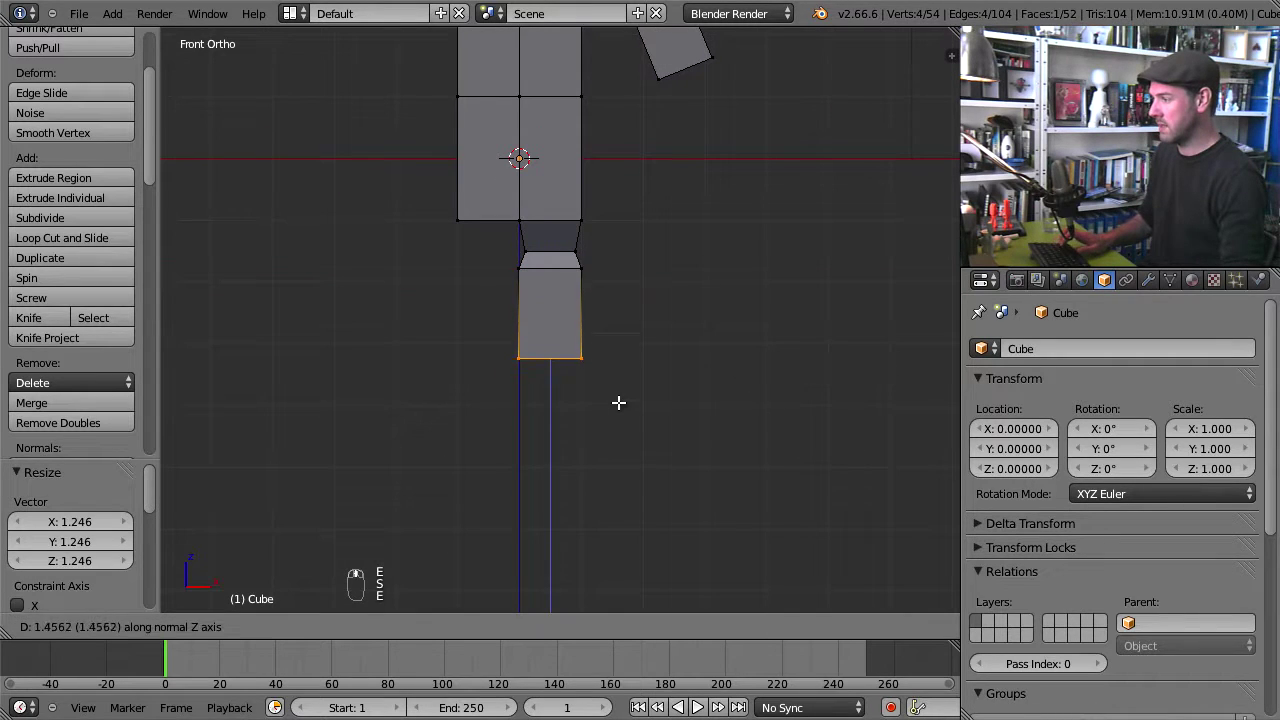
click(622, 385)
key(e)
click(620, 408)
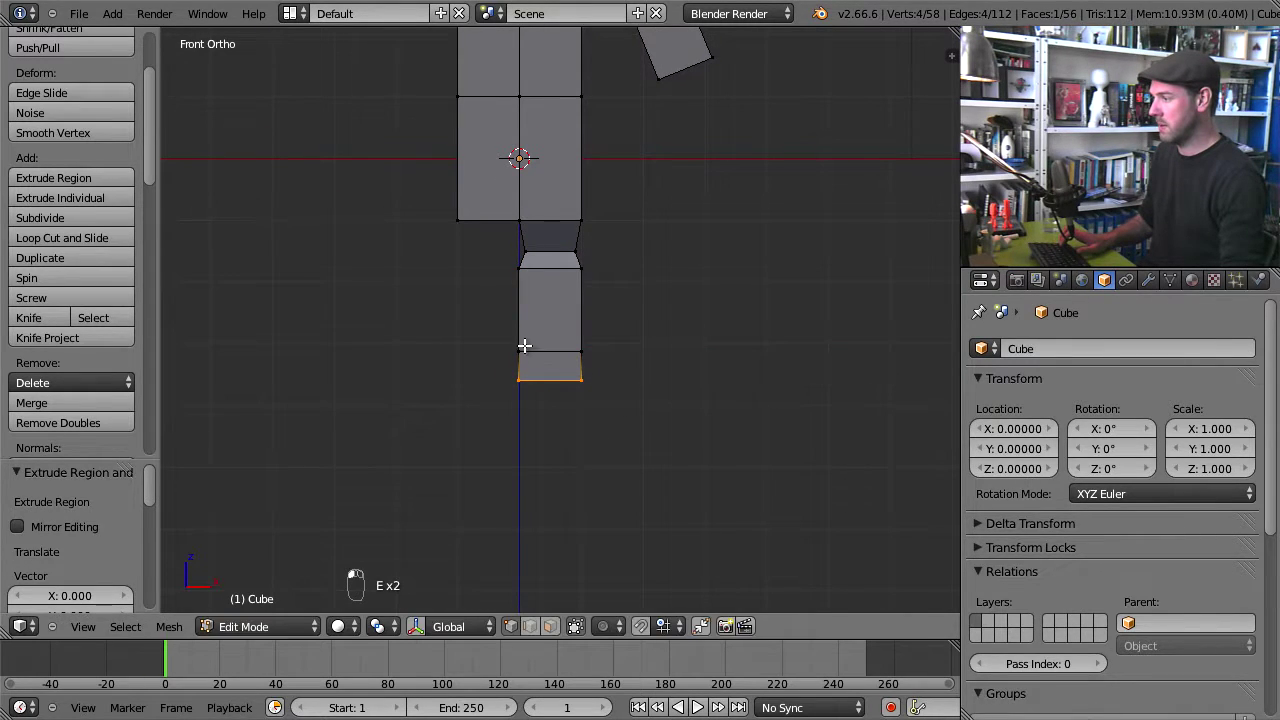
Step: Select the front face of the leg's lowest segment, extrude it forward into a foot, and return to Object Mode
key(ctrl+z)
right_click(578, 371)
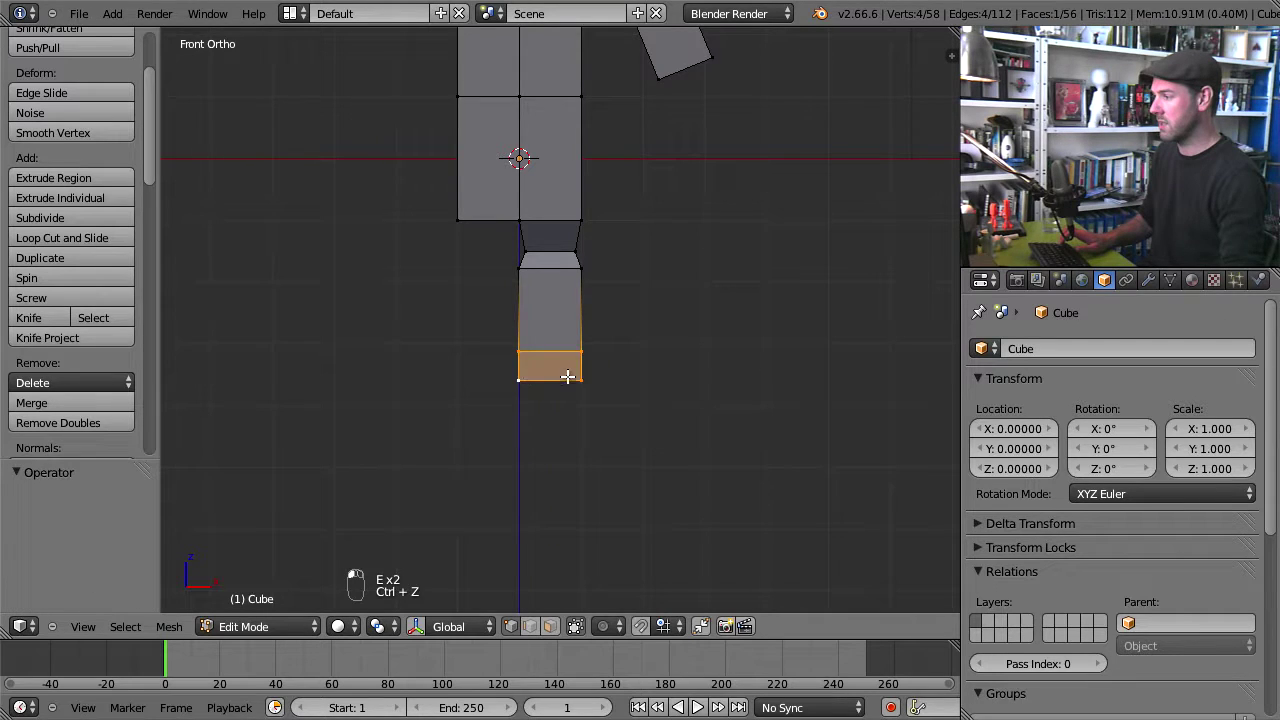
middle_drag(566, 371, 691, 389)
key(e)
click(616, 380)
key(Tab)
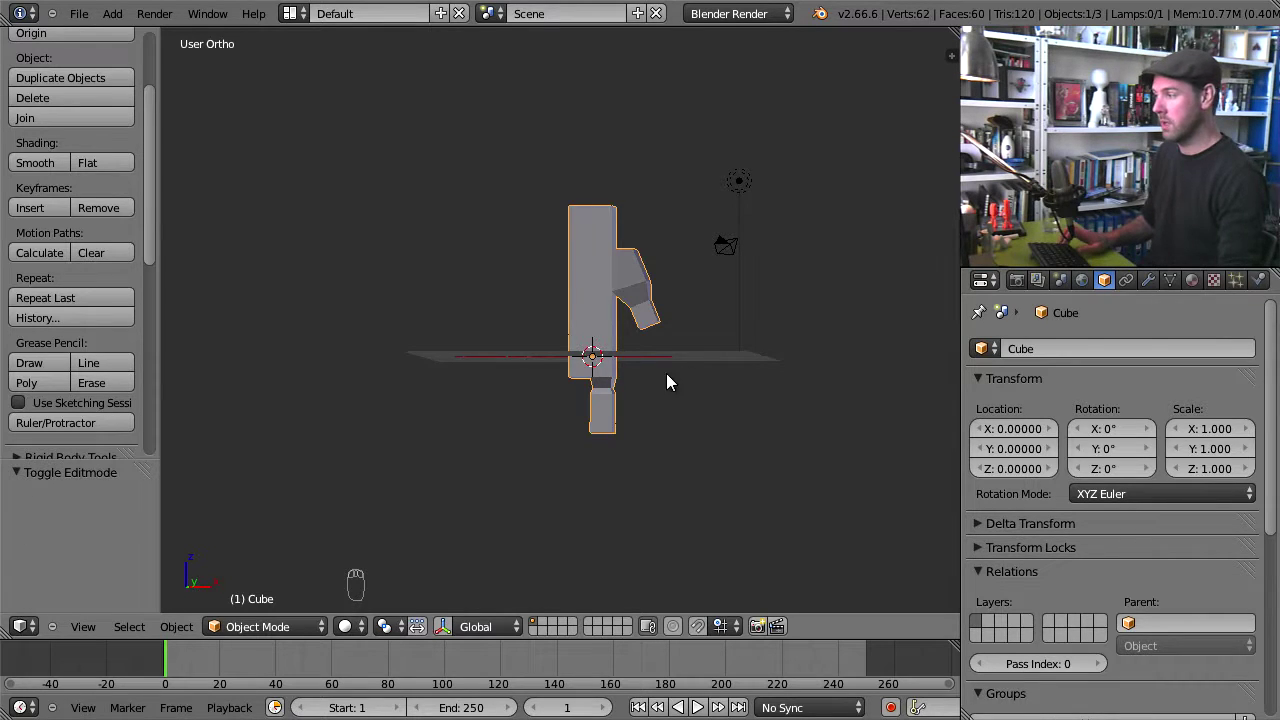
Step: Add a Subdivision Surface modifier to the cube object
scroll(660, 366, up, 3)
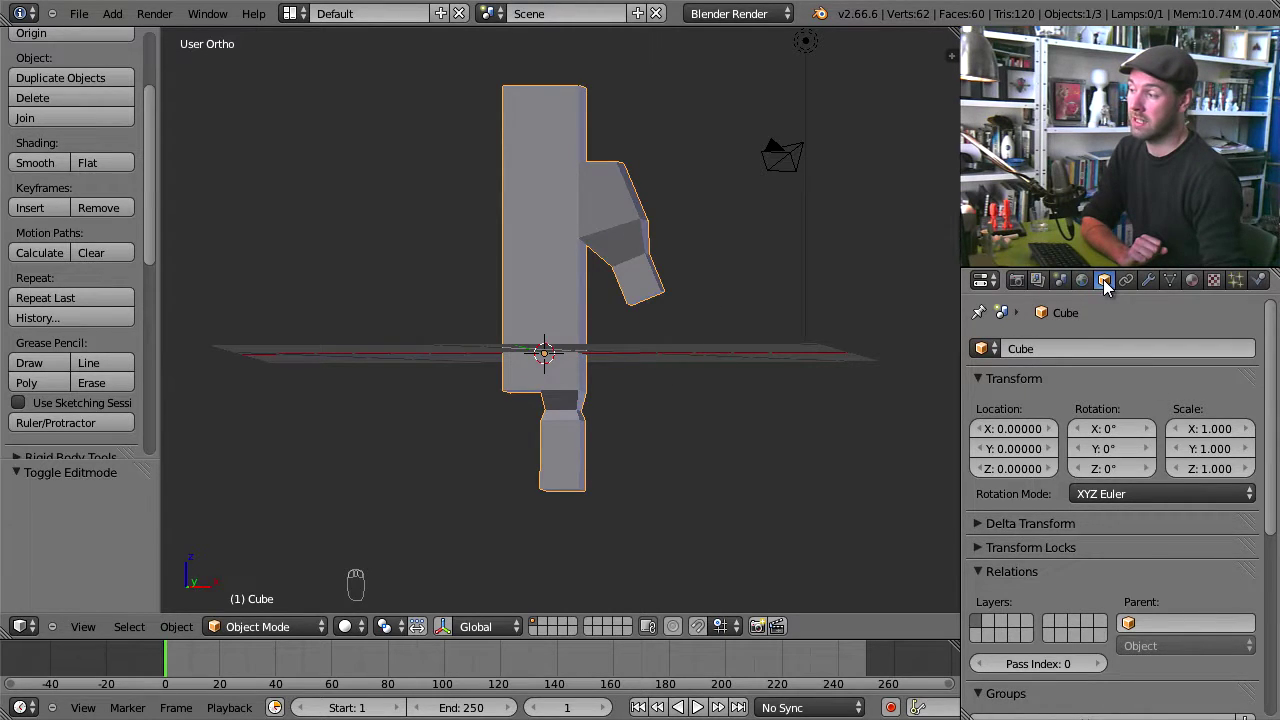
click(1032, 347)
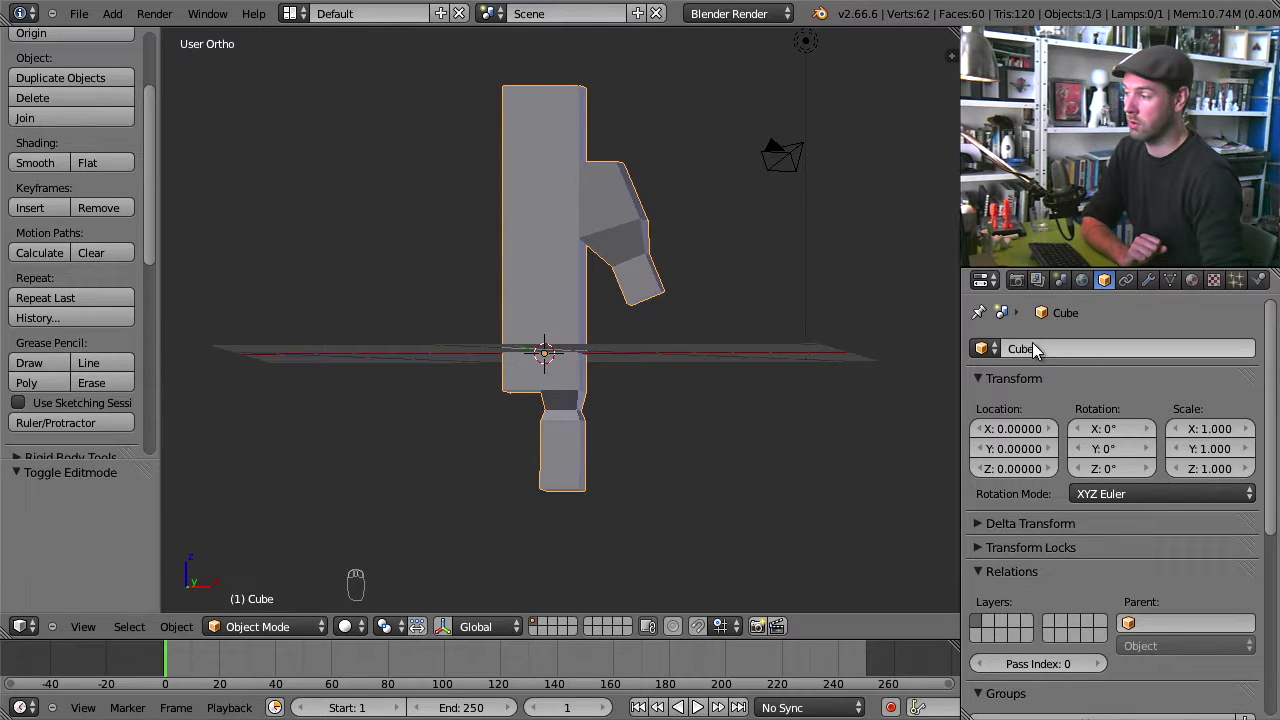
click(1148, 282)
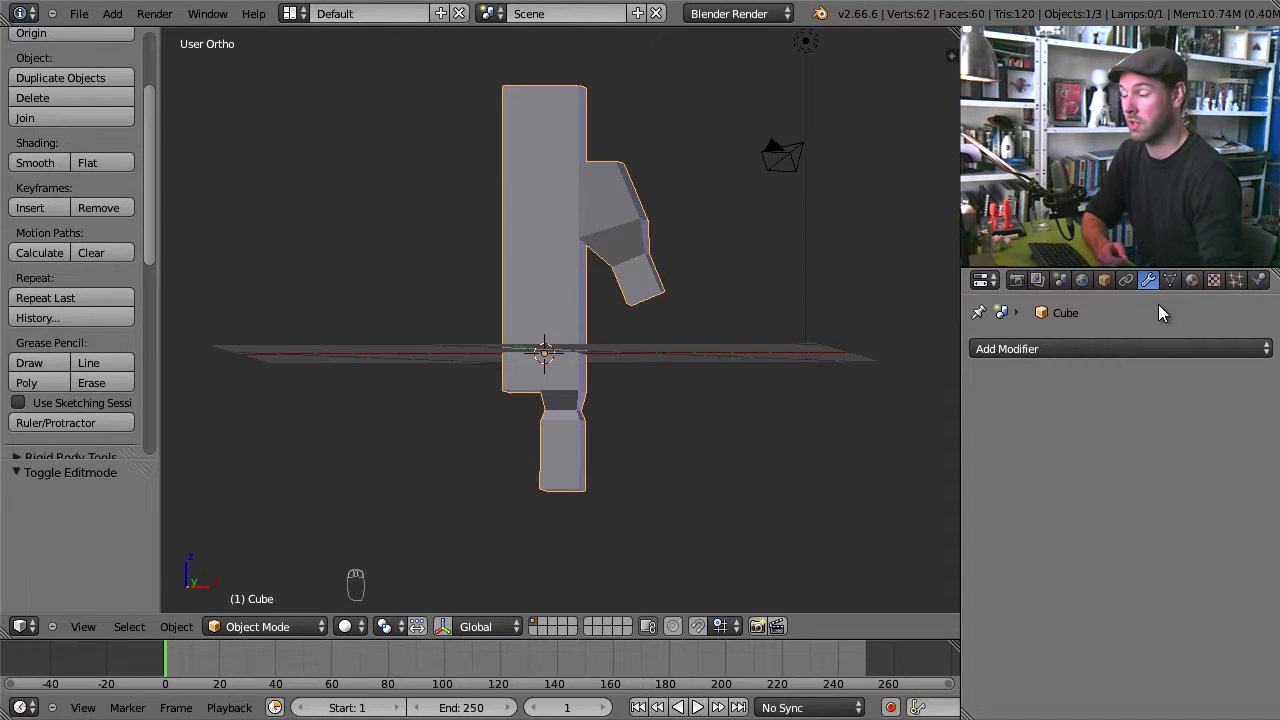
click(1092, 348)
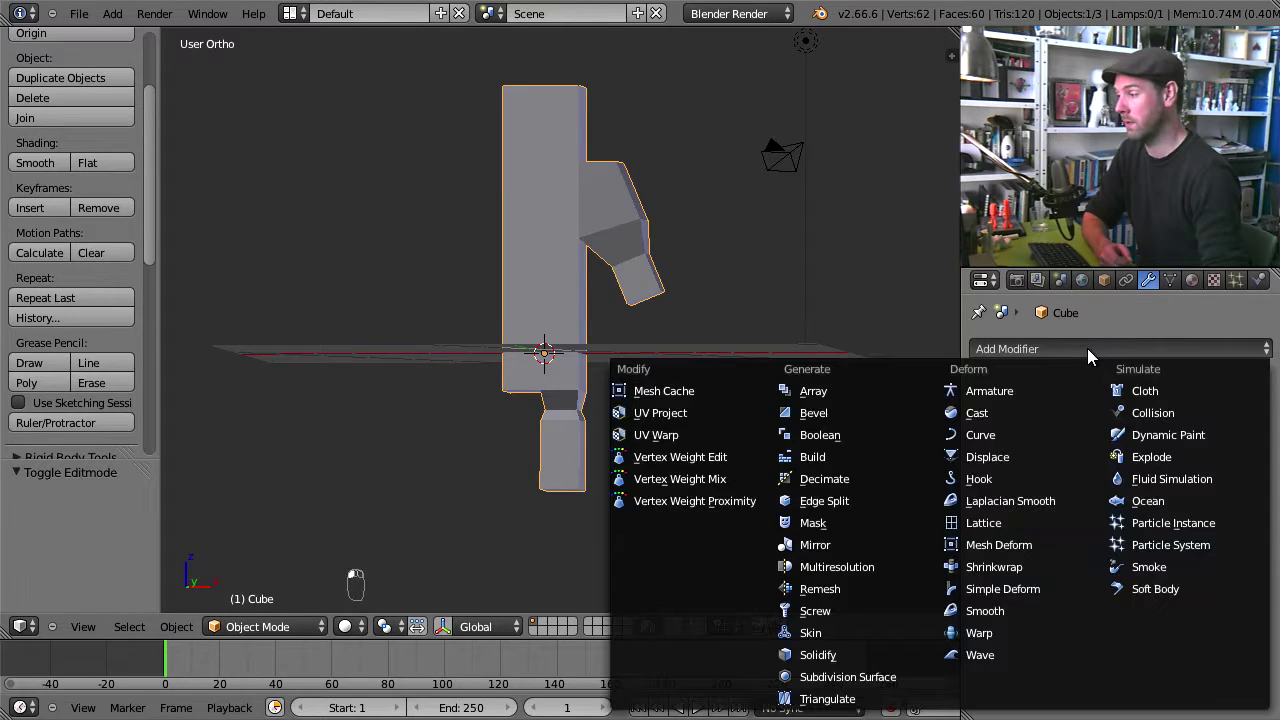
click(903, 681)
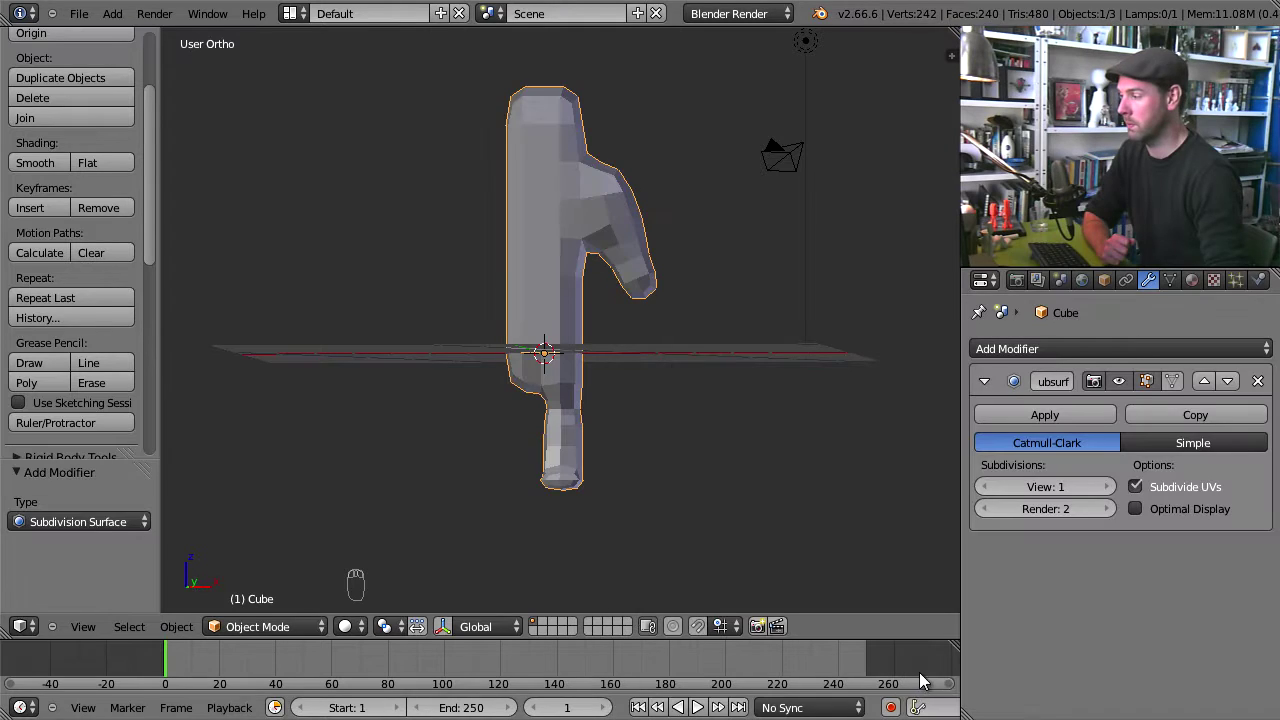
middle_drag(613, 450, 590, 345)
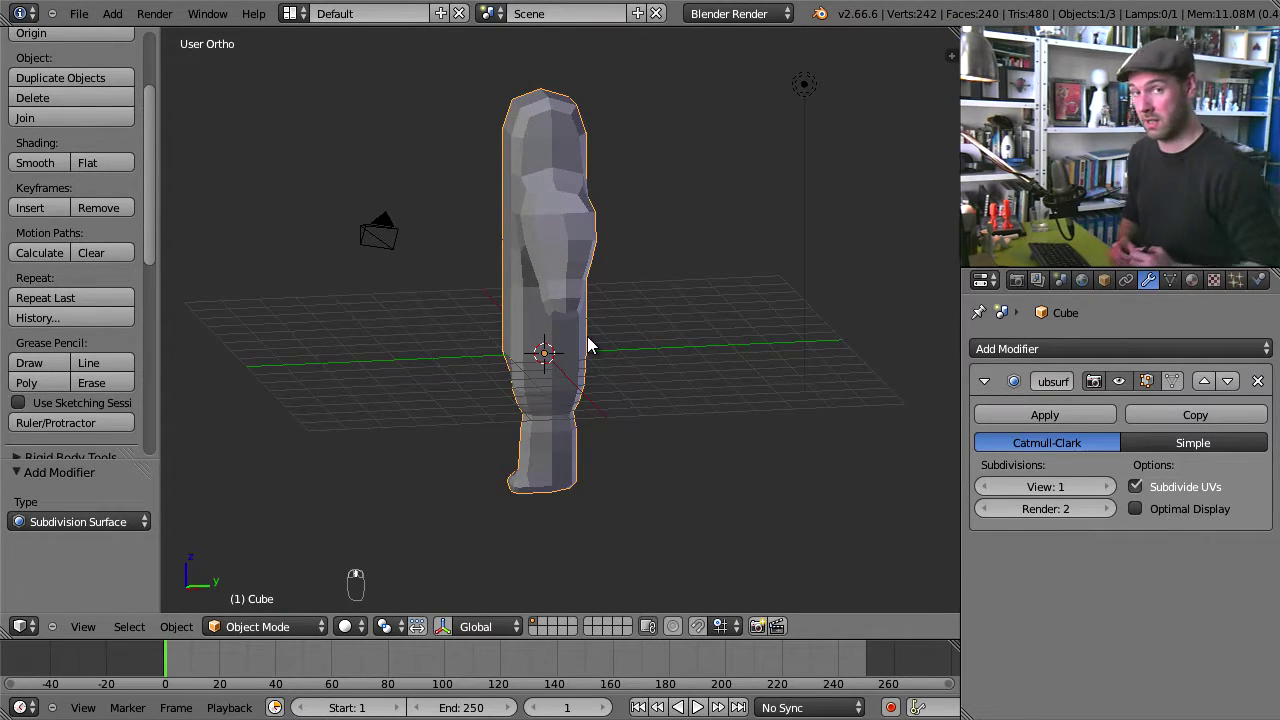
Step: Switch to Edit Mode to view the original mesh cage around the smoothed shape, and return to Object Mode
click(289, 627)
click(287, 586)
click(287, 627)
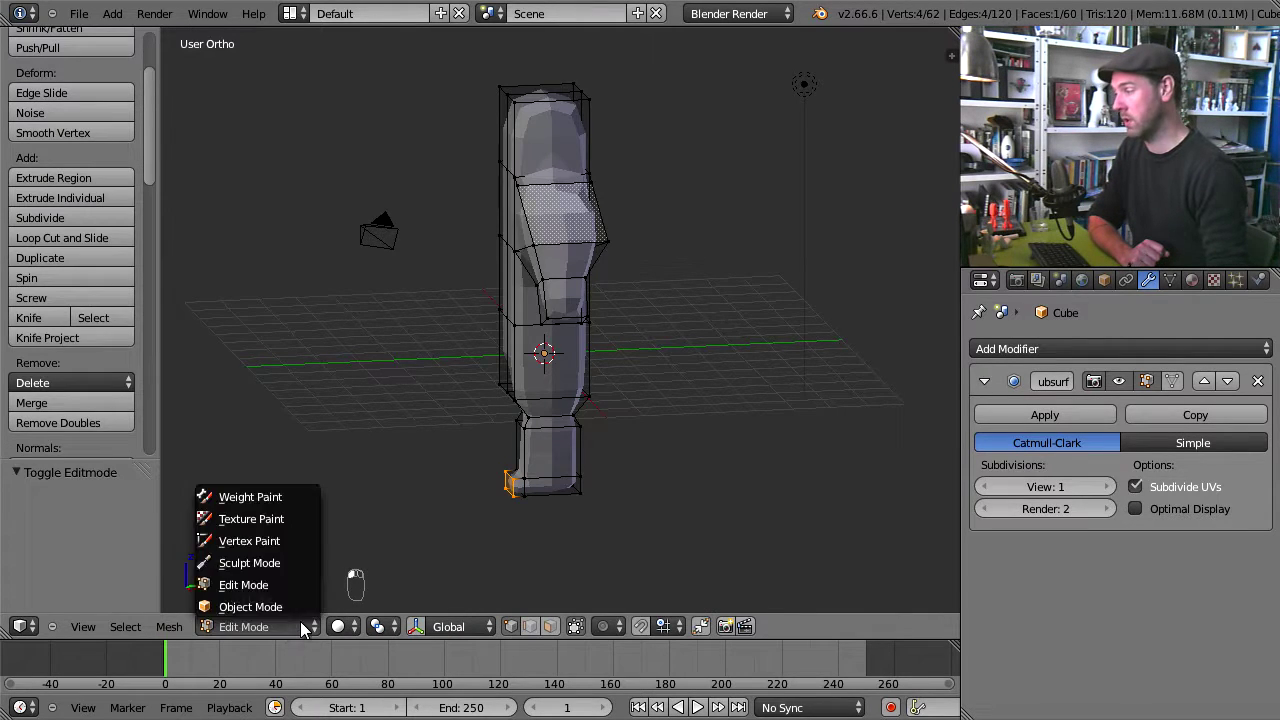
click(255, 606)
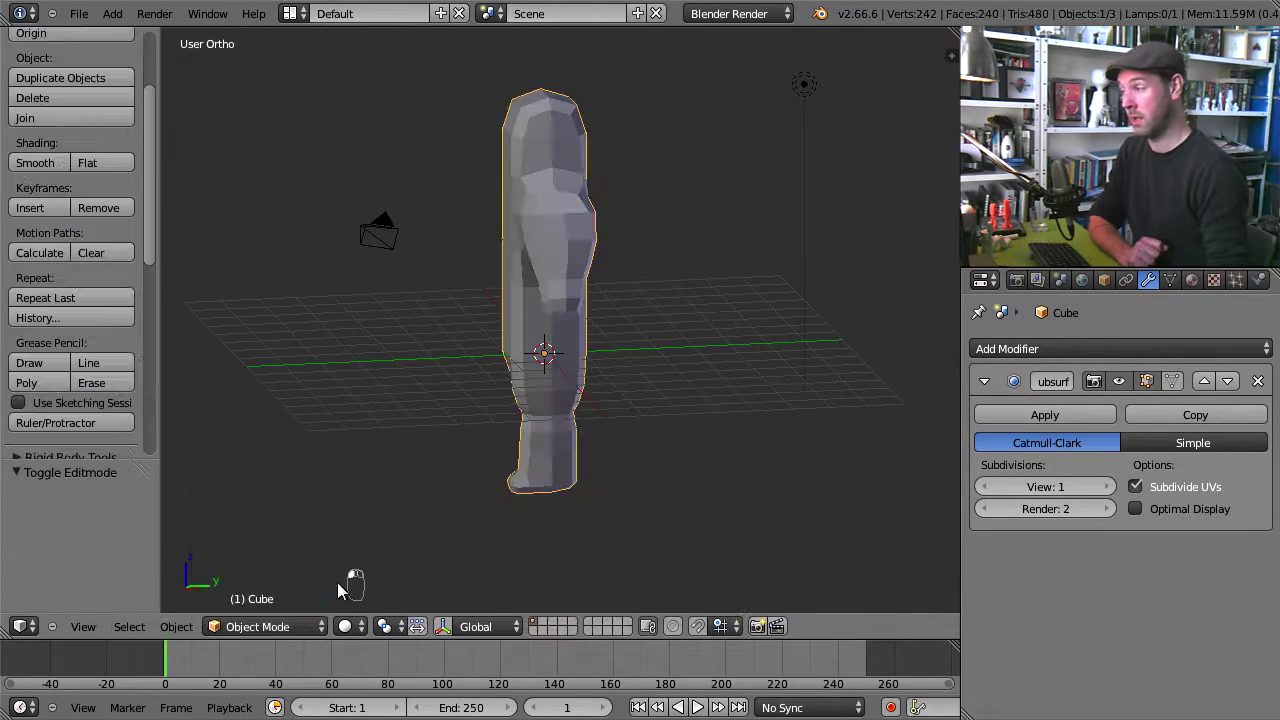
Step: Switch the cube object to Edit Mode and bring the mesh cage around the column's upper end into close view
click(287, 627)
click(287, 586)
middle_drag(600, 350, 574, 336)
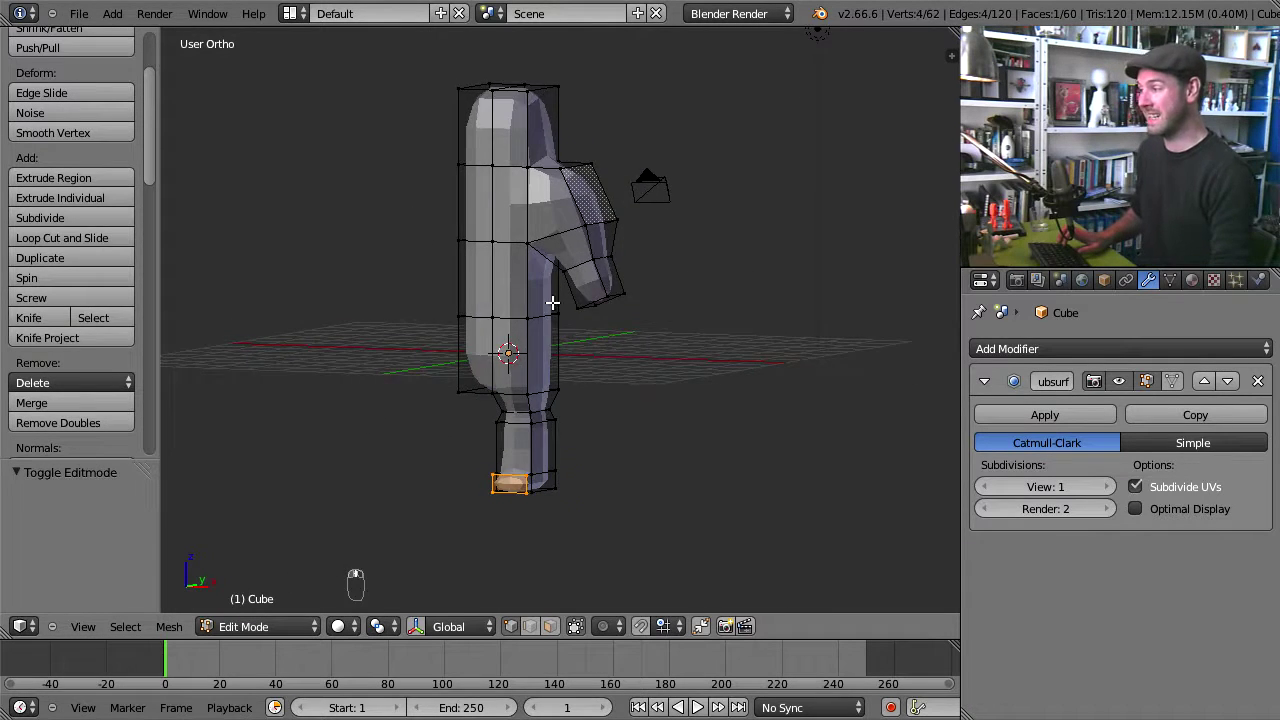
scroll(551, 300, up, 3)
shift+middle_drag(547, 253, 600, 287)
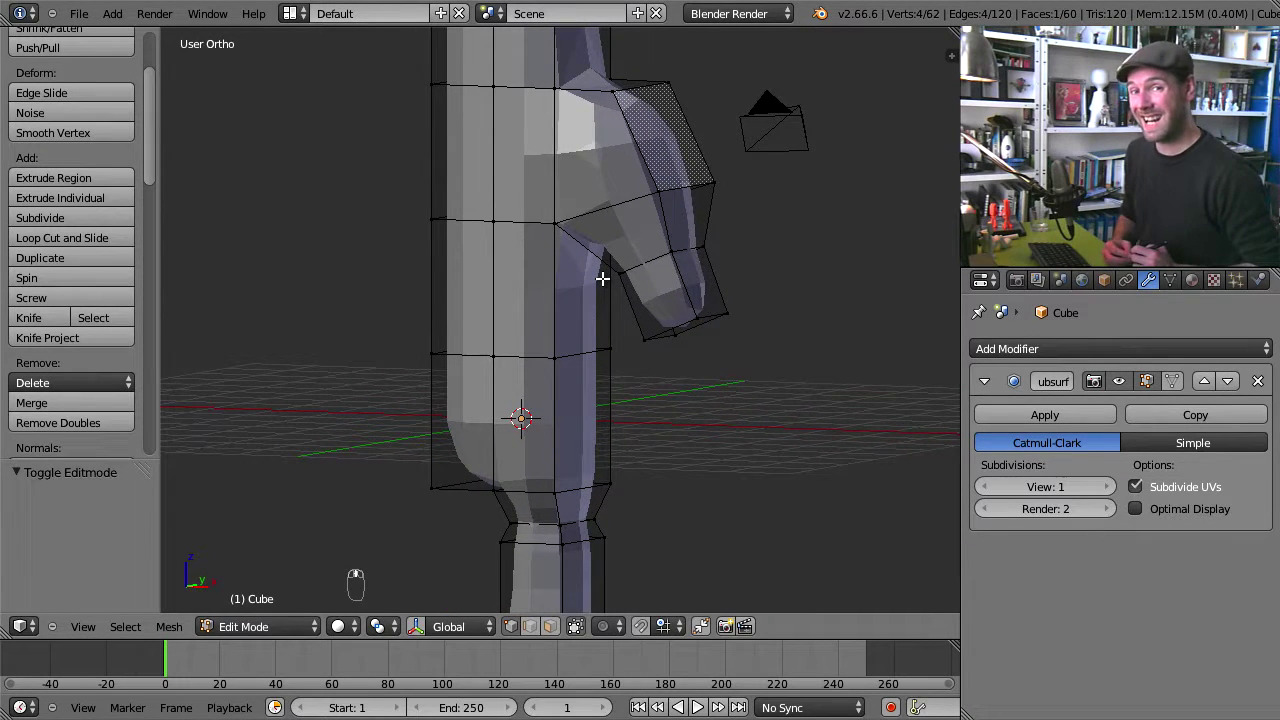
shift+middle_drag(559, 98, 564, 353)
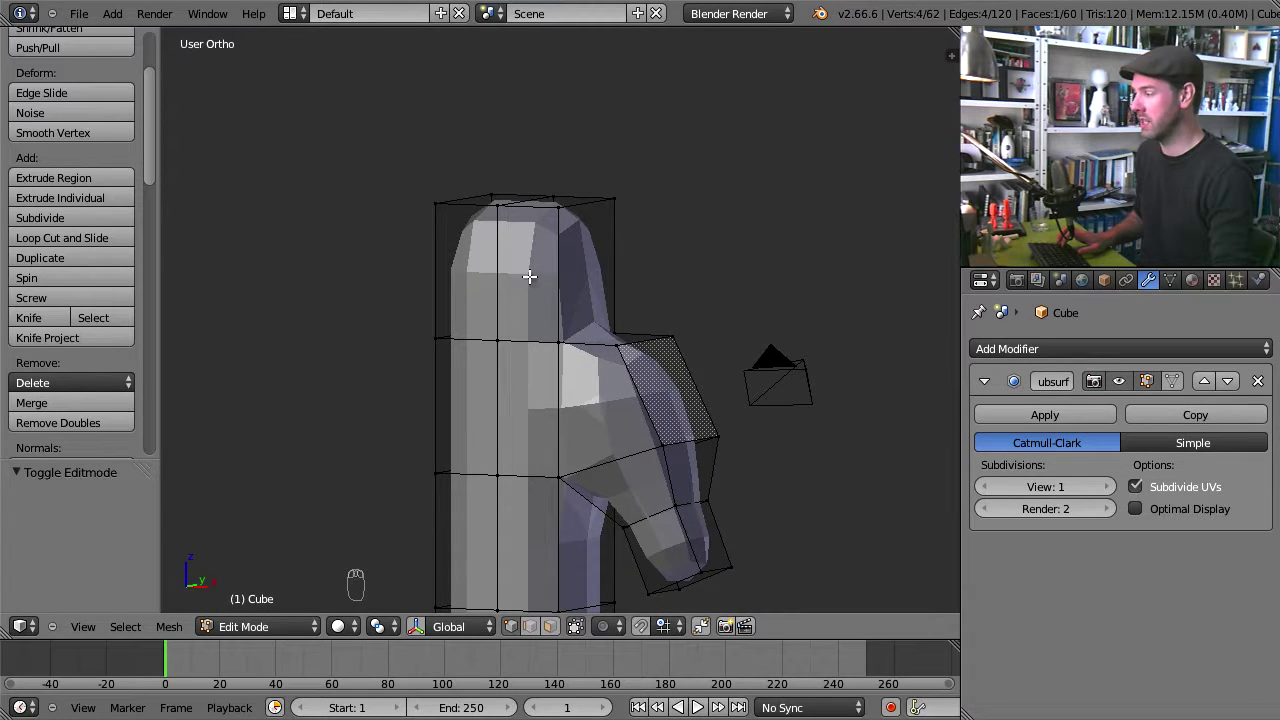
scroll(586, 172, up, 3)
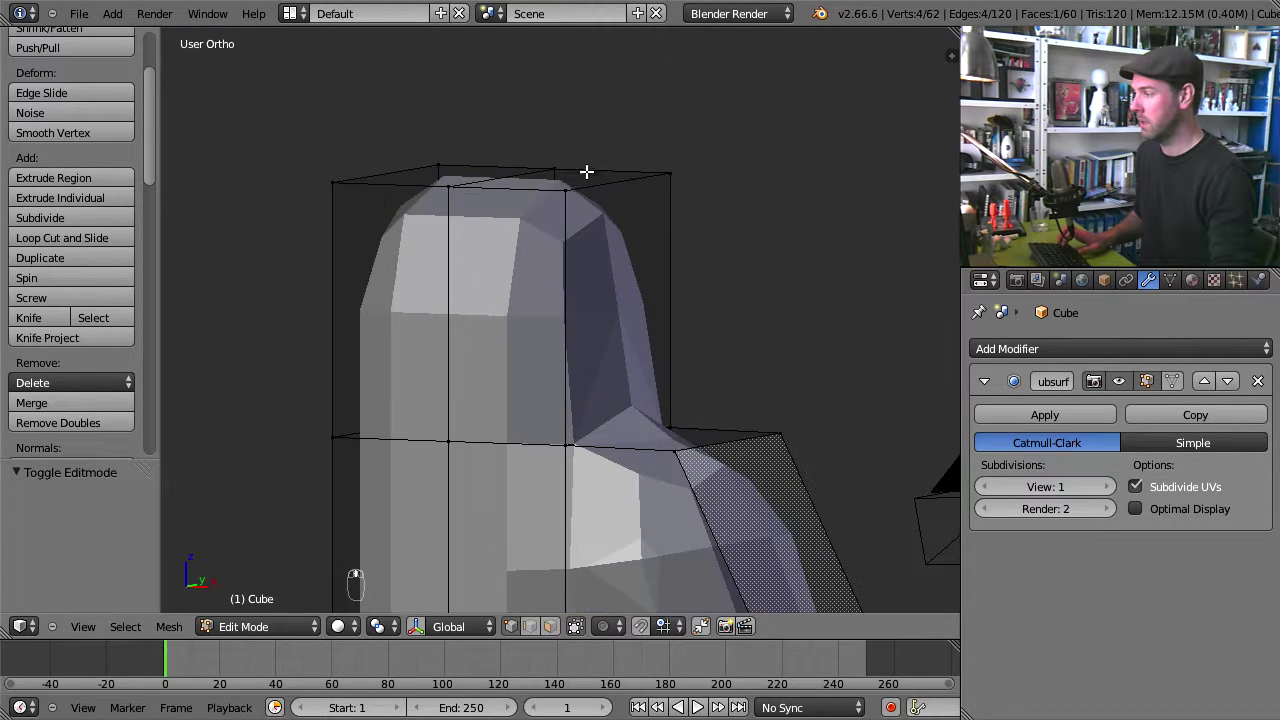
Step: Select all six vertices of the column's top and extrude them upward by about one segment's height
right_click(666, 162)
key(g)
right_click(645, 240)
scroll(604, 376, down, 4)
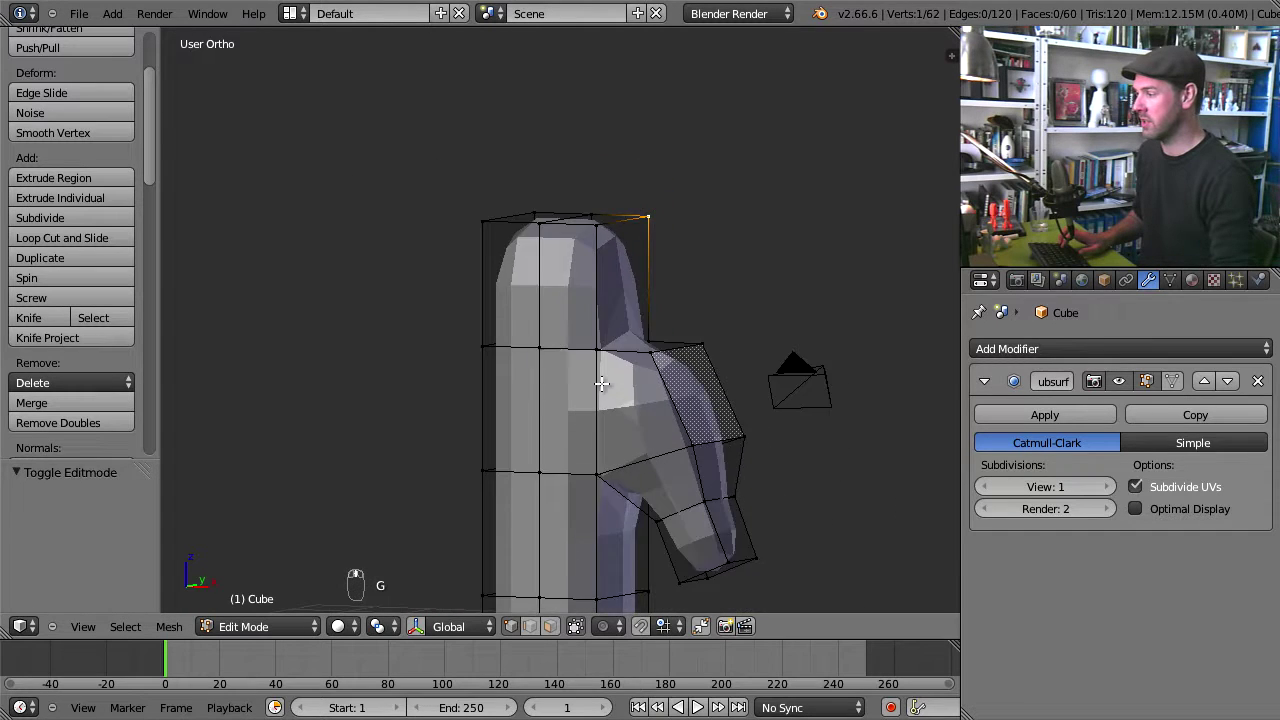
middle_drag(601, 383, 672, 328)
middle_drag(581, 227, 560, 207)
shift+right_click(560, 207)
shift+right_click(650, 177)
shift+right_click(705, 190)
shift+right_click(707, 245)
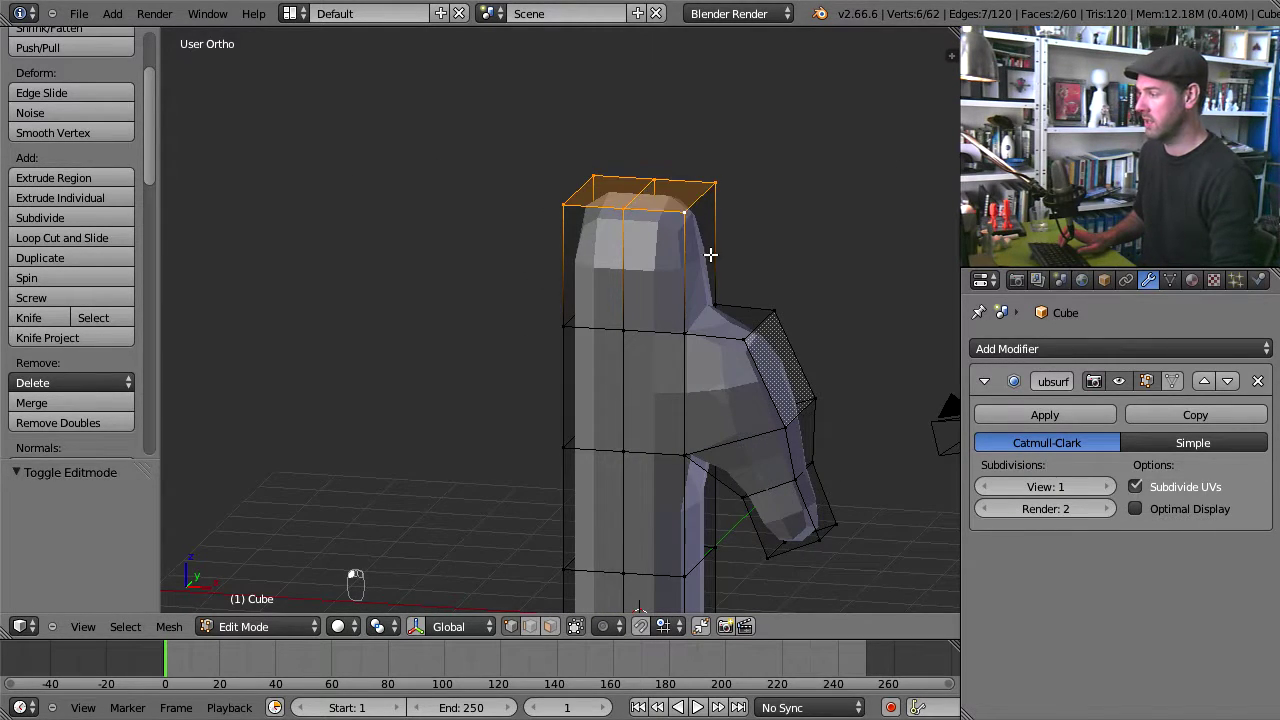
key(e)
click(711, 217)
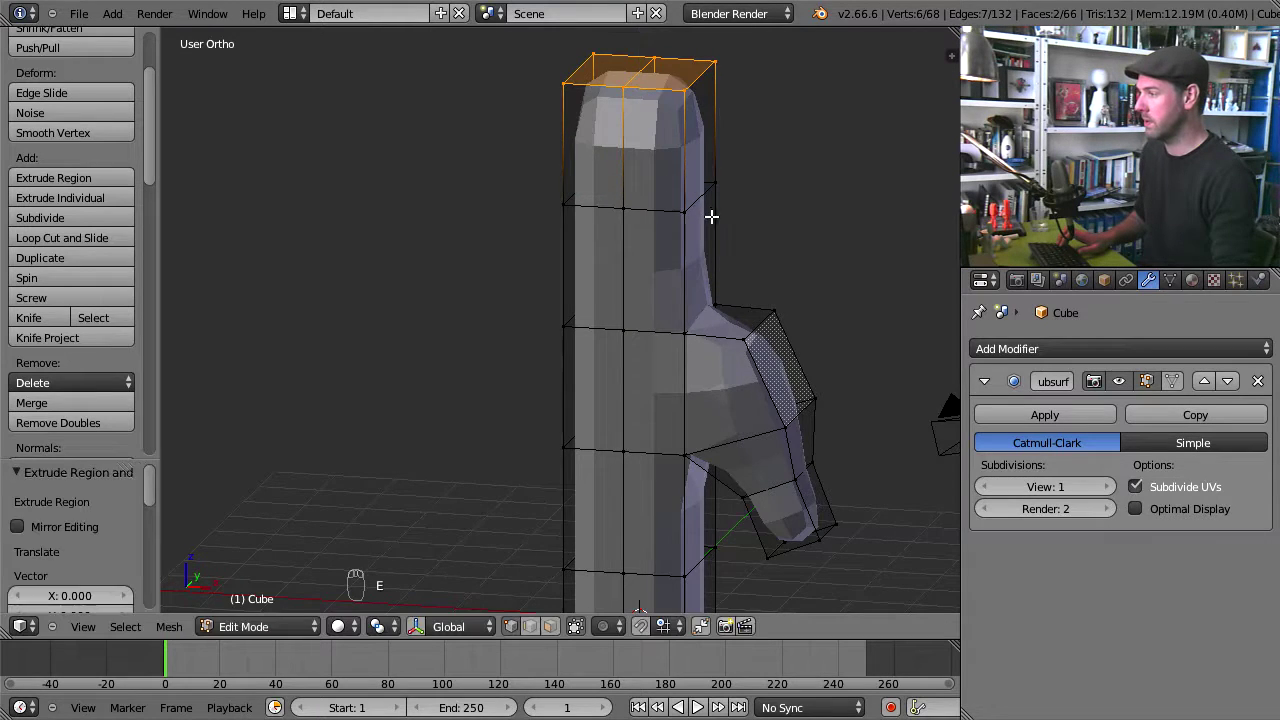
Step: Set the Subdivision Surface modifier's viewport subdivisions to 2
middle_drag(711, 217, 635, 240)
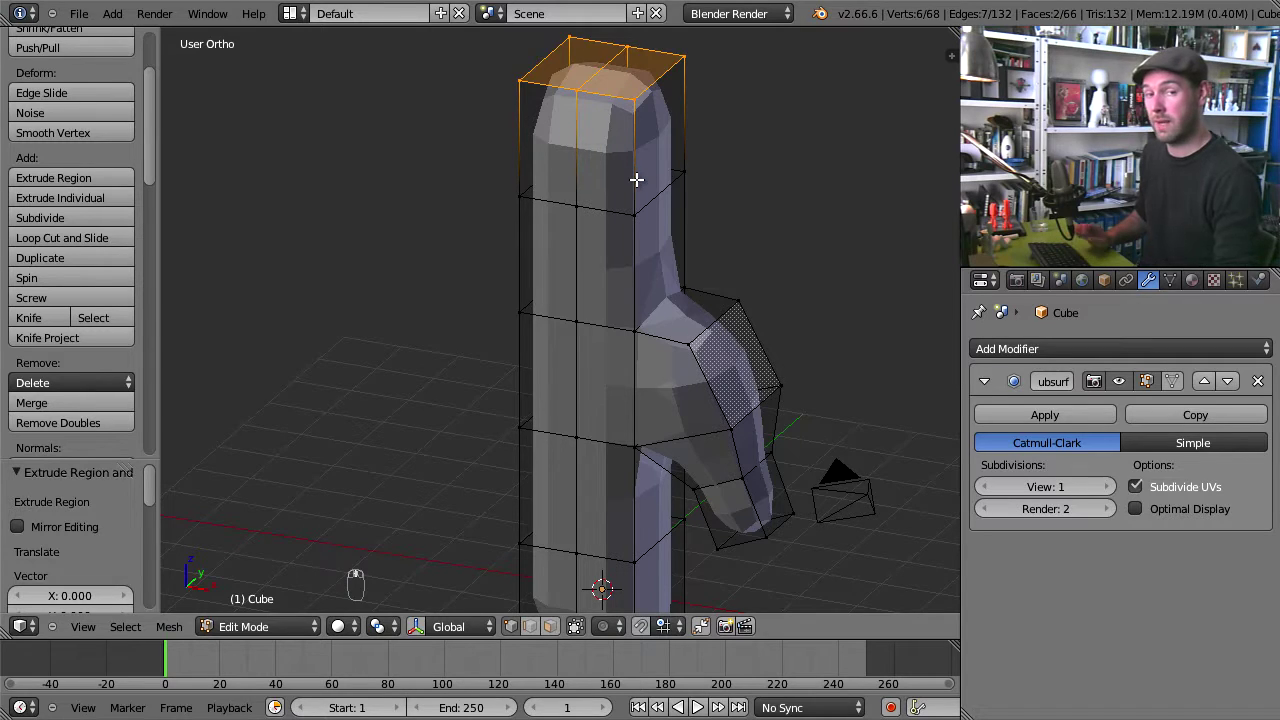
click(1102, 487)
scroll(714, 306, down, 2)
Step: Select the four vertices of the arm's end face and extrude them a short distance outward along the arm's direction
middle_drag(714, 306, 743, 371)
scroll(743, 371, up, 3)
right_click(718, 438)
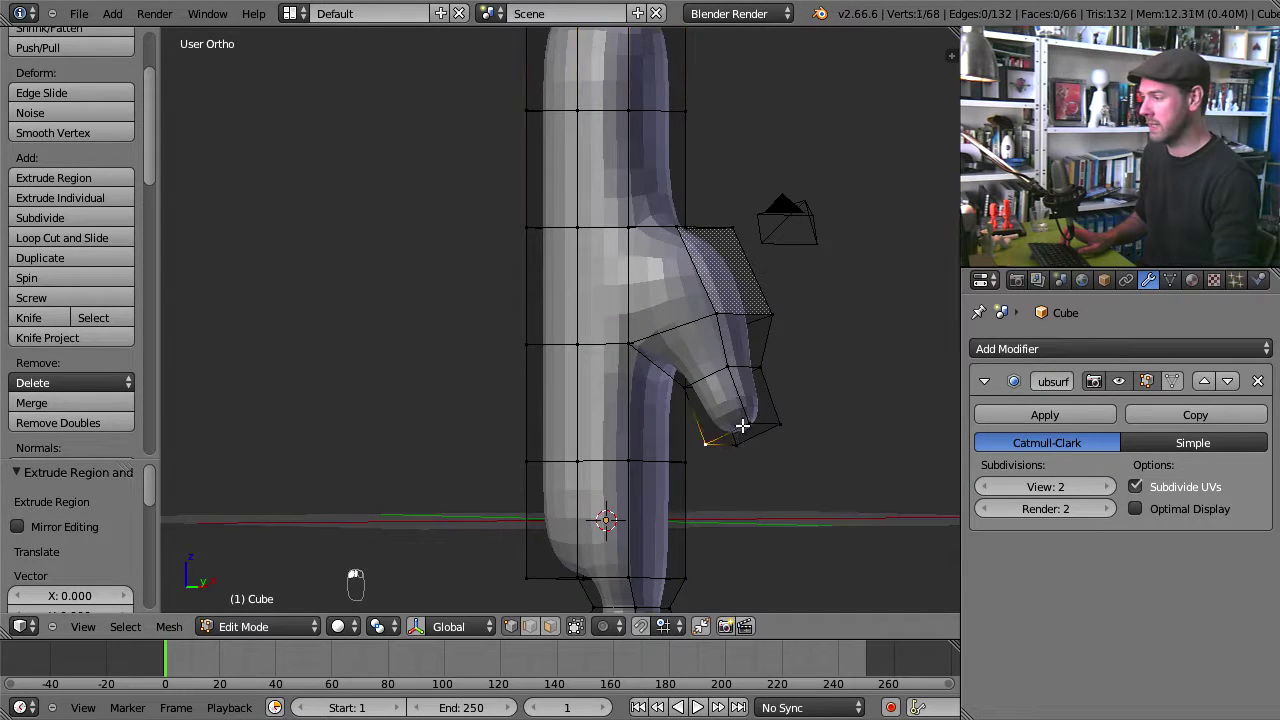
shift+right_click(739, 441)
key(KP_1)
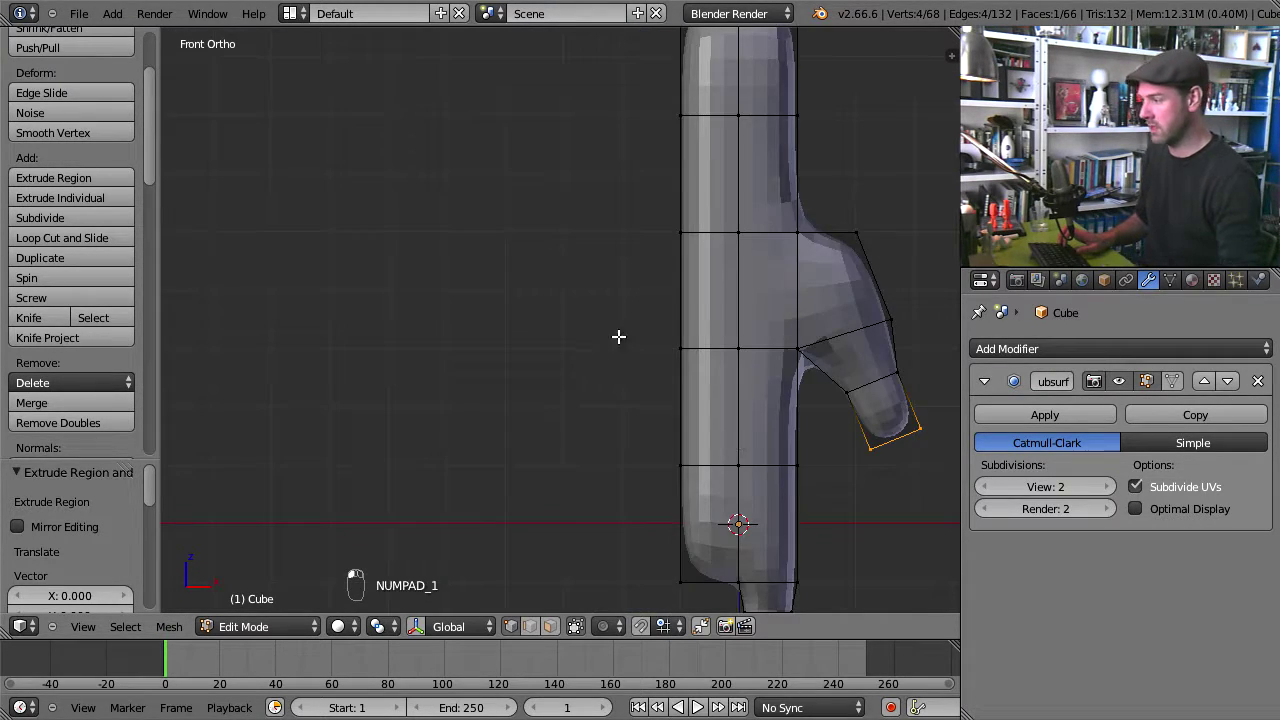
key(e)
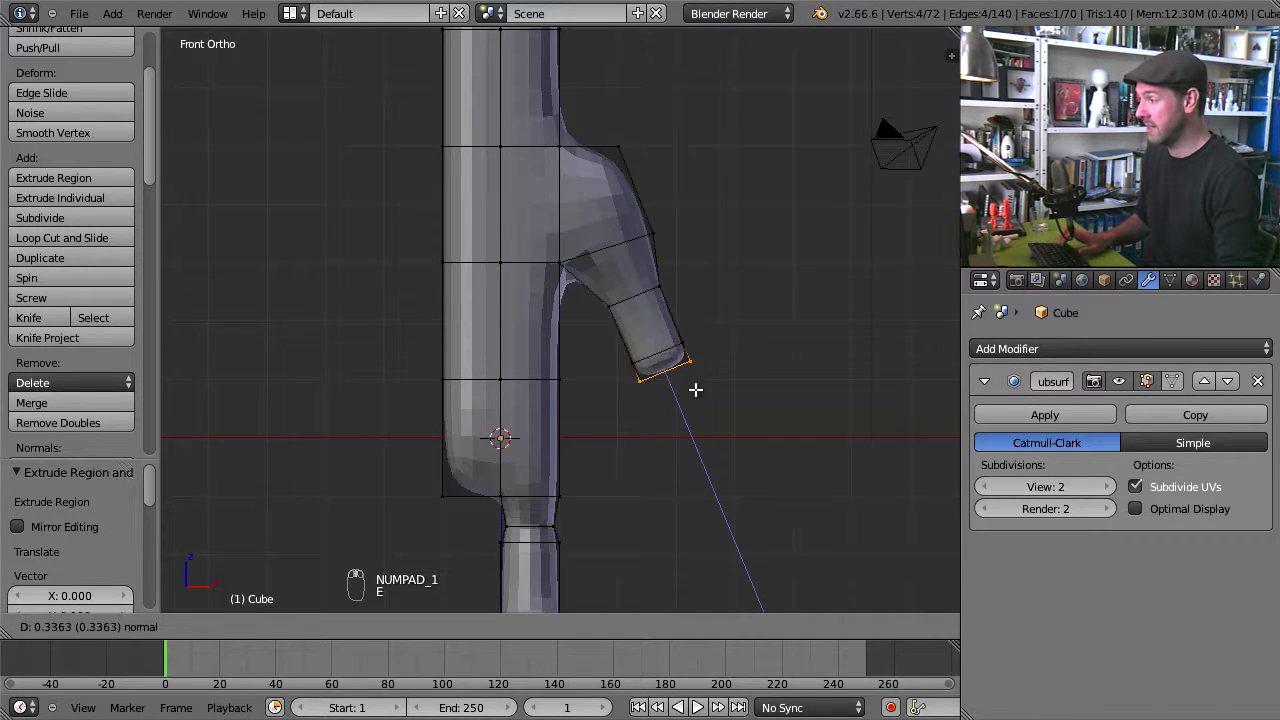
click(700, 398)
Step: In the right side view, rotate the arm's end face about -31° and move it about 0.53 along Y and 0.12 along Z
key(KP_3)
shift+middle_drag(479, 394, 602, 429)
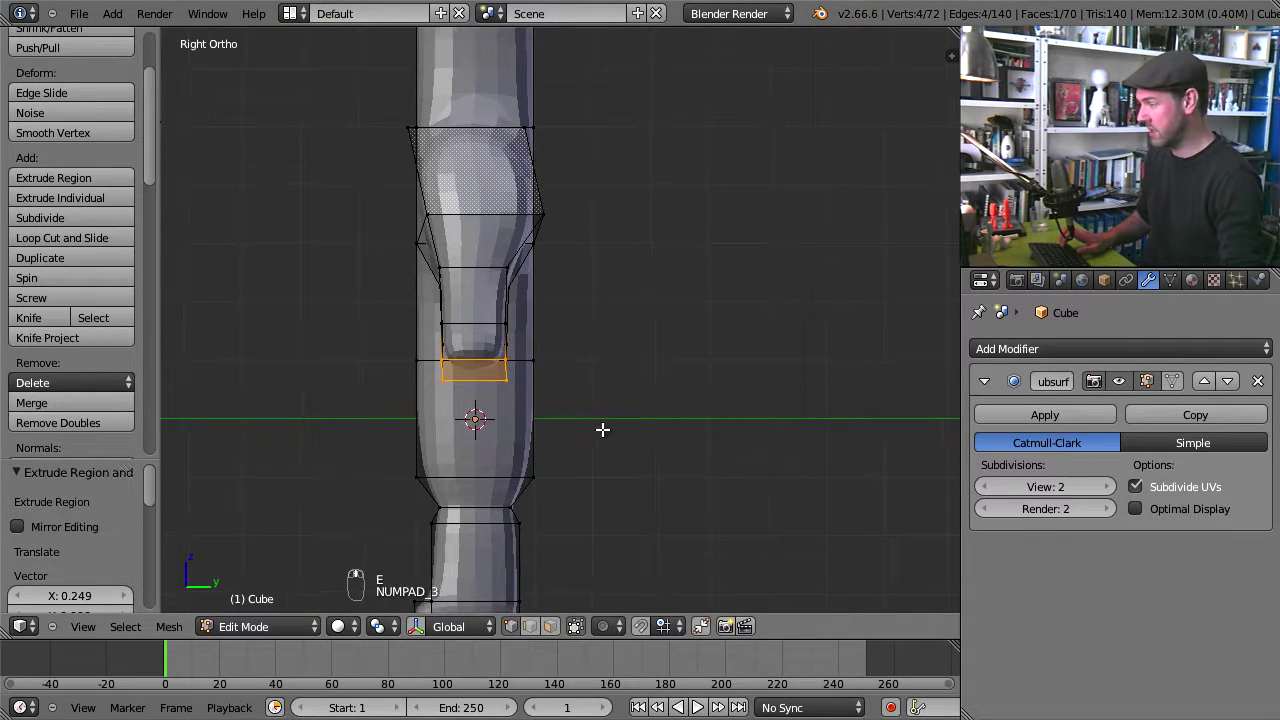
key(r)
click(646, 364)
key(g)
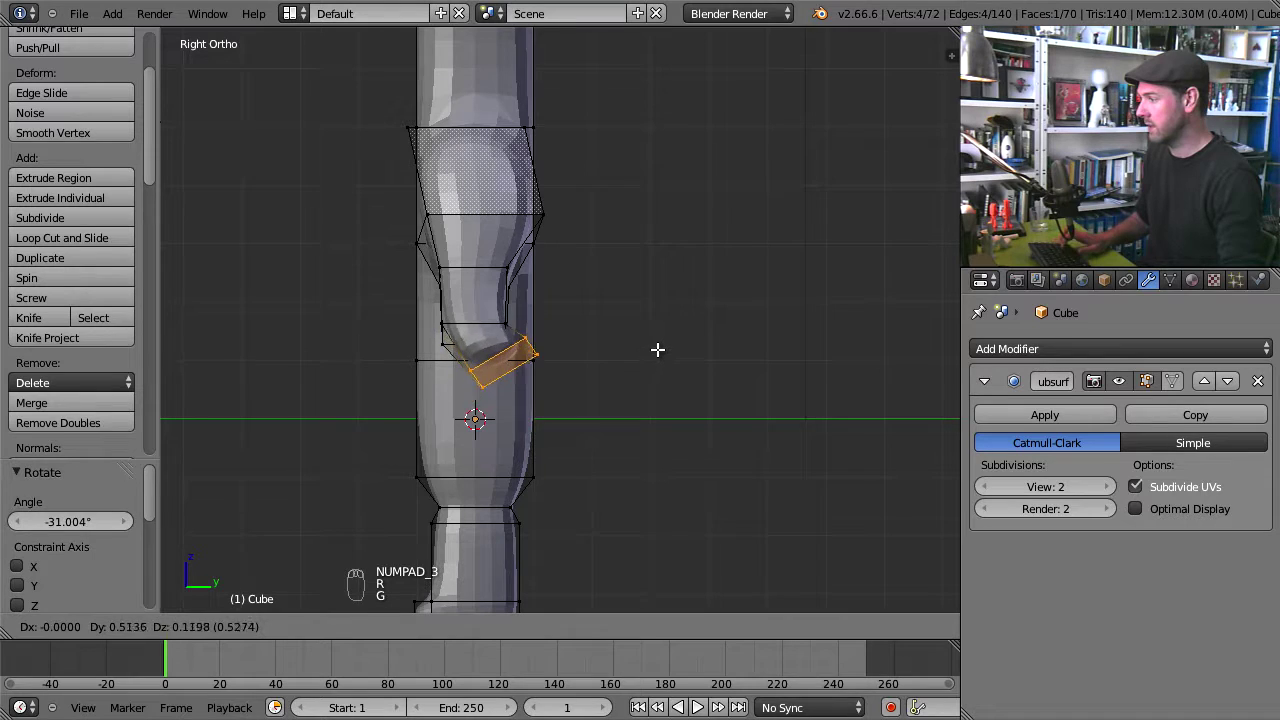
click(660, 349)
Step: In wireframe, select the rear pair of vertices just above the arm's rotated end and move them backward and upward
right_click(506, 321)
key(z)
key(g)
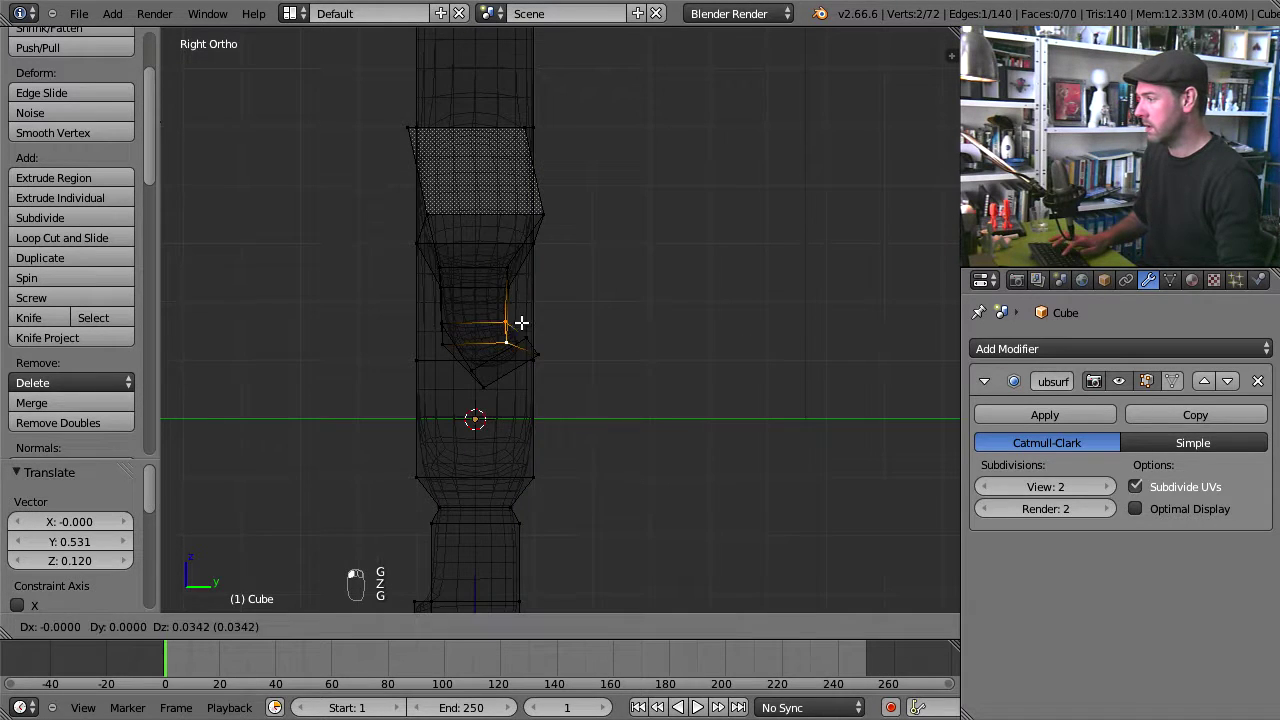
click(530, 320)
Step: Reposition the front pair of vertices just above the arm's rotated end so that the segment follows the bend
right_click(442, 337)
key(g)
click(480, 340)
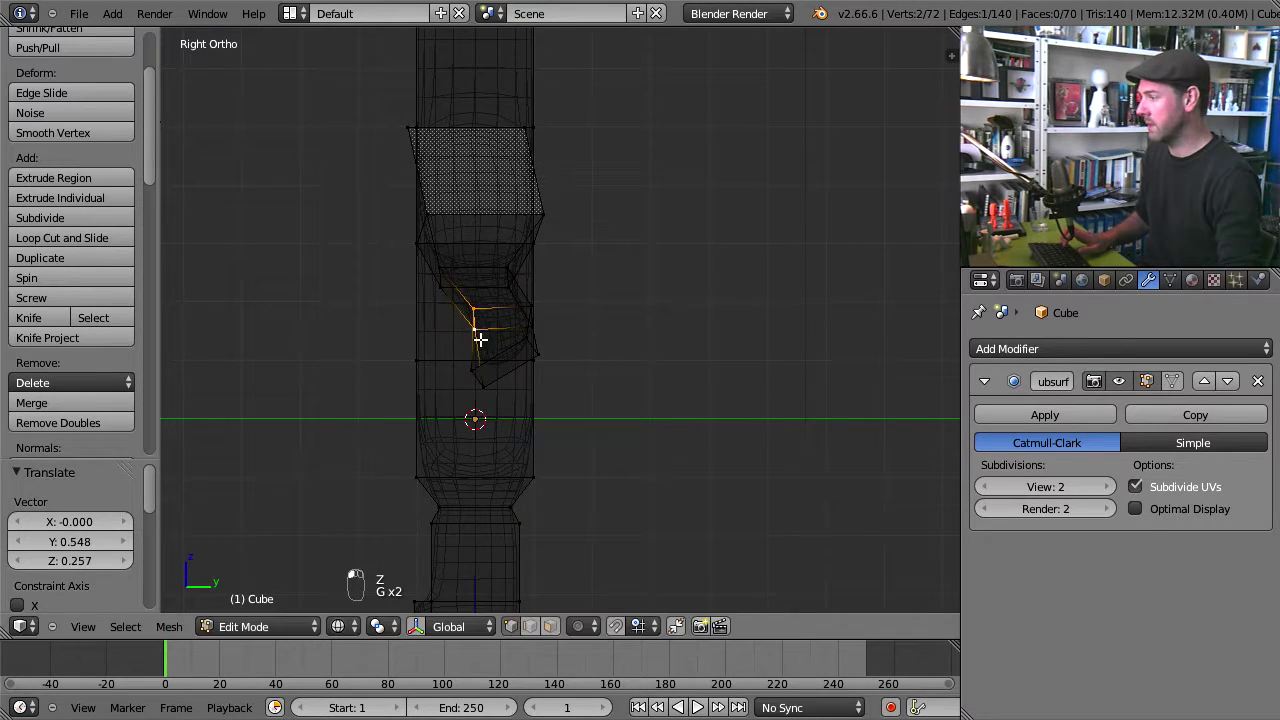
key(g)
click(471, 360)
key(g)
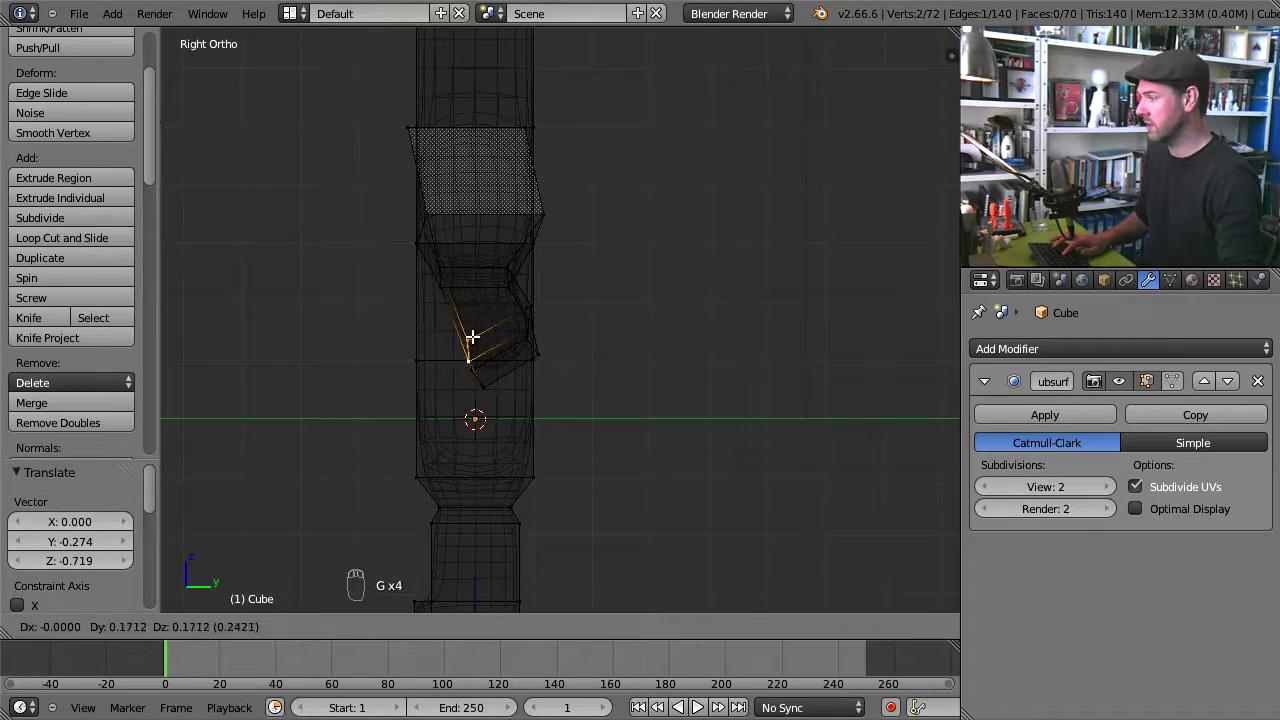
click(470, 345)
mouse_move(503, 370)
middle_down()
mouse_move(686, 346)
mouse_move(466, 380)
mouse_move(526, 374)
middle_up()
key(z)
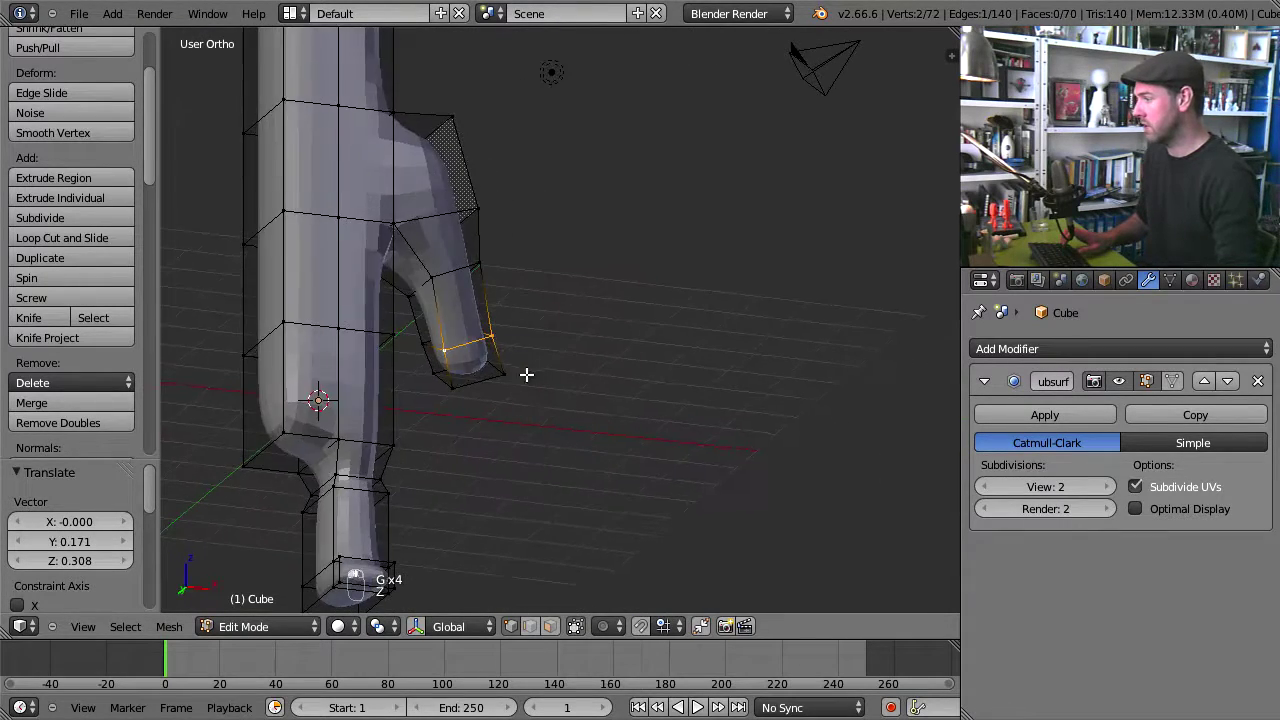
Step: Extrude the inner side face of the arm's last segment toward the body and lower the new face by about 0.41
key(z)
shift+right_click(488, 358)
key(f)
key(g)
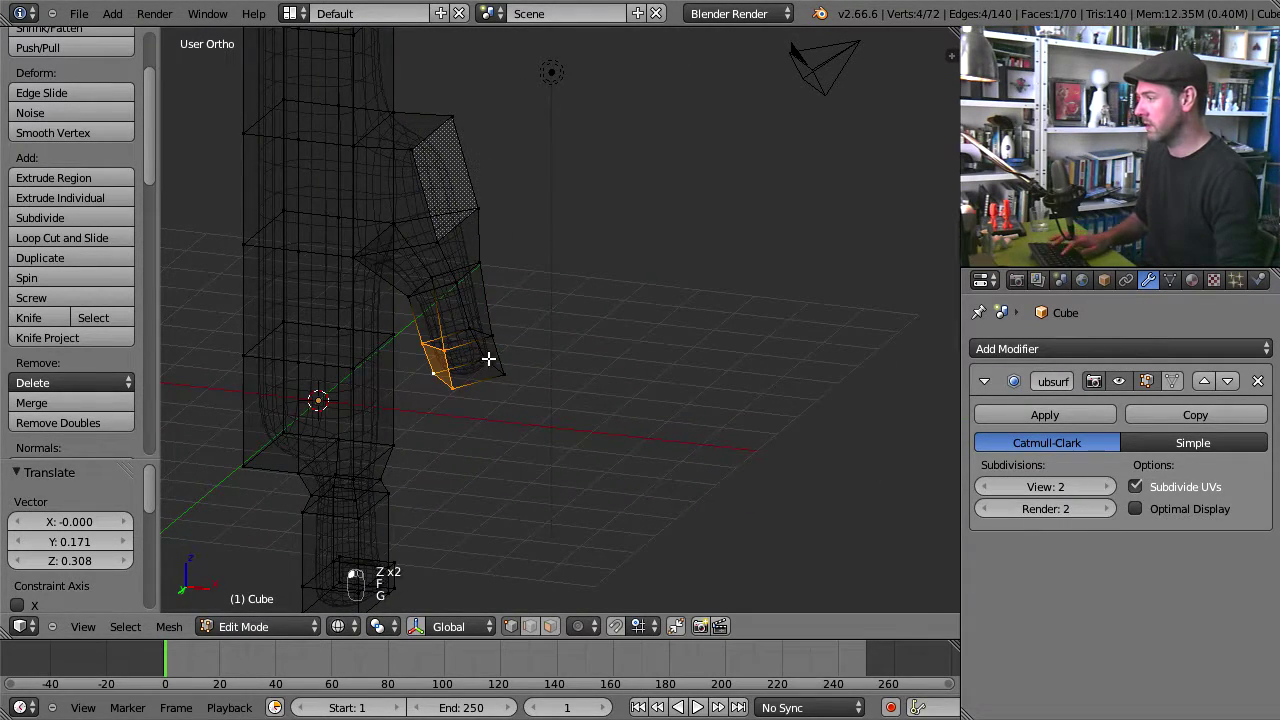
click(463, 380)
key(e)
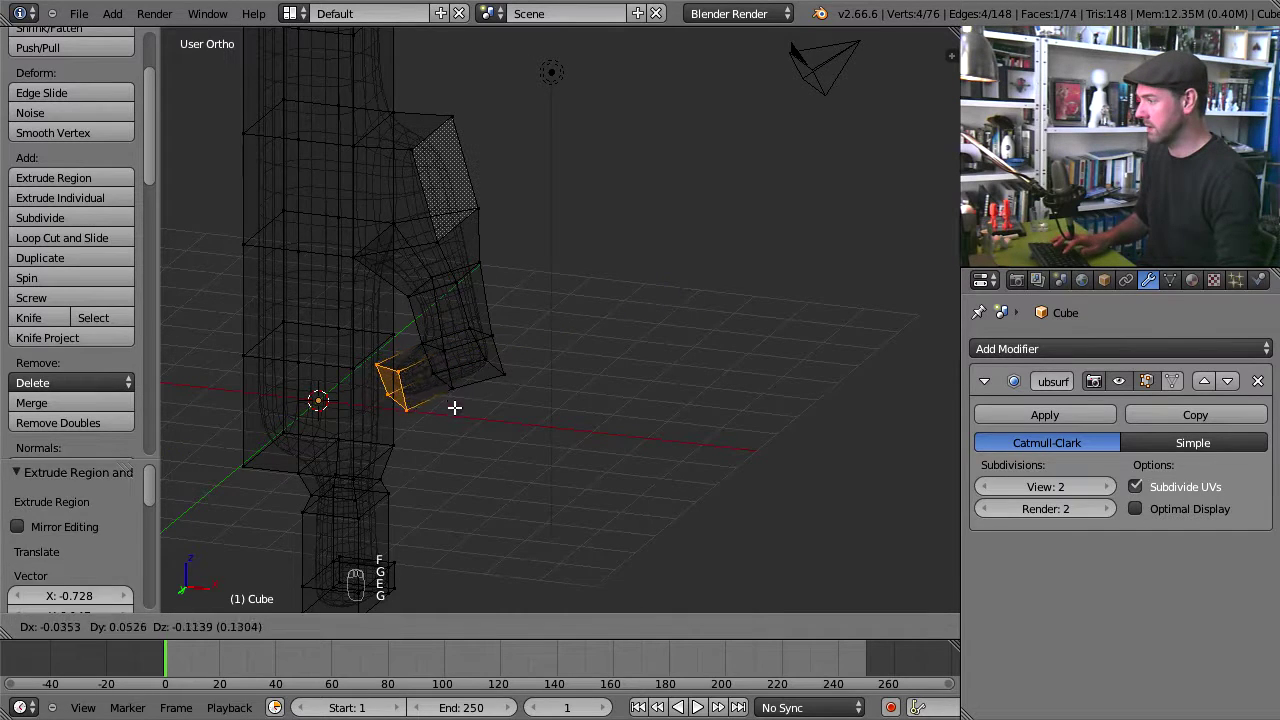
click(454, 409)
key(z)
Step: In the front view, select the eight vertices of the arm's last segment in wireframe and move them down by about 0.33
key(KP_1)
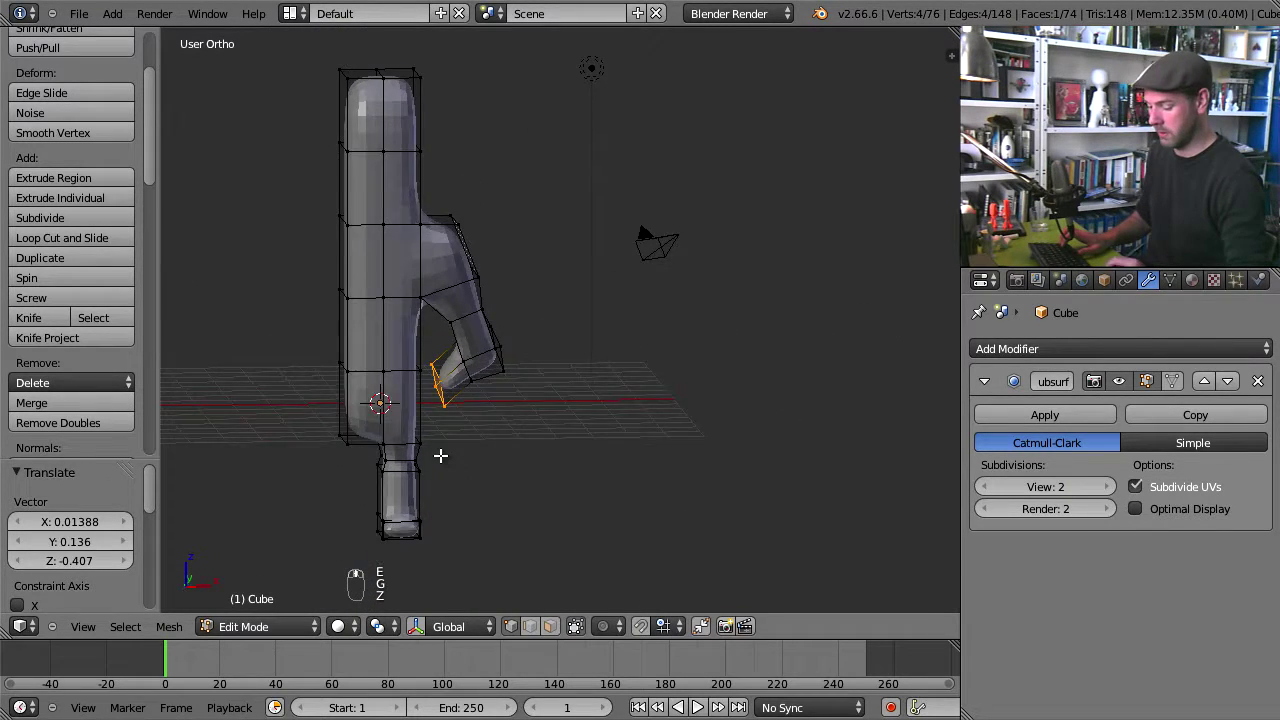
scroll(457, 337, up, 3)
key(z)
right_click(414, 357)
key(b)
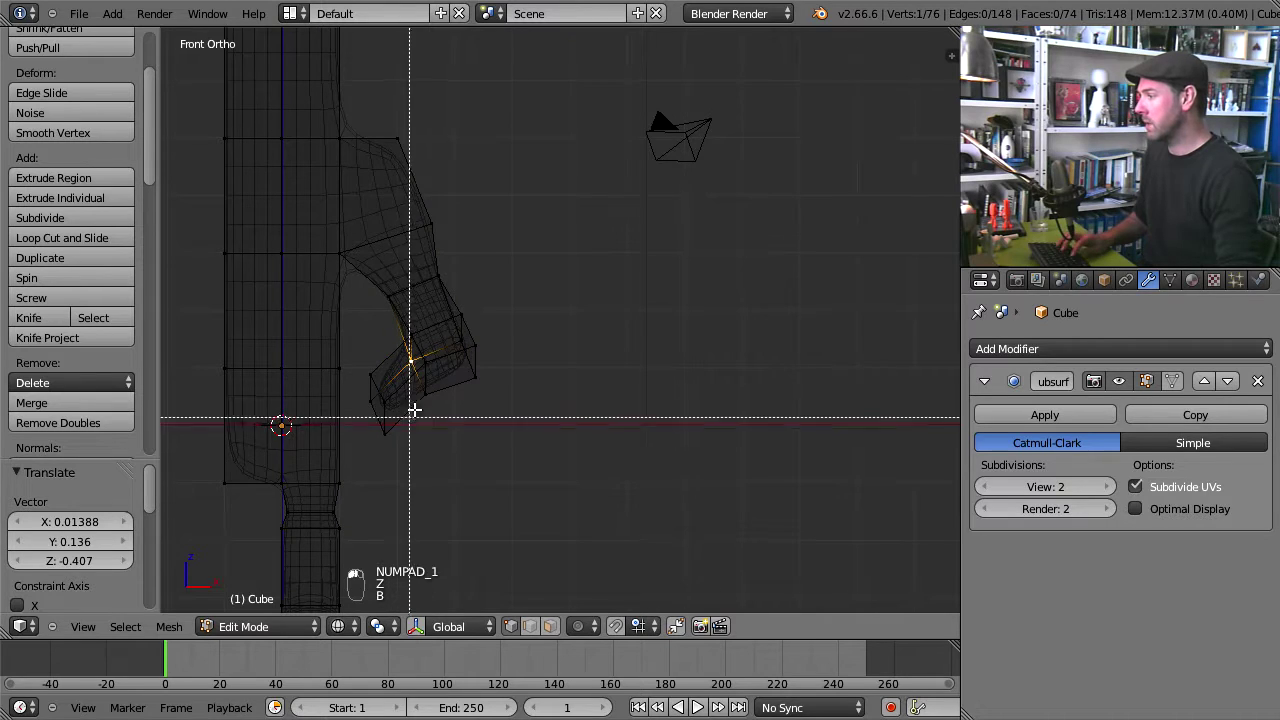
drag(414, 408, 509, 294)
key(b)
right_click(448, 314)
key(g)
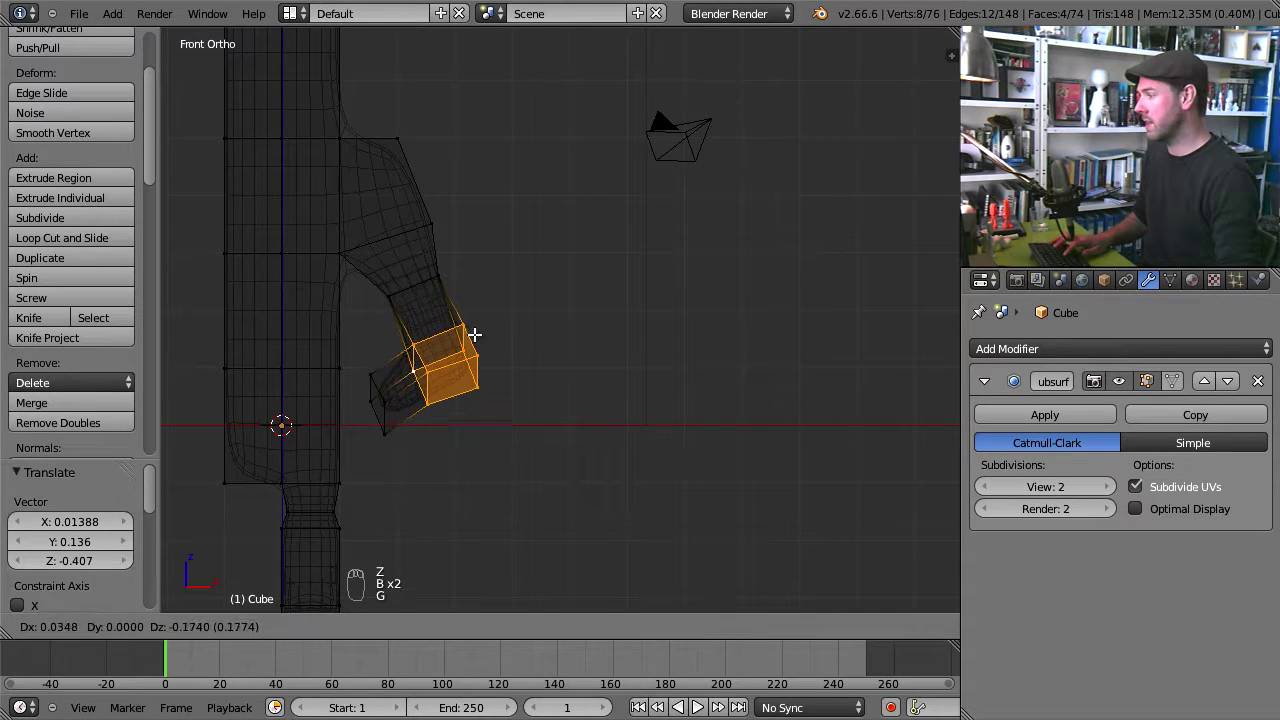
click(472, 336)
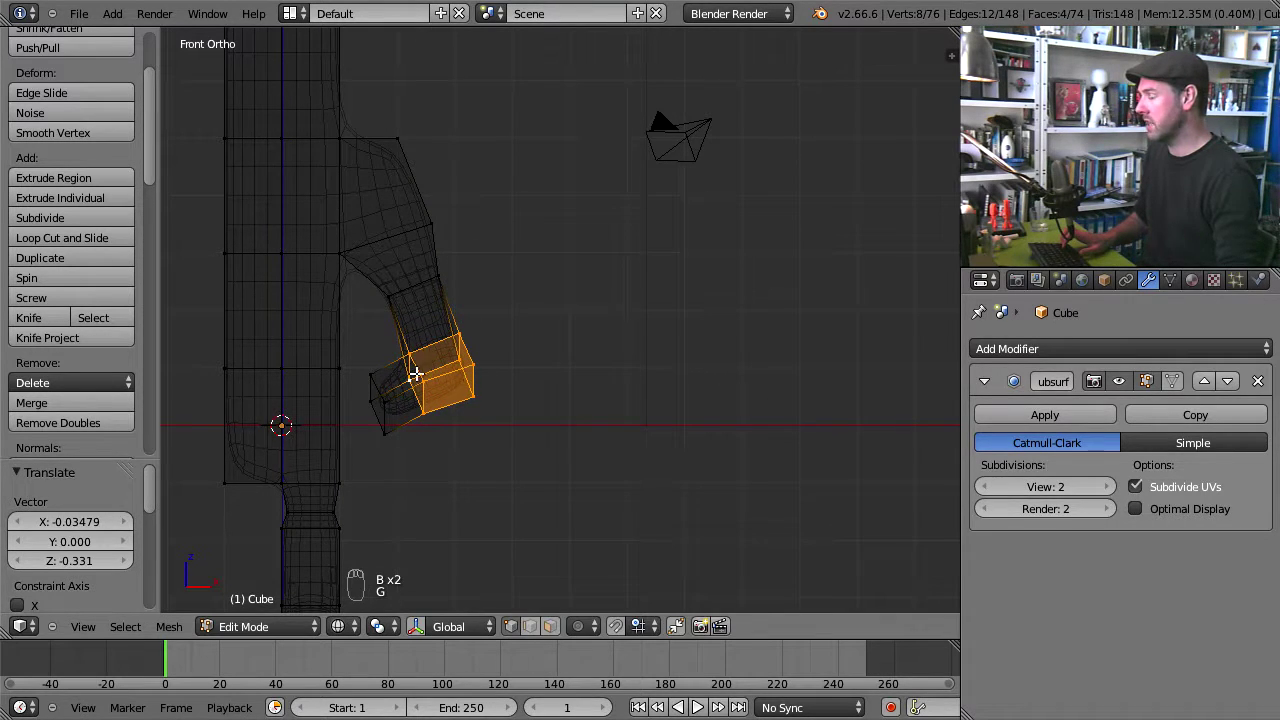
scroll(471, 420, down, 2)
shift+middle_drag(471, 420, 574, 320)
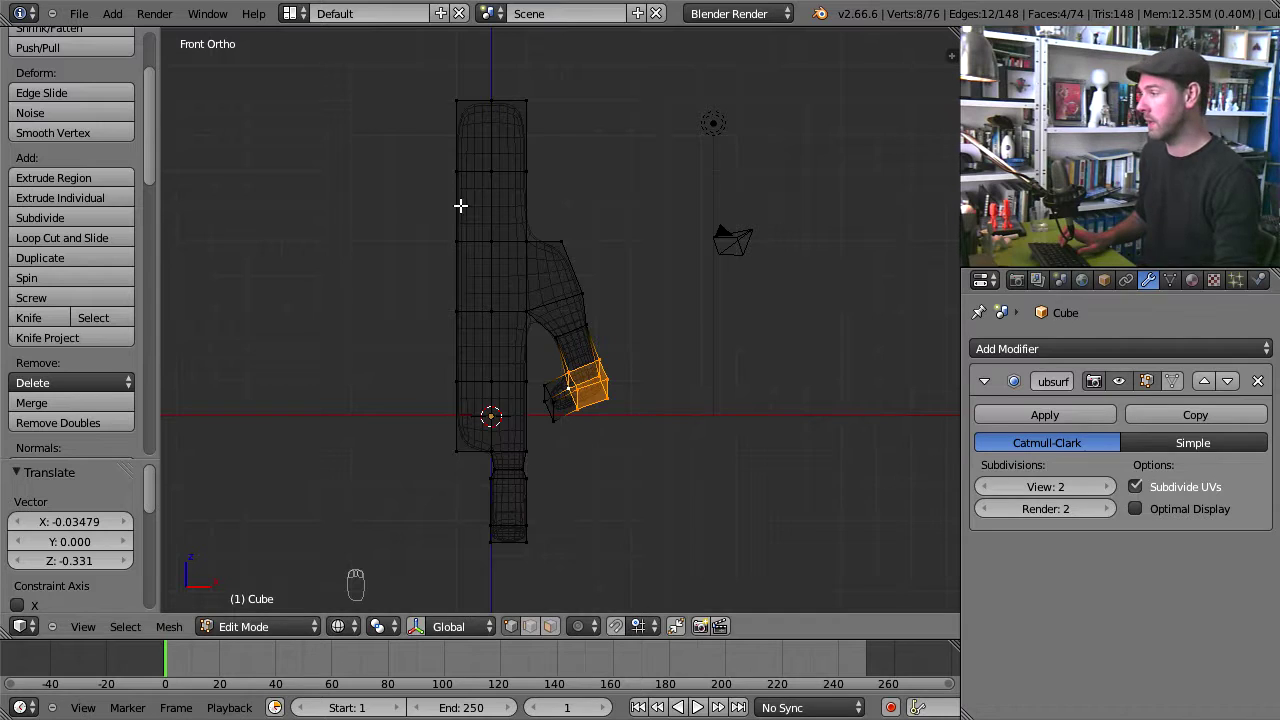
right_click(457, 100)
key(z)
key(z)
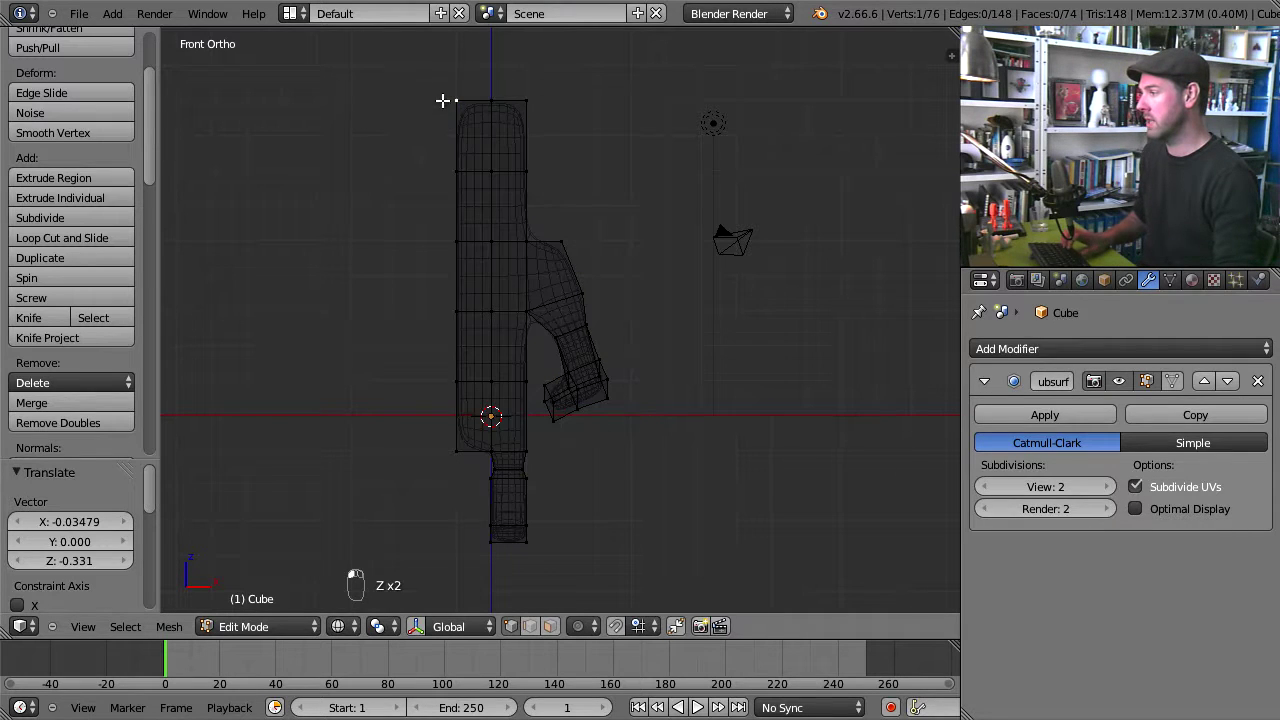
key(b)
drag(432, 72, 476, 518)
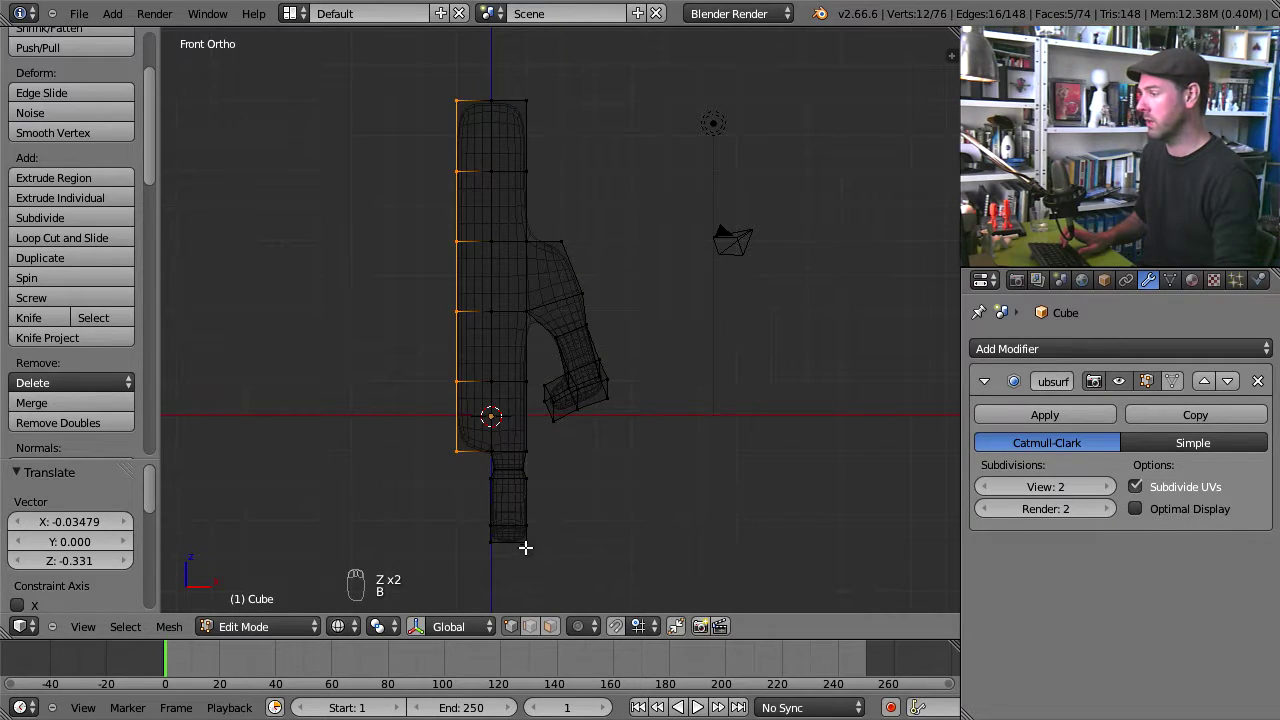
right_click(455, 435)
Step: Select all vertices along the column's outer side opposite the arm, delete them, and return to solid shading
key(b)
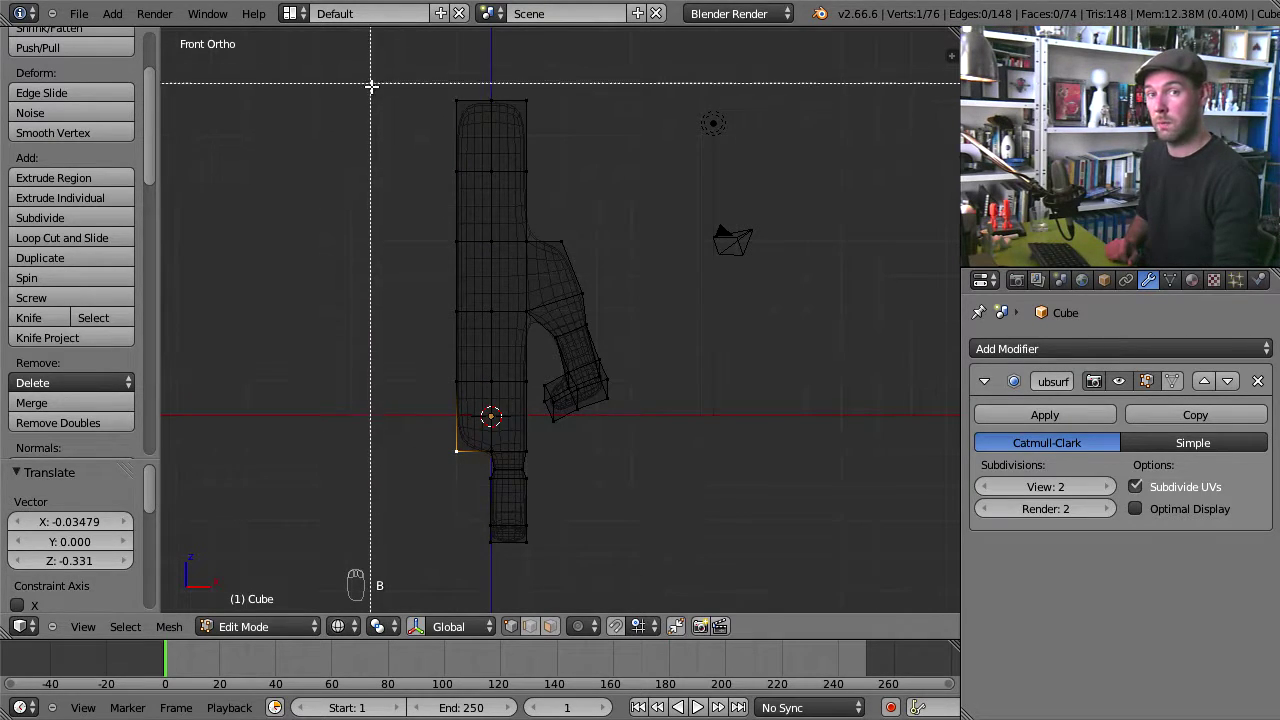
drag(368, 84, 476, 494)
mouse_move(493, 420)
middle_down()
mouse_move(600, 412)
mouse_move(540, 423)
mouse_move(666, 431)
mouse_move(543, 423)
mouse_move(603, 411)
middle_up()
key(x)
click(656, 430)
key(z)
scroll(549, 304, up, 4)
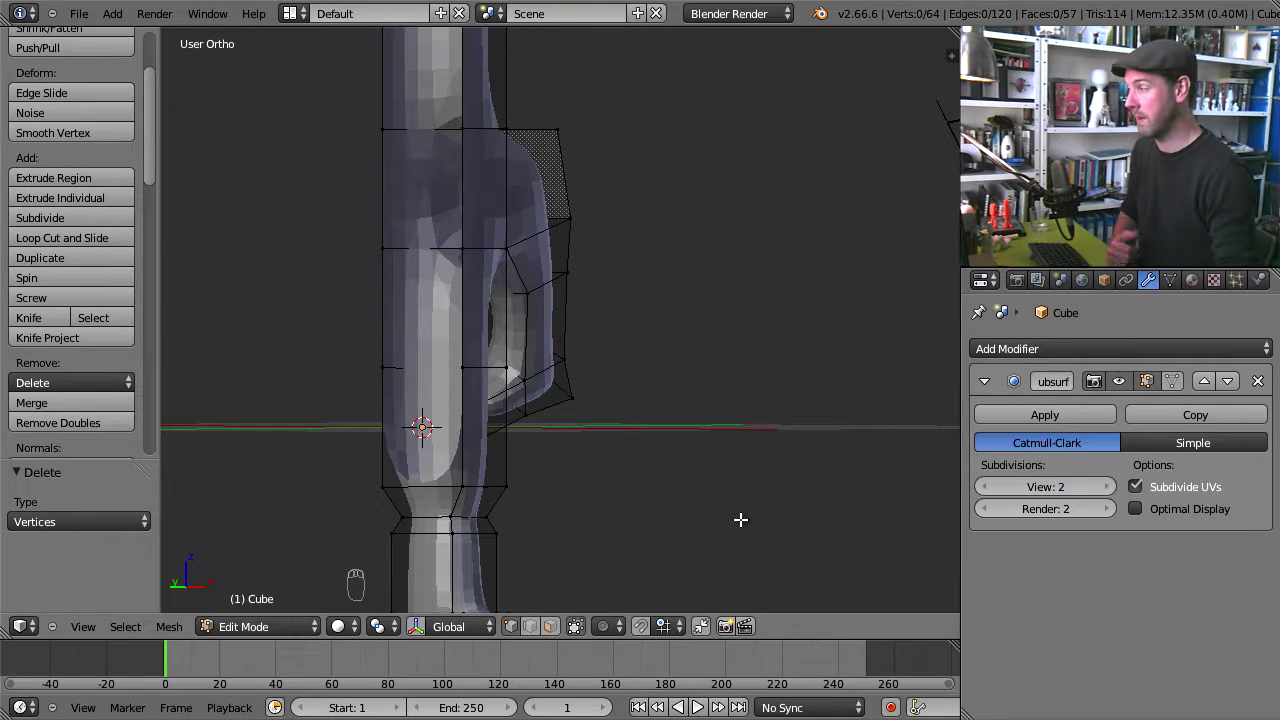
Step: Add a Mirror modifier to the cube object so the remaining half is mirrored across the X axis
click(1034, 348)
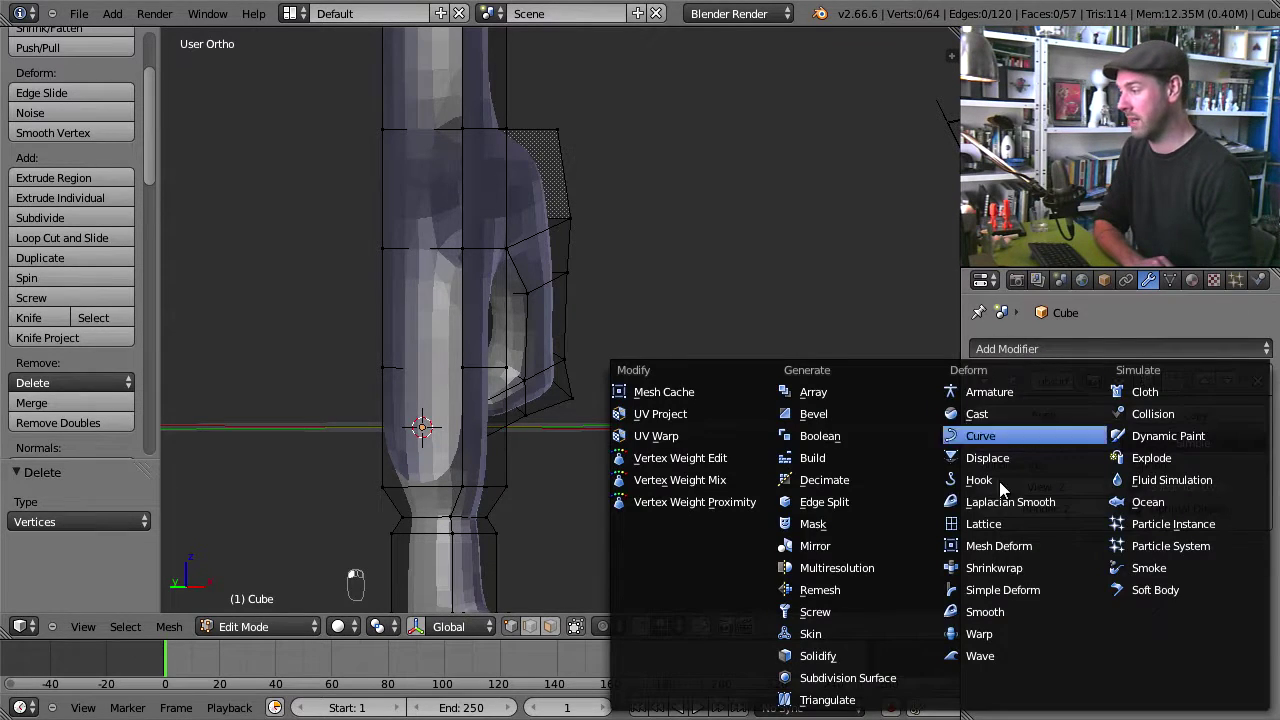
click(899, 545)
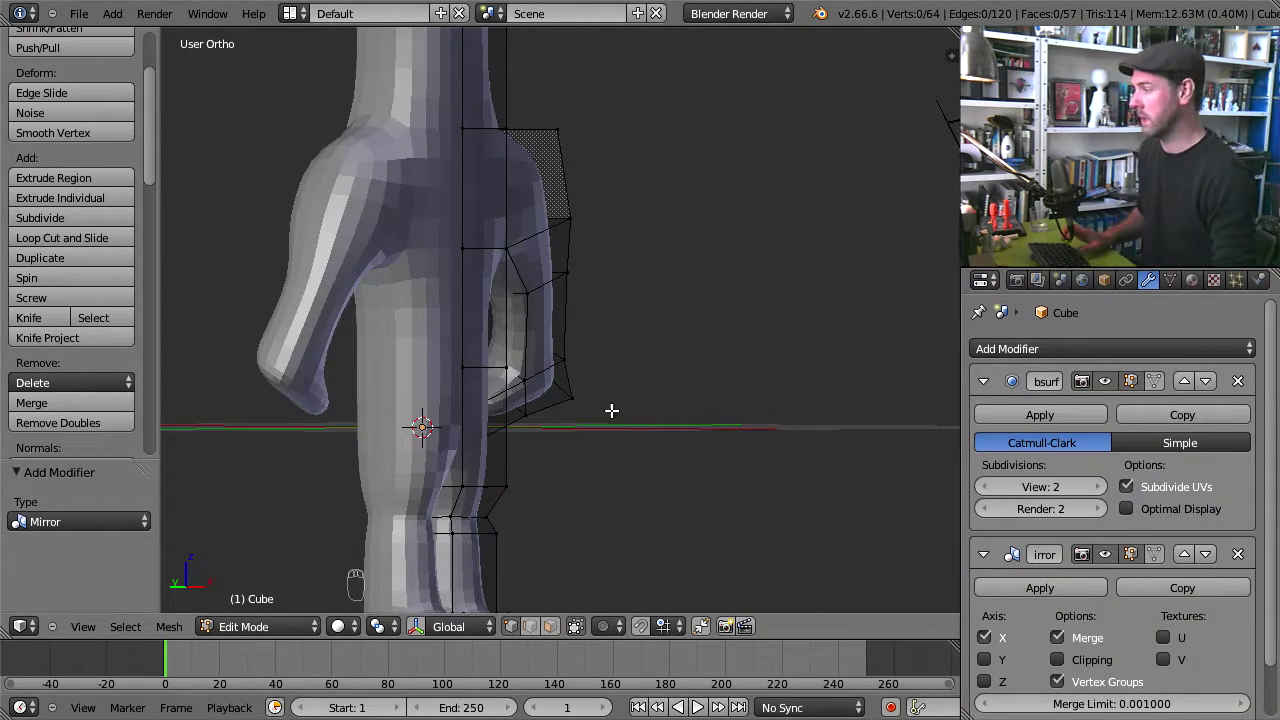
middle_drag(609, 409, 495, 434)
scroll(482, 397, down, 4)
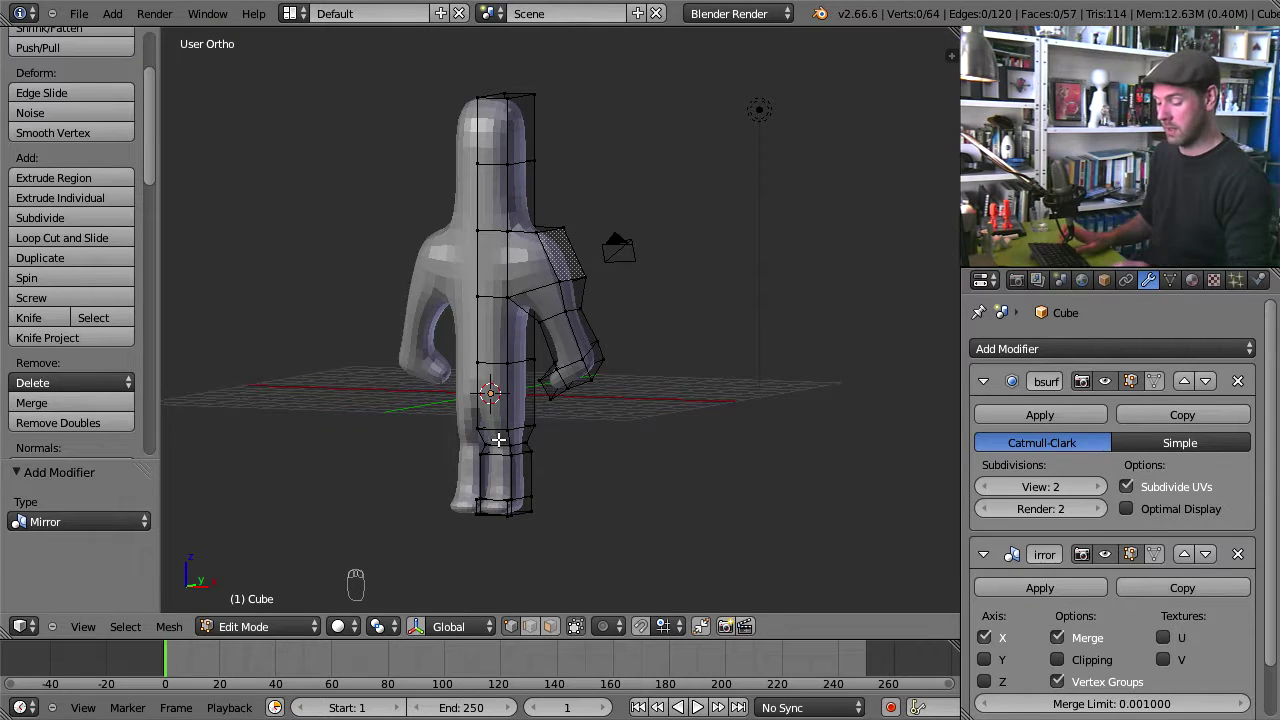
Step: In the front view, move the vertex pair where the shoulder meets the neck about 0.31 outward along X and 0.53 up
key(KP_1)
scroll(690, 258, up, 3)
key(z)
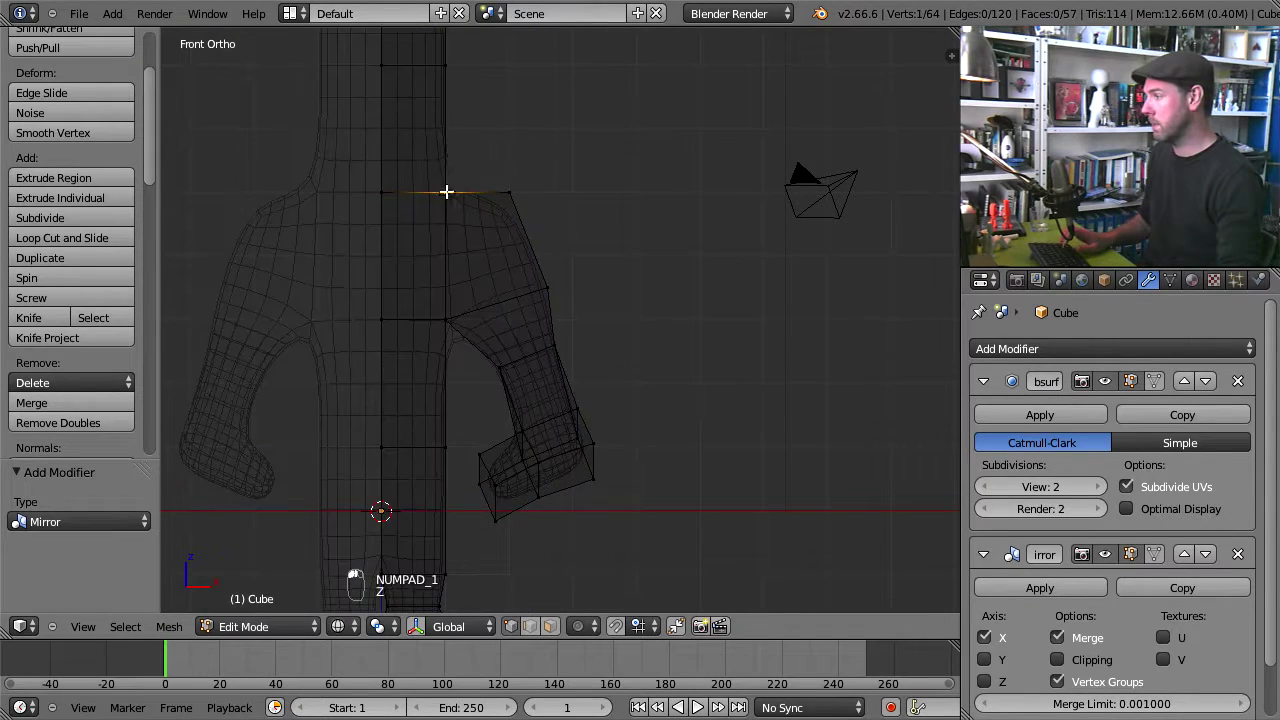
key(b)
drag(426, 180, 449, 191)
key(b)
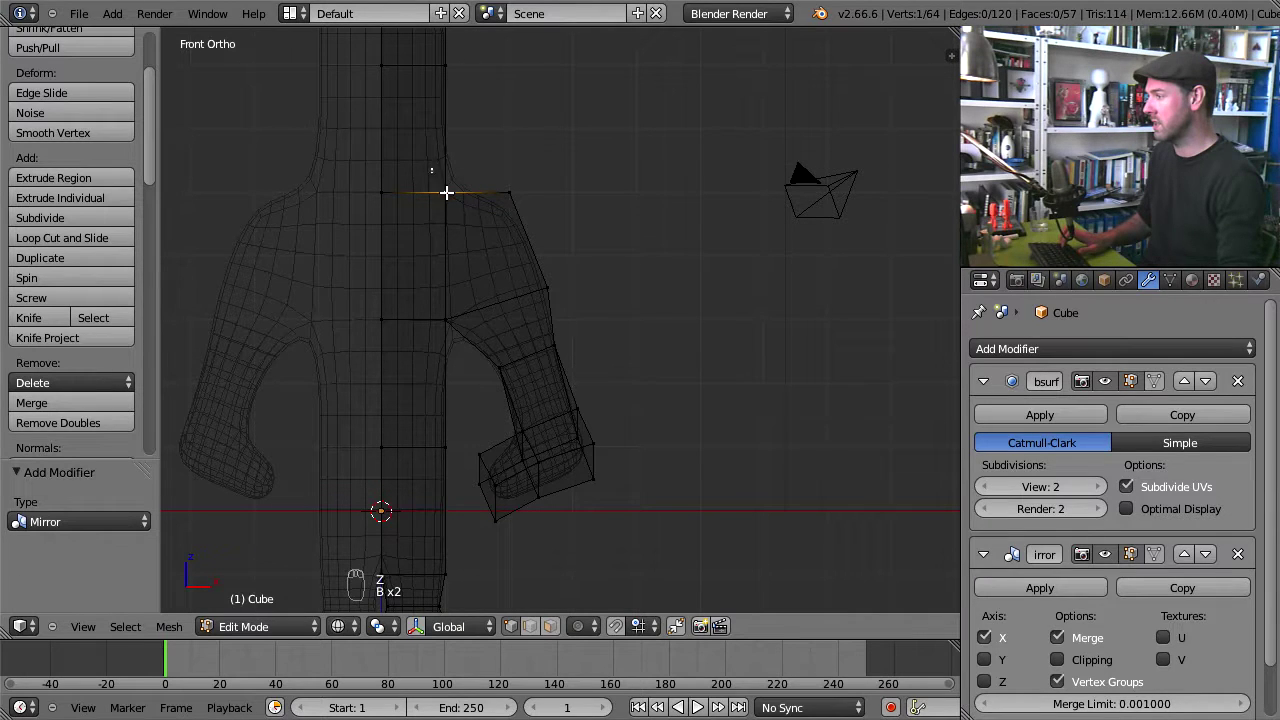
key(g)
click(489, 183)
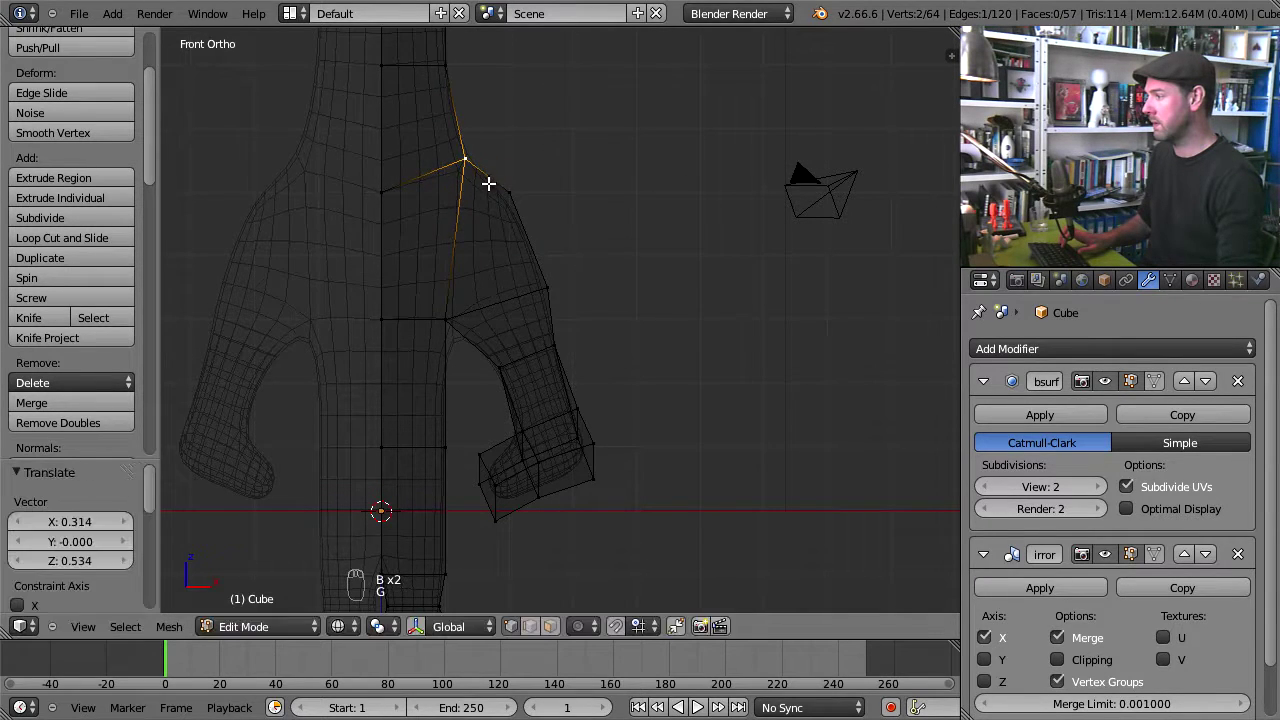
key(z)
scroll(457, 335, down, 2)
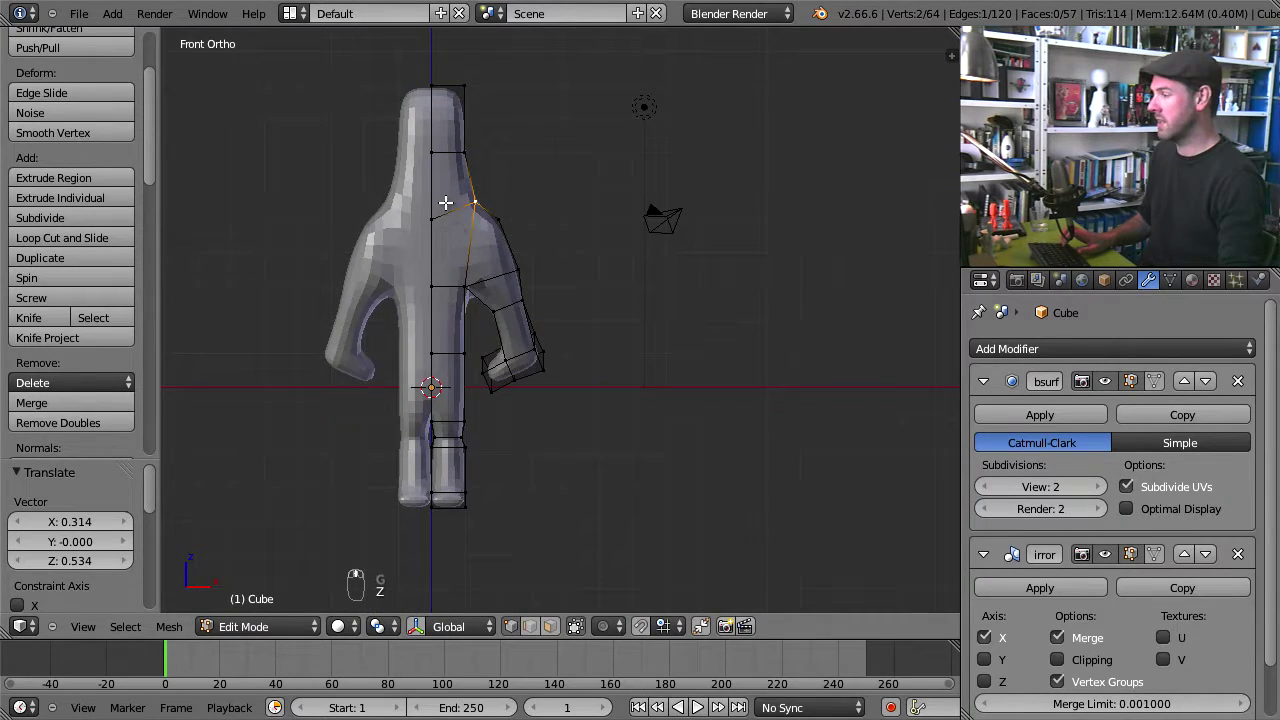
Step: In wireframe front view, select the outer waist vertex pair and move it about 0.38 inward along X and 0.18 up
scroll(527, 240, up, 2)
right_click(509, 283)
key(z)
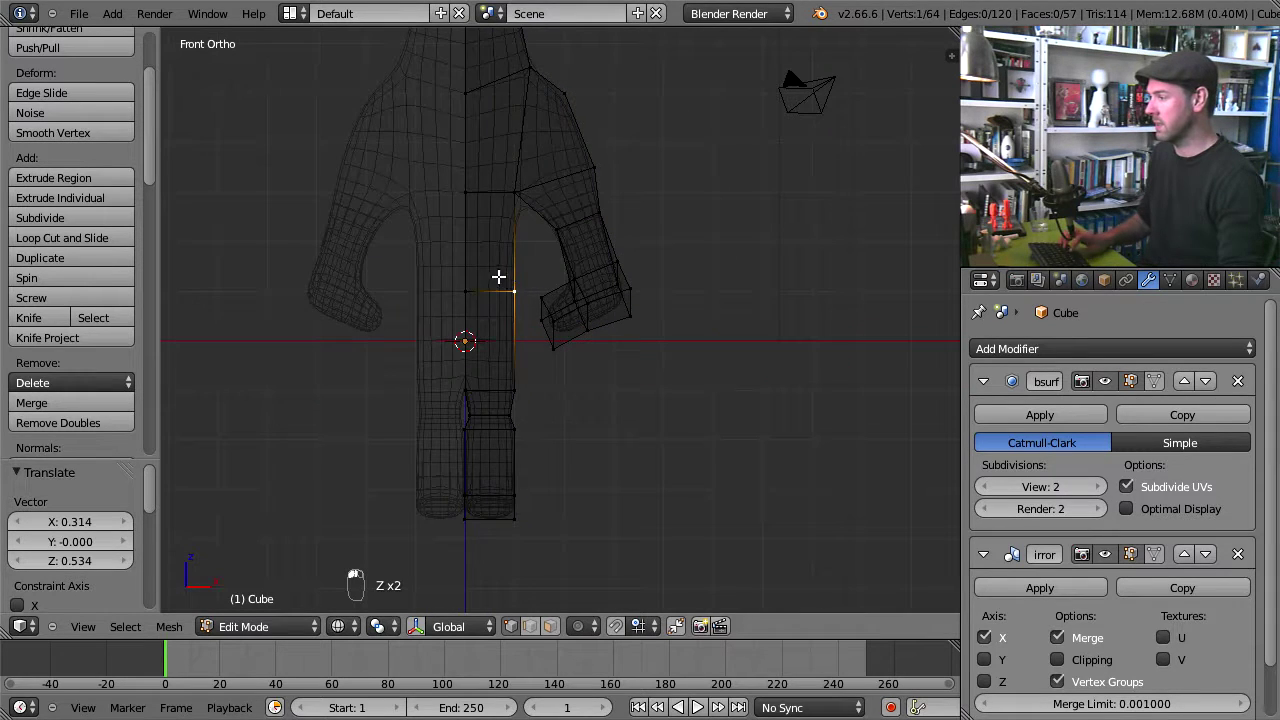
key(b)
right_click(505, 280)
key(b)
right_click(508, 281)
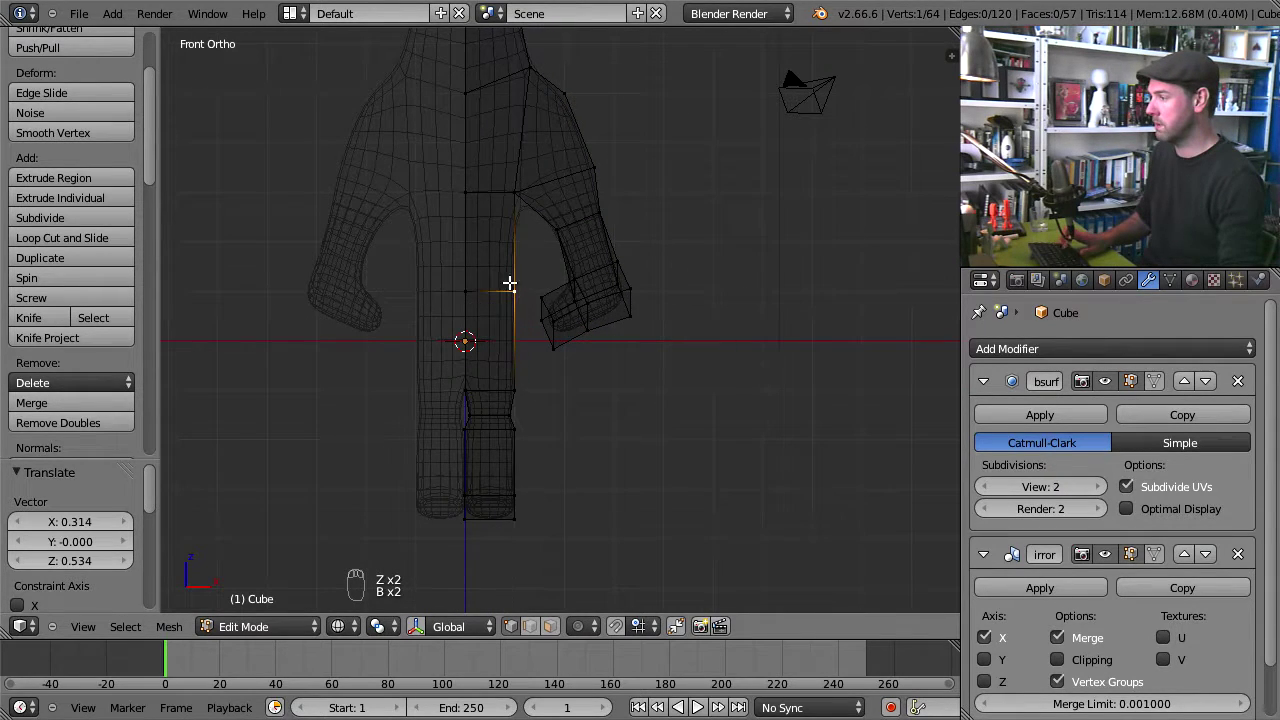
key(b)
drag(493, 277, 522, 306)
key(g)
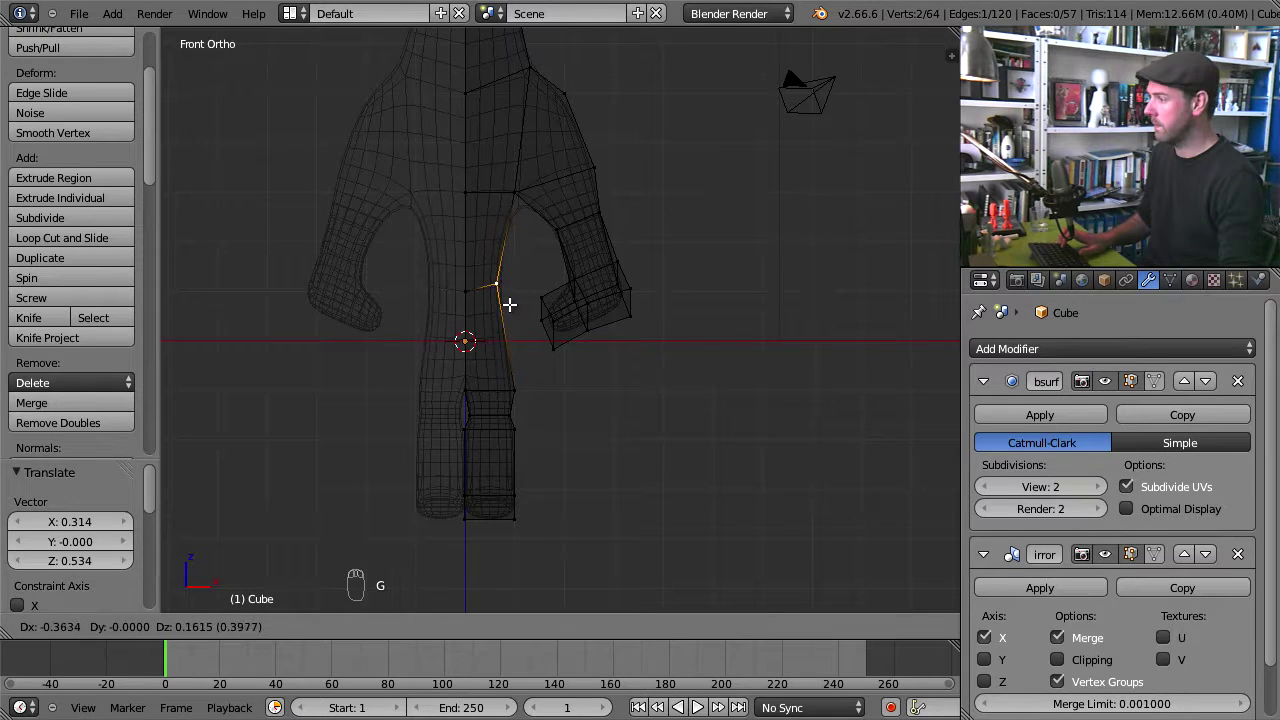
click(512, 305)
key(z)
Step: Select the outer side face of the hip just below the waist and inset it with a thickness of about 0.68
scroll(525, 330, down, 2)
mouse_move(529, 340)
middle_down()
mouse_move(409, 331)
mouse_move(526, 335)
middle_up()
scroll(521, 296, up, 2)
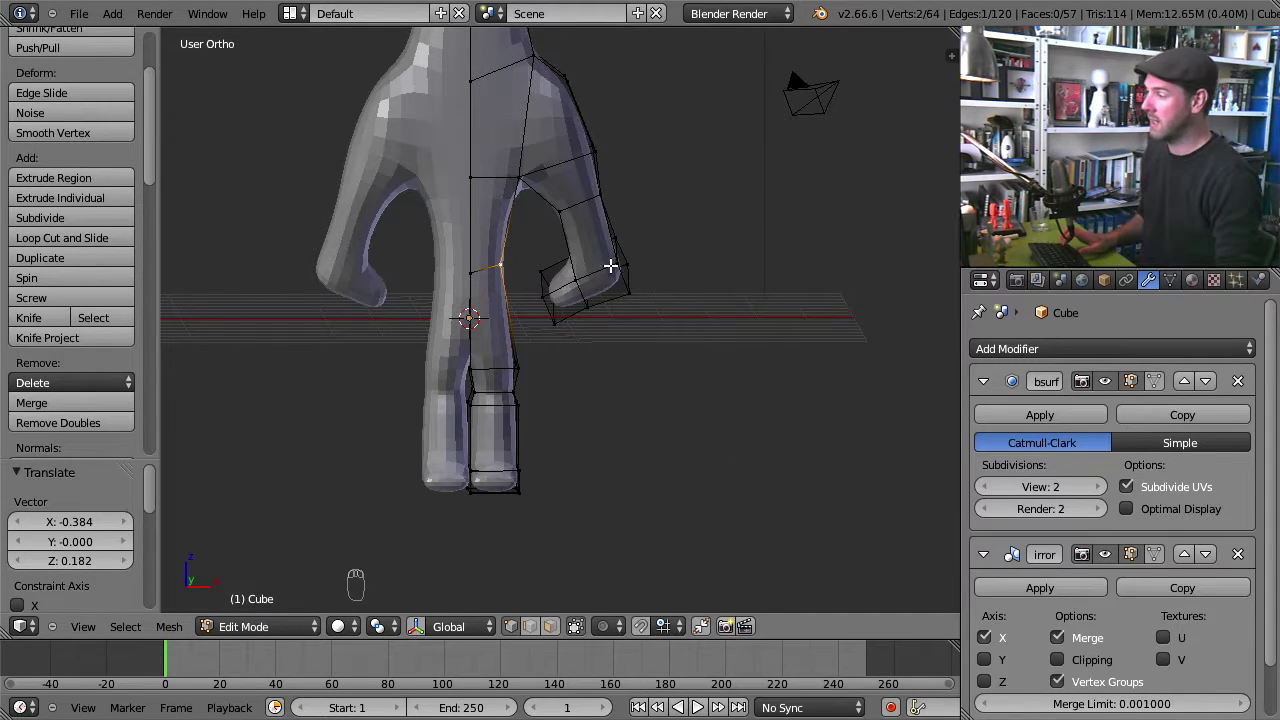
scroll(570, 295, up, 3)
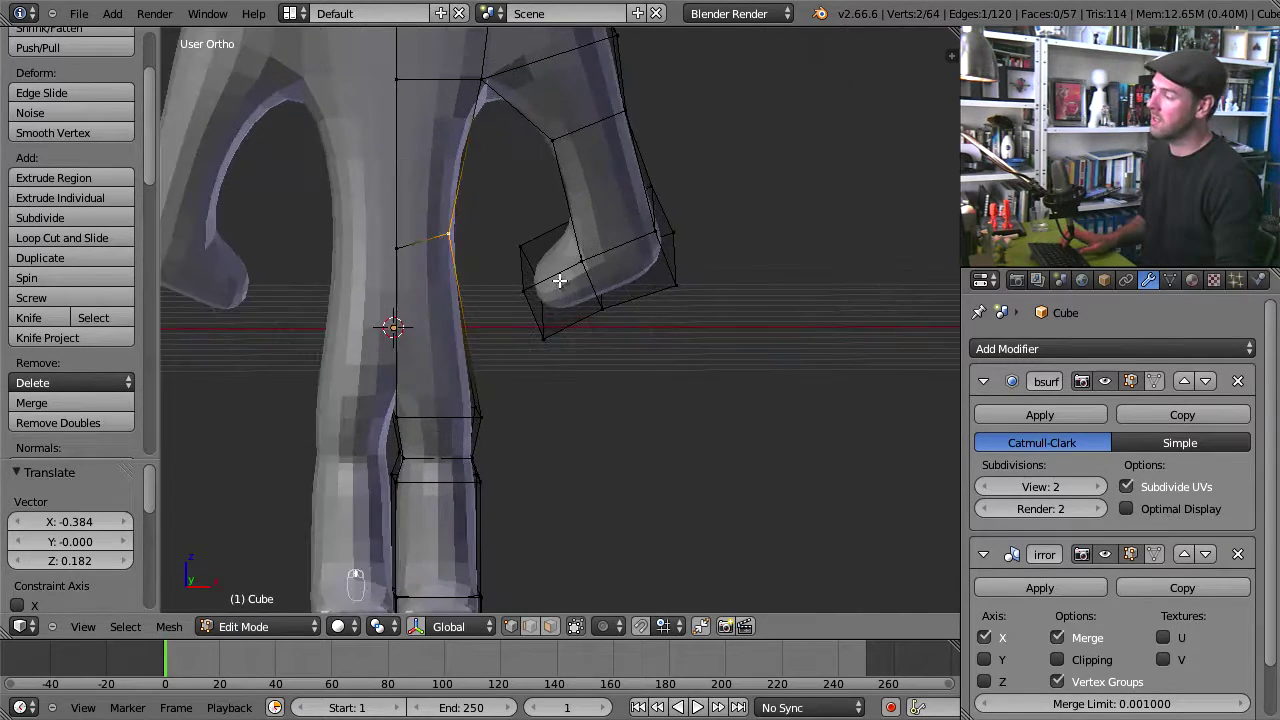
middle_drag(570, 295, 539, 352)
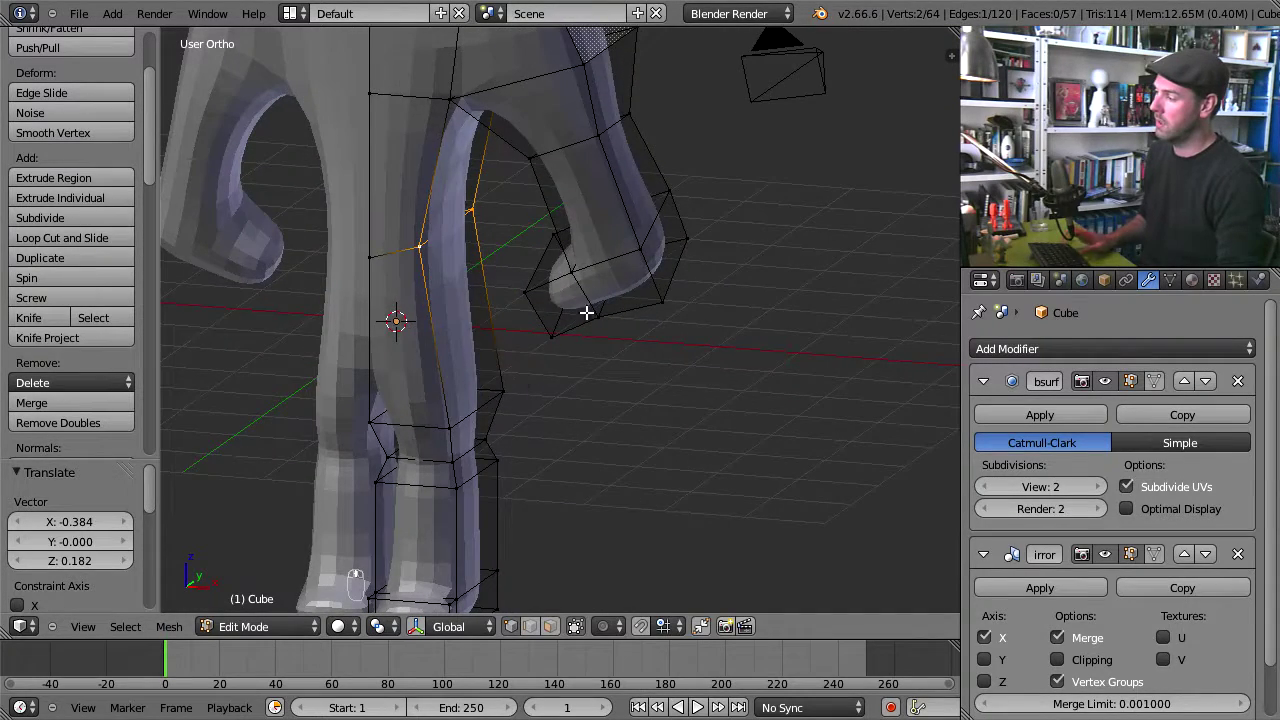
middle_drag(573, 291, 553, 262)
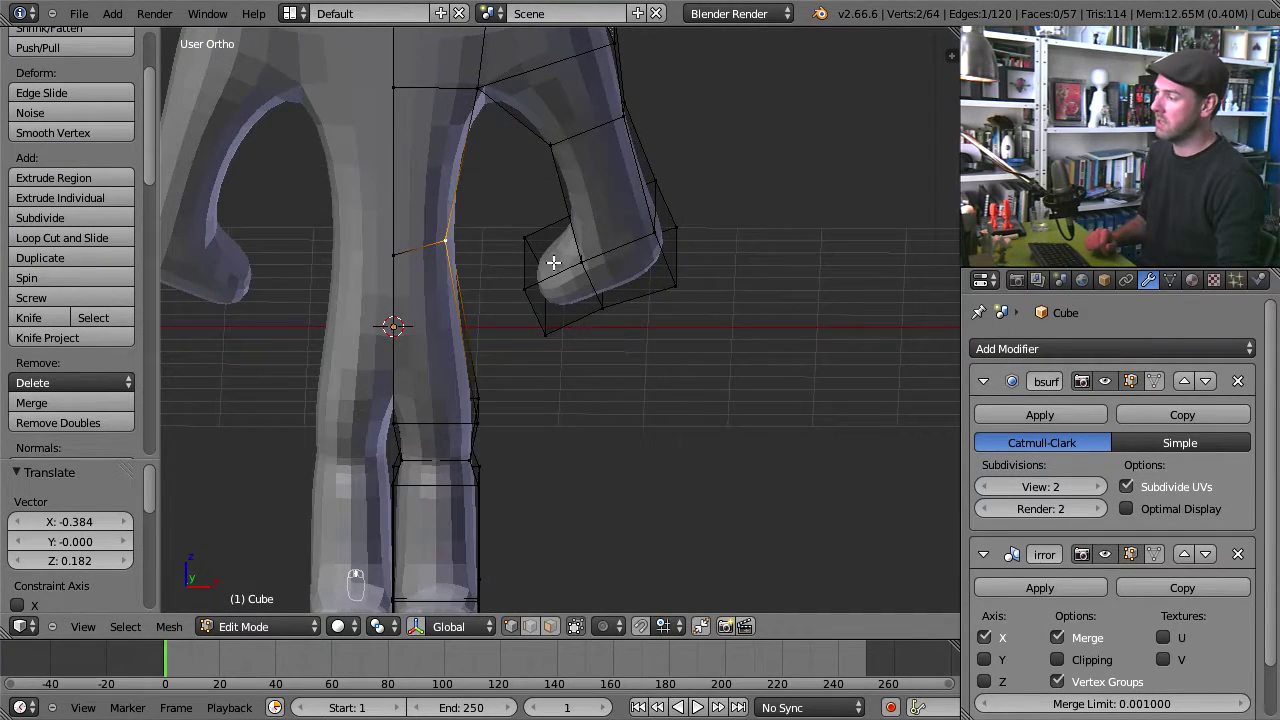
middle_drag(491, 257, 457, 400)
right_click(441, 343)
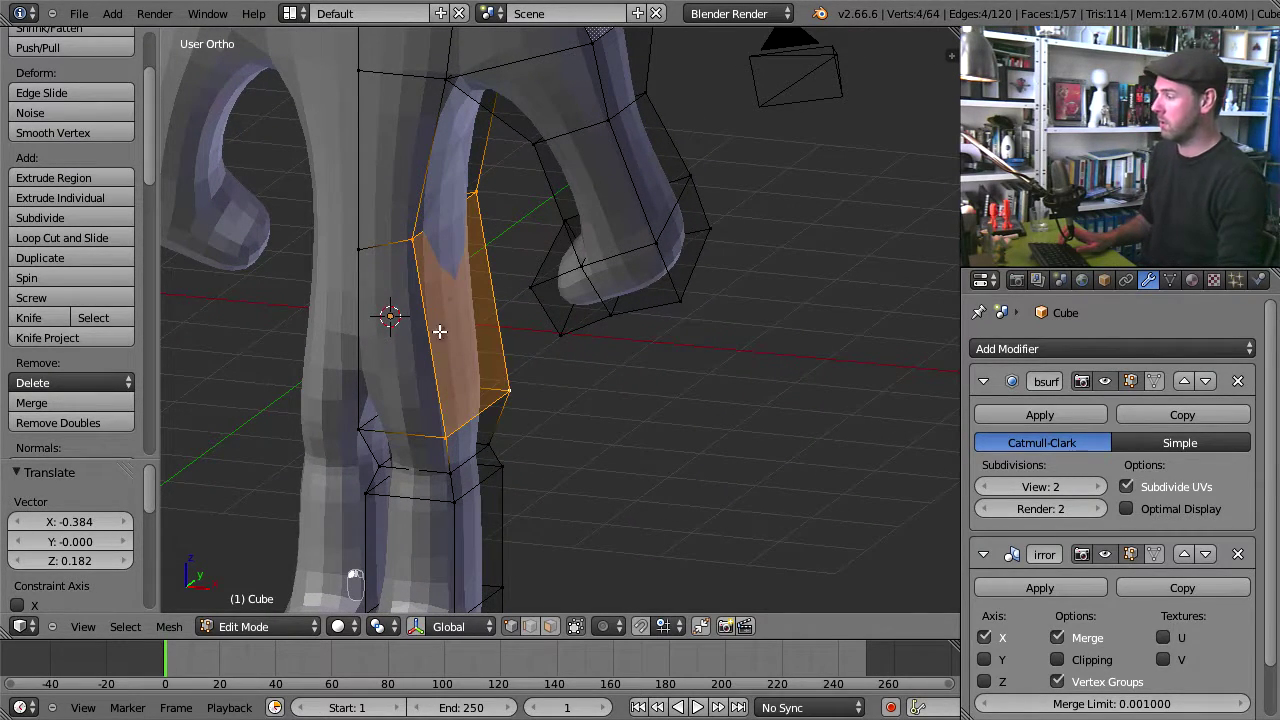
key(x)
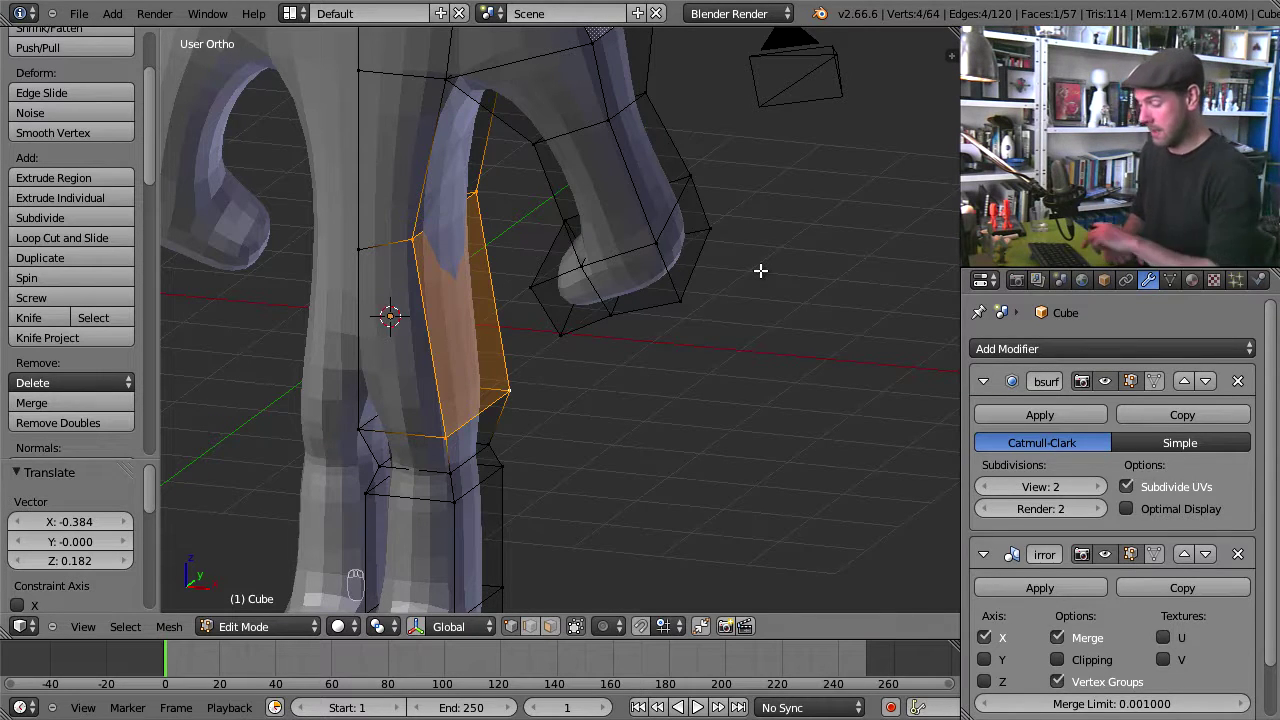
key(space)
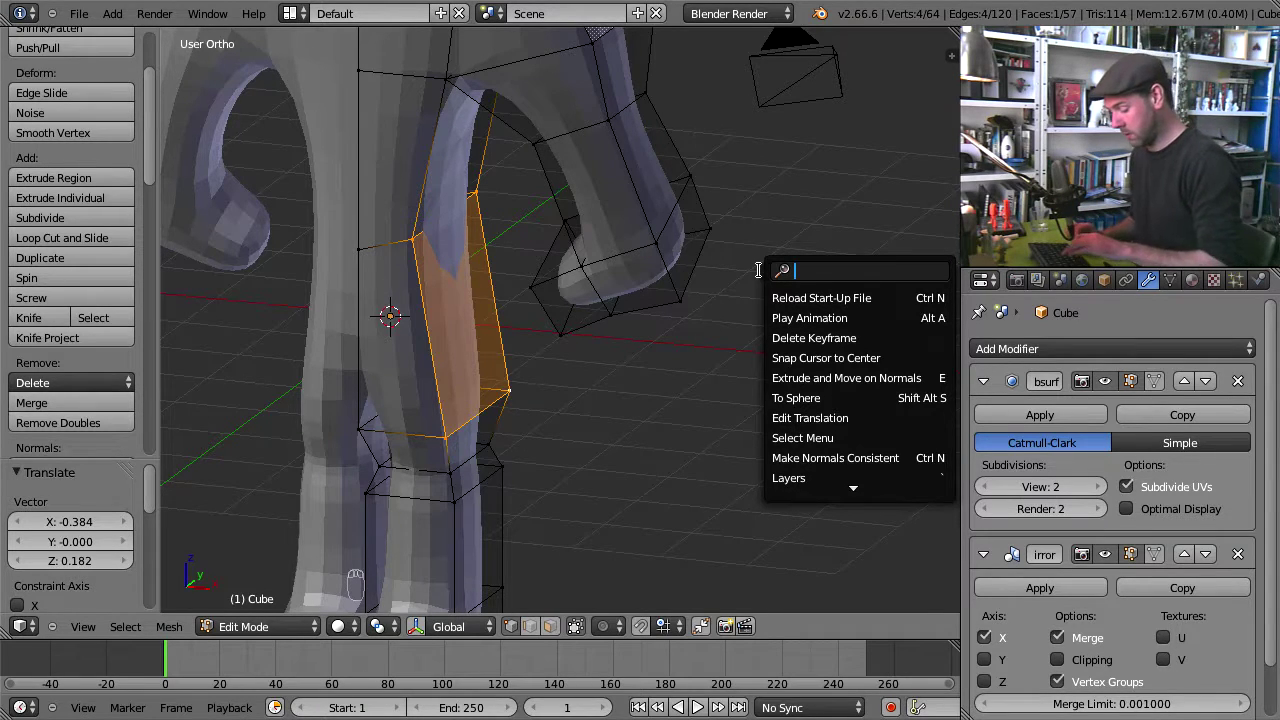
text(inset)
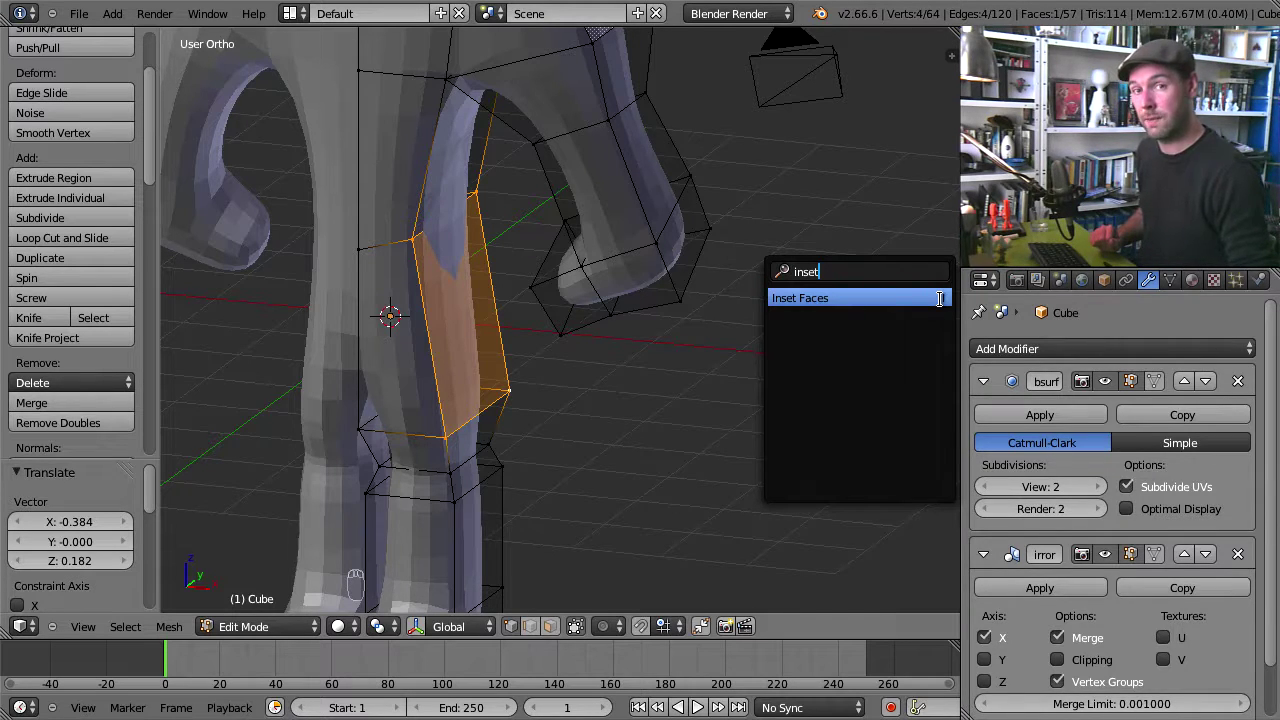
click(865, 298)
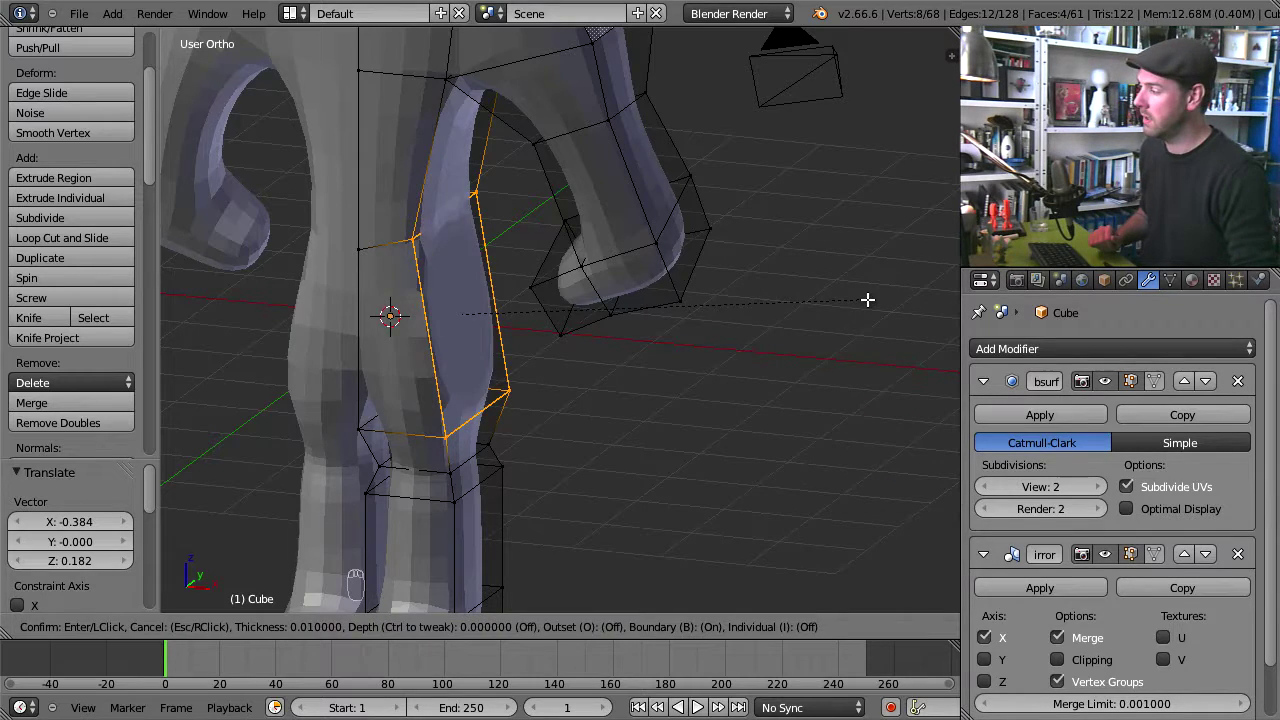
click(805, 297)
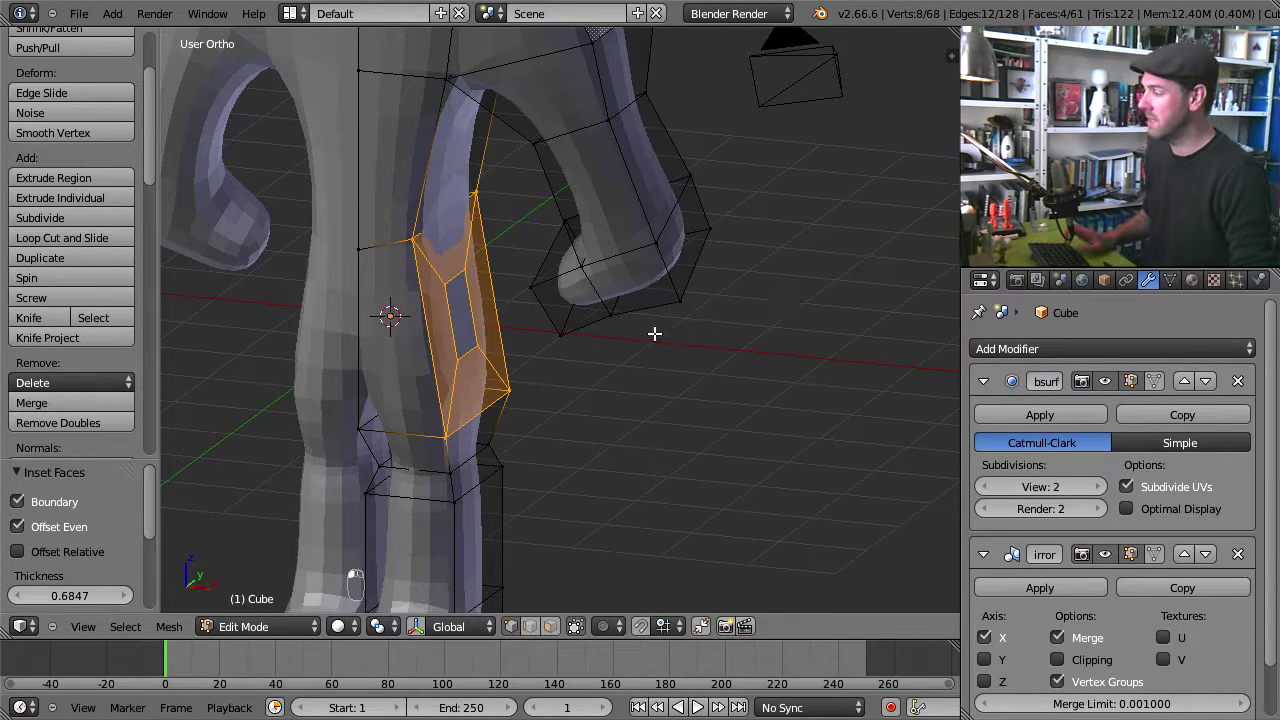
Step: Select the four inner vertices of the inset on the hip and delete the face between them
scroll(506, 343, up, 3)
right_click(419, 364)
shift+right_click(400, 242)
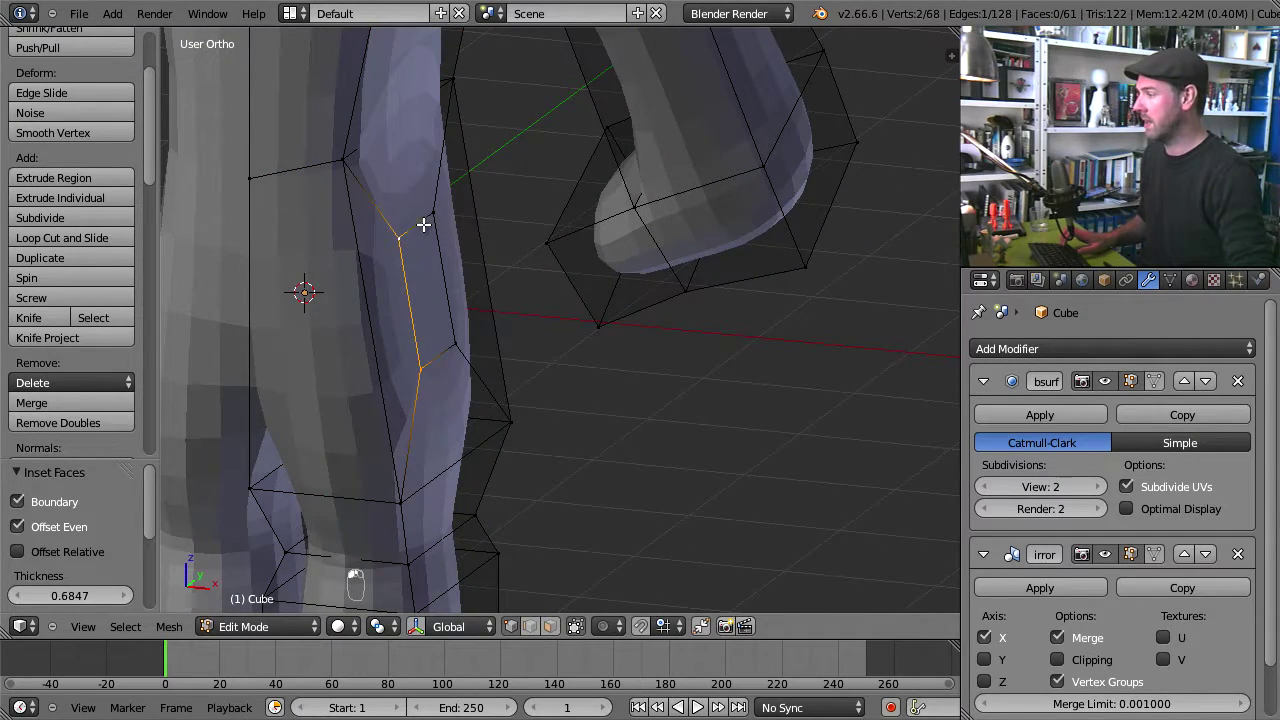
shift+right_click(428, 218)
shift+right_click(456, 341)
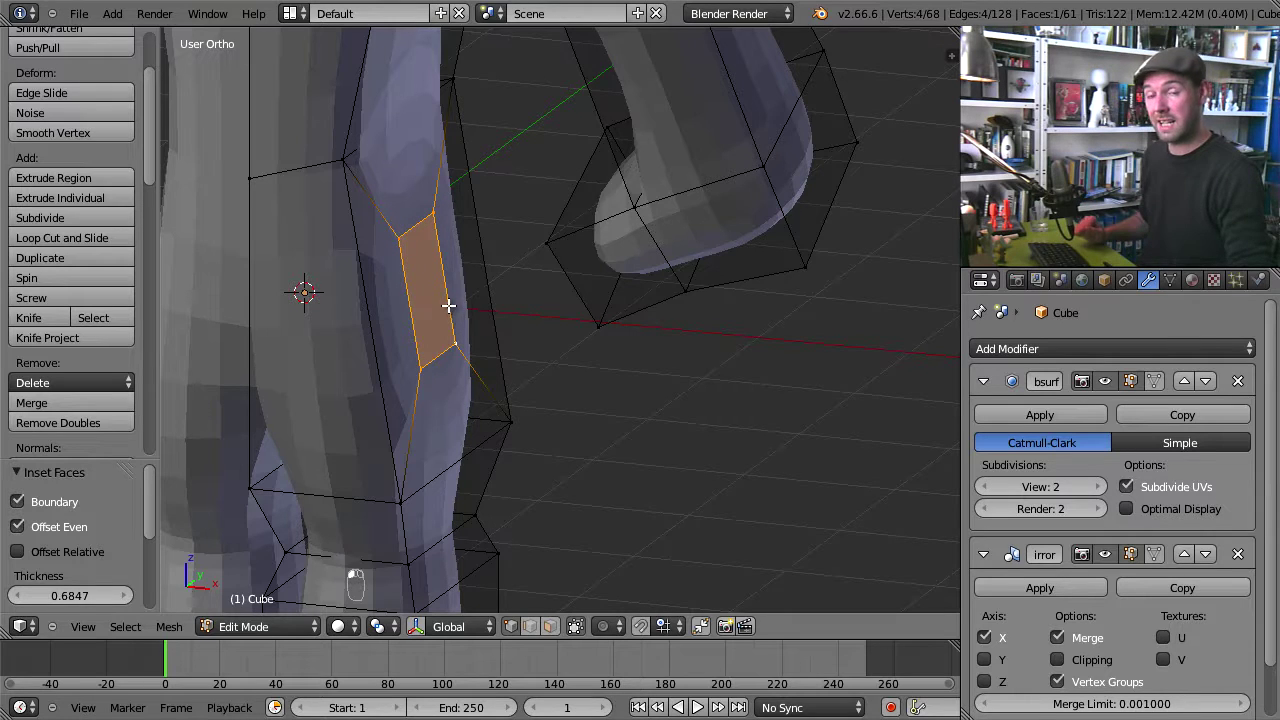
key(x)
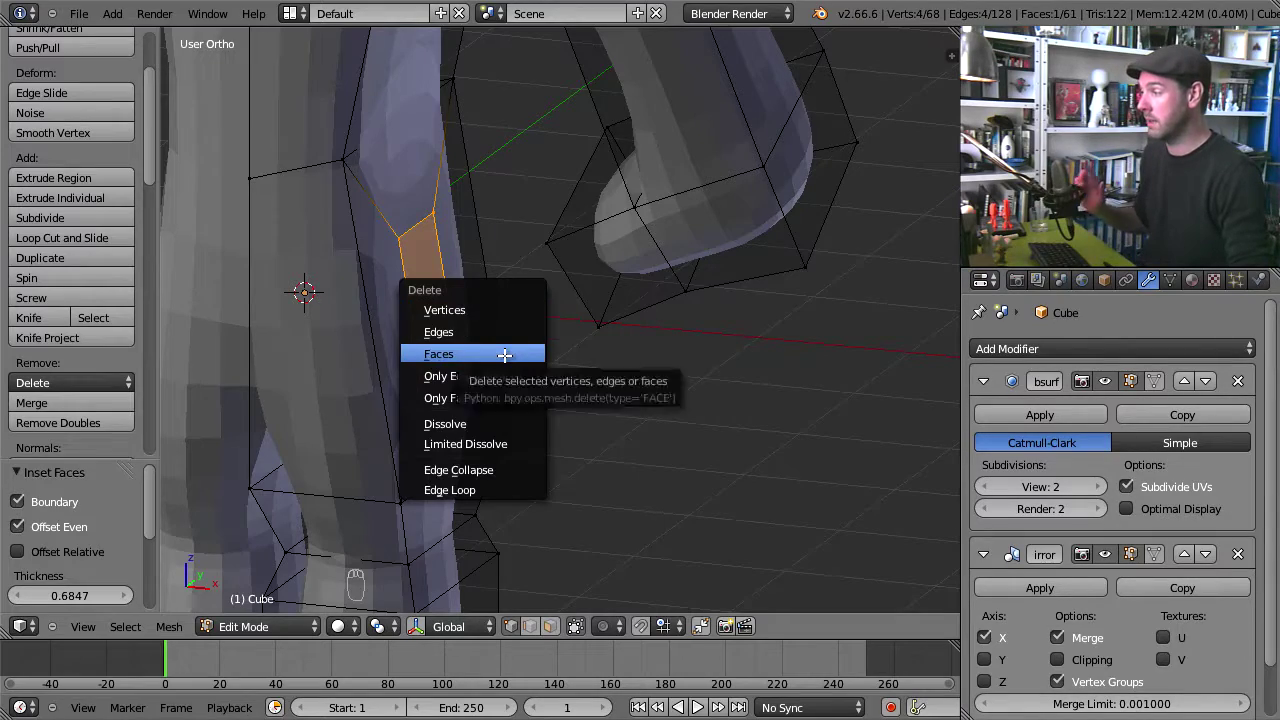
click(500, 354)
Step: Select the four corner vertices at the tip of the arm and delete the end face
middle_drag(371, 377, 457, 329)
right_click(532, 234)
shift+right_click(558, 150)
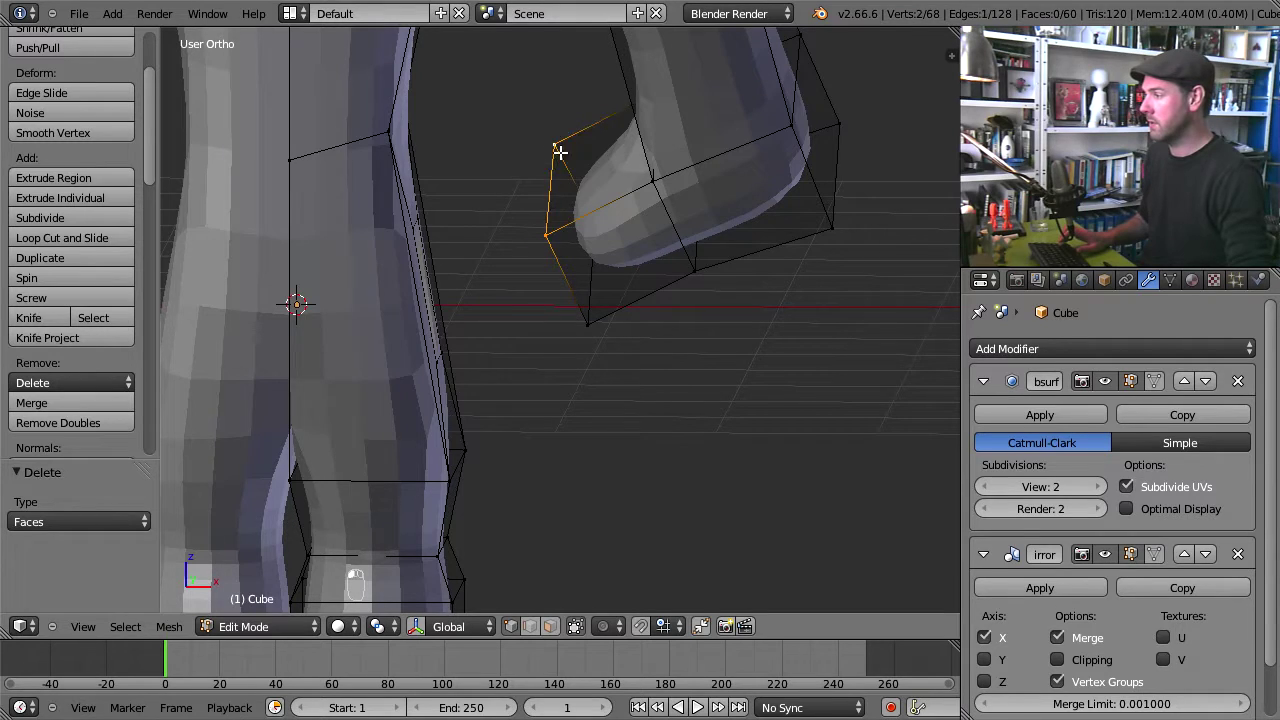
shift+right_click(590, 335)
middle_drag(594, 380, 646, 346)
shift+right_click(623, 338)
key(x)
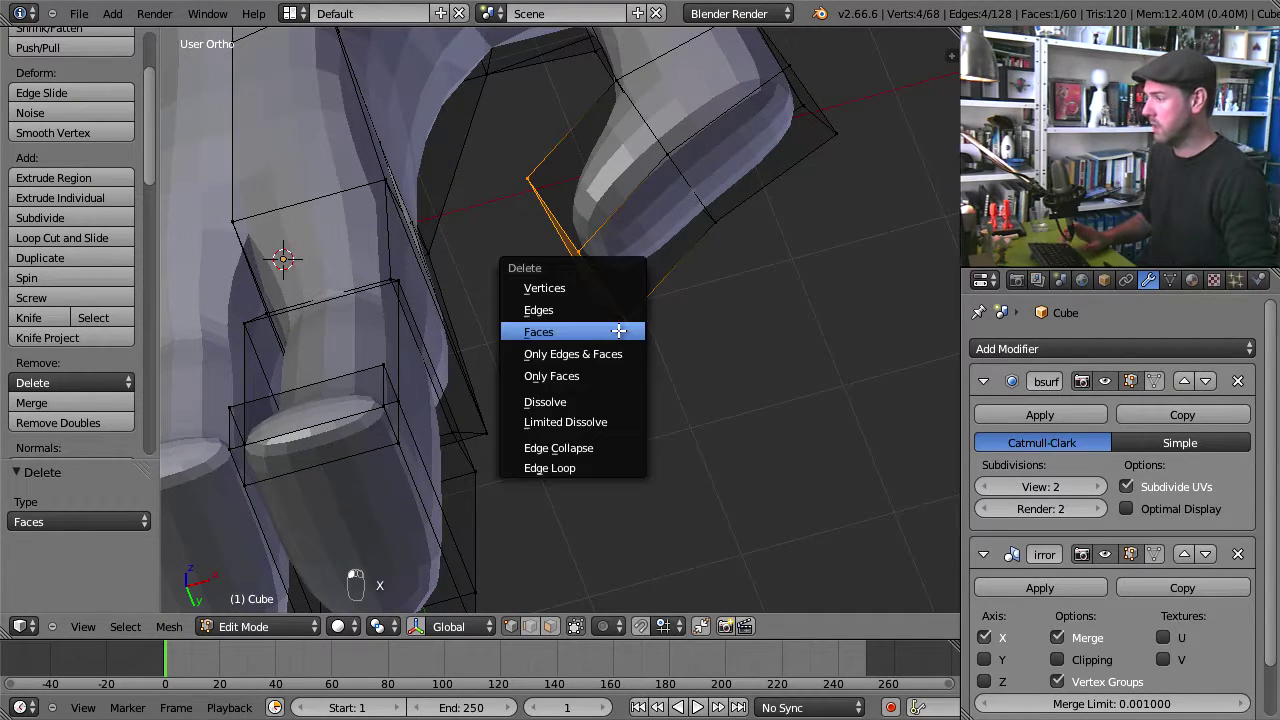
click(621, 331)
Step: Select the edge loop around the arm's open end and move it about -0.81 along Y in the bottom view
middle_drag(568, 238, 514, 383)
alt+right_click(537, 281)
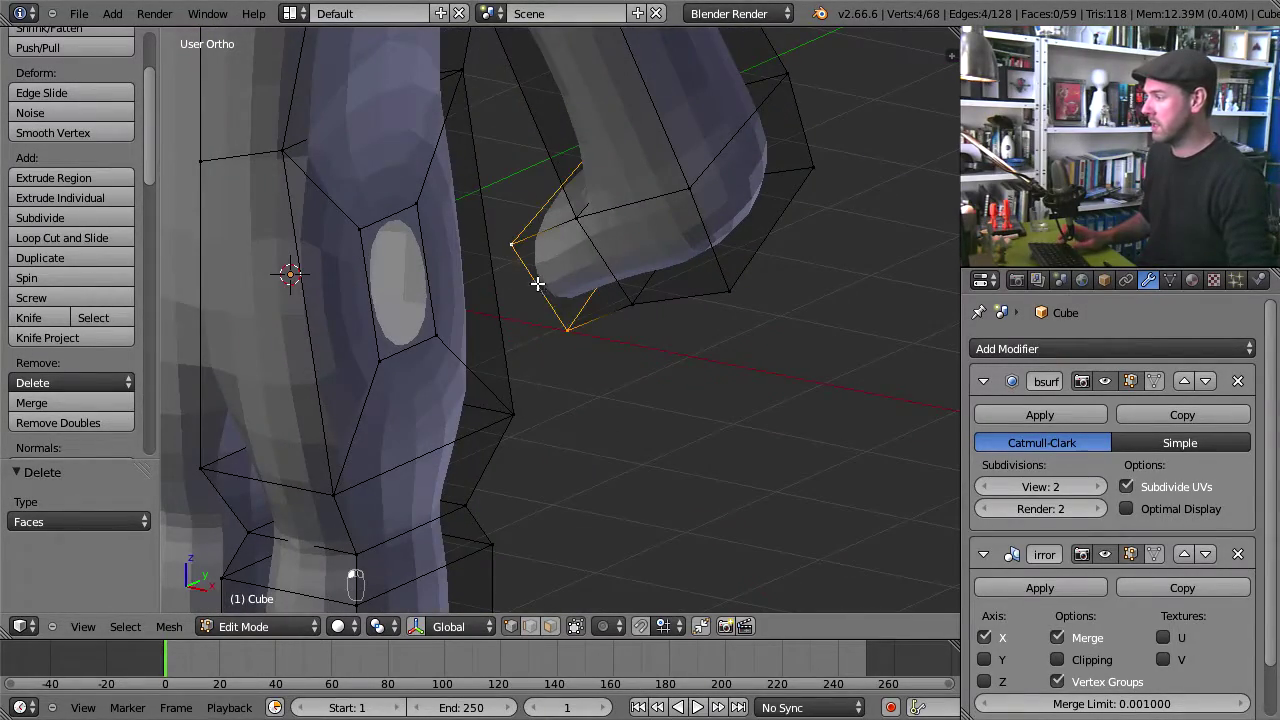
key(ctrl+KP_7)
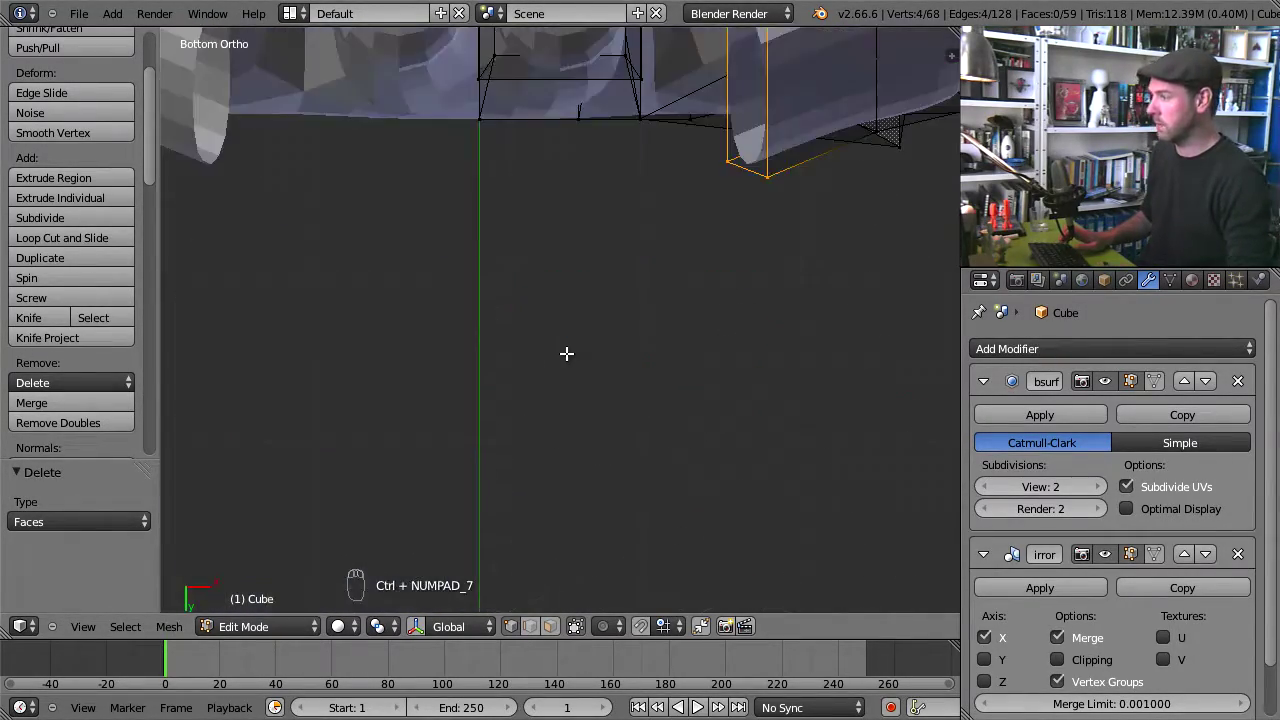
shift+middle_drag(563, 317, 523, 383)
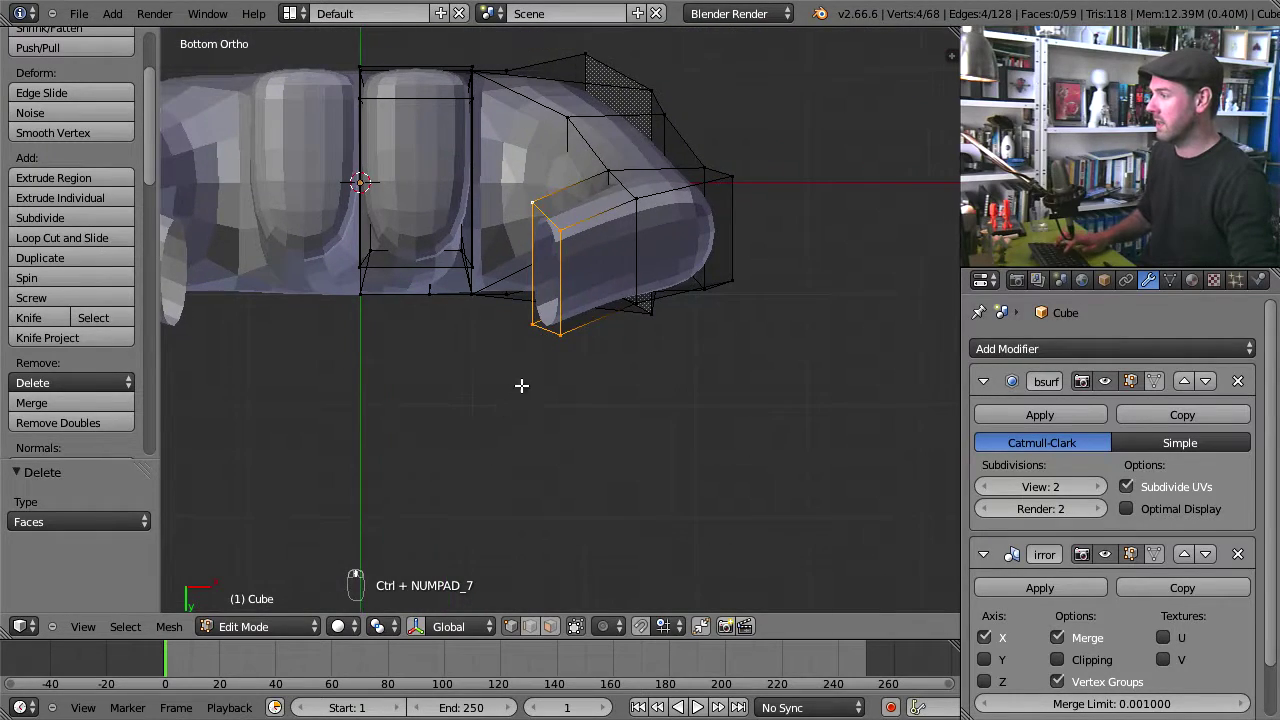
key(g)
key(y)
click(521, 251)
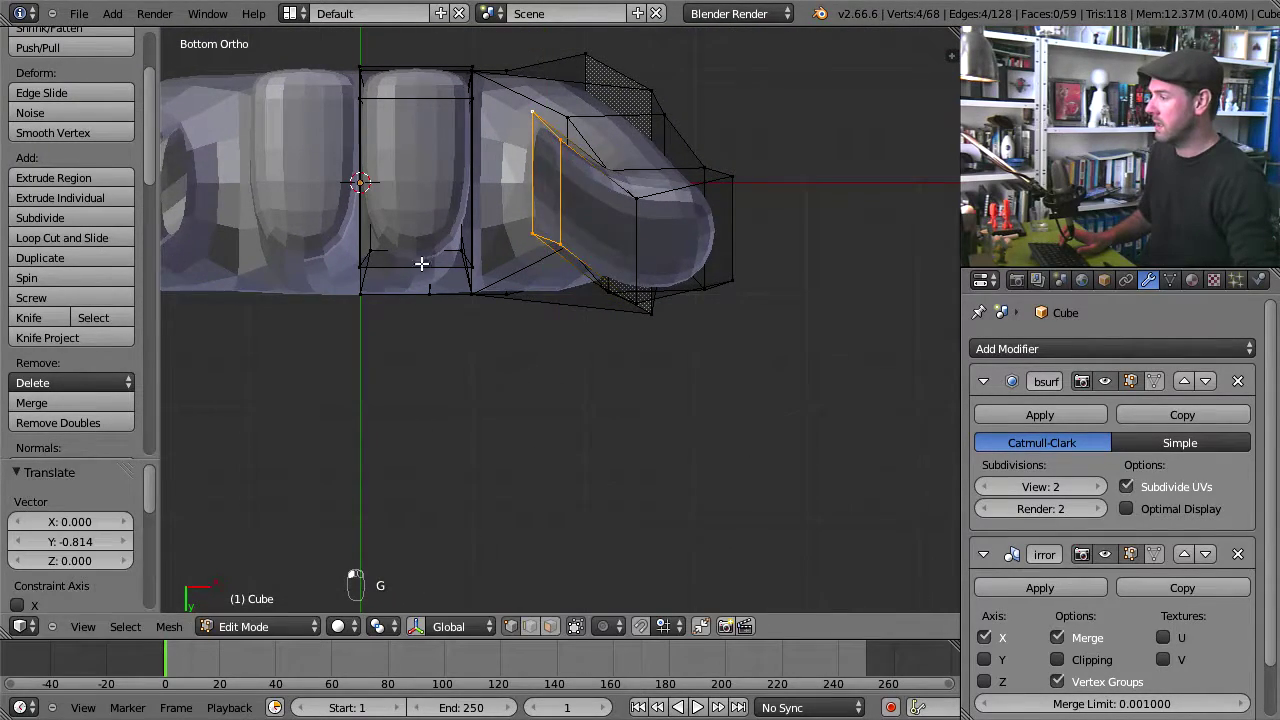
Step: Select the front two vertices of the hip opening and of the arm's open end, and make a face between them
middle_drag(420, 263, 489, 406)
right_click(511, 330)
shift+right_click(397, 337)
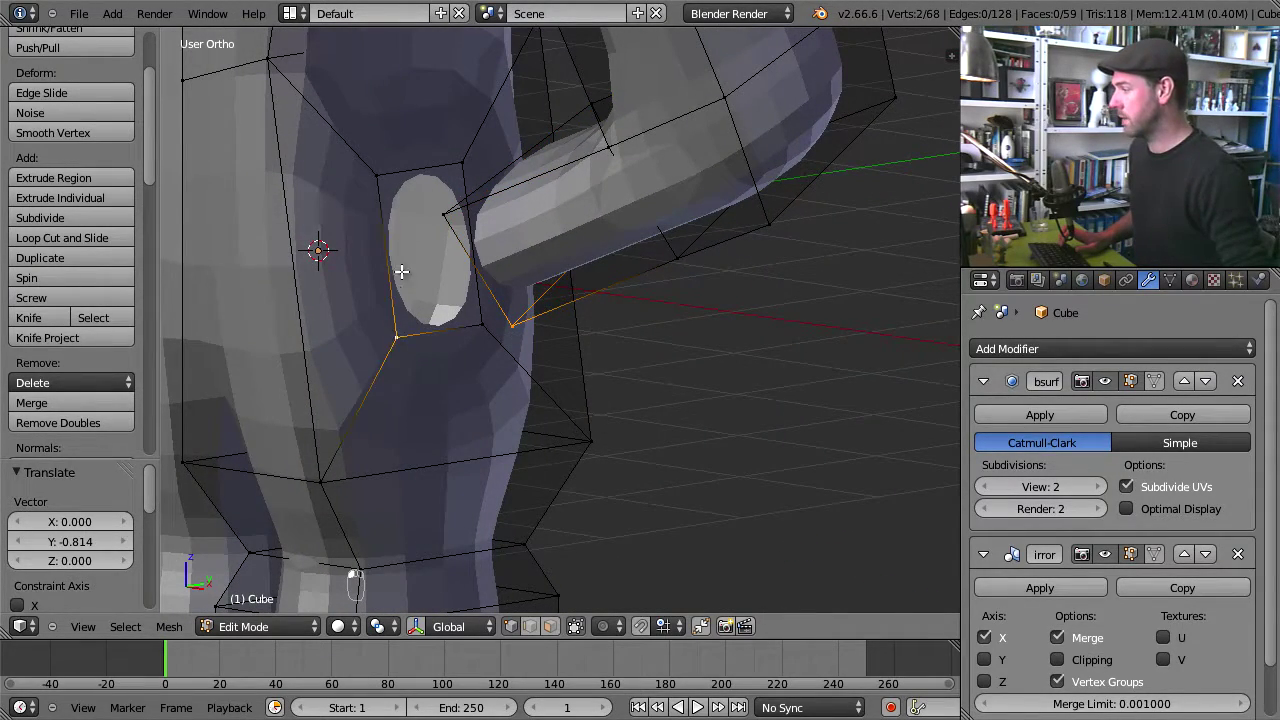
shift+right_click(378, 177)
shift+right_click(444, 215)
middle_drag(449, 274, 611, 300)
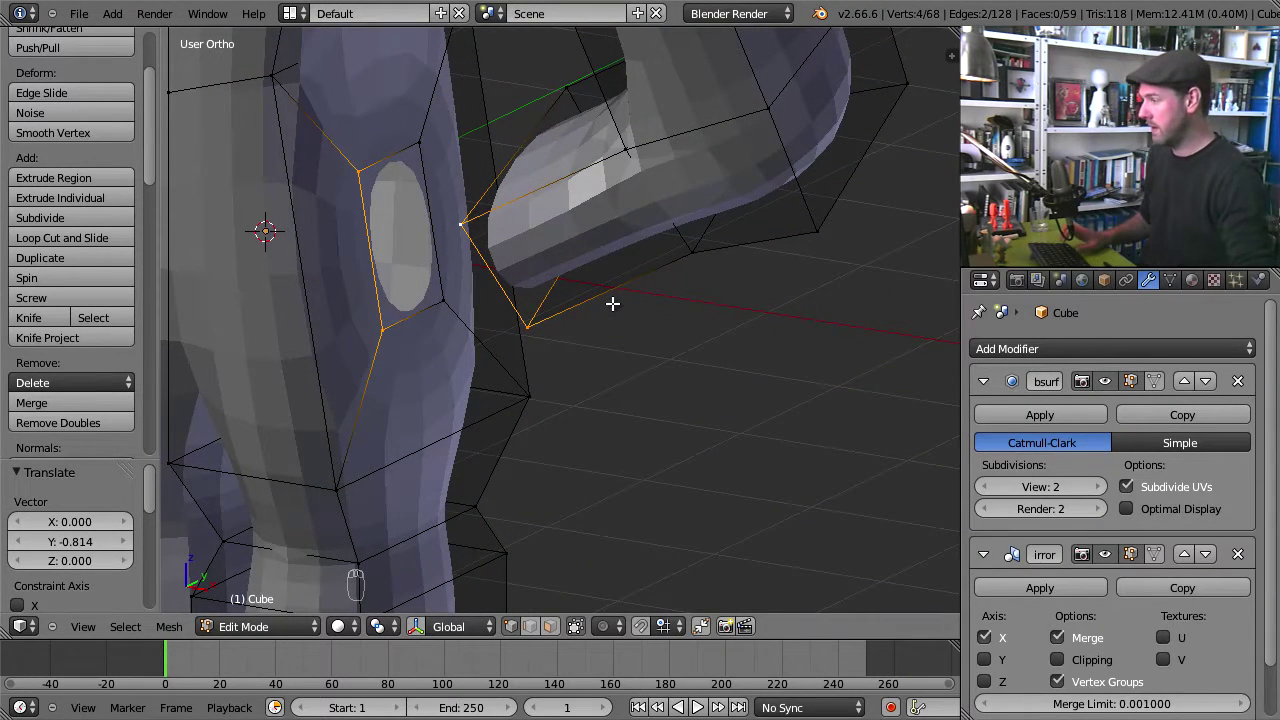
key(f)
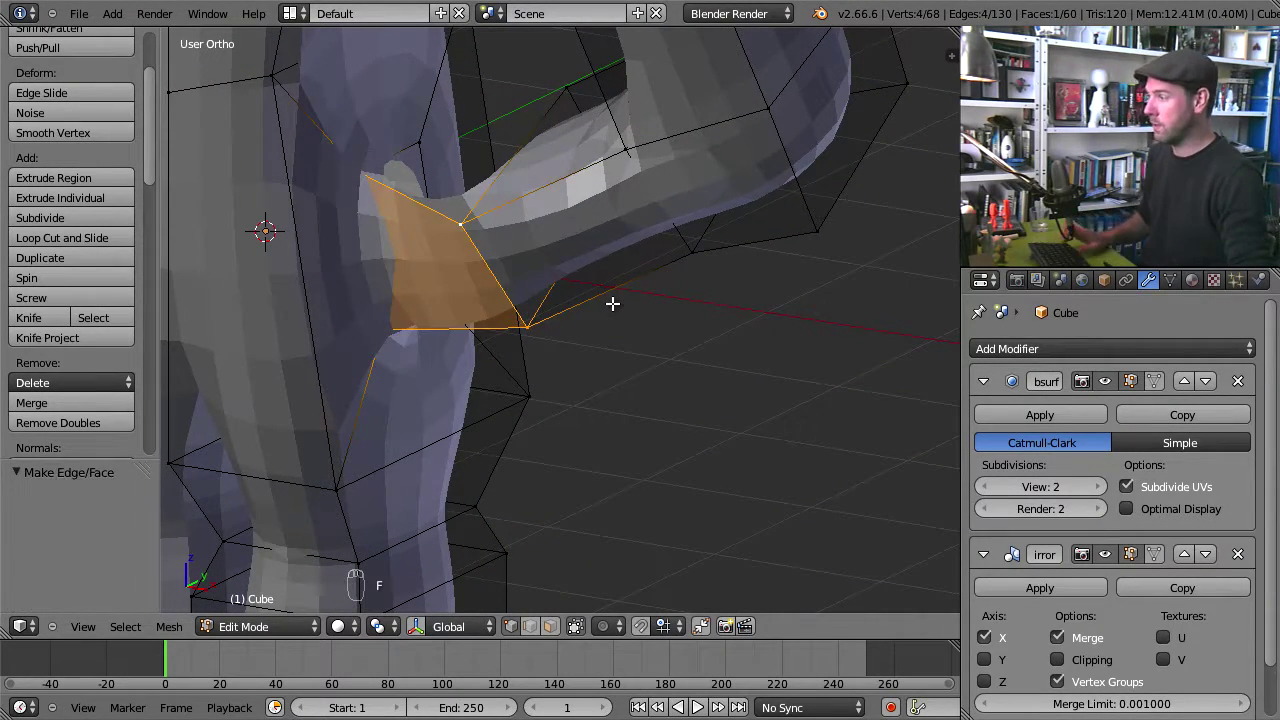
click(168, 625)
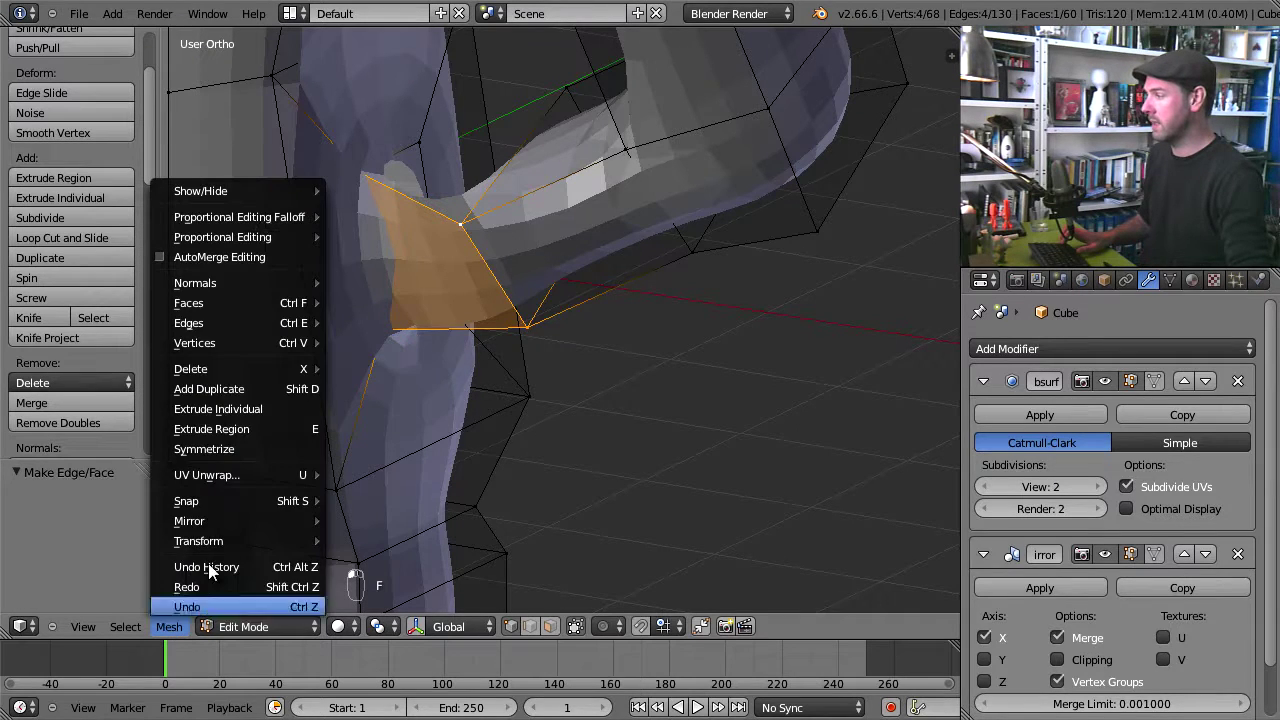
mouse_move(216, 303)
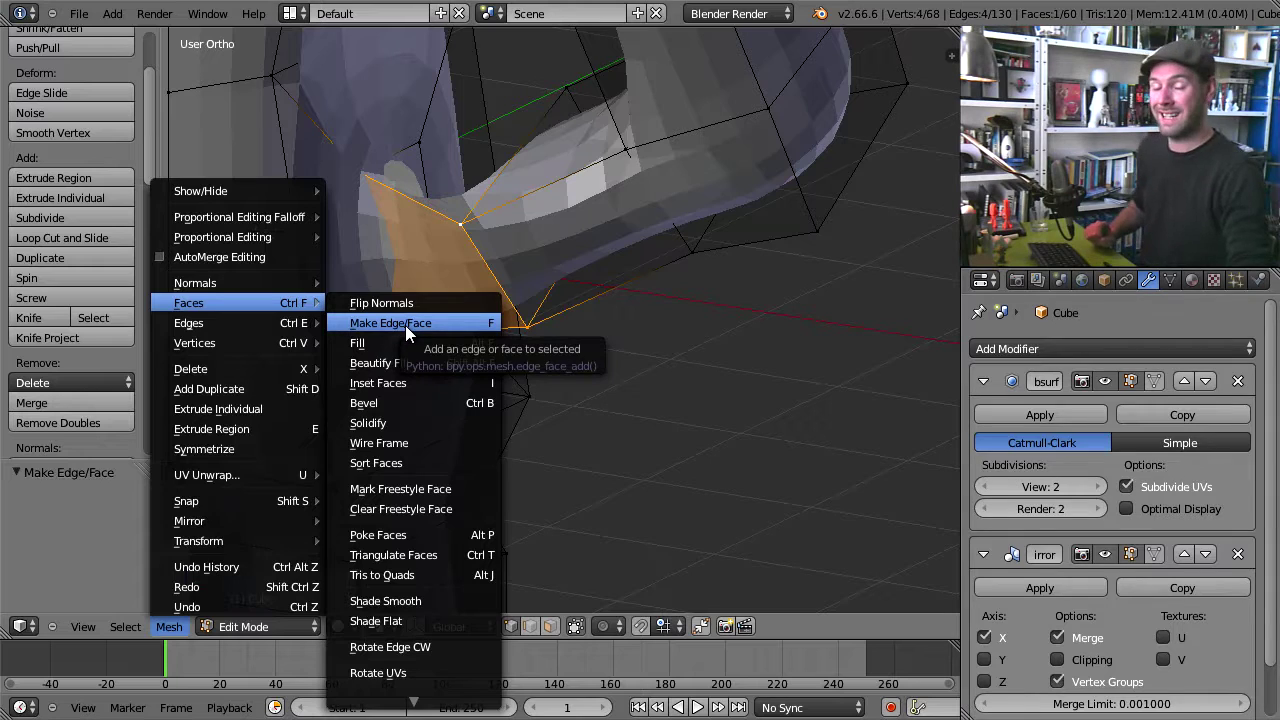
click(491, 330)
Step: Make a face joining the upper edge of the hip opening to the upper edge of the arm's open end
right_click(464, 224)
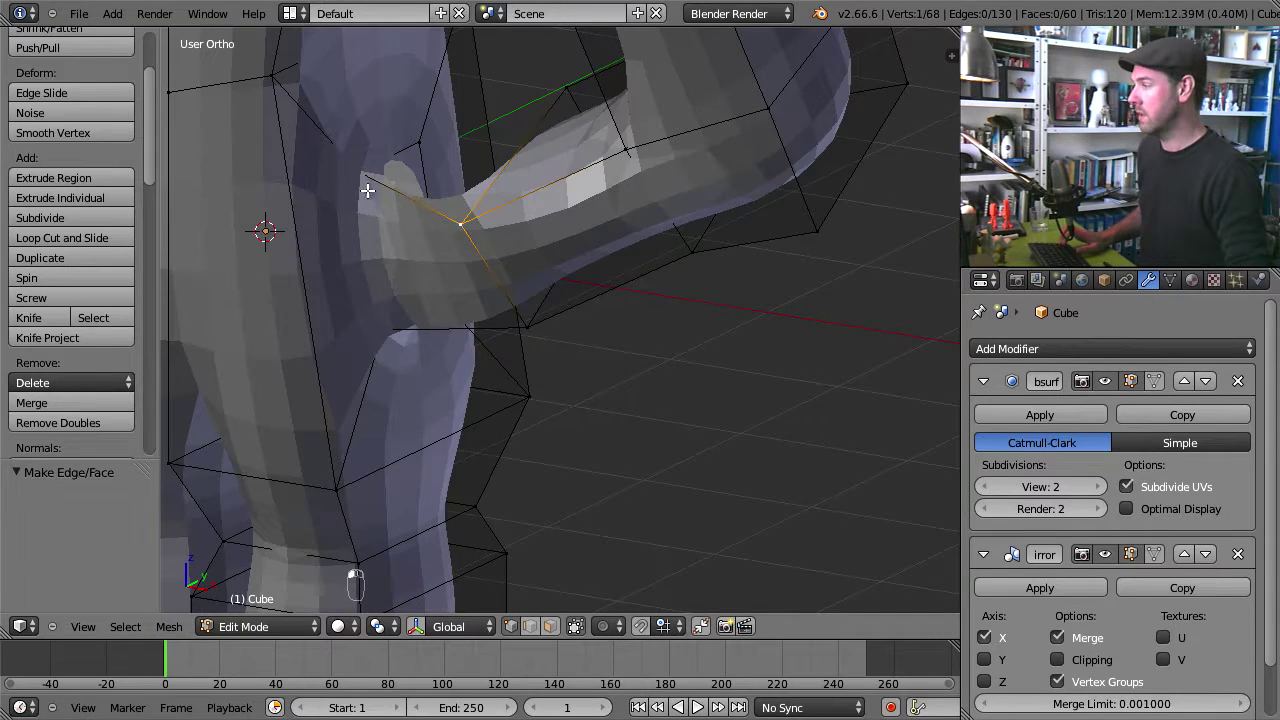
shift+right_click(362, 178)
shift+right_click(437, 137)
shift+right_click(566, 90)
key(f)
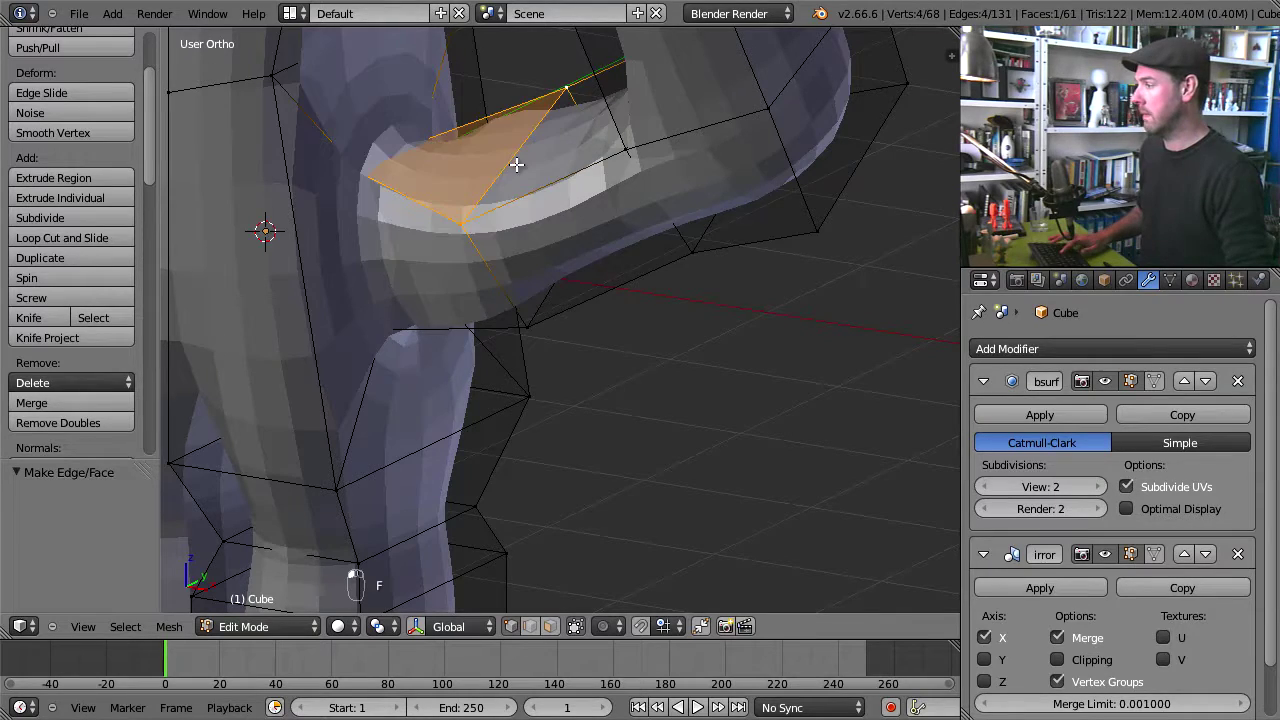
Step: Make a face joining the lower edge of the hip opening to the lower edge of the arm's open end
middle_drag(447, 292, 380, 291)
right_click(452, 230)
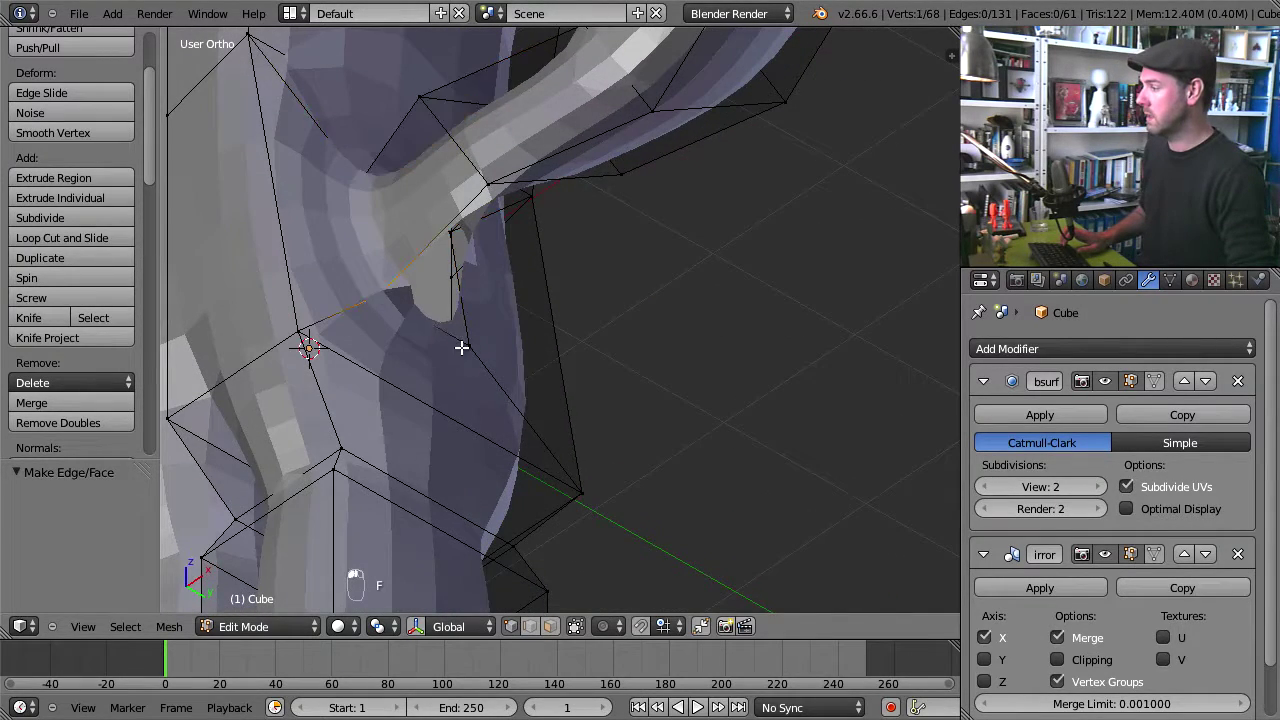
shift+right_click(465, 345)
shift+right_click(534, 186)
shift+right_click(621, 175)
key(f)
Step: Close the remaining gap at the back between the arm's end and the hip opening with a face
middle_drag(729, 123, 417, 223)
right_click(417, 223)
shift+right_click(457, 137)
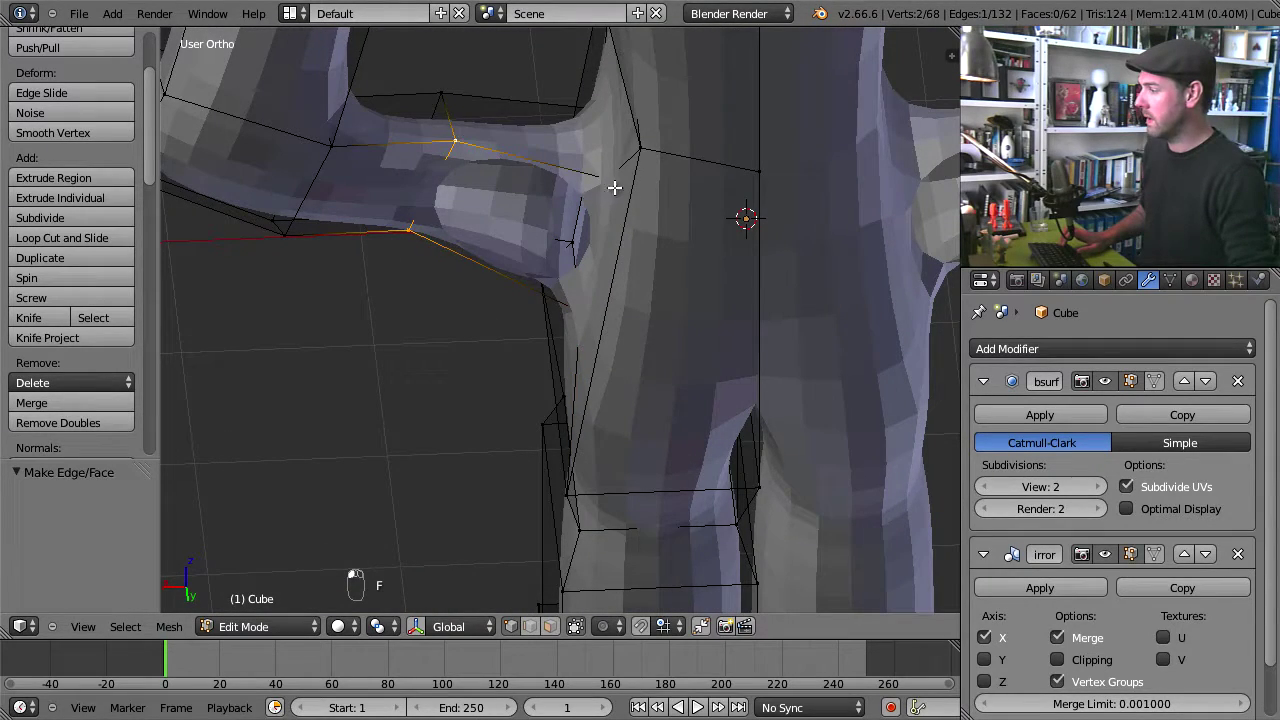
shift+right_click(568, 310)
key(f)
middle_drag(509, 277, 507, 270)
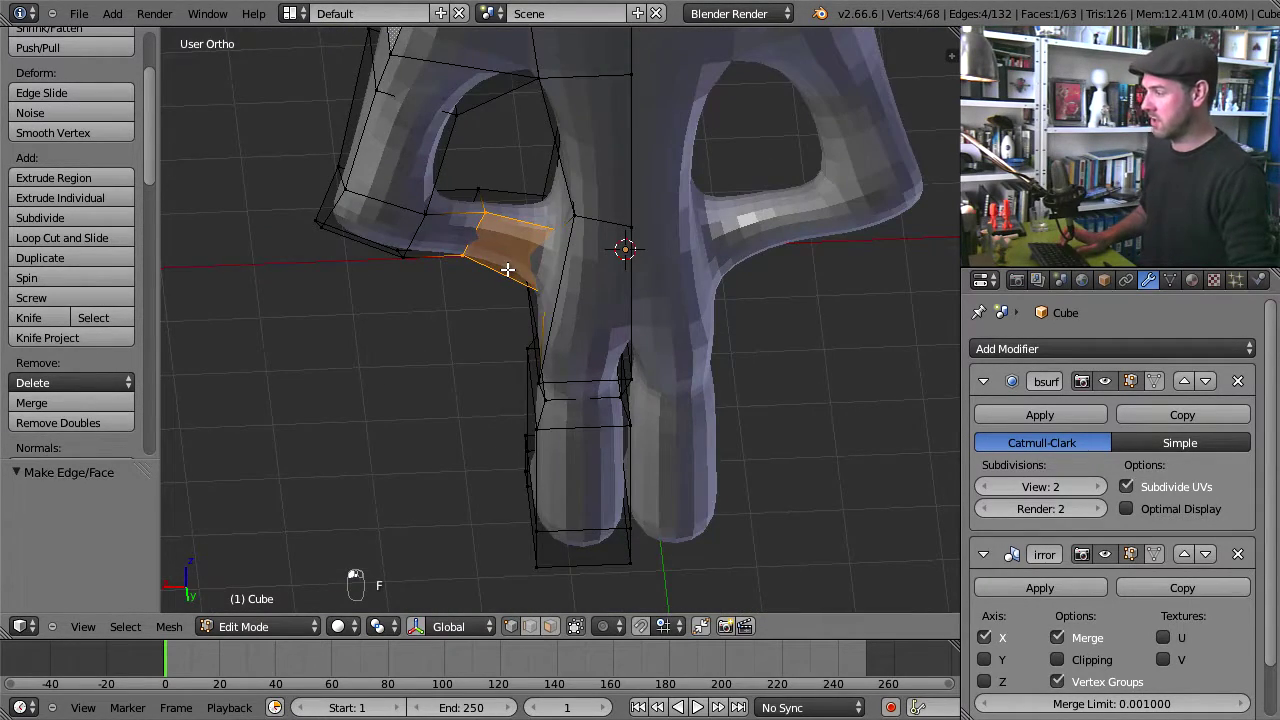
Step: In the front view, select the edge loop where the arm's end meets the bridge and move it about -0.13 along X and 0.35 up
key(KP_1)
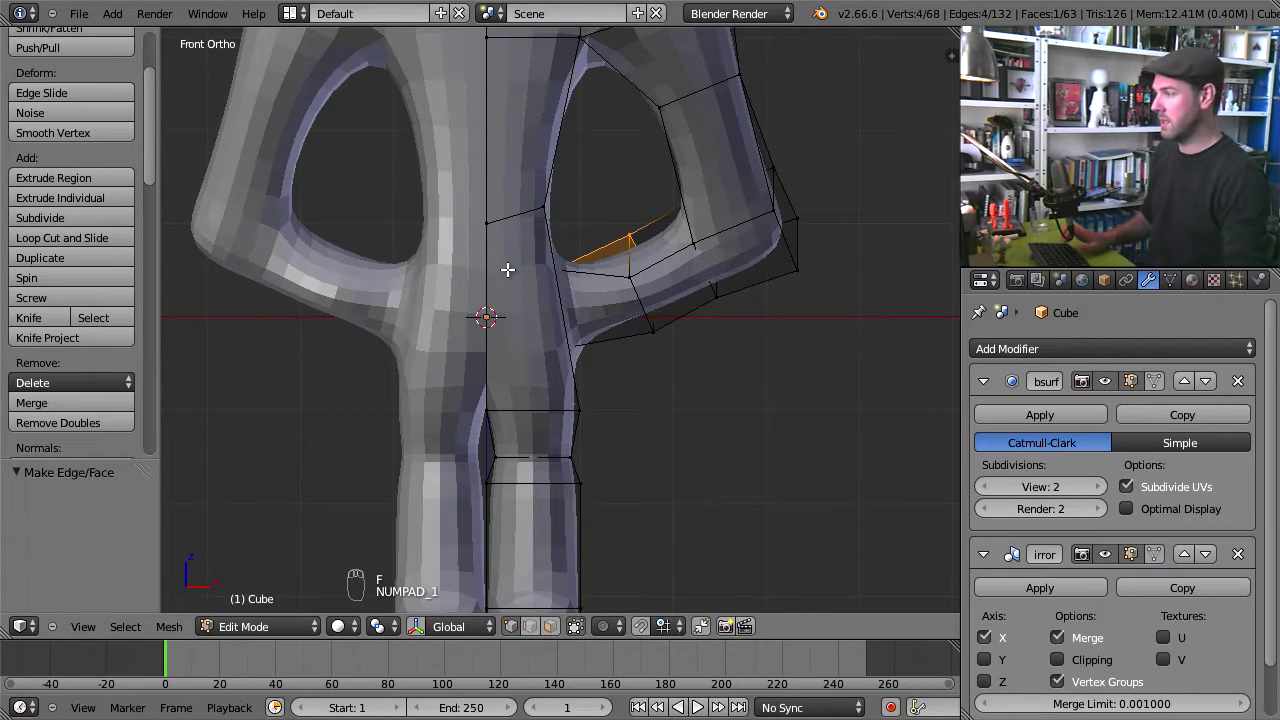
alt+right_click(646, 300)
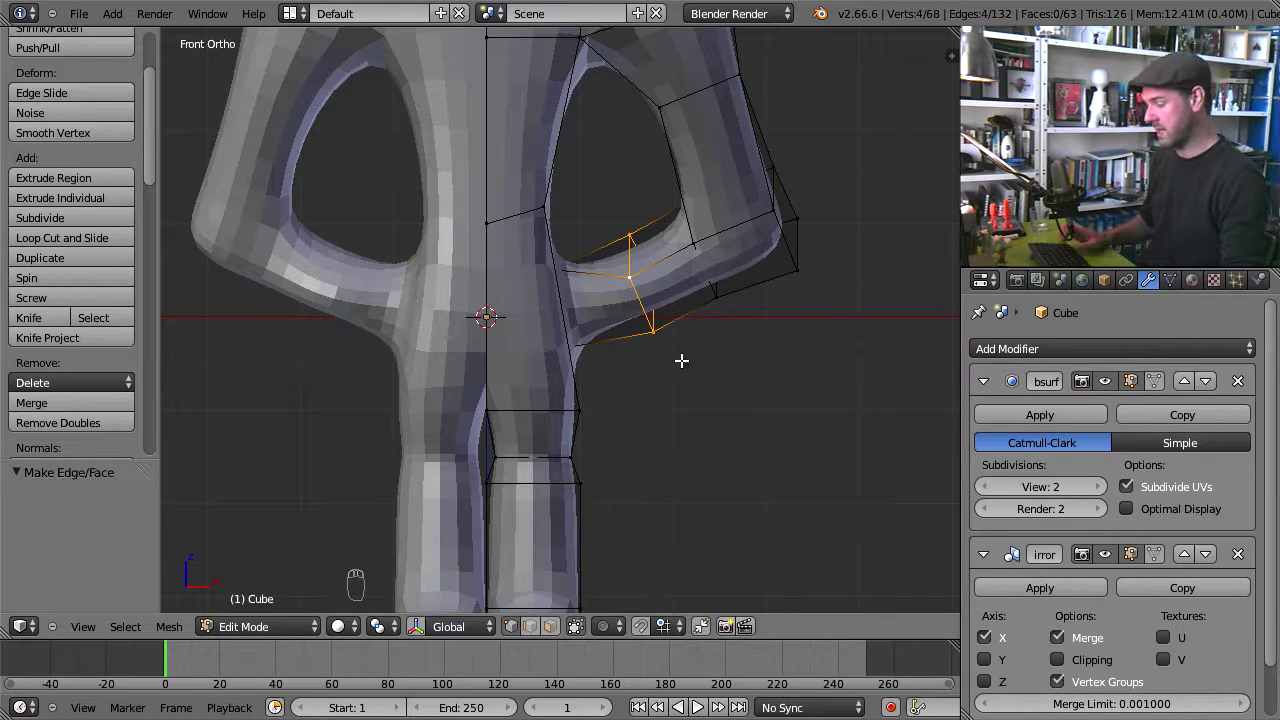
key(g)
click(674, 324)
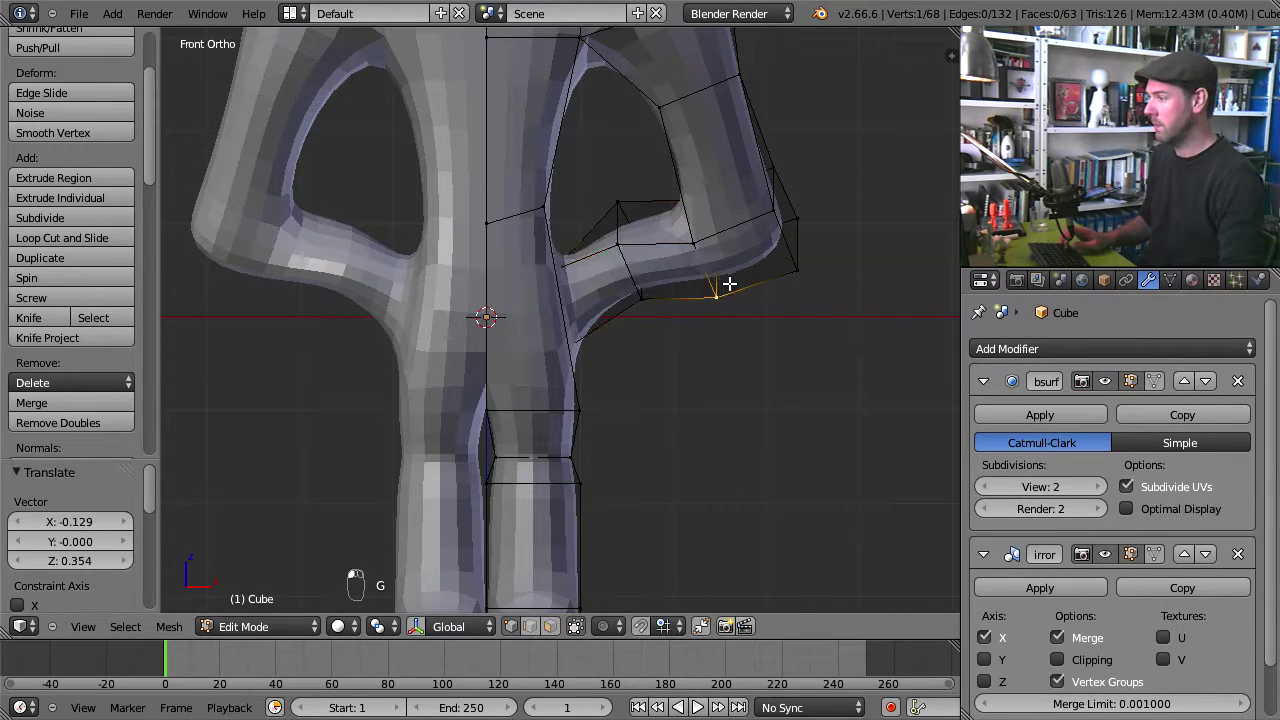
Step: In wireframe display, select the elbow section's eight vertices and shift them up and inward, the last move about -0.23 along X and -0.03 along Z
key(z)
key(b)
mouse_move(674, 325)
mouse_down()
mouse_move(720, 266)
mouse_move(848, 187)
mouse_up()
key(g)
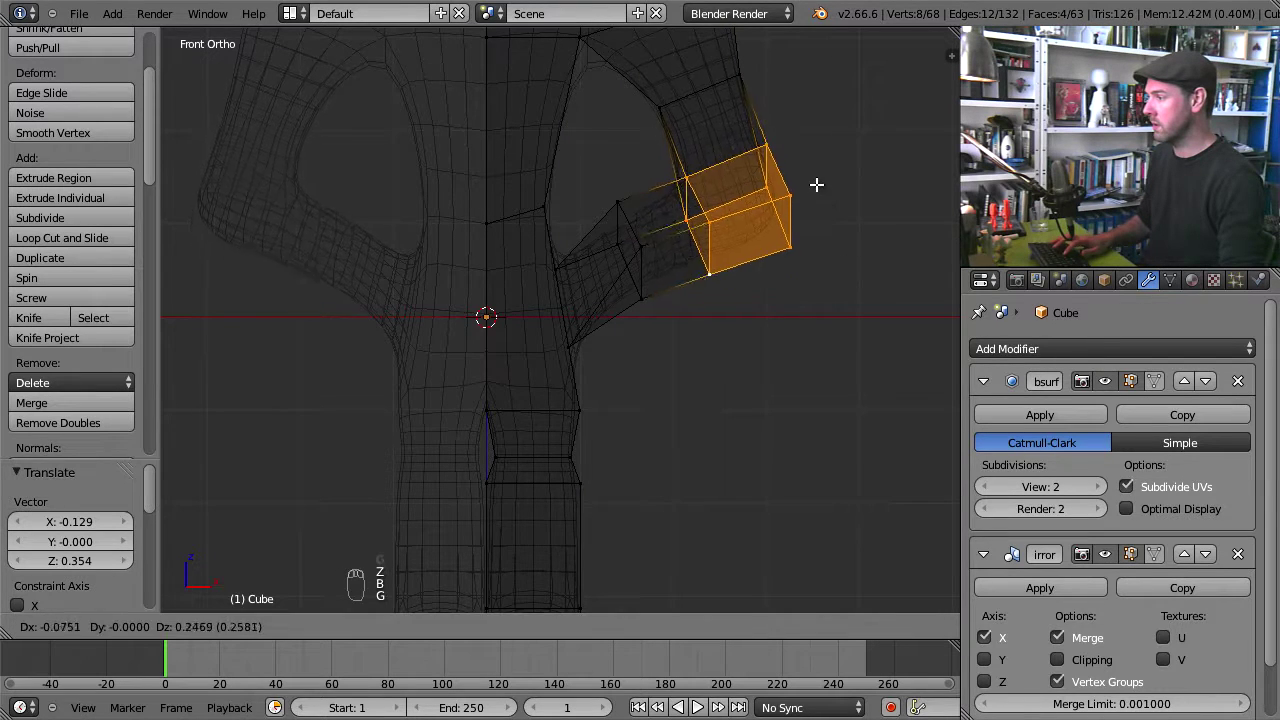
click(803, 163)
key(g)
click(723, 211)
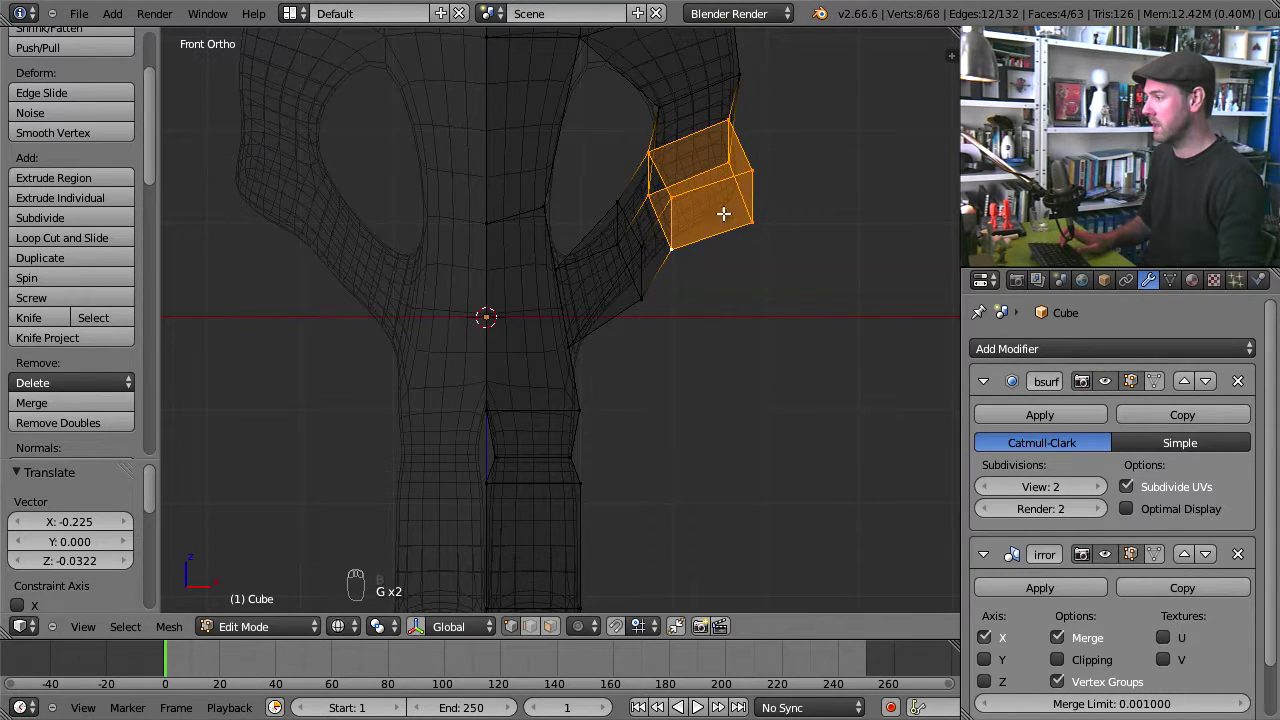
Step: Scale the edge loop at the lower forearm to about 0.63 and move it about -0.32 along X and -0.04 along Z
key(s)
click(666, 273)
key(g)
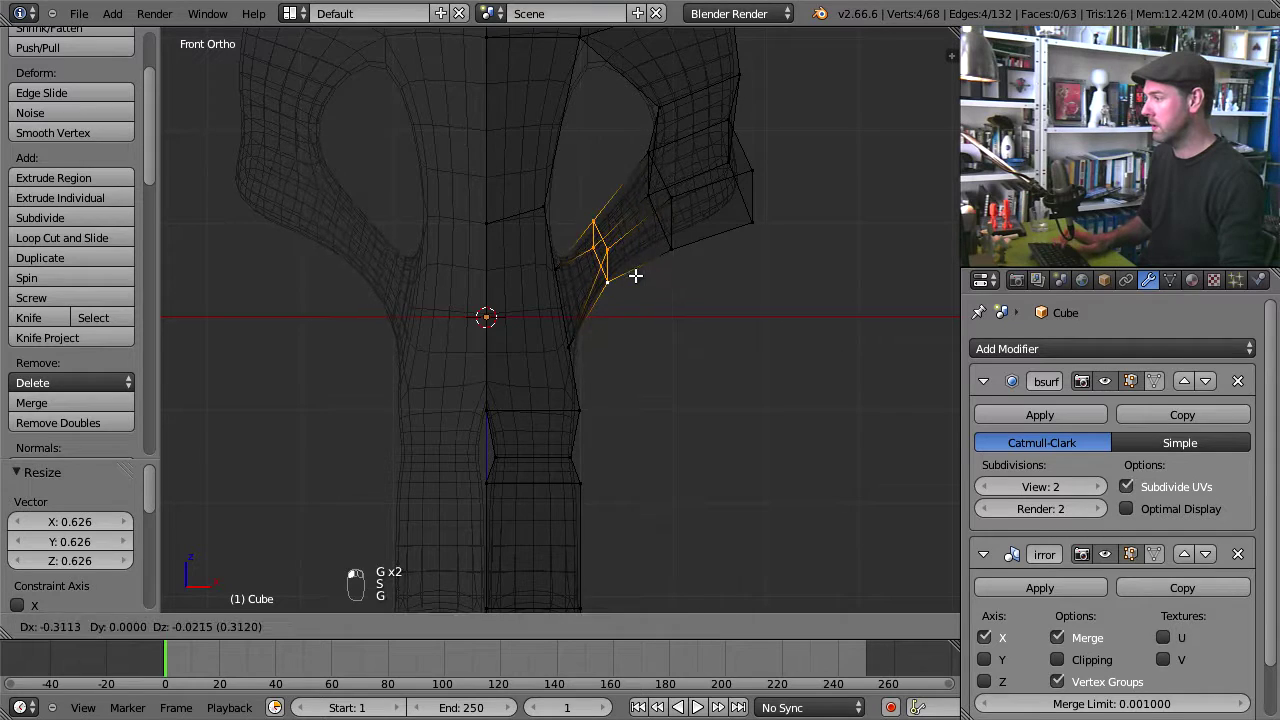
click(650, 274)
Step: Select the two outer corner vertices of the elbow in wireframe display and move them about -0.22 along X and 0.18 up
key(z)
shift+middle_drag(709, 234, 707, 294)
right_click(729, 312)
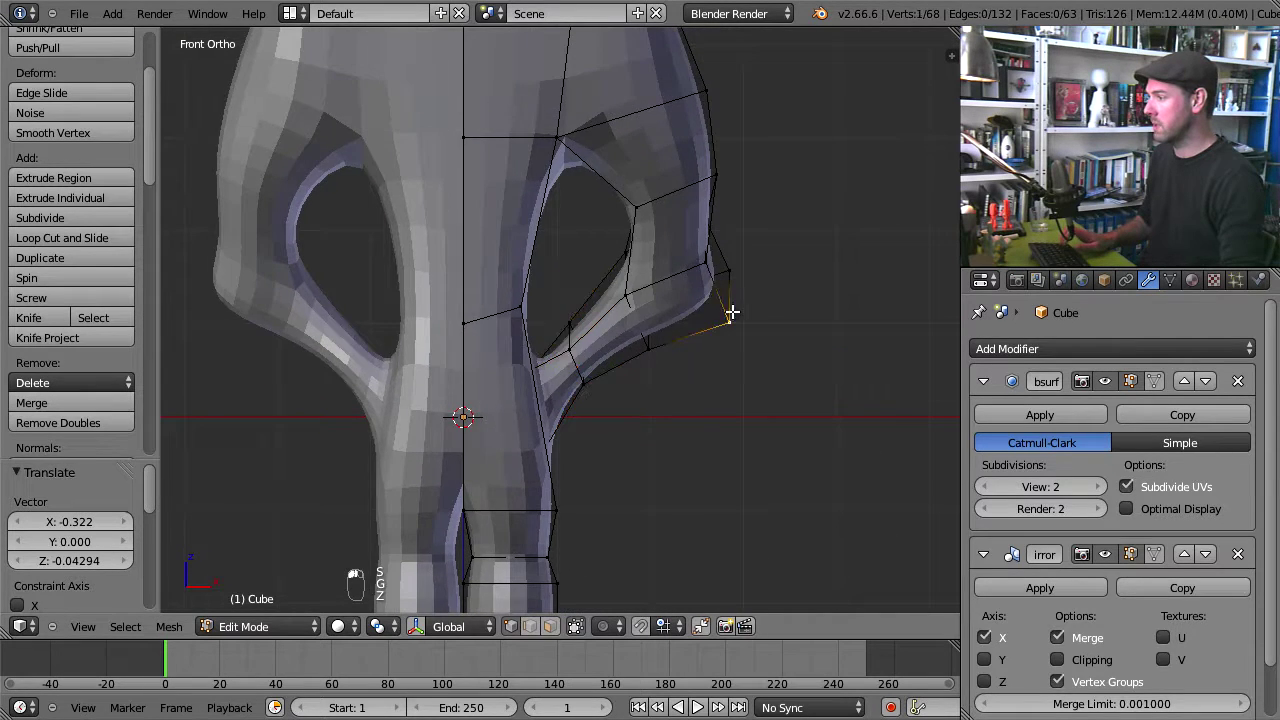
key(z)
key(g)
click(720, 262)
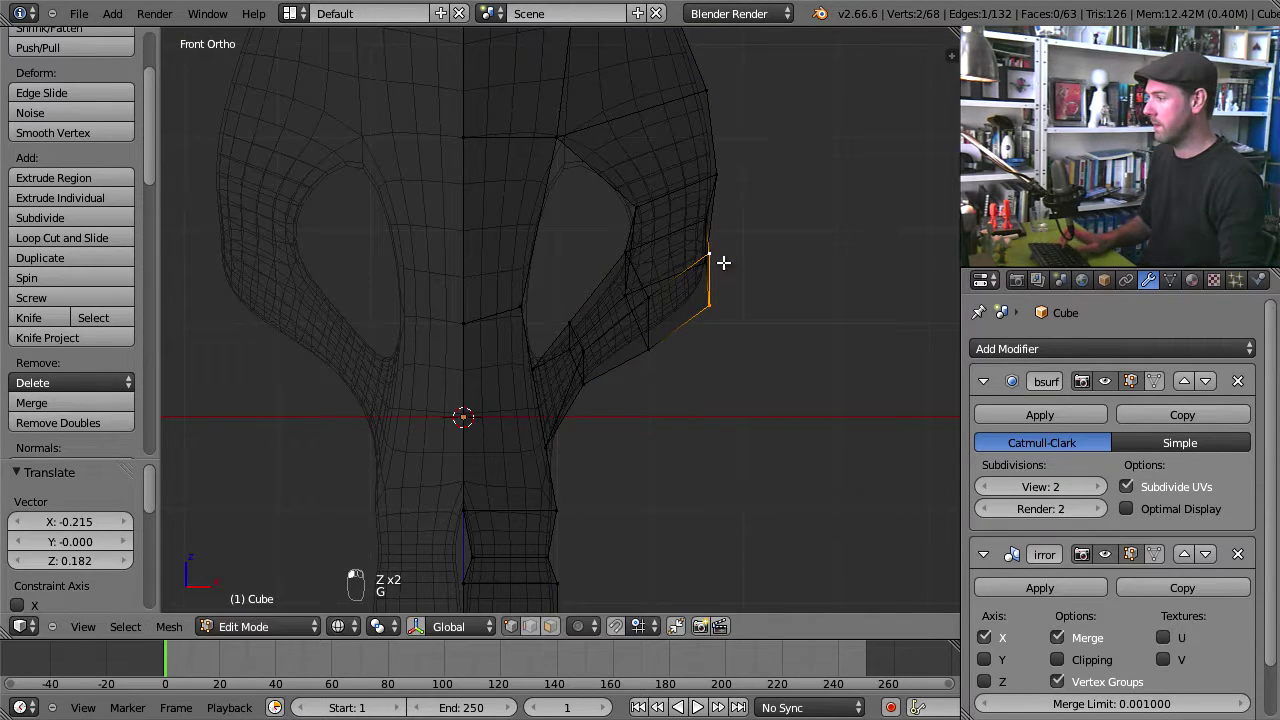
Step: Move the face on the elbow's outer side about -0.28 along X and 0.10 up, and return to solid display
alt+right_click(698, 222)
key(g)
click(709, 229)
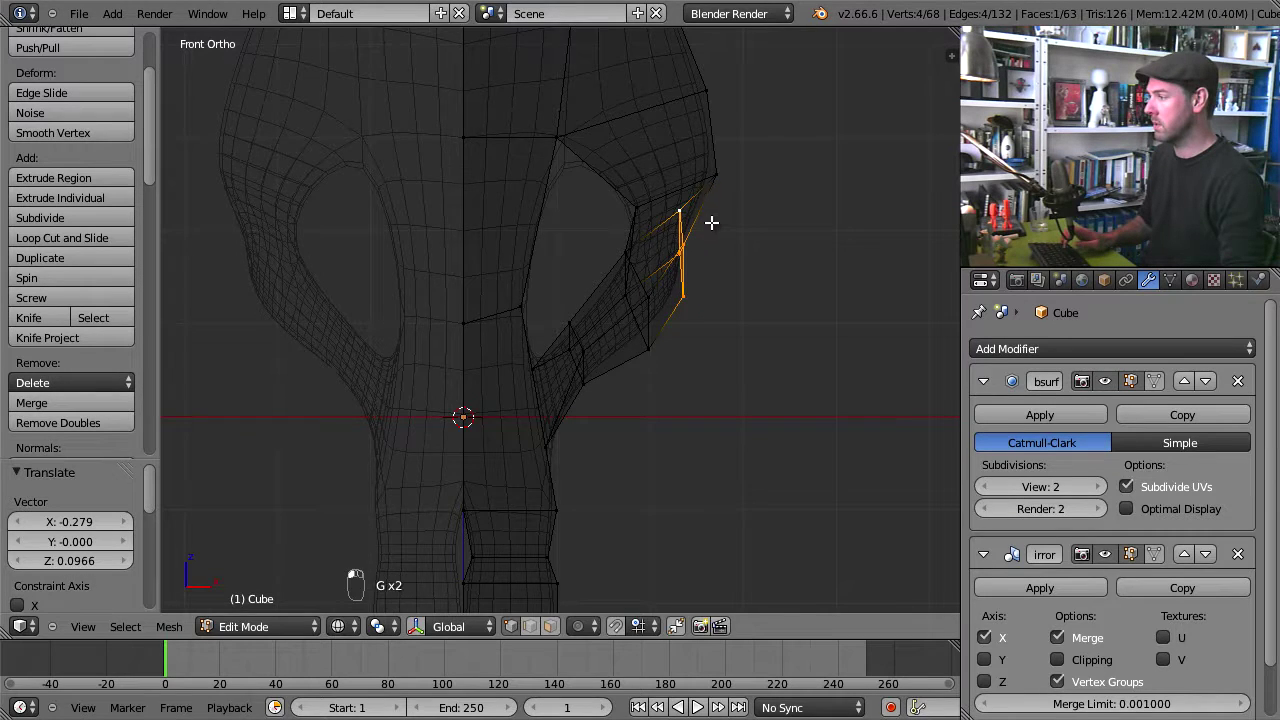
key(z)
Step: Scale the upper arm's edge loop to about 0.75 and move it about -0.34 along X and 0.47 up towards the shoulder
shift+middle_drag(723, 240, 706, 266)
alt+right_click(718, 270)
key(s)
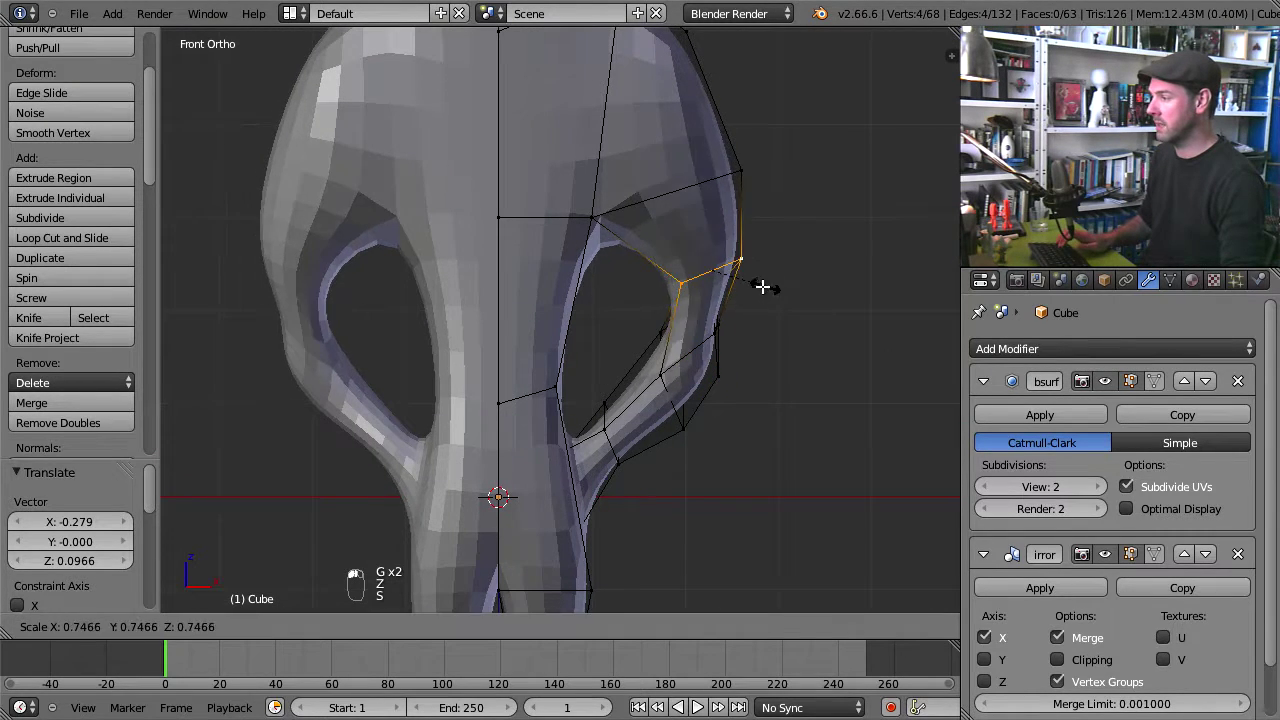
click(762, 288)
key(g)
click(753, 236)
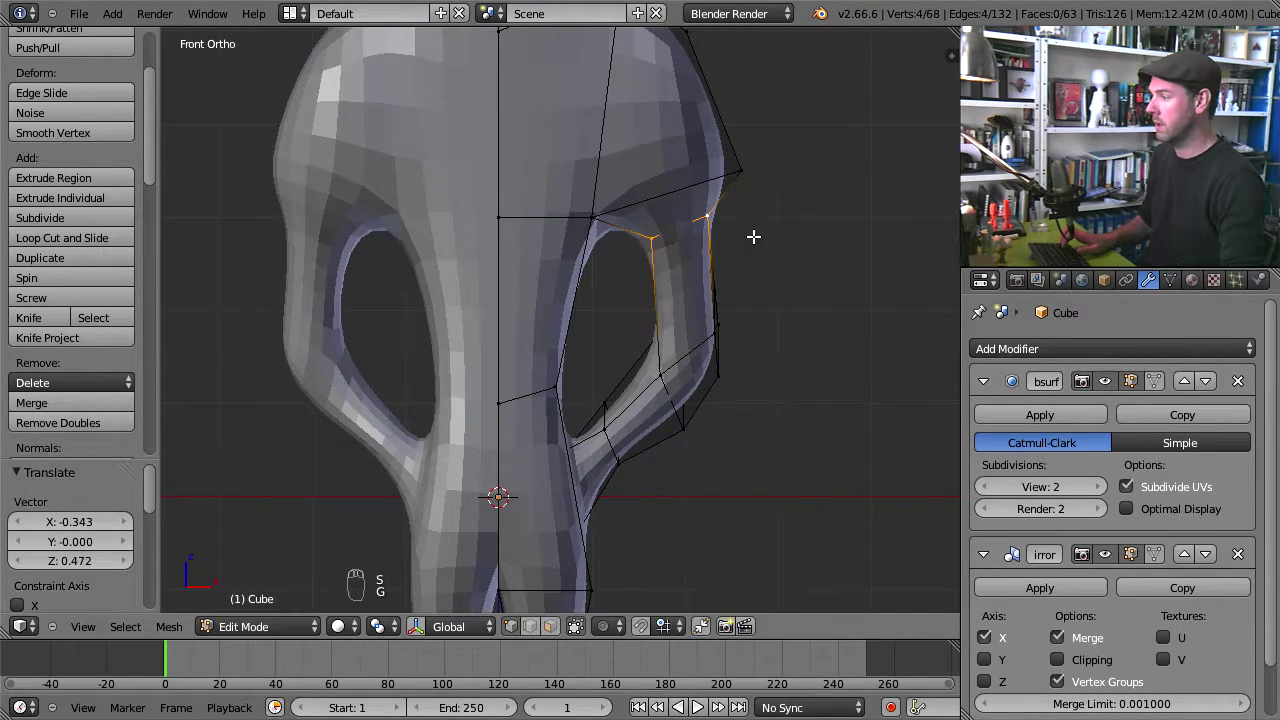
Step: Select the elbow's two inner and lower front vertices and move them about -0.08 along X and 0.22 up
scroll(753, 236, down, 2)
scroll(671, 299, up, 2)
scroll(713, 321, up, 2)
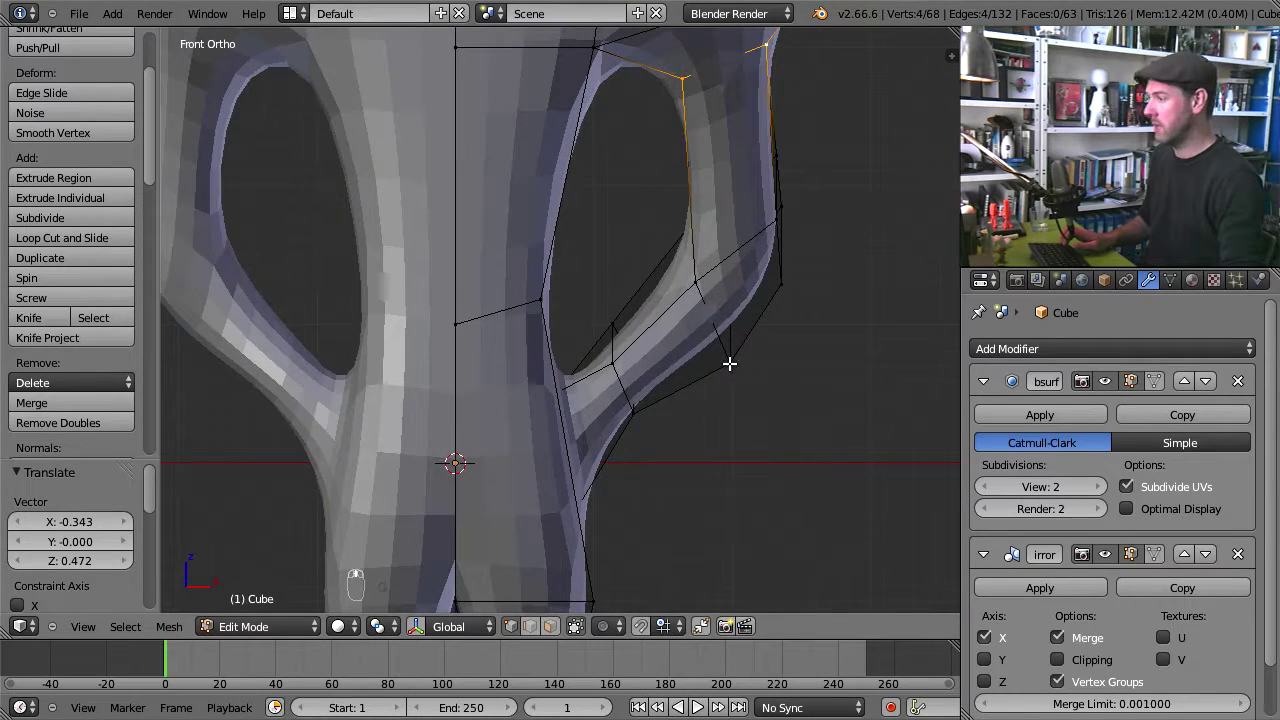
right_click(730, 364)
shift+right_click(712, 286)
key(g)
click(733, 288)
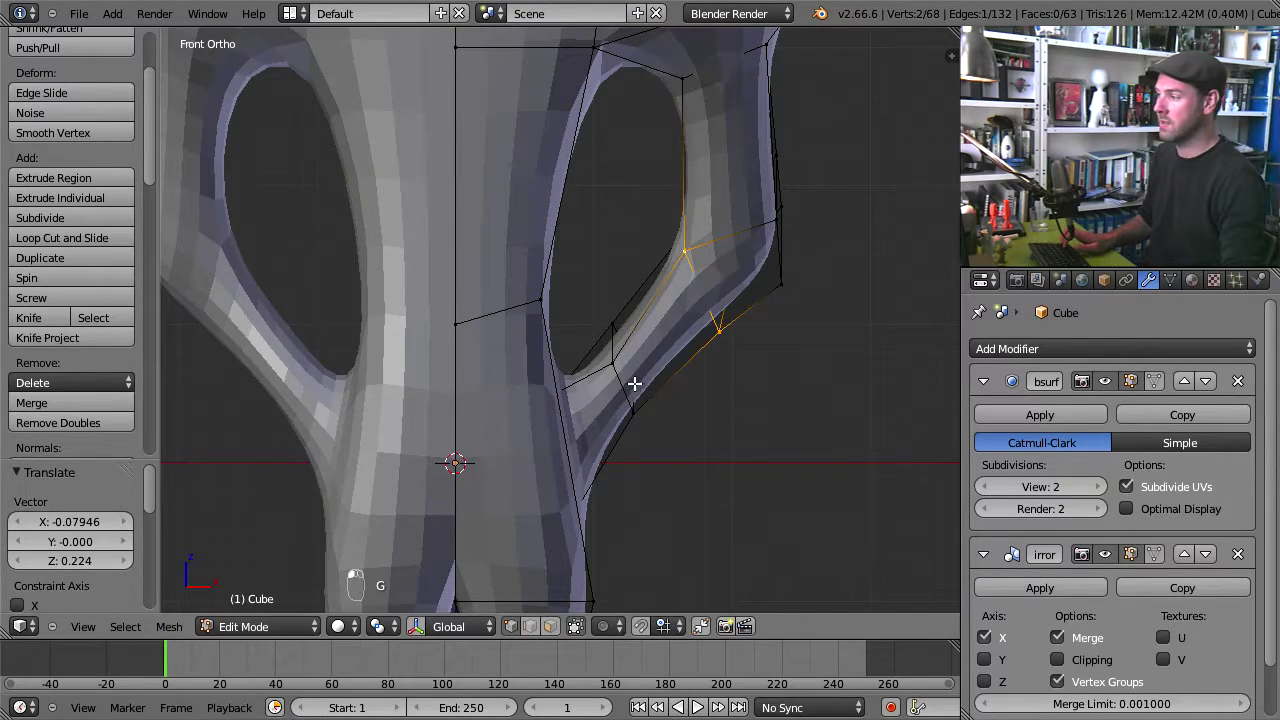
Step: Move the front vertex on the lower forearm's upper edge about -0.04 along X and 0.17 up
right_click(610, 347)
key(g)
click(640, 357)
scroll(660, 417, down, 3)
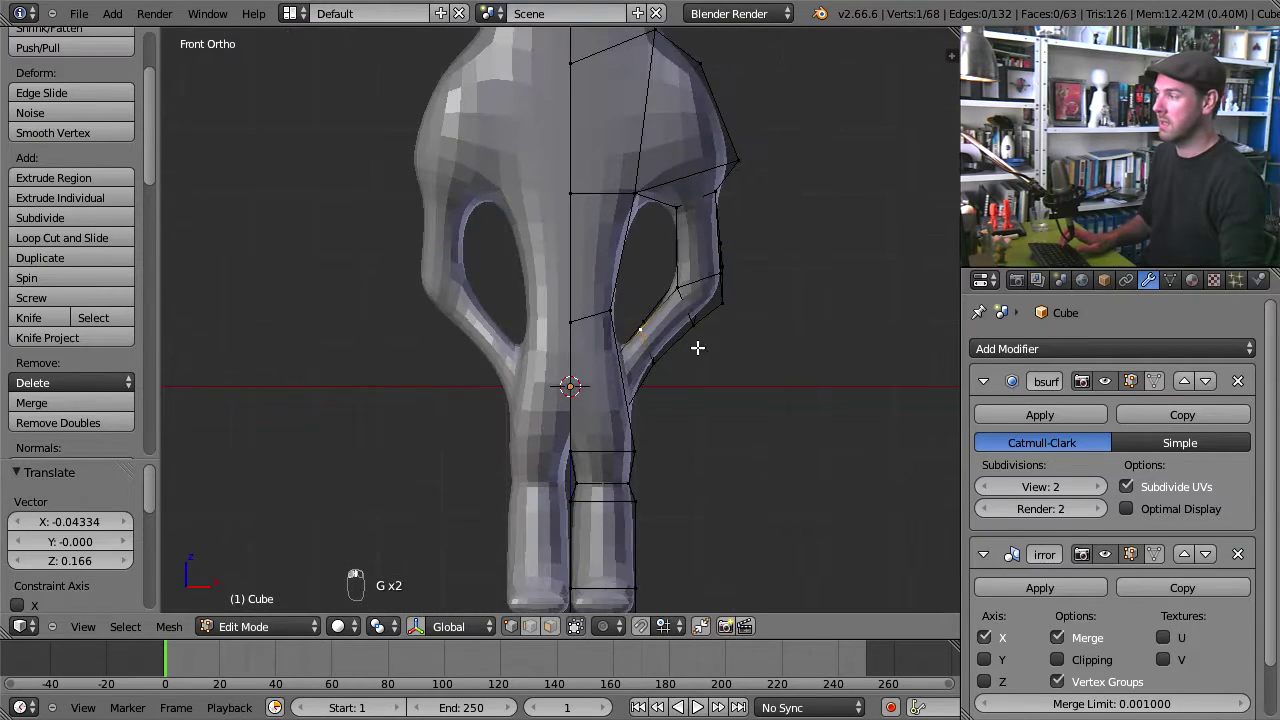
Step: Leave edit mode and set the Subdivision Surface modifier's viewport subdivisions to 3
scroll(697, 347, up, 2)
scroll(703, 386, down, 4)
middle_drag(703, 386, 697, 394)
key(Tab)
scroll(700, 330, up, 2)
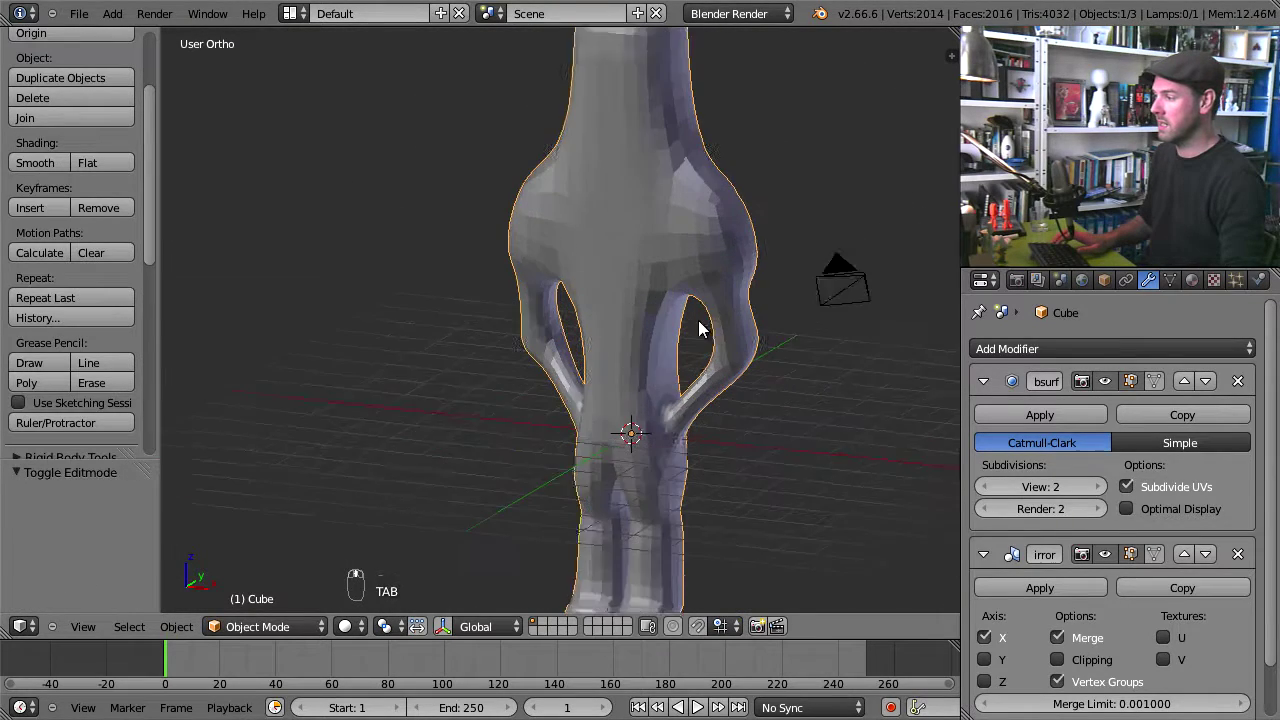
scroll(700, 330, up, 1)
click(1098, 487)
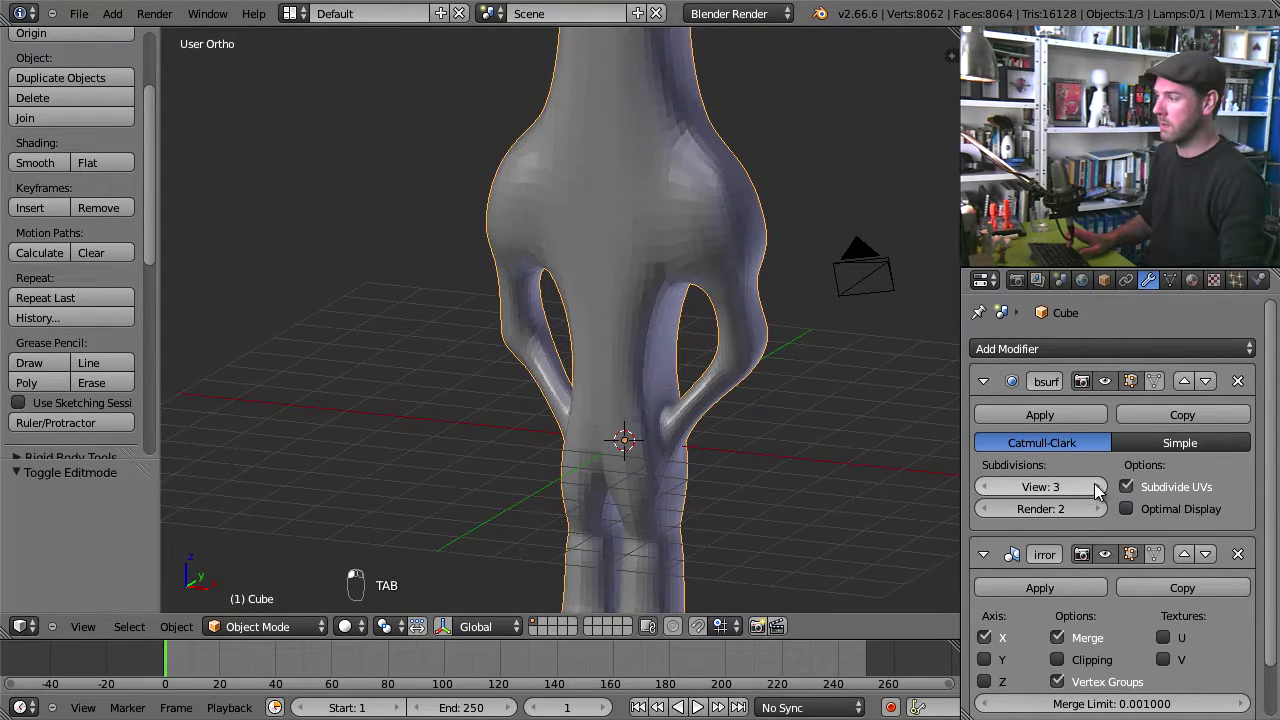
scroll(652, 421, down, 4)
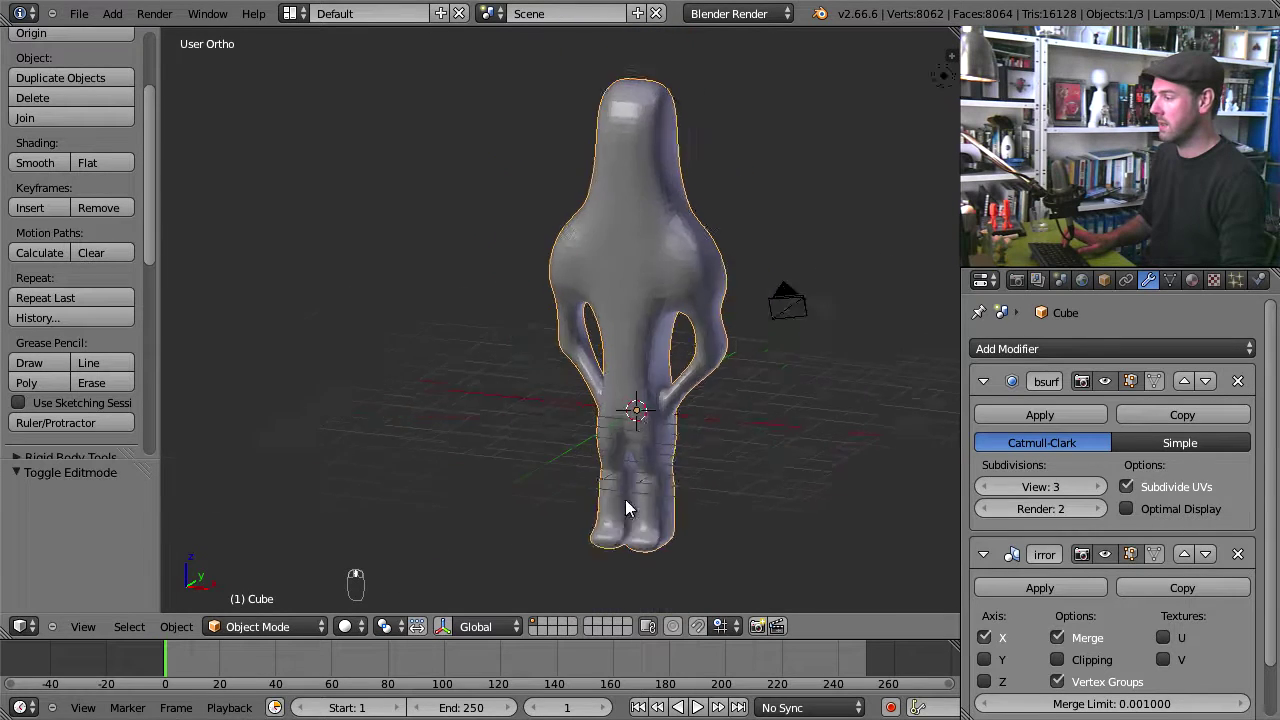
middle_drag(626, 509, 574, 318)
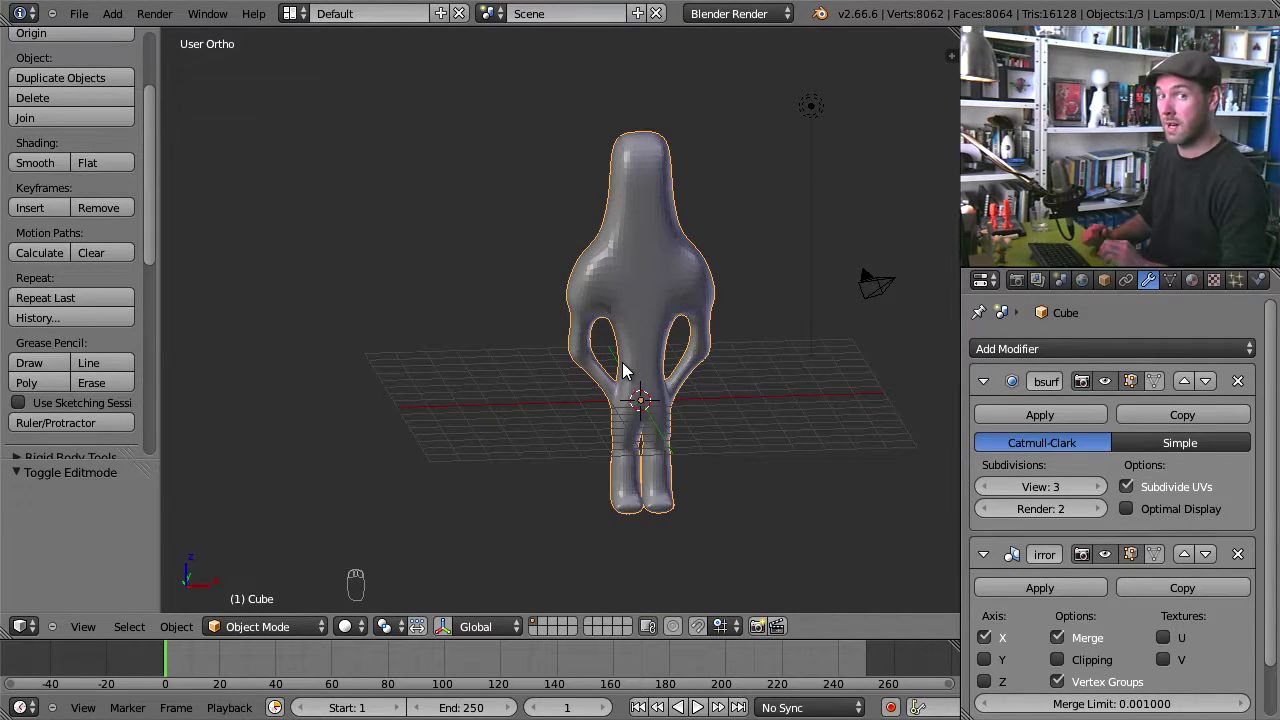
middle_drag(623, 370, 643, 400)
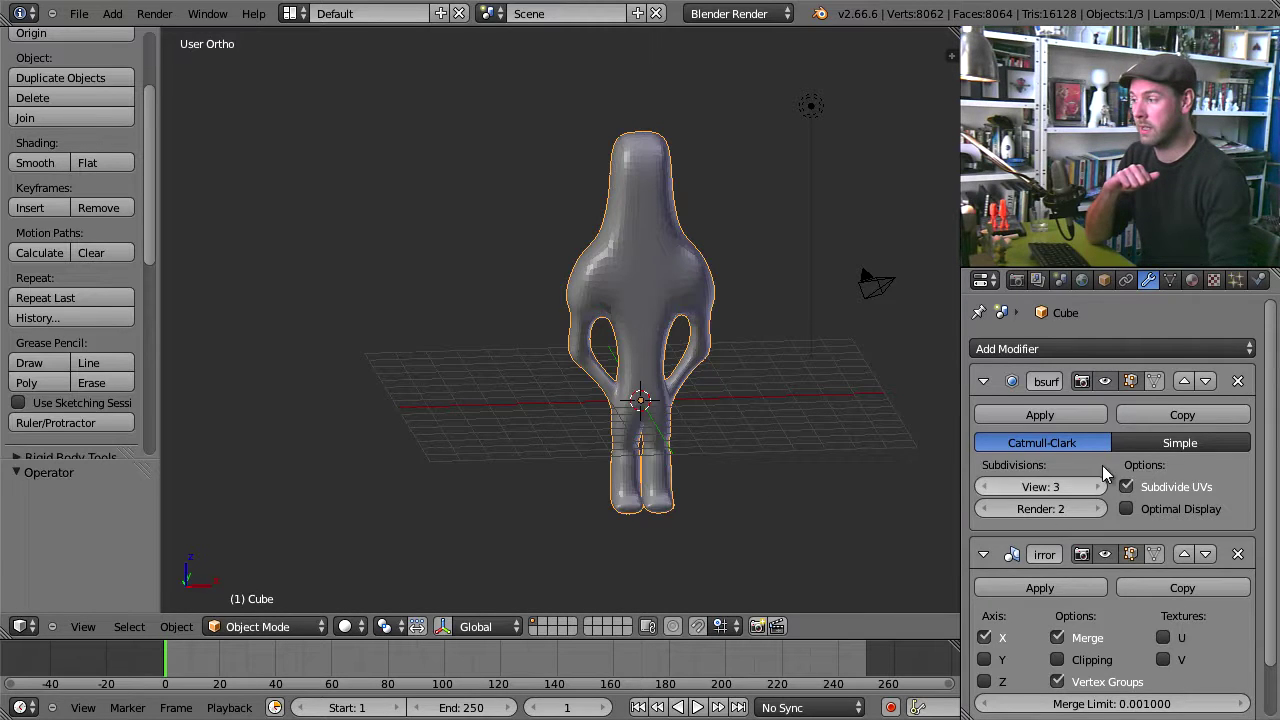
Step: Hide the Subdivision Surface modifier's effect in the viewport and return to editing the mesh in the front view
click(1105, 381)
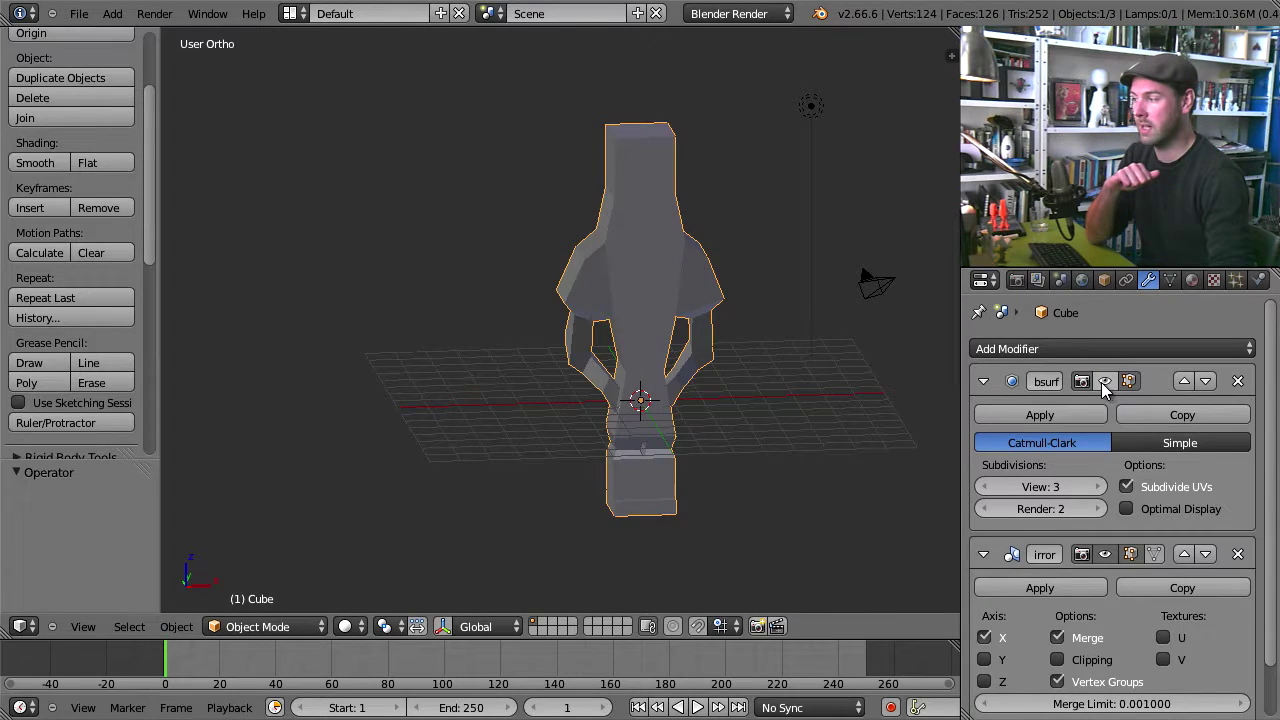
key(Tab)
middle_drag(600, 343, 626, 255)
key(KP_1)
scroll(662, 250, up, 4)
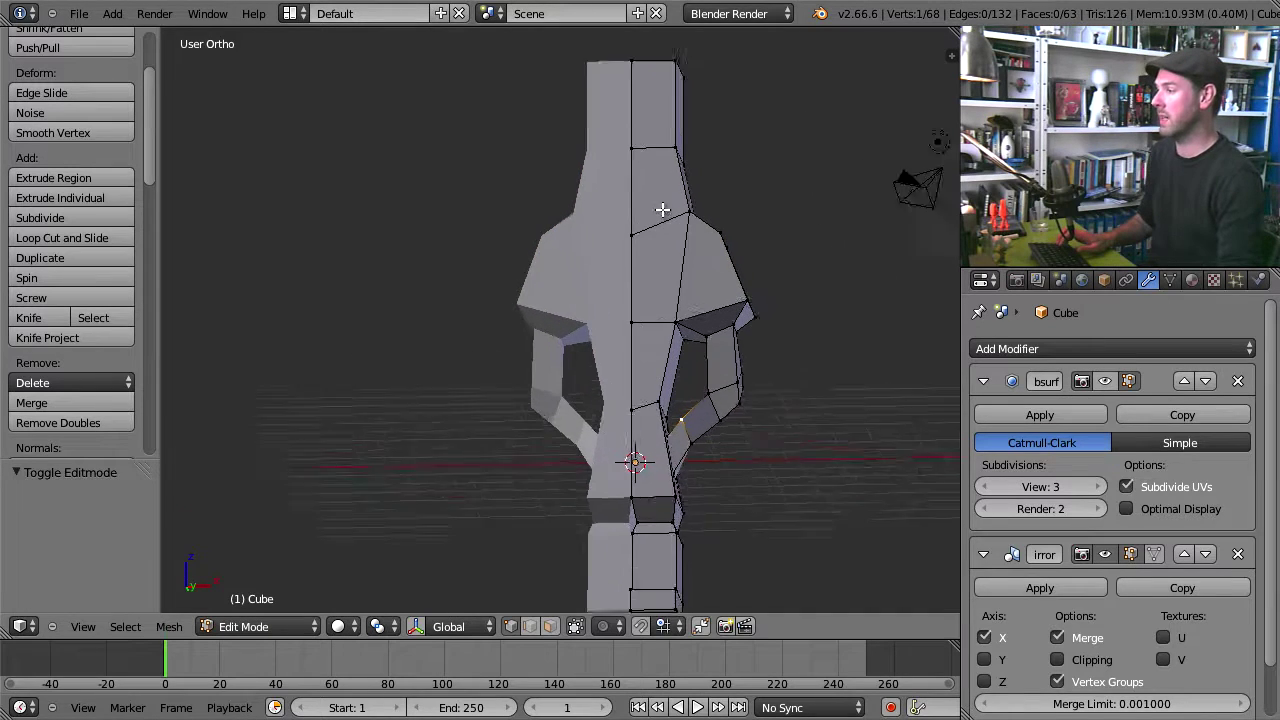
shift+middle_drag(638, 300, 646, 483)
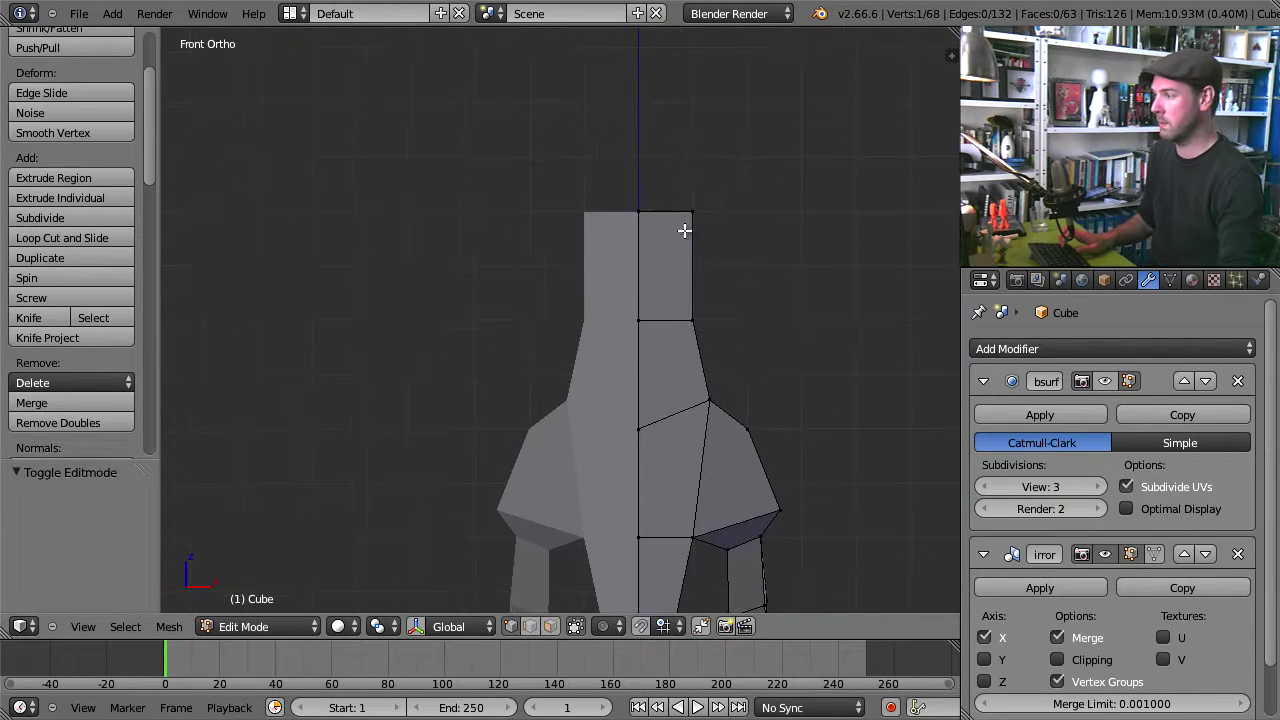
Step: In the right side view, move the shoulder's upper front vertex about 0.59 along Y and -0.04 along Z
right_click(688, 217)
middle_drag(670, 278, 557, 320)
shift+middle_drag(664, 368, 580, 250)
right_click(644, 330)
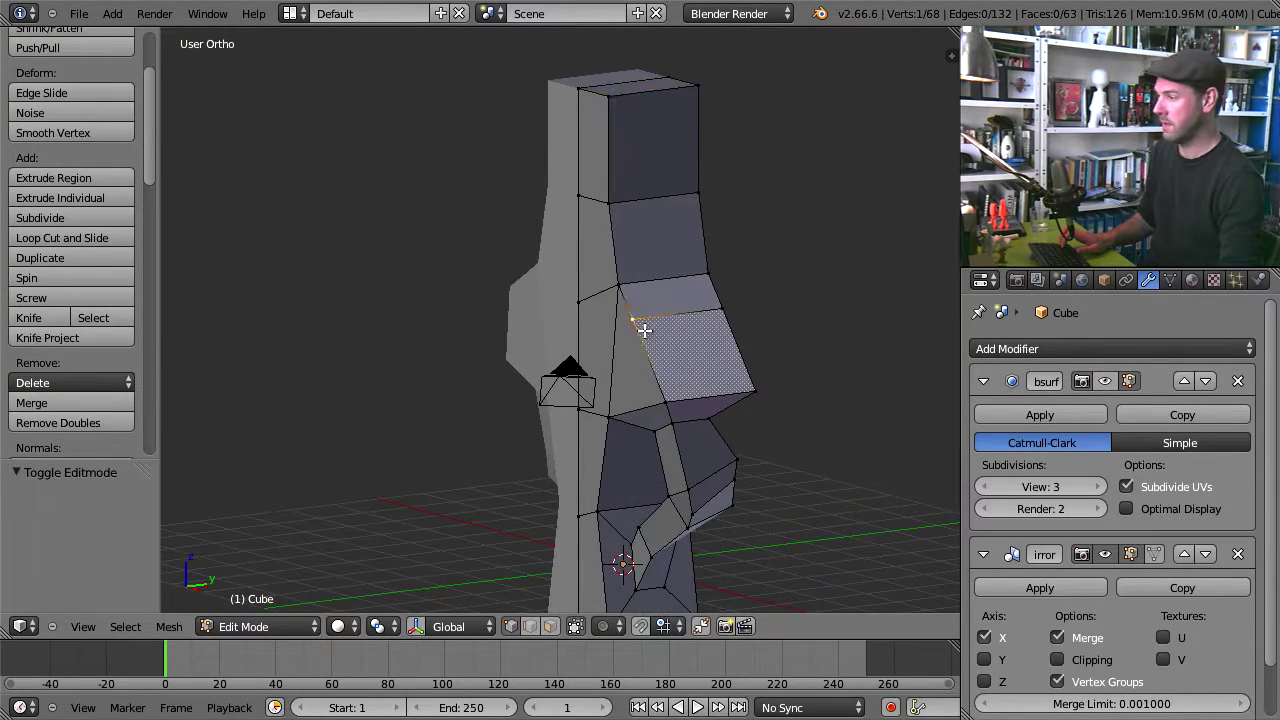
key(KP_3)
key(g)
click(677, 337)
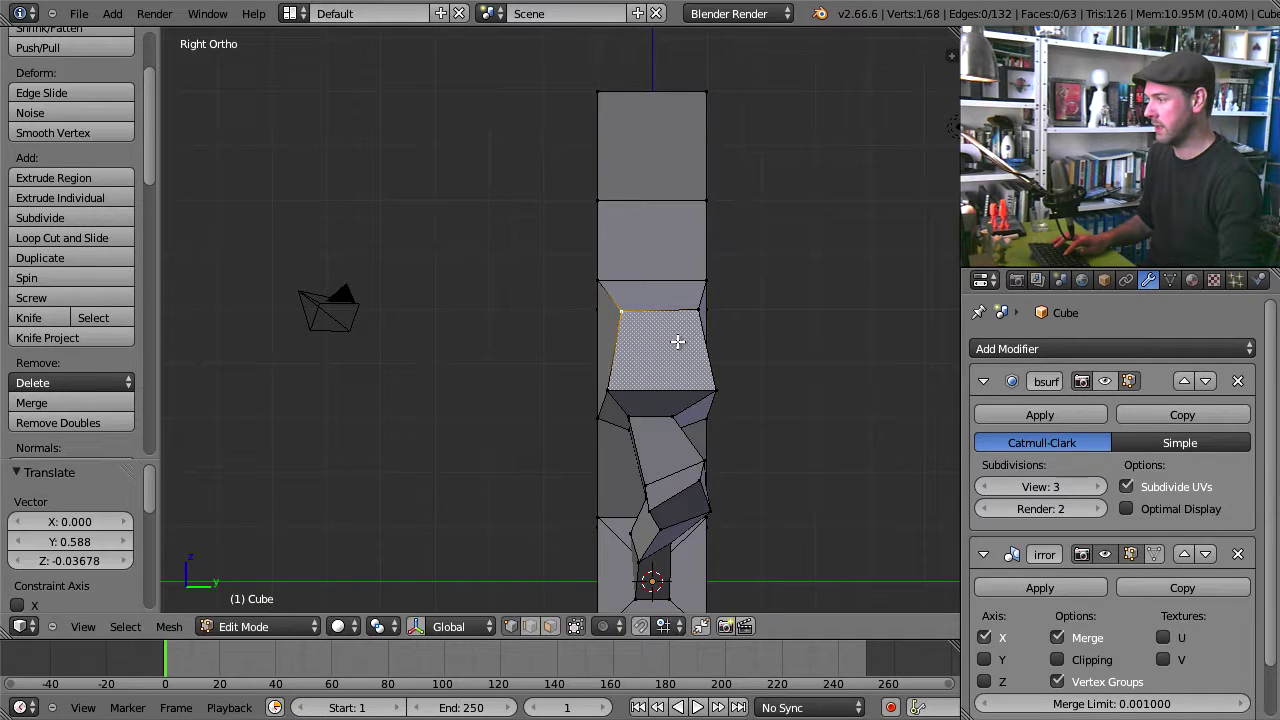
Step: Move the shoulder's upper back vertex inward and its lower back vertex about -0.68 along Y and 0.02 up
key(g)
click(671, 318)
right_click(710, 389)
key(g)
click(680, 390)
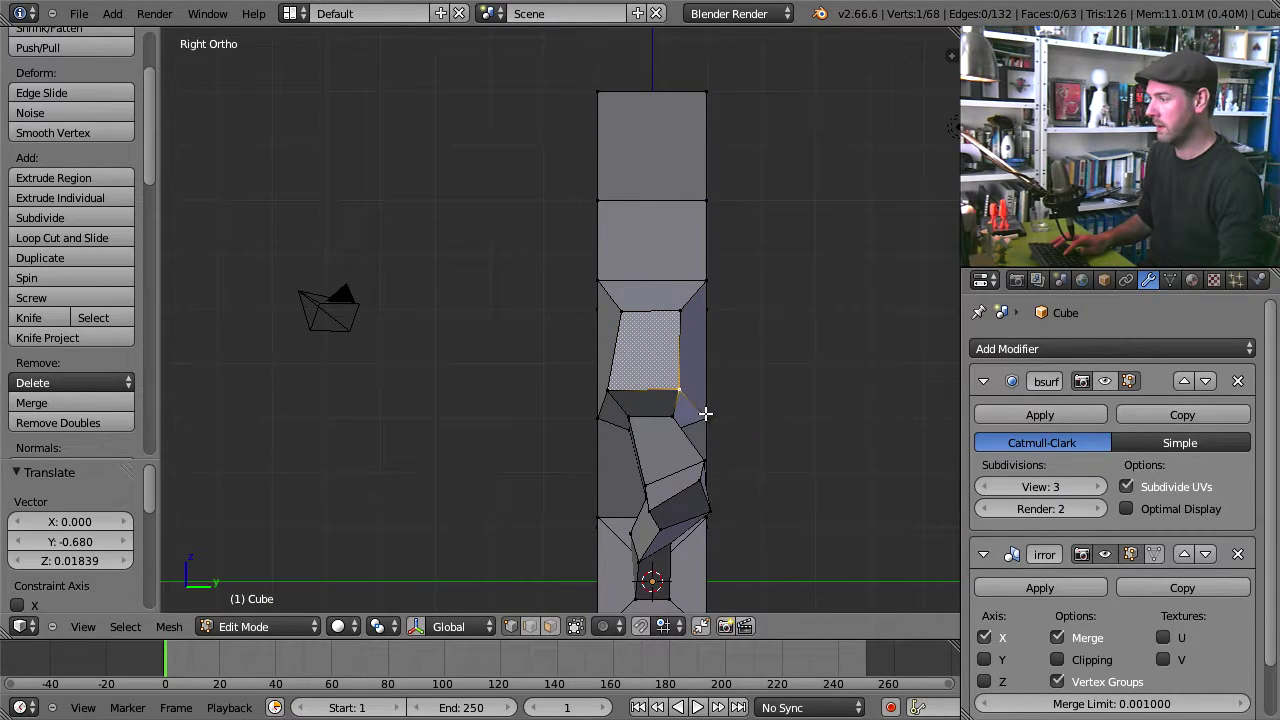
Step: Move the back armpit vertex about -0.35 and the neighbouring centre-line vertex about -0.29 along Y, and show the subdivision smoothing in the viewport again
right_click(705, 414)
key(g)
click(682, 412)
shift+middle_drag(686, 409, 749, 343)
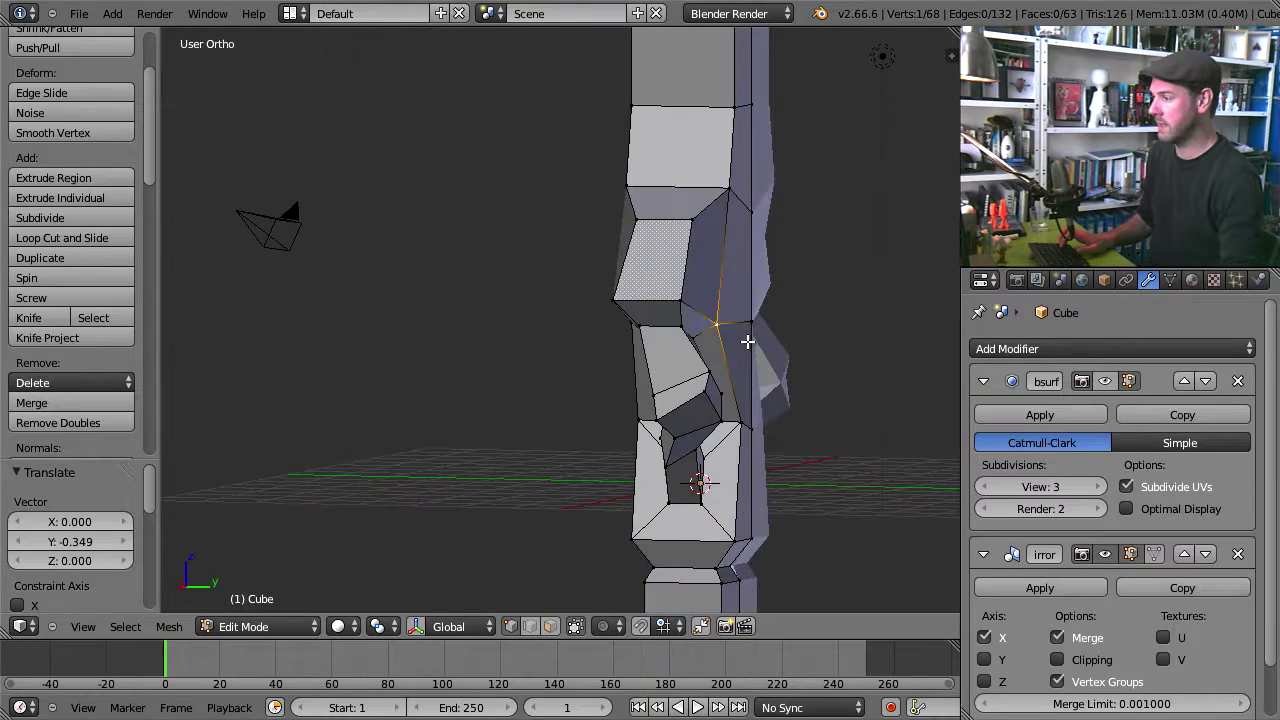
key(KP_3)
key(g)
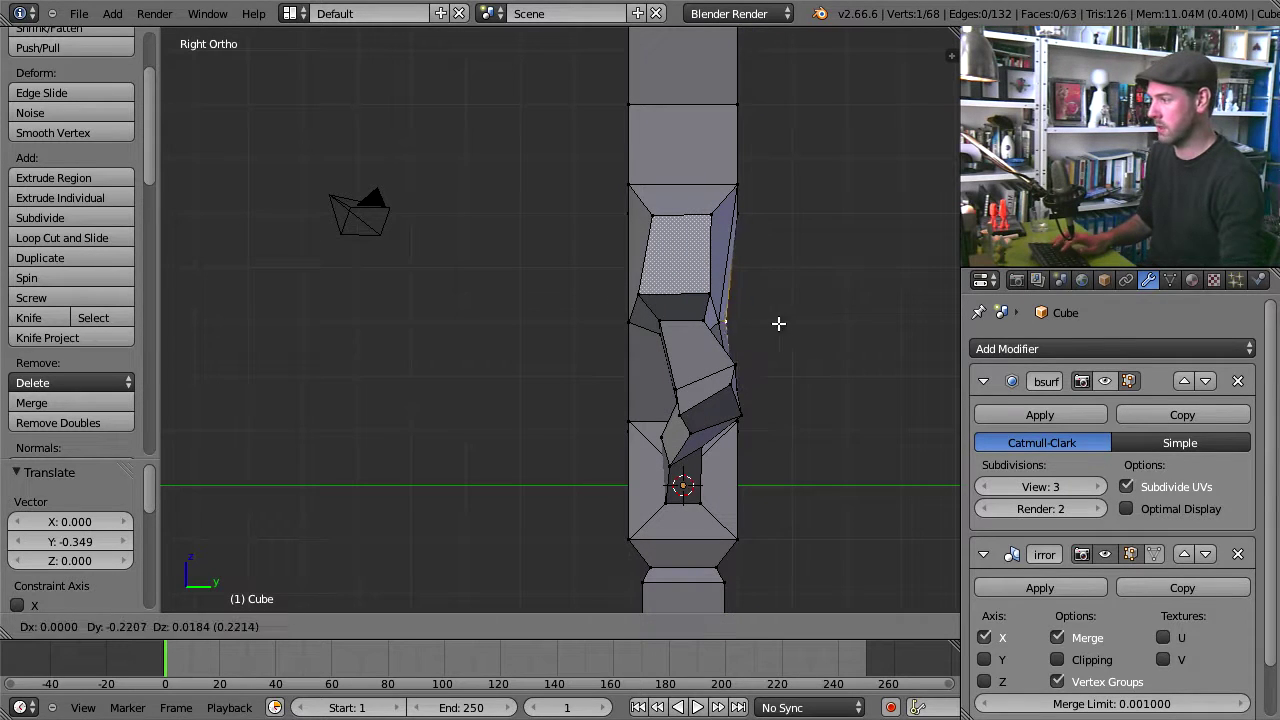
click(777, 323)
click(1129, 381)
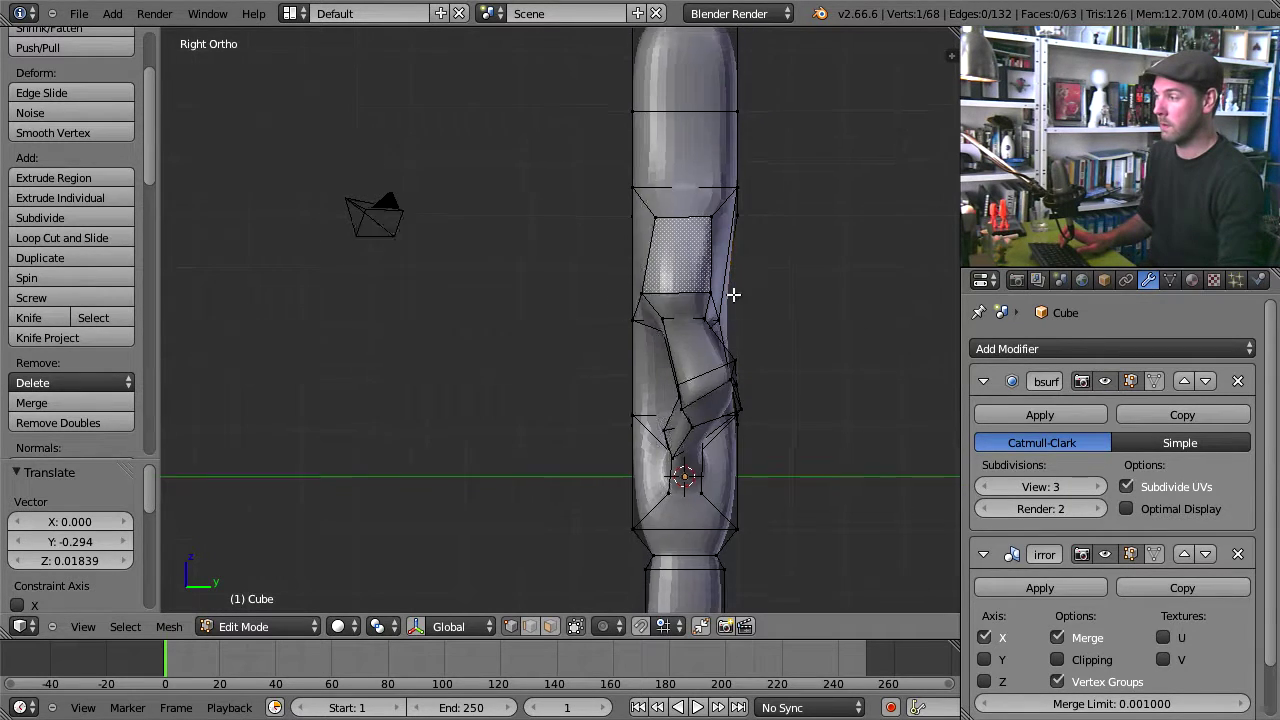
Step: Examine the smoothed figure from the front, checking the arms and the area where the legs meet
scroll(765, 402, down, 2)
middle_drag(731, 291, 790, 398)
key(KP_1)
scroll(769, 409, down, 2)
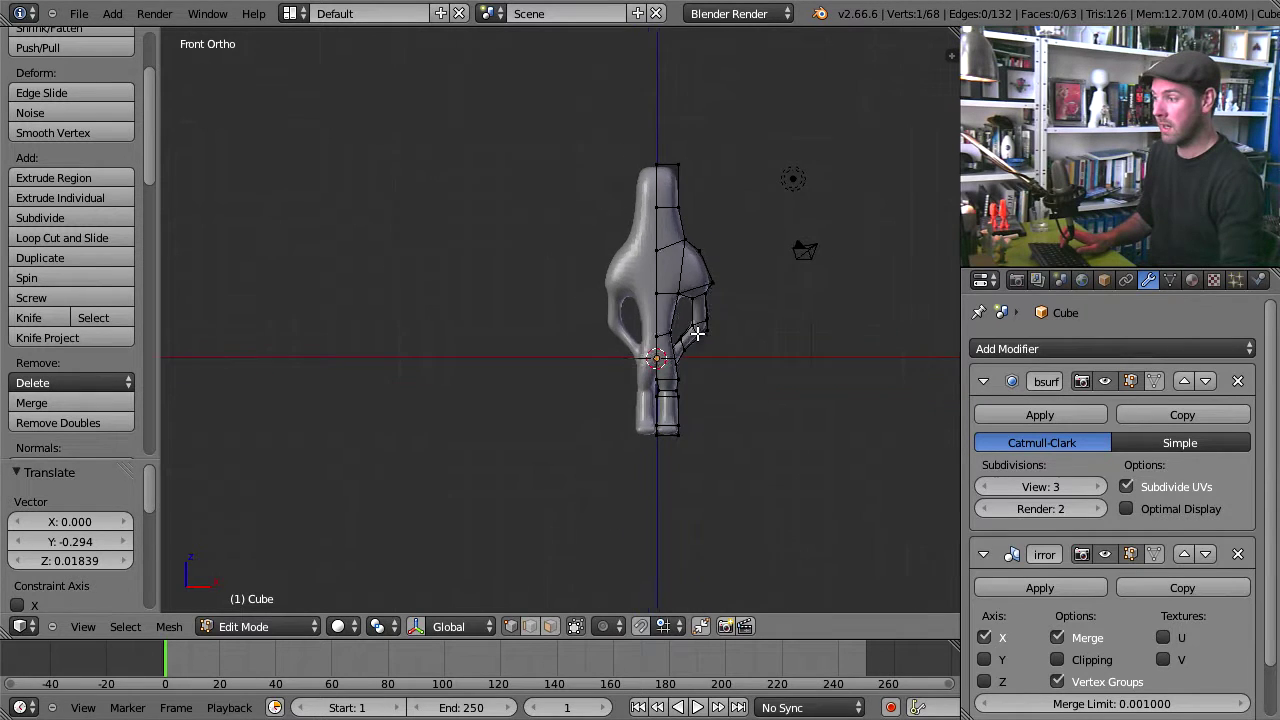
scroll(702, 327, up, 6)
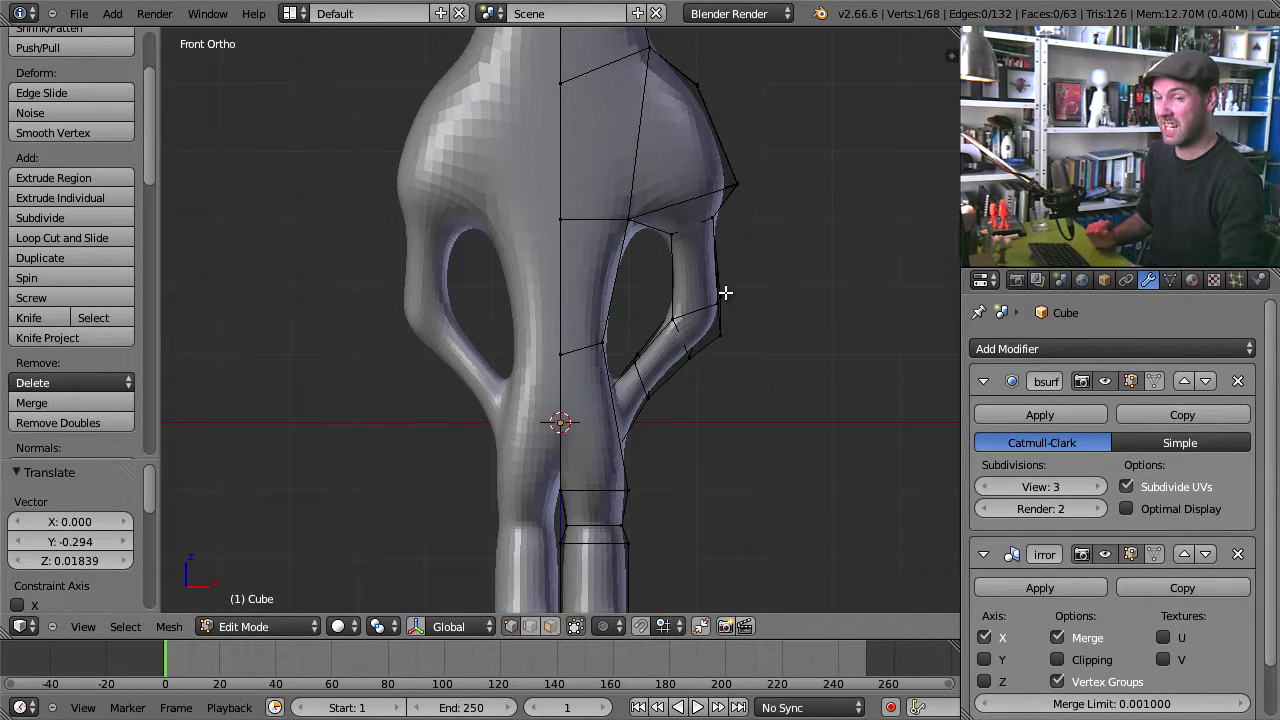
shift+middle_drag(683, 554, 783, 389)
scroll(702, 361, up, 2)
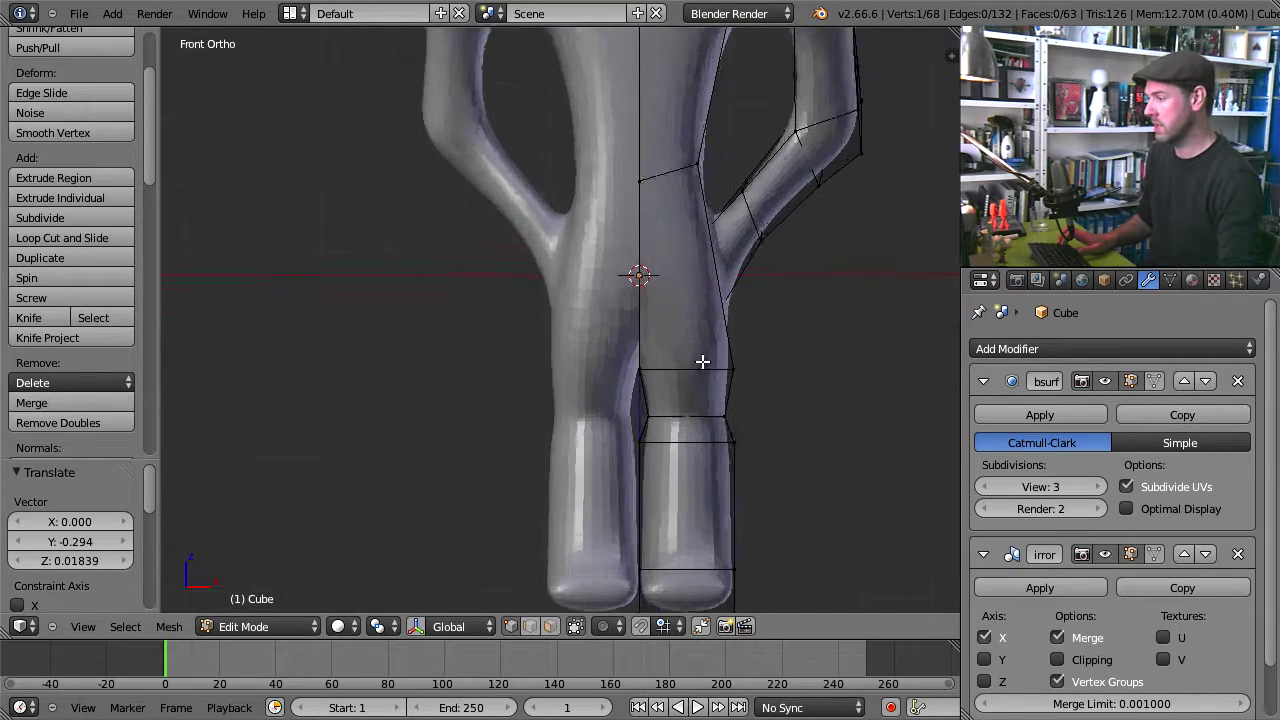
scroll(702, 361, up, 2)
middle_drag(611, 306, 654, 287)
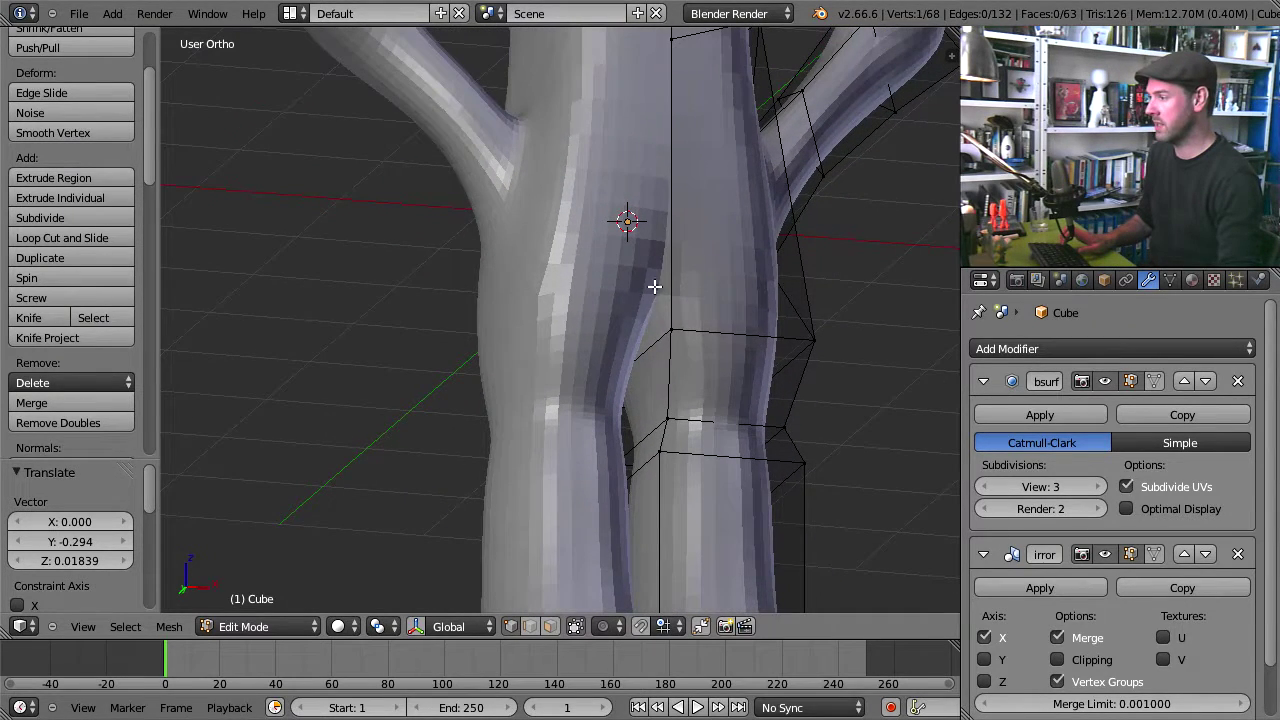
Step: Leave edit mode and reorder the modifier stack so that Mirror comes before Subdivision Surface
key(Tab)
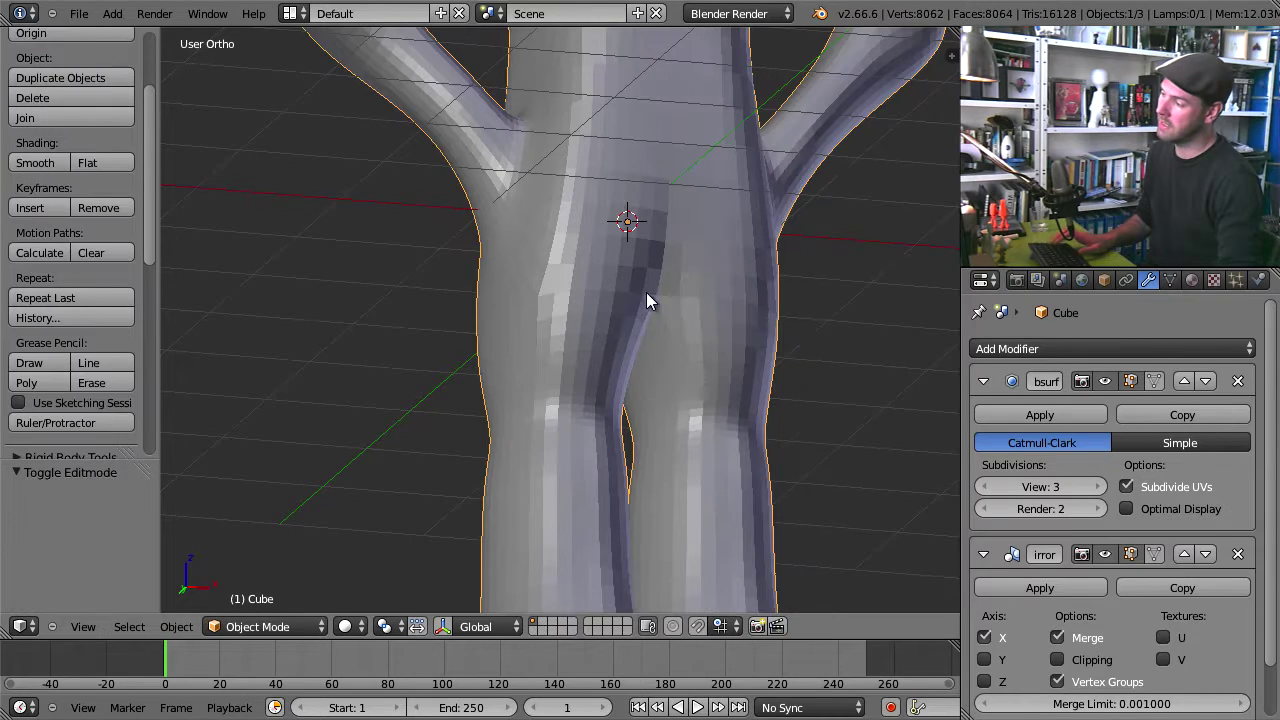
click(1184, 554)
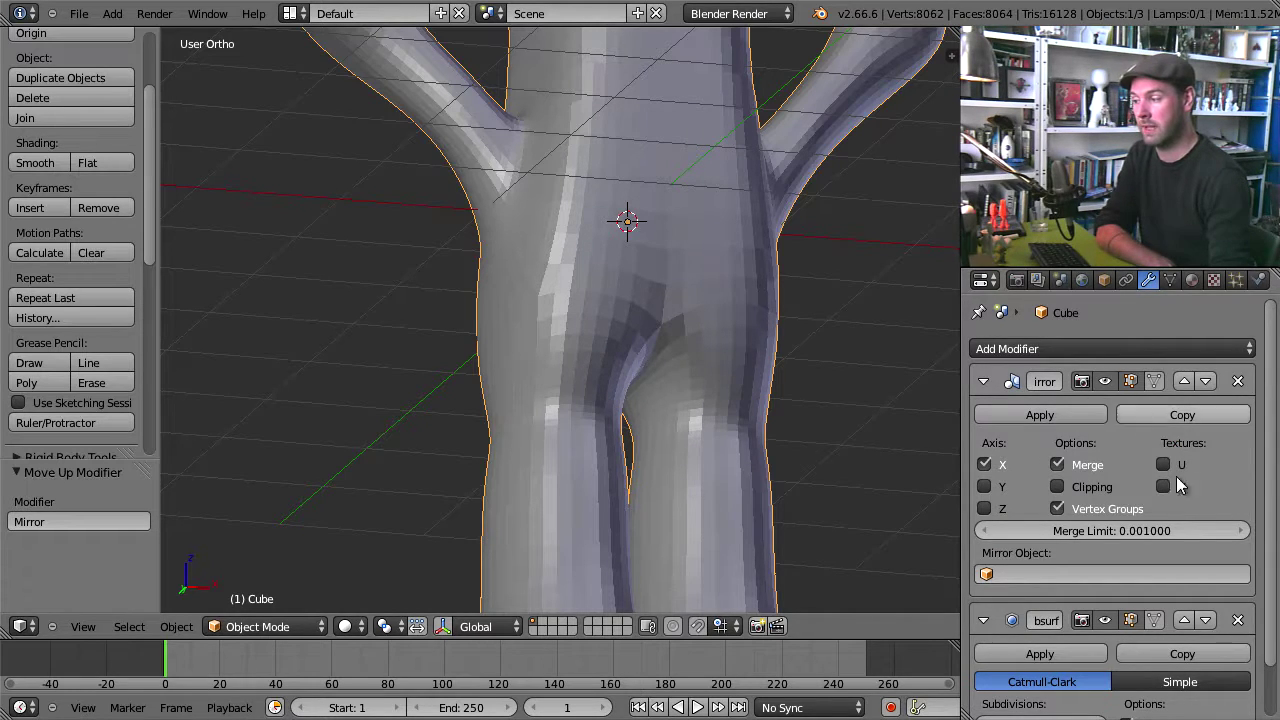
click(1205, 381)
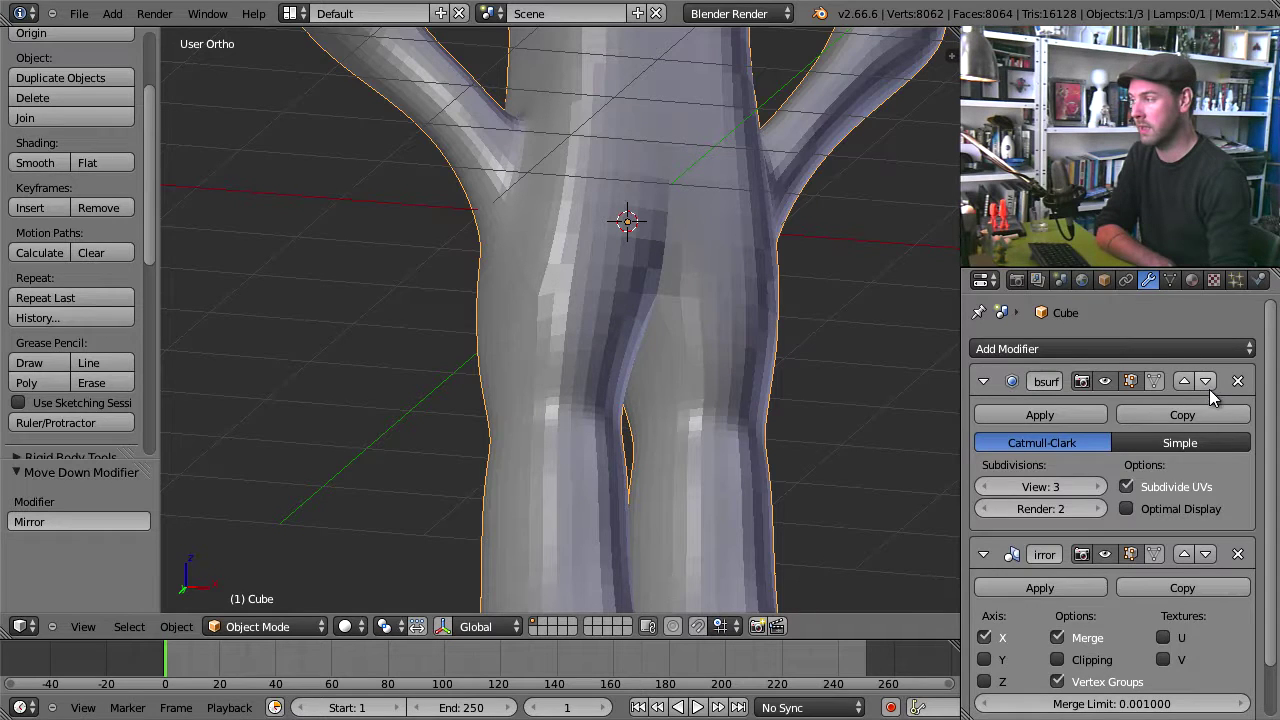
click(1205, 381)
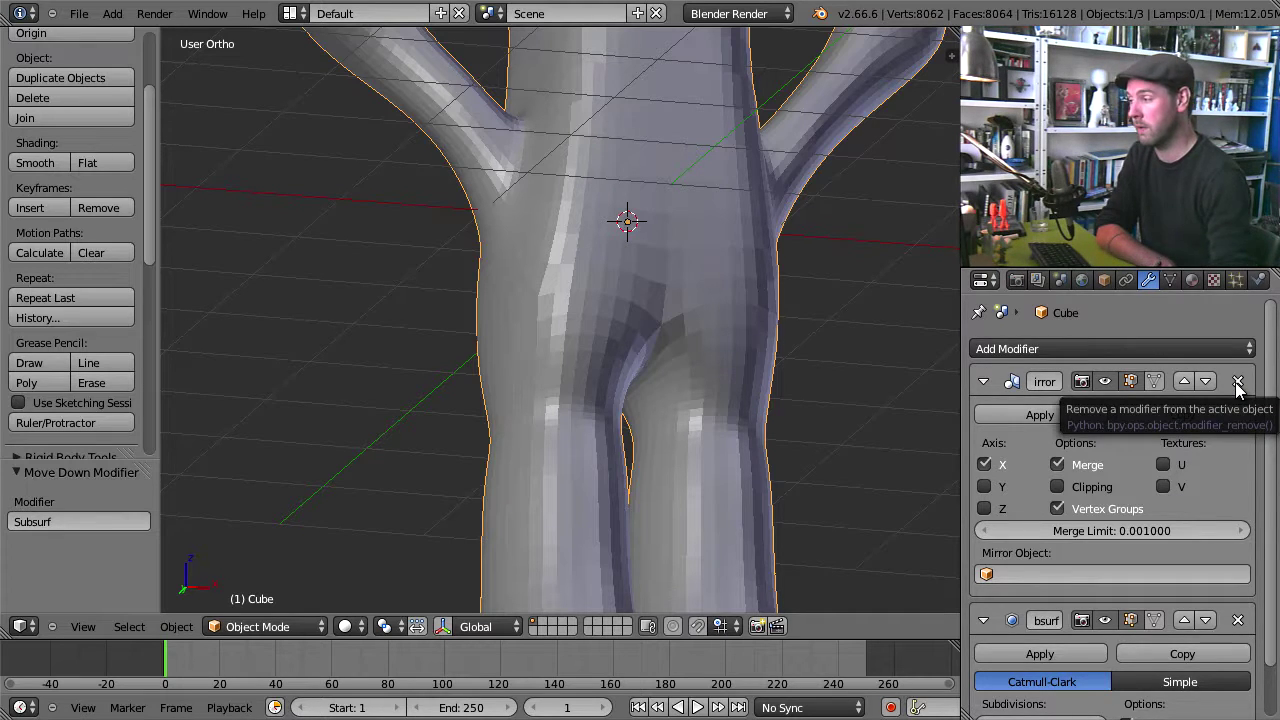
scroll(713, 278, down, 3)
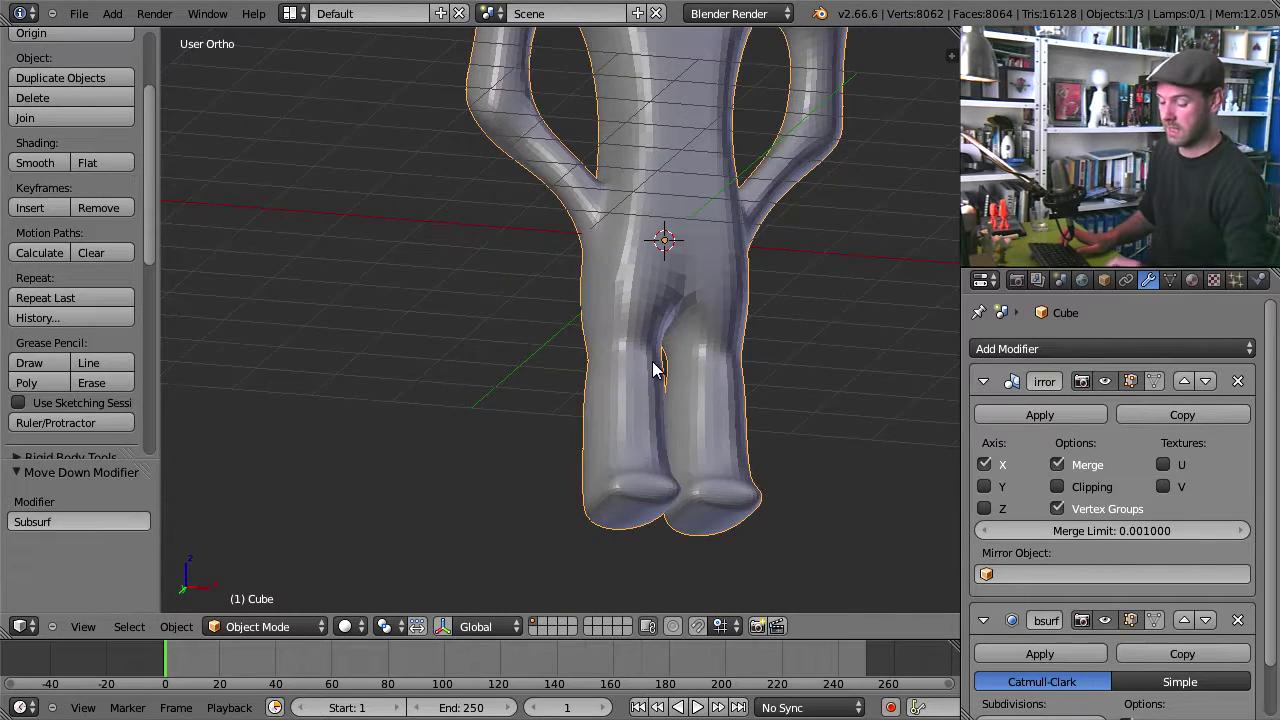
key(KP_1)
key(KP_Decimal)
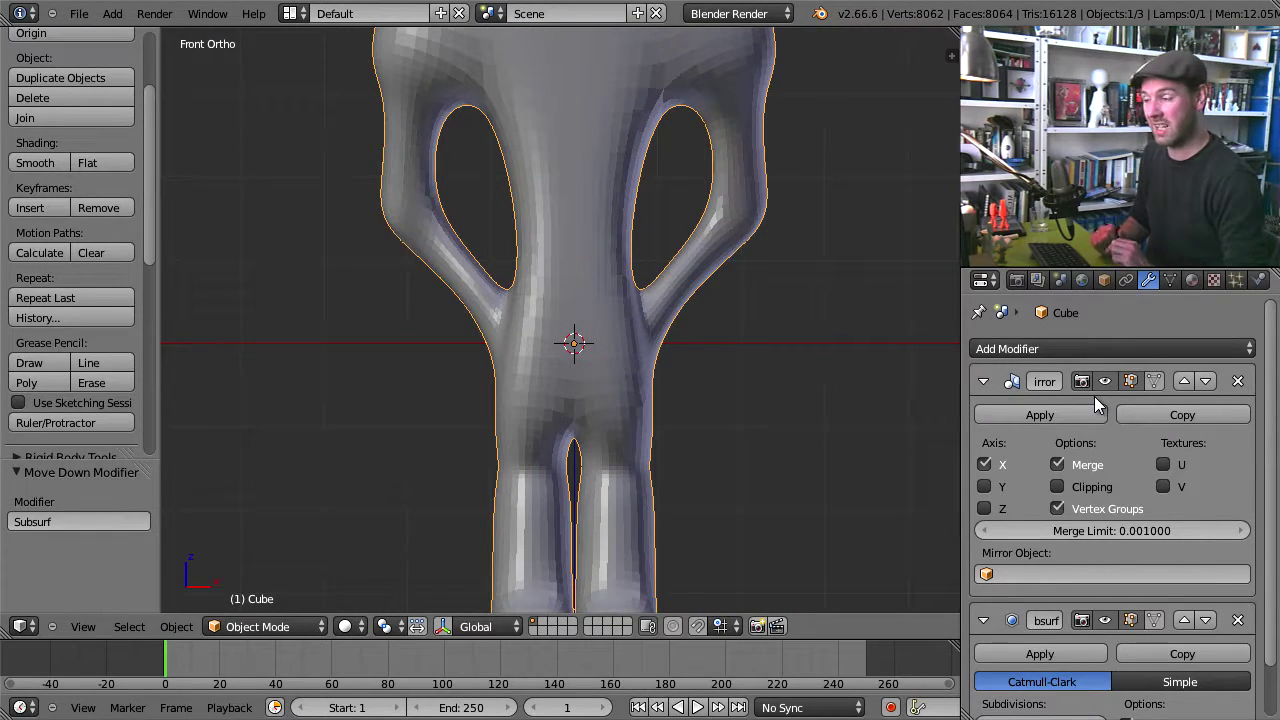
Step: Enter edit mode, select the whole half mesh and move it about 0.71 along X, away from the mirror plane
scroll(630, 300, down, 3)
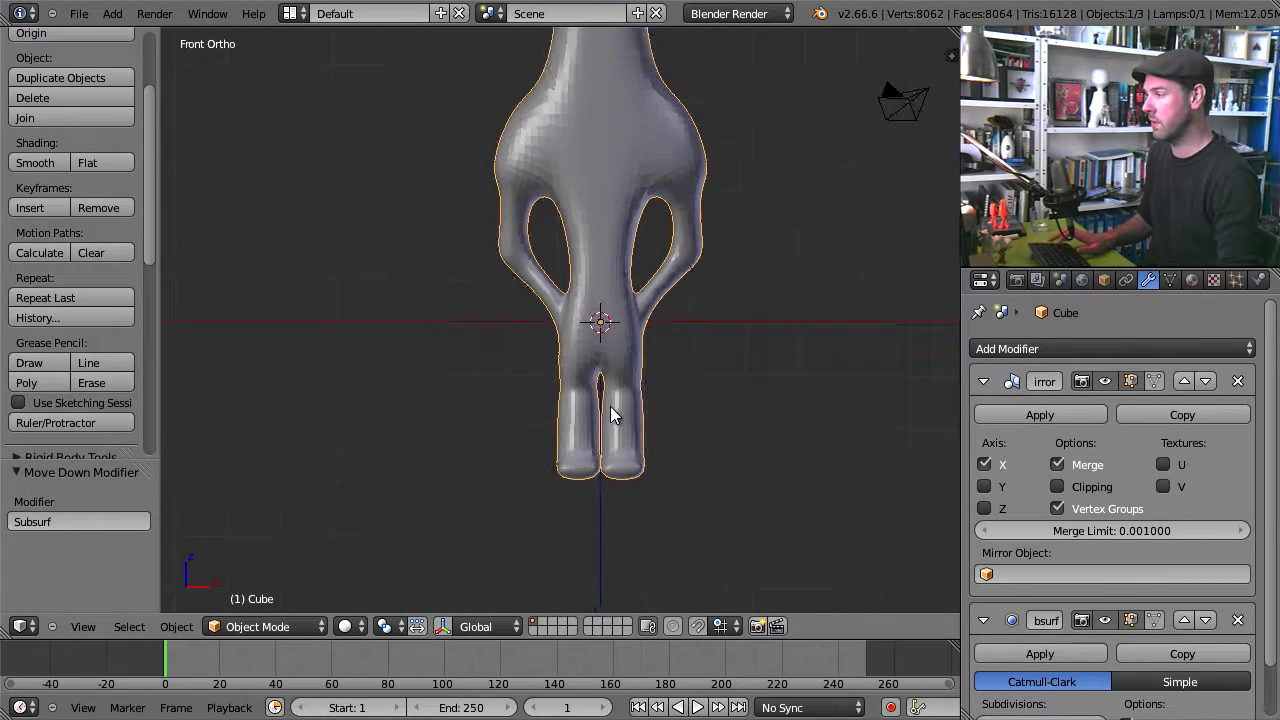
key(Tab)
shift+middle_drag(660, 234, 633, 319)
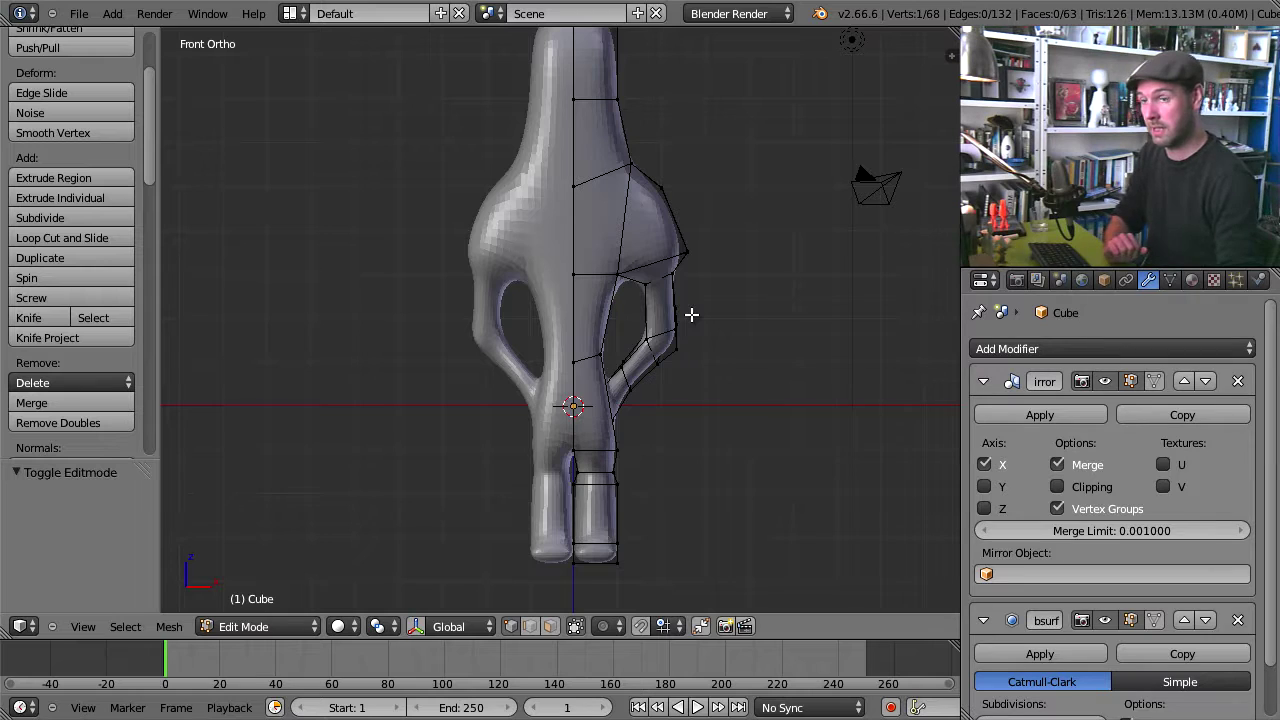
key(a)
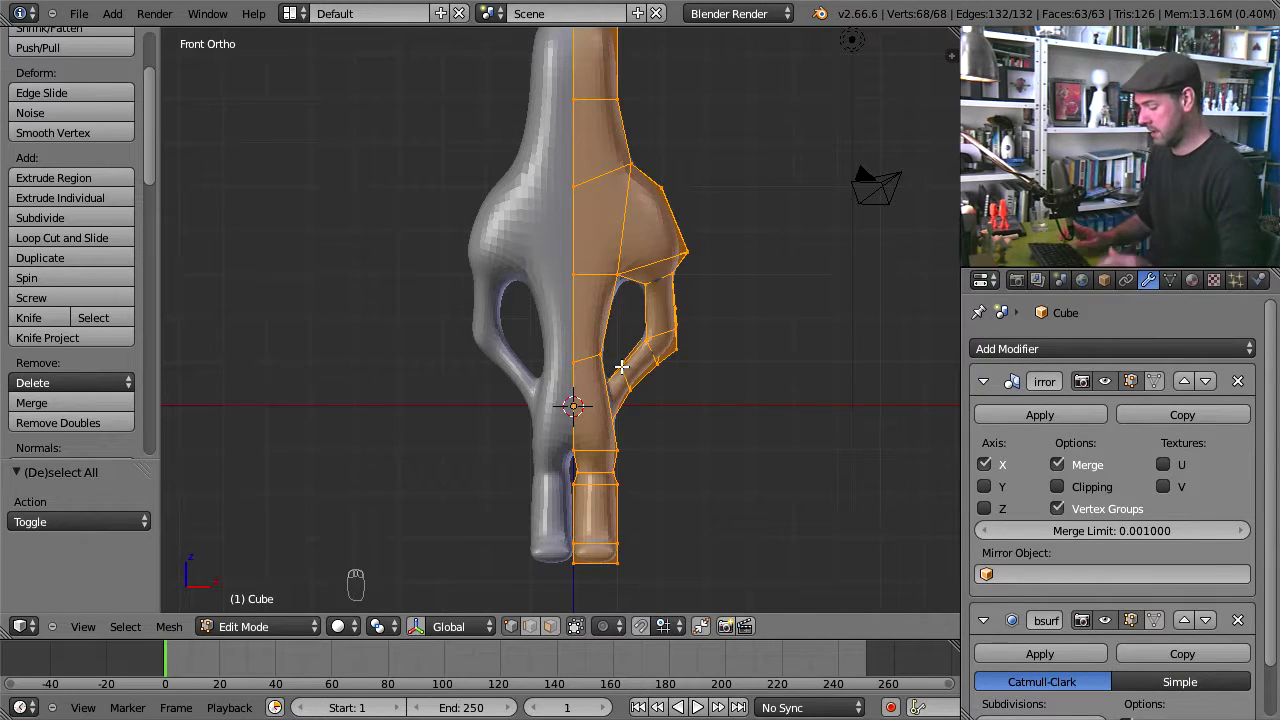
key(g)
key(x)
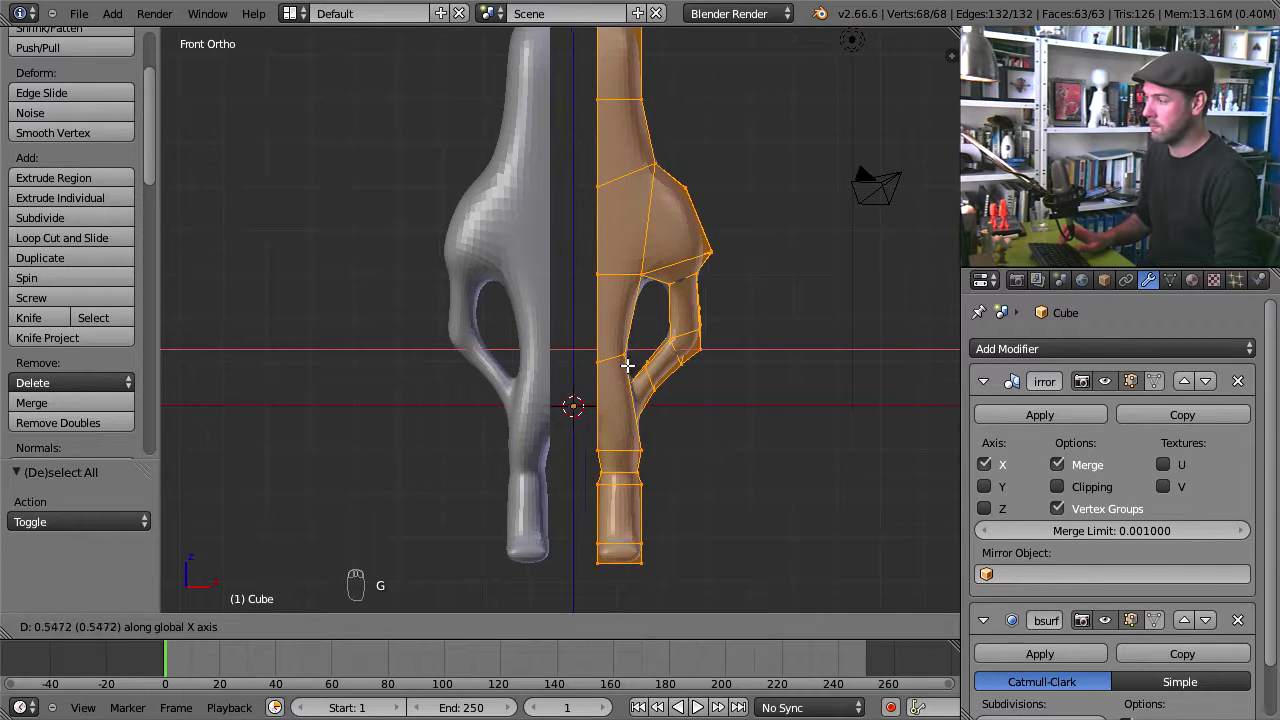
click(600, 372)
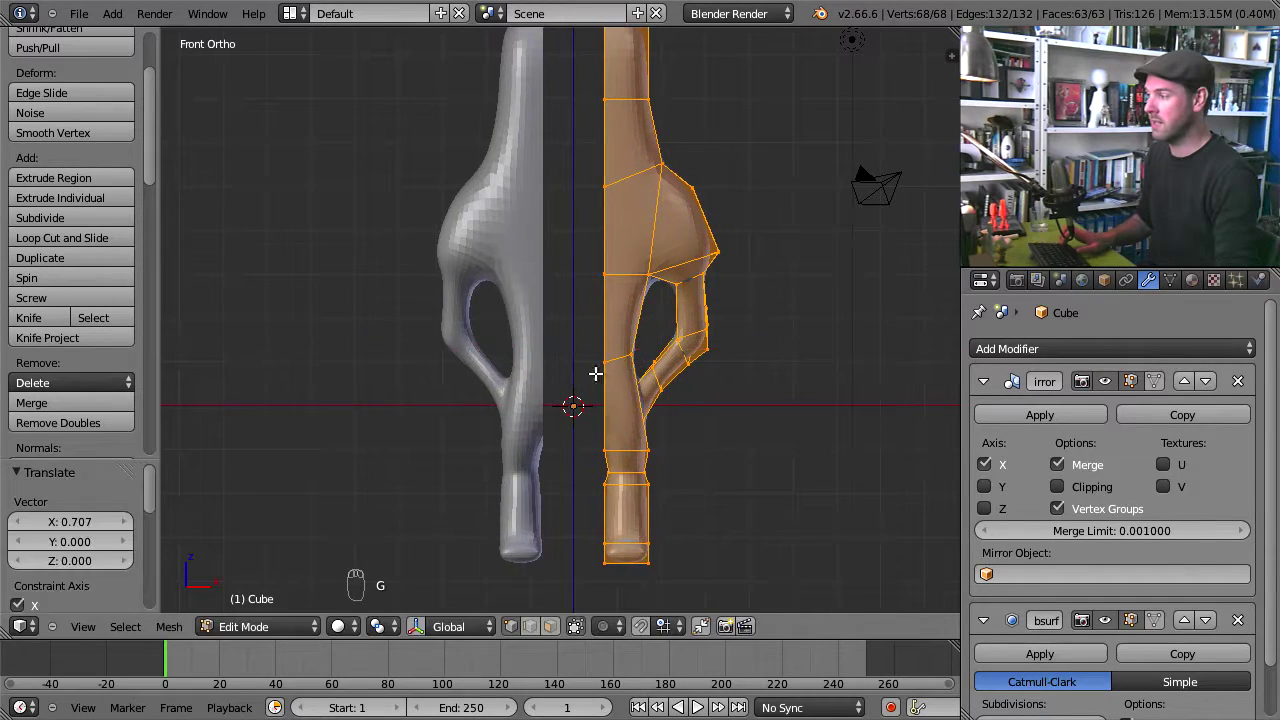
middle_drag(594, 374, 624, 364)
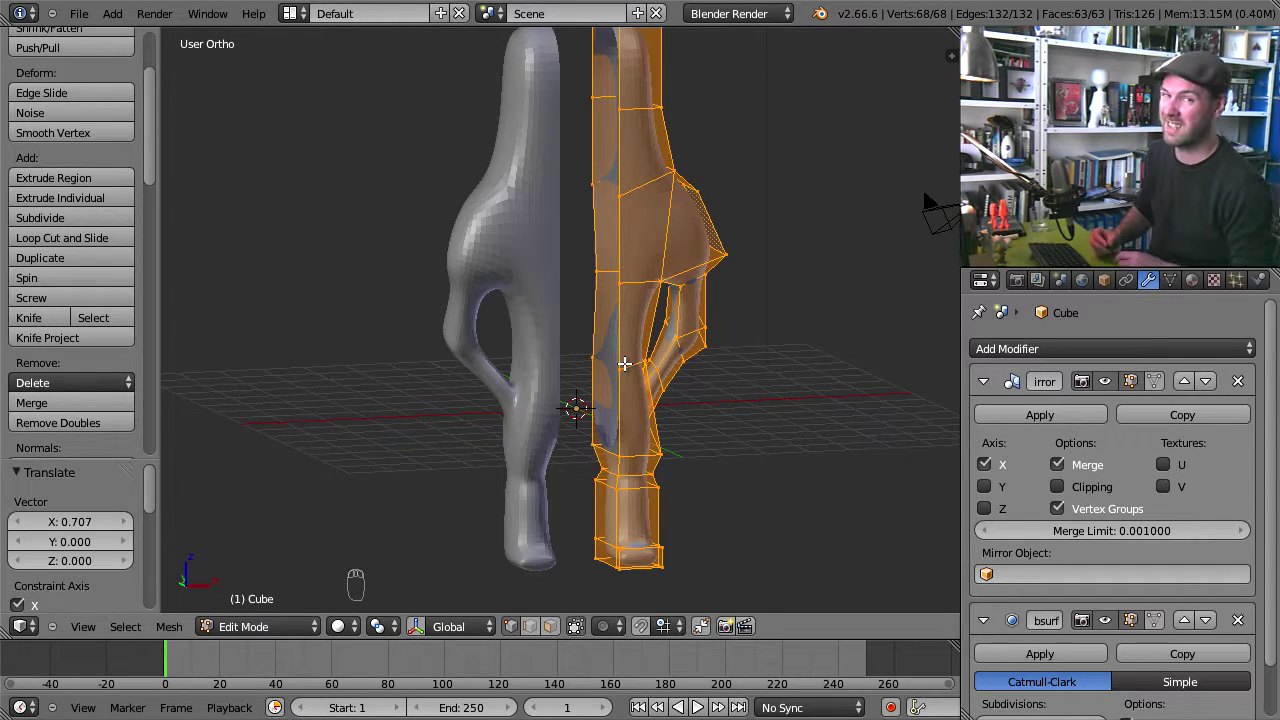
Step: Enable Clipping on the Mirror modifier and select the open edge loop along the torso's inner side
click(1058, 485)
alt+right_click(602, 249)
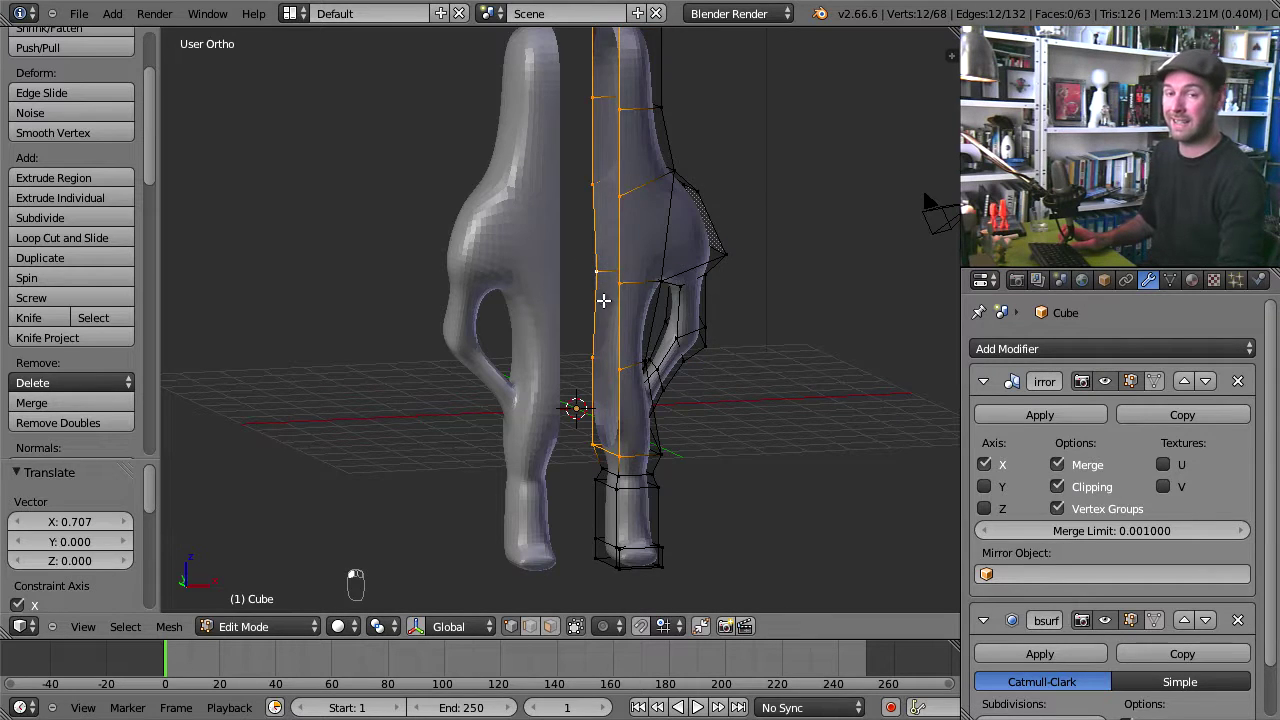
key(KP_1)
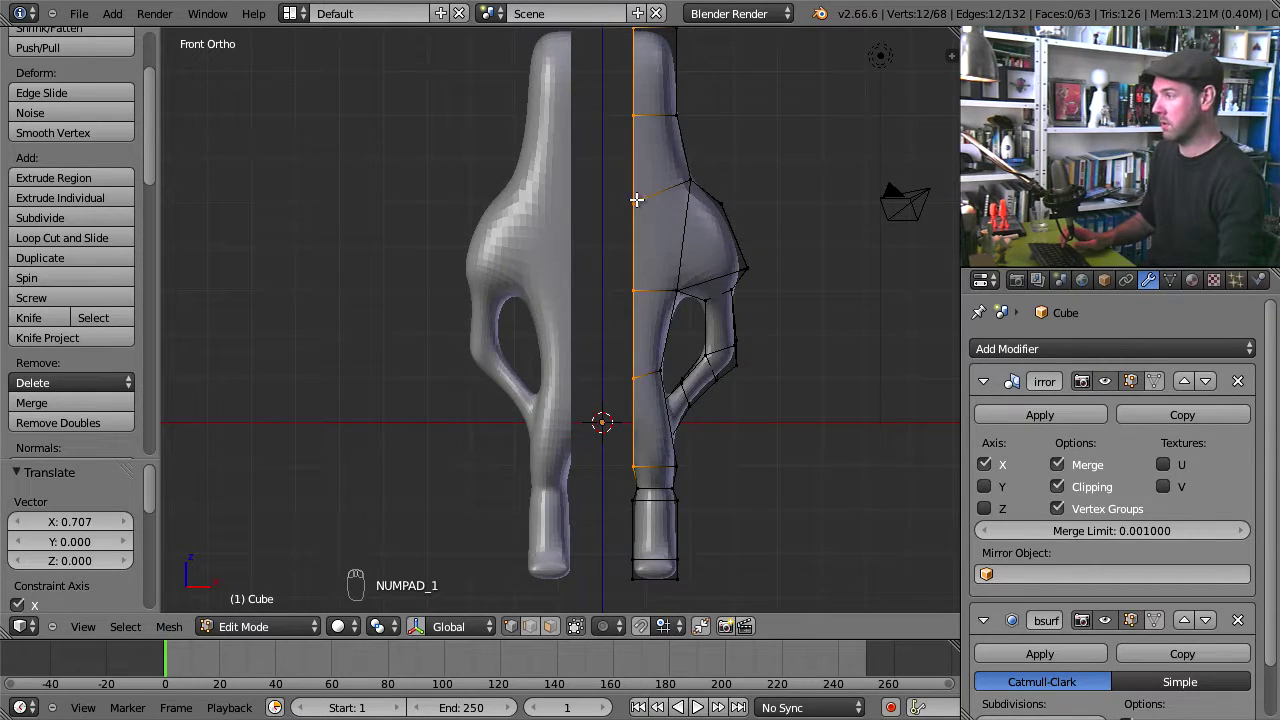
key(z)
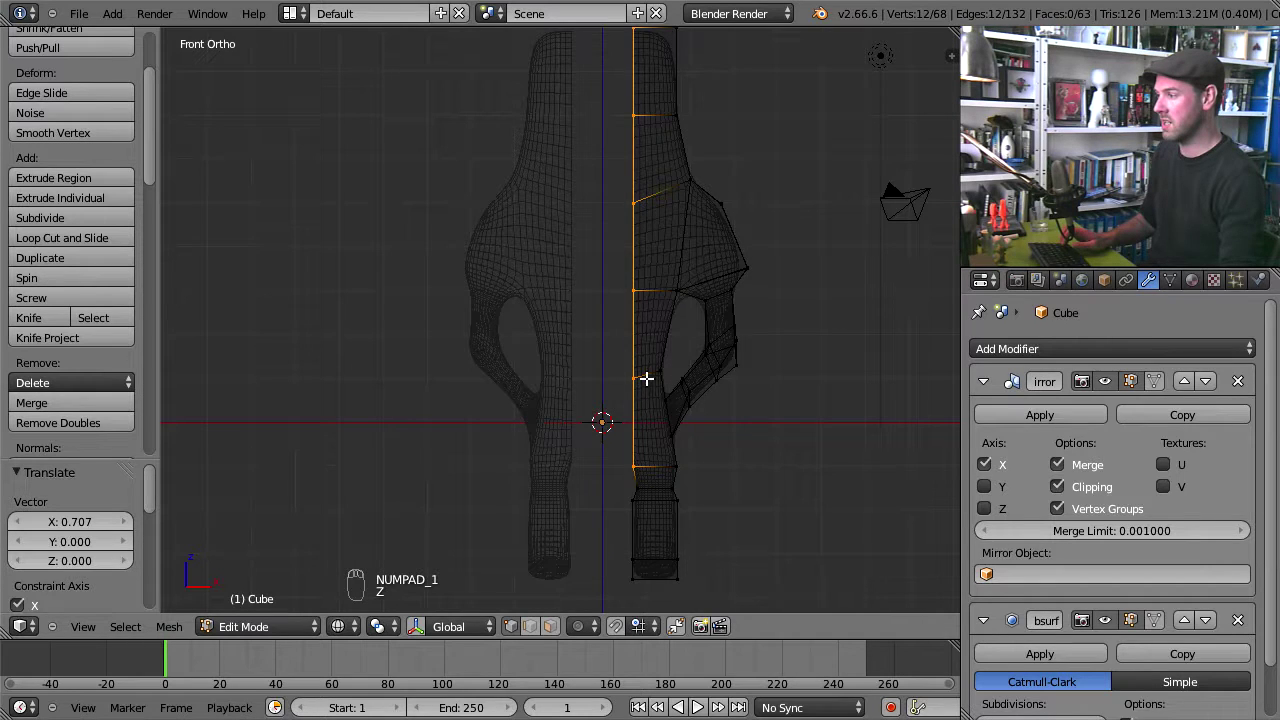
key(z)
middle_drag(640, 320, 694, 309)
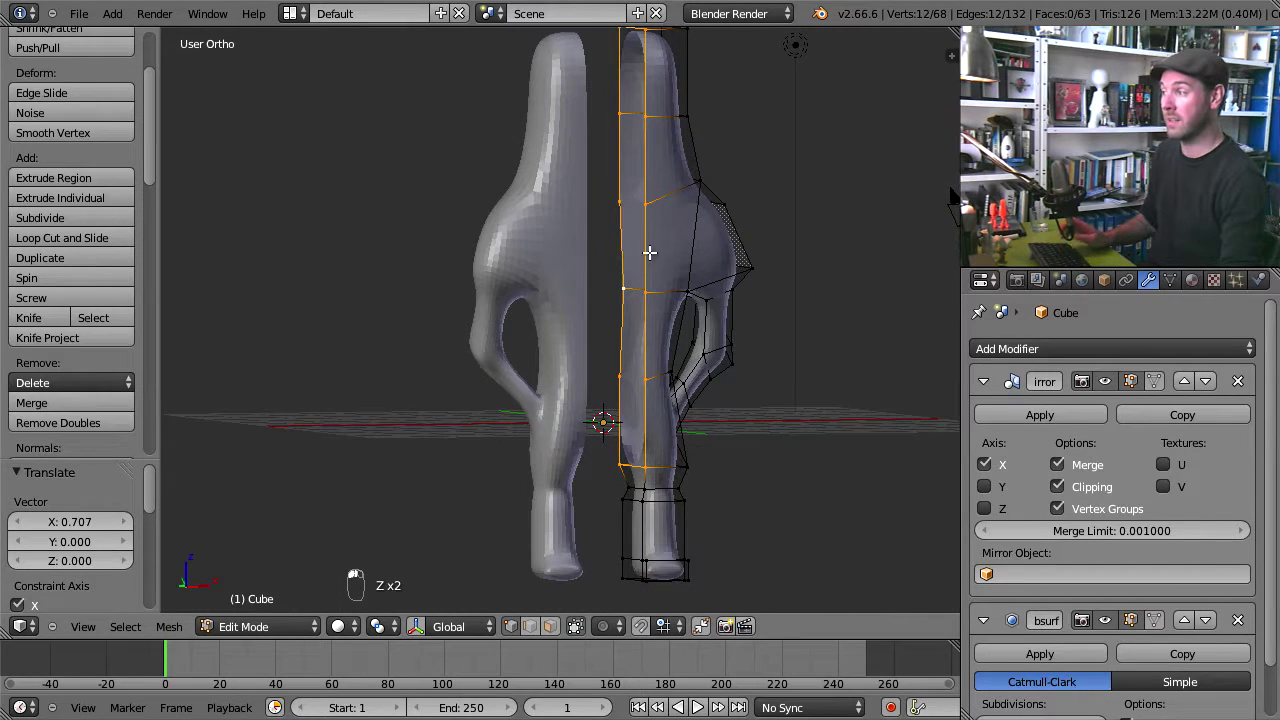
right_click(693, 226)
alt+right_click(722, 273)
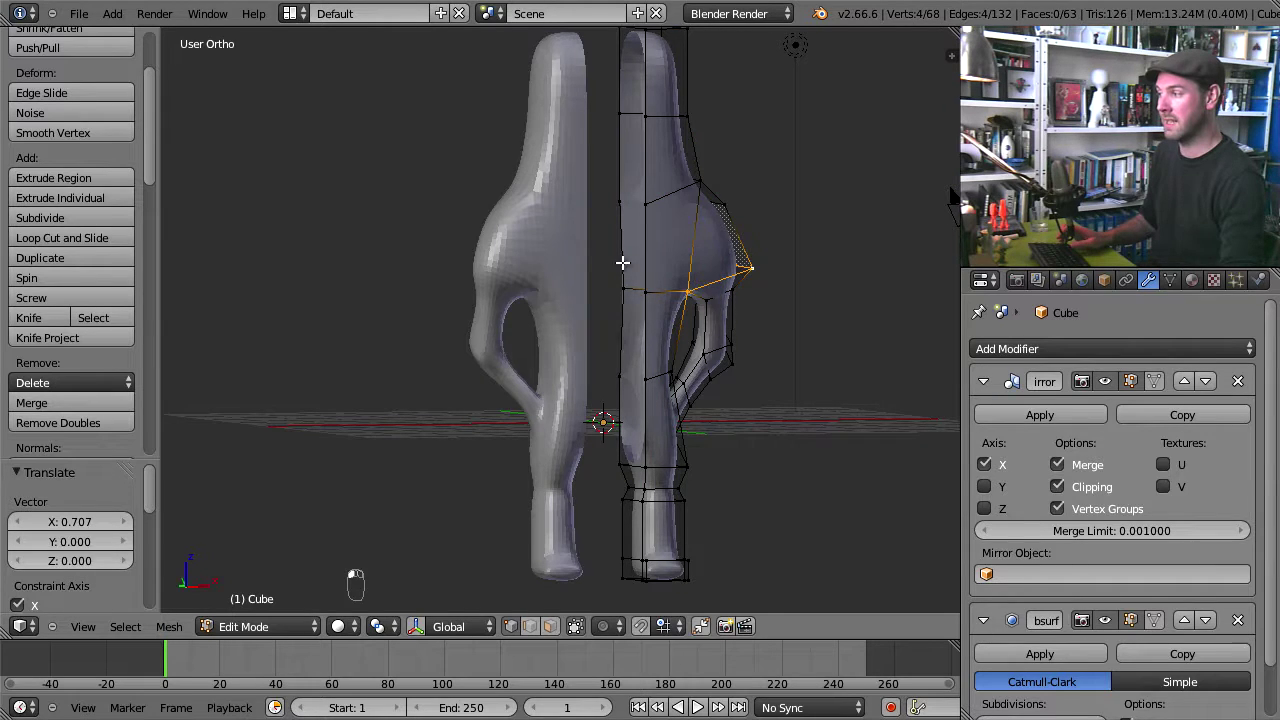
alt+right_click(621, 264)
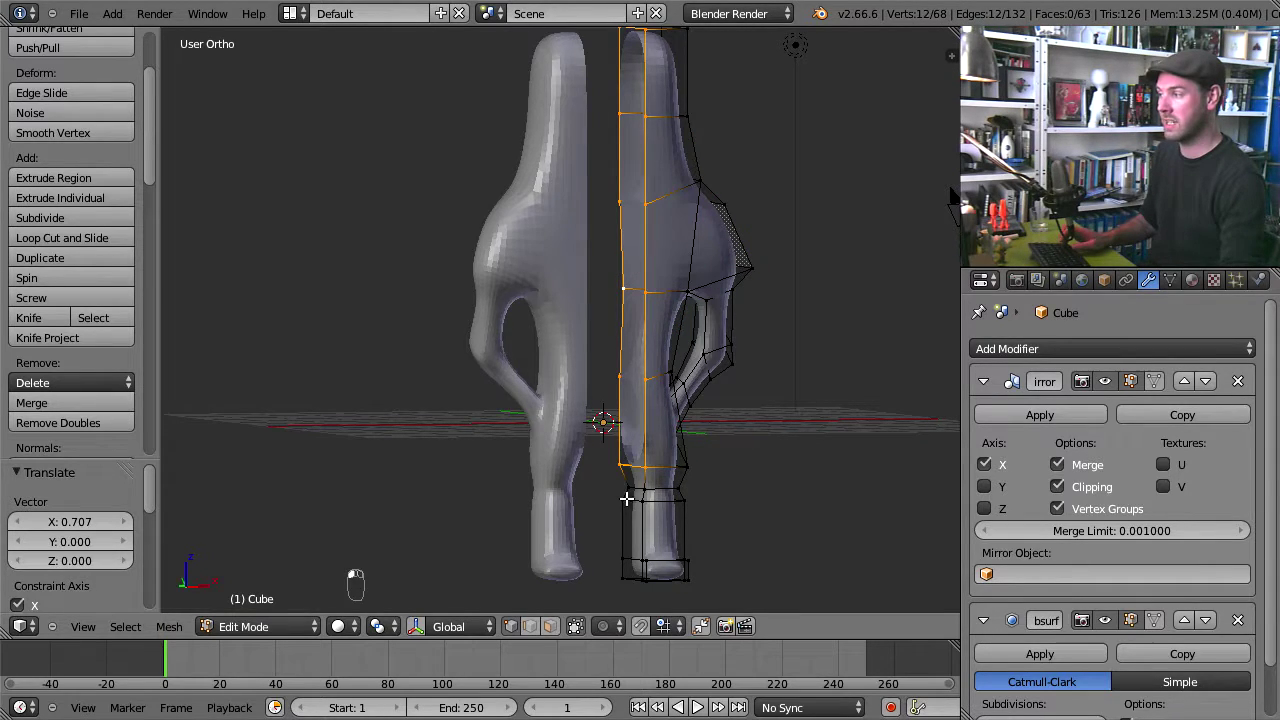
key(KP_1)
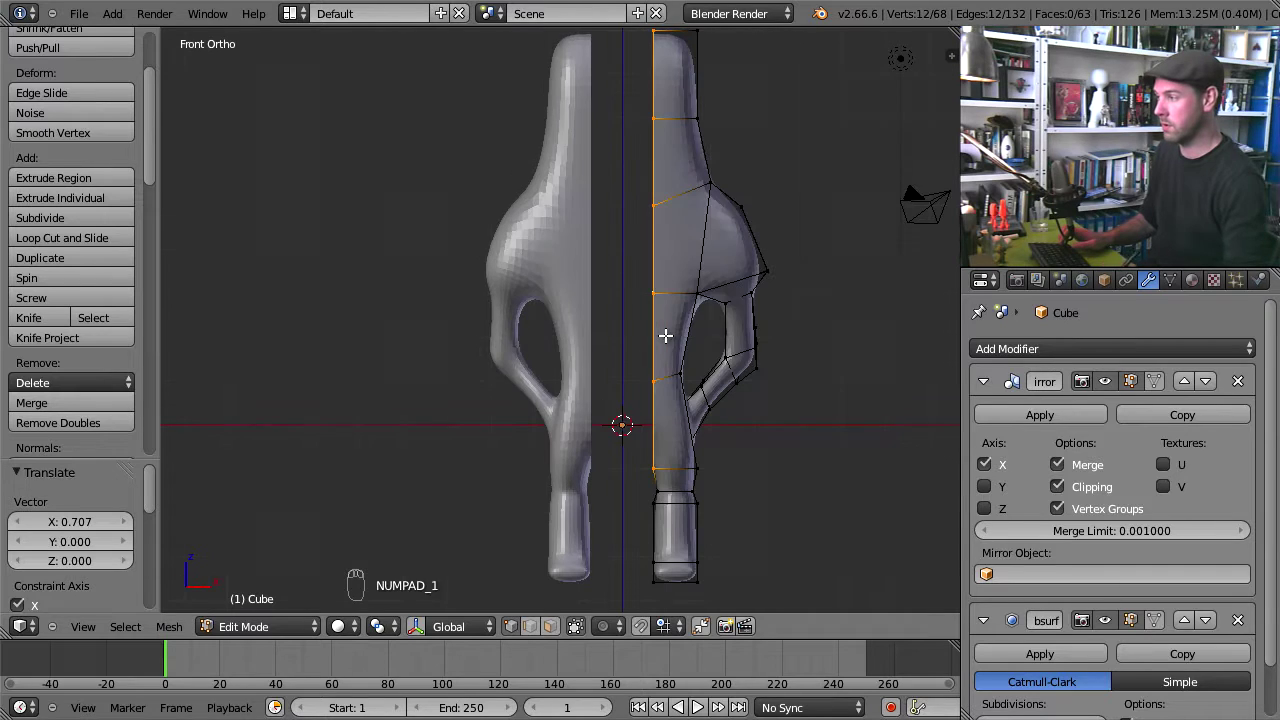
Step: Extrude the inner edge loop about -1.25 along X onto the mirror plane, and try to move it away again
key(e)
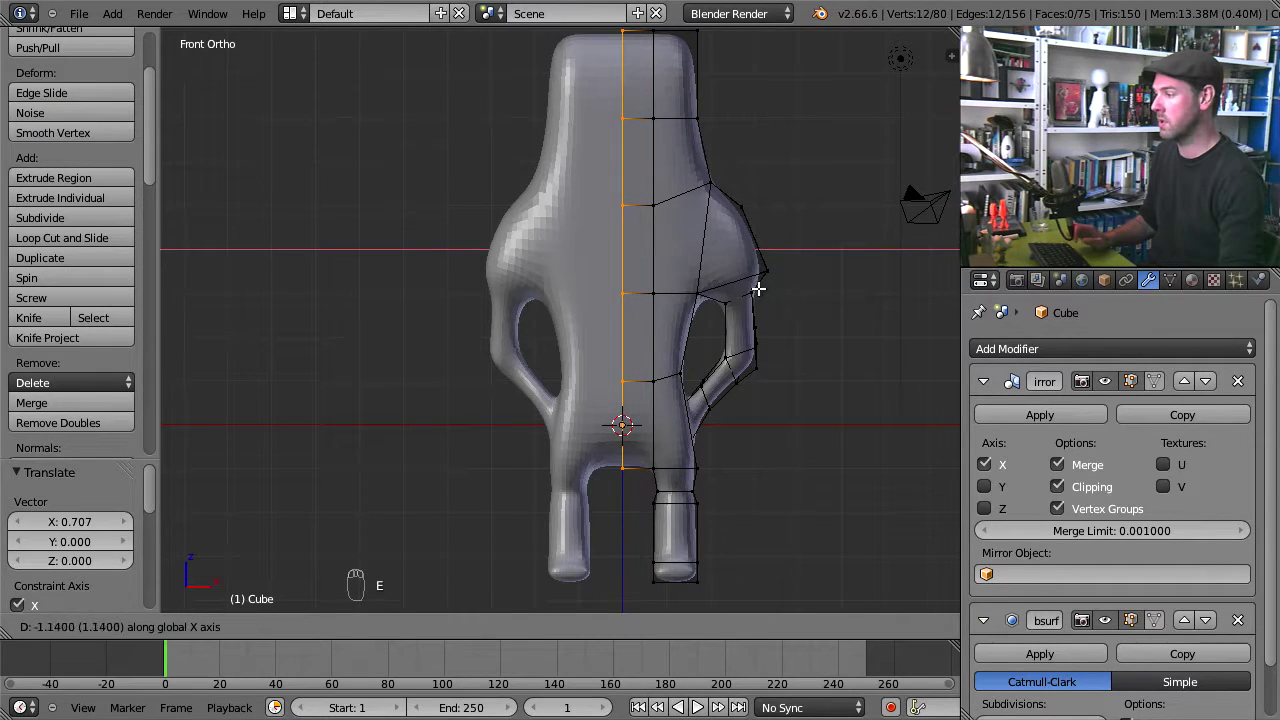
click(763, 289)
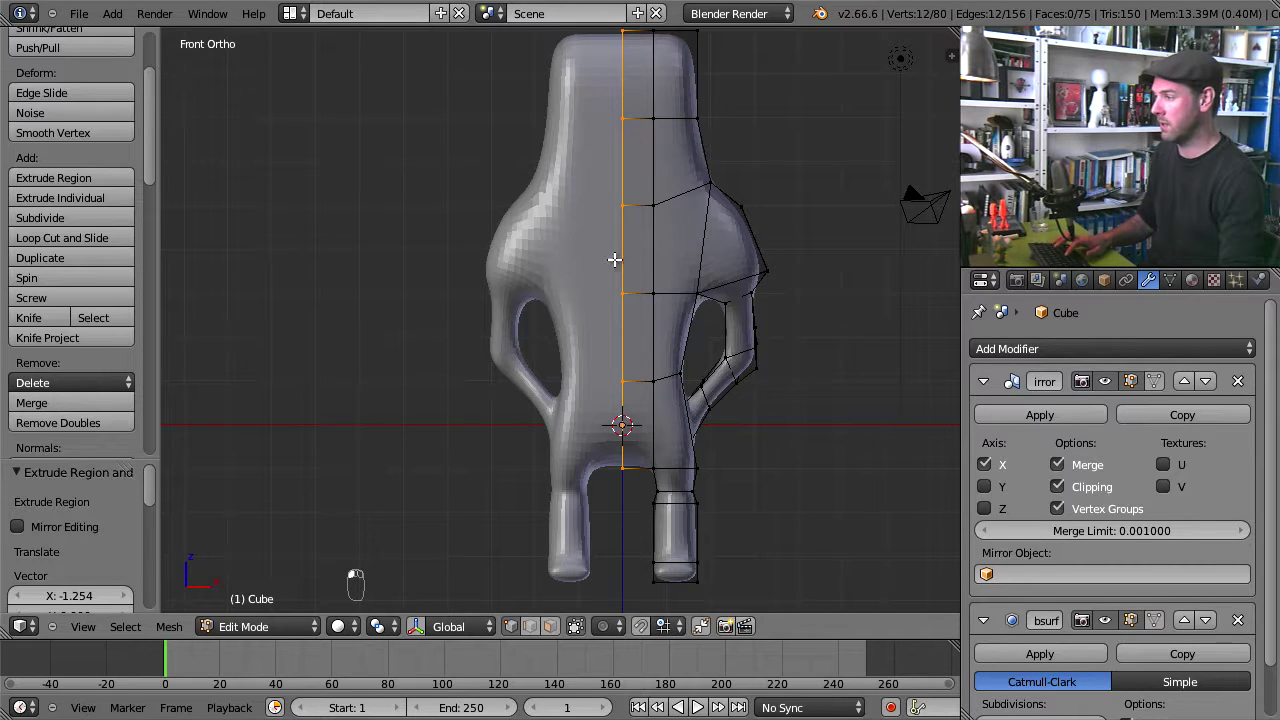
key(g)
click(628, 289)
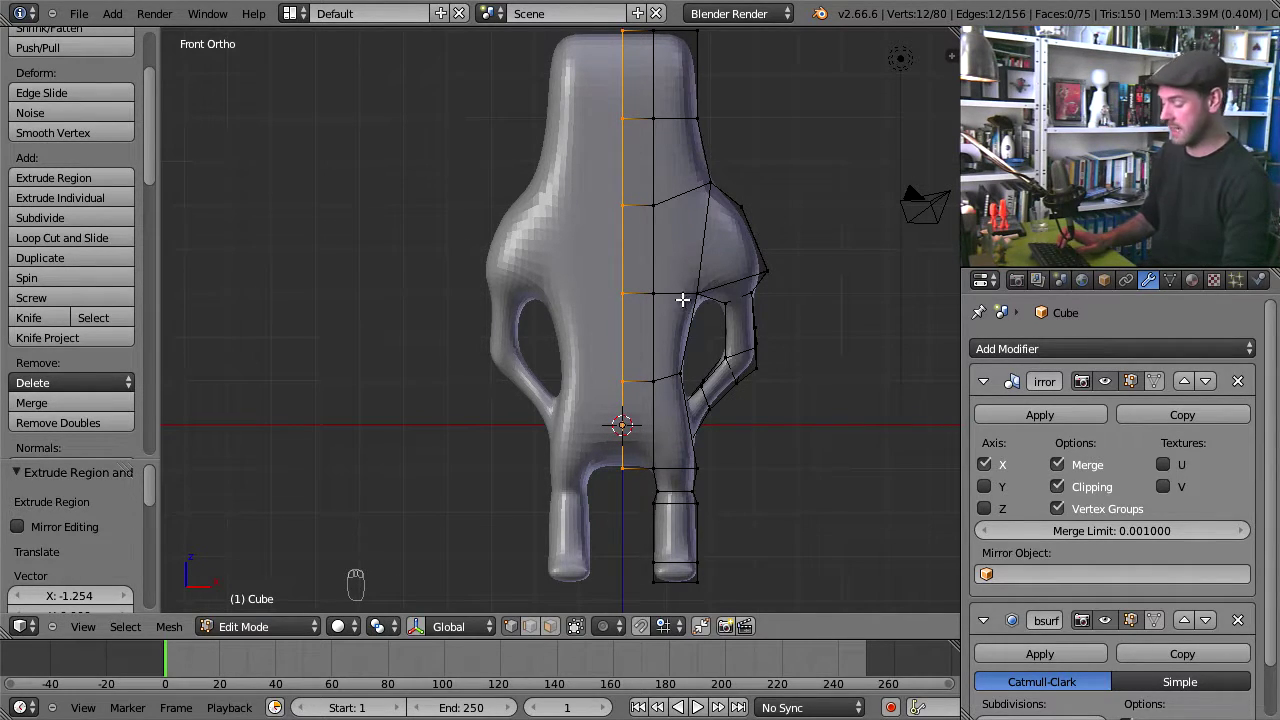
key(g)
right_click(837, 285)
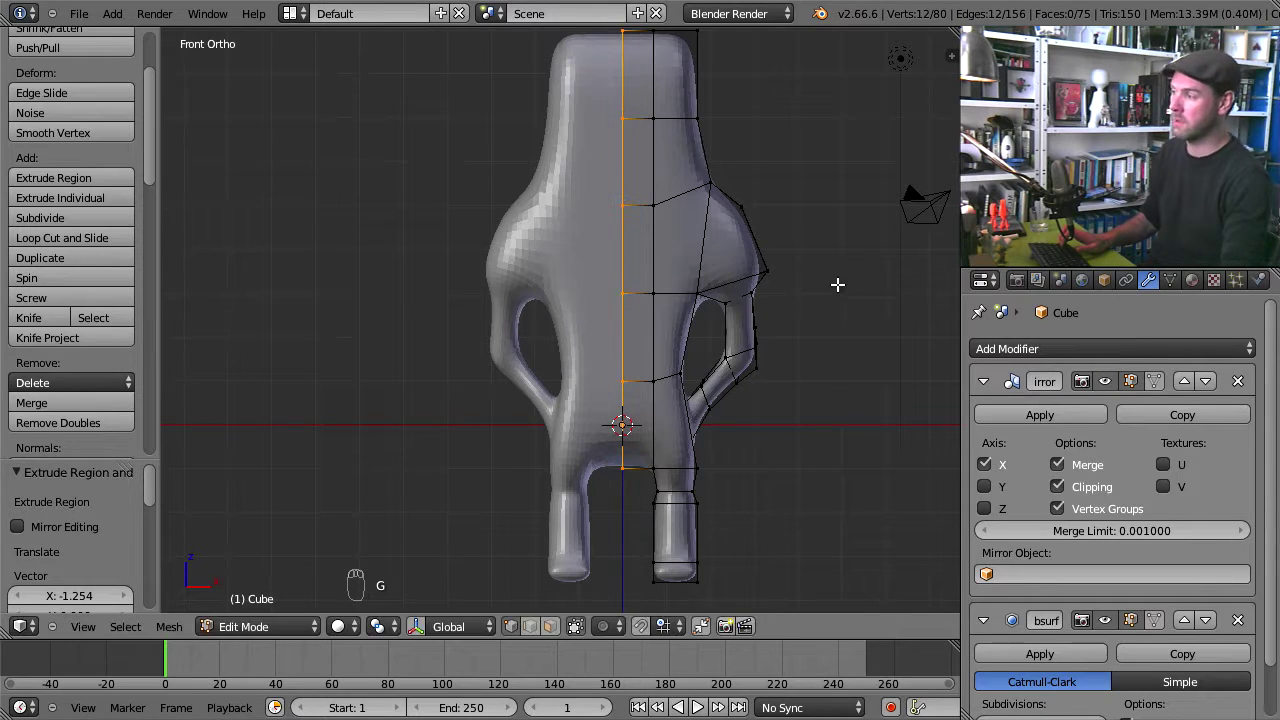
Step: Extrude the upper body's six front faces from shoulder level upward, together with its two top faces, as one region
scroll(689, 310, up, 3)
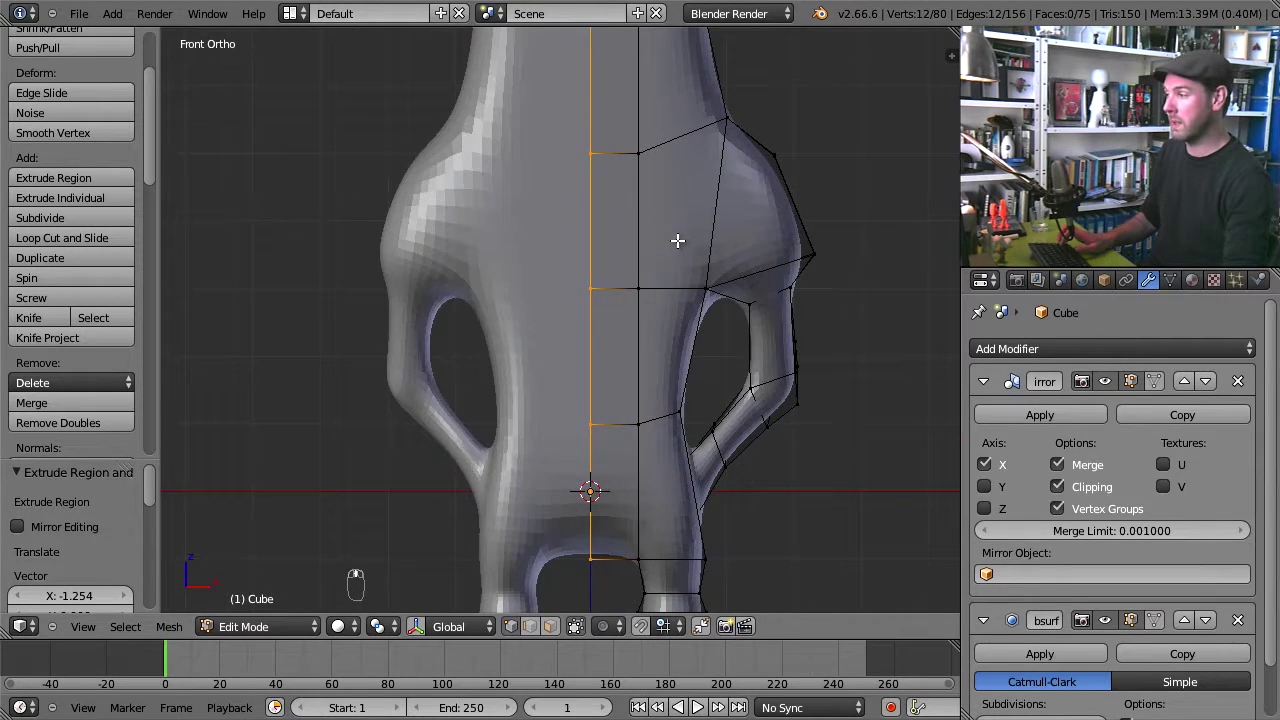
click(550, 626)
right_click(606, 234)
shift+right_click(674, 229)
shift+middle_drag(656, 350, 629, 579)
shift+right_click(631, 312)
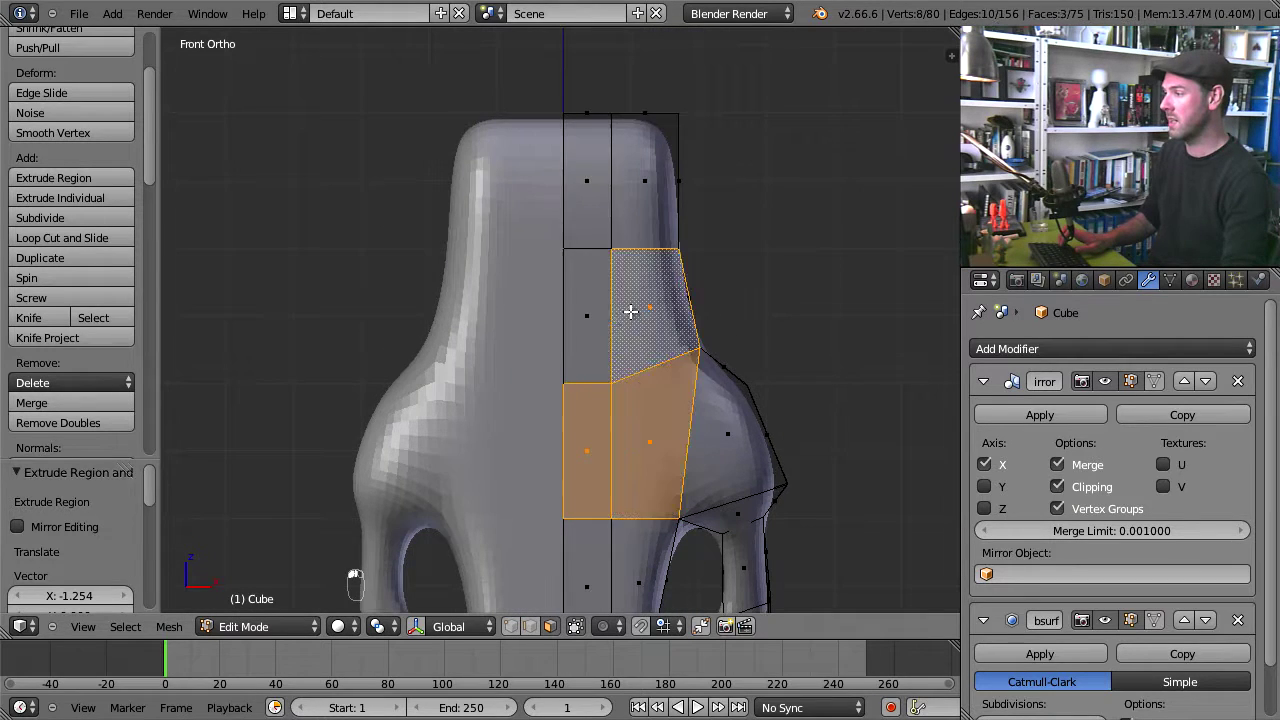
shift+right_click(590, 316)
shift+right_click(640, 206)
shift+right_click(590, 185)
middle_drag(626, 185, 618, 113)
shift+right_click(618, 113)
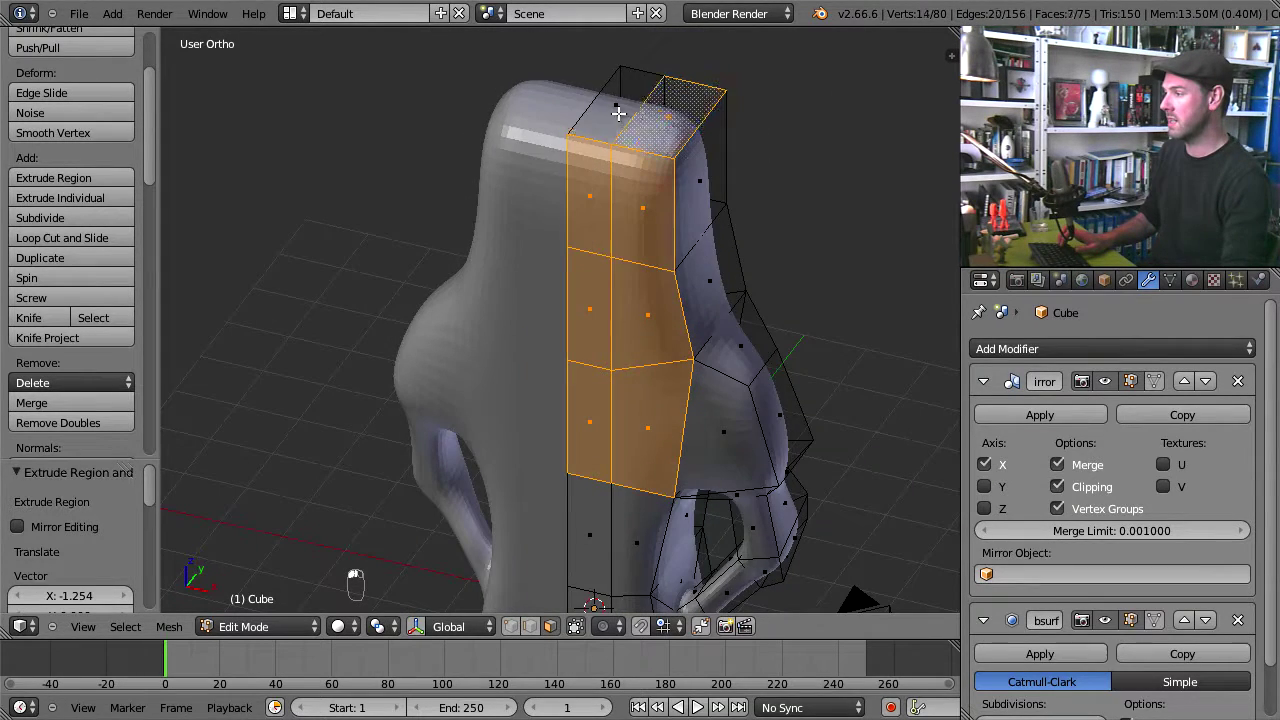
shift+right_click(618, 113)
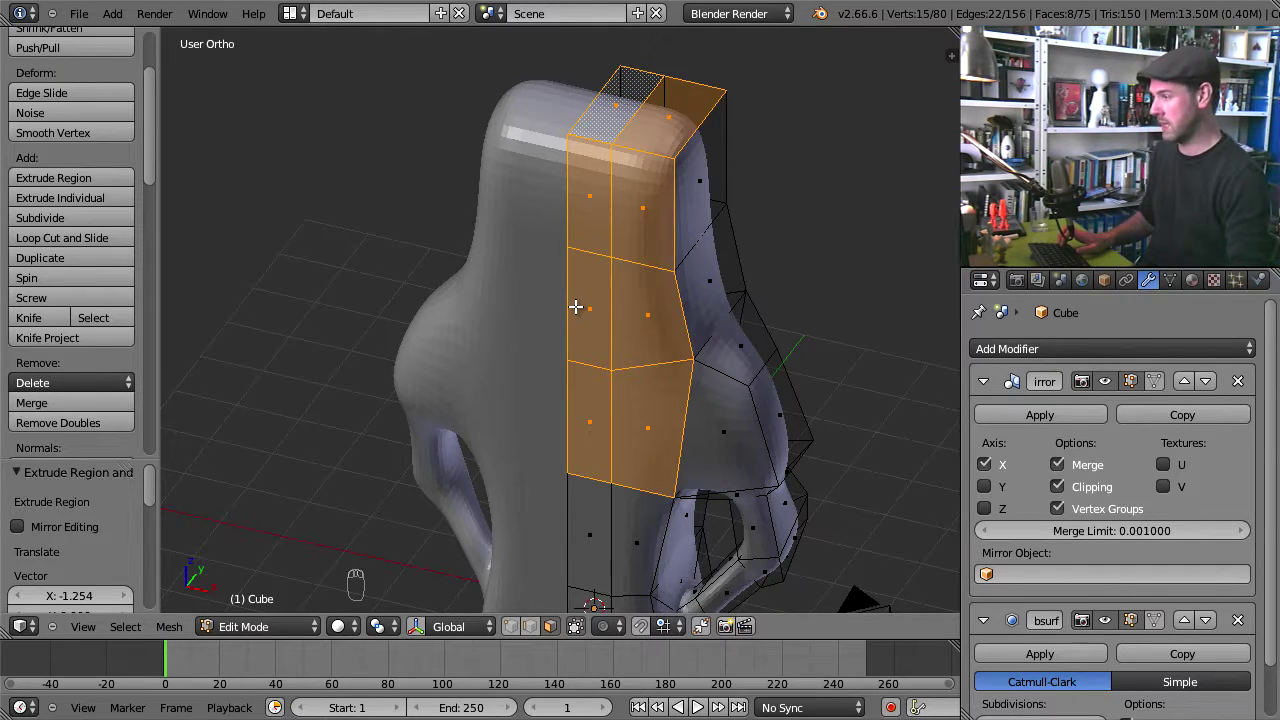
key(e)
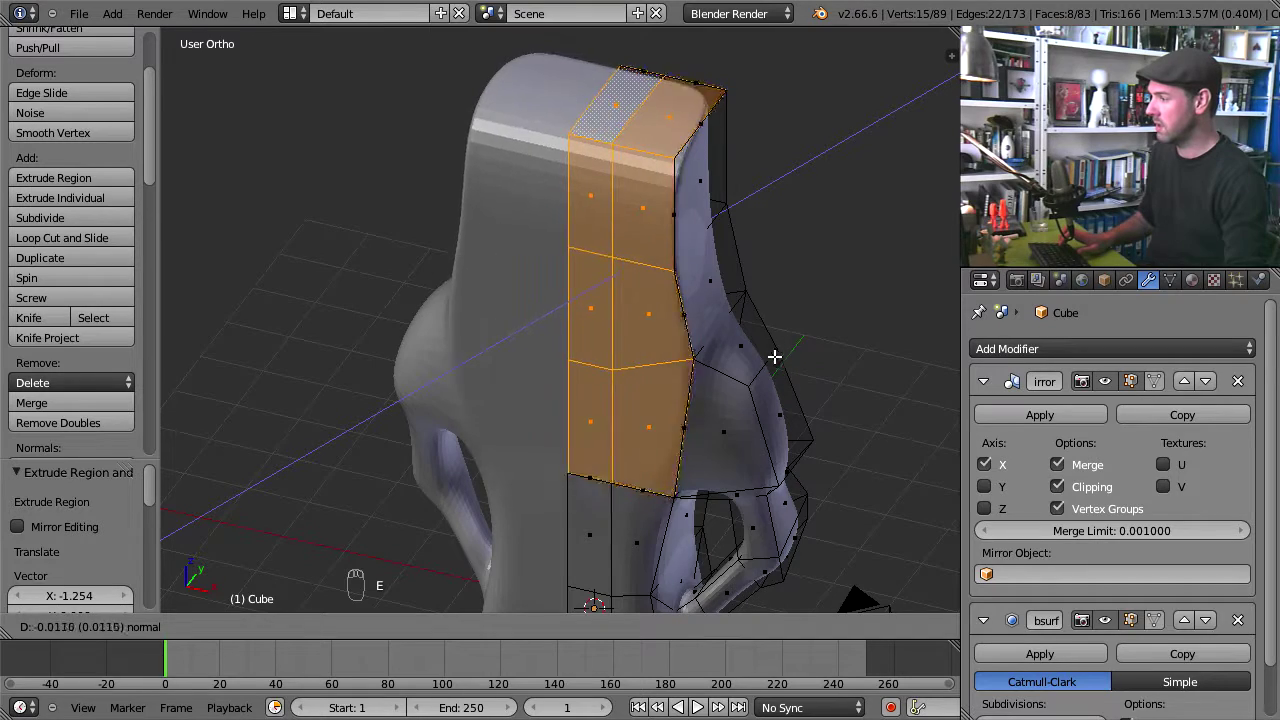
click(751, 366)
Step: Move the extruded faces about 0.27 along Y and slightly upward in side view, and check the smoothed shape in object mode
key(KP_3)
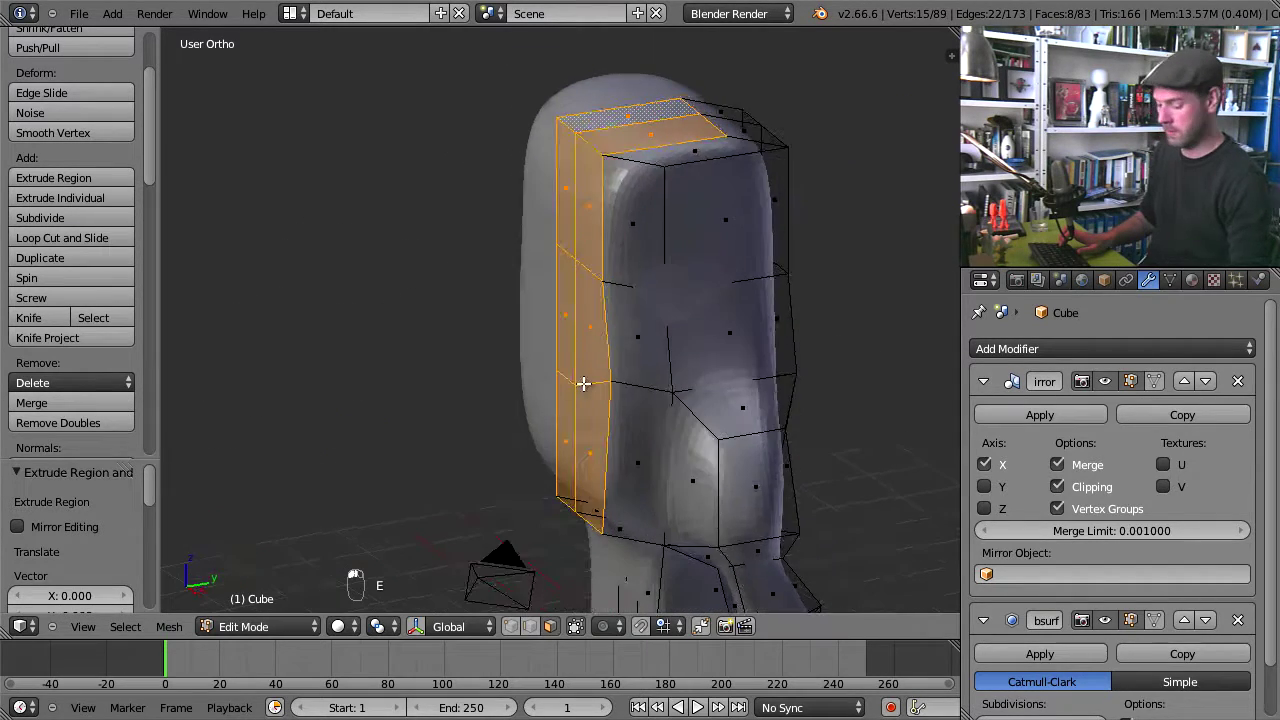
key(g)
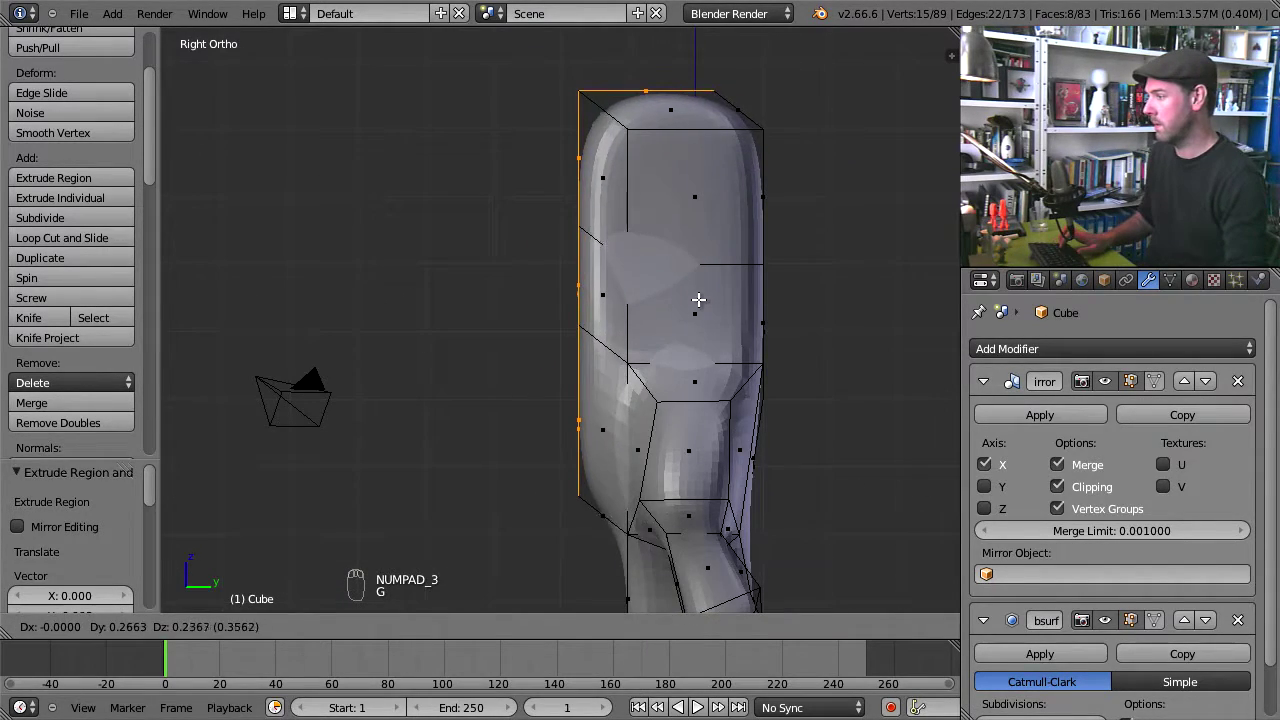
click(697, 294)
middle_drag(622, 342, 674, 334)
key(Tab)
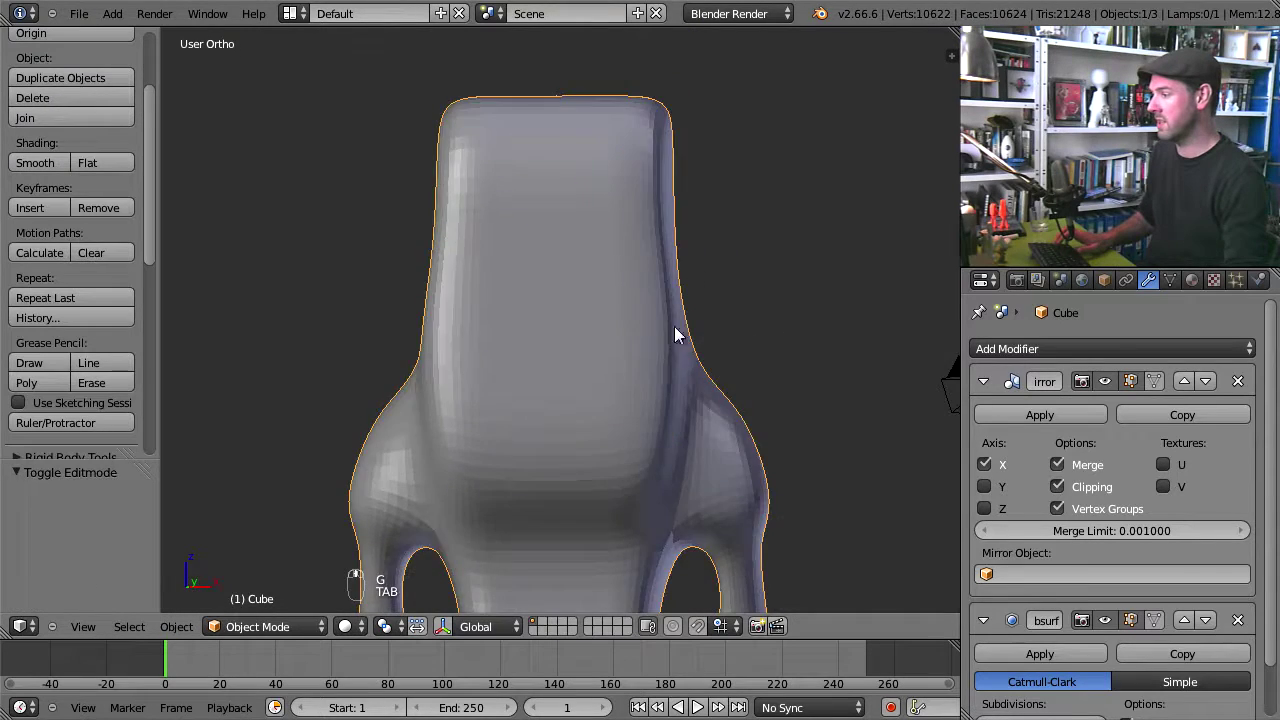
scroll(688, 420, down, 2)
middle_drag(688, 420, 594, 354)
scroll(594, 354, up, 2)
Step: Select the outer border edges of the extruded front block, from its bottom around to the top, and apply an Edge Crease of 1.000
key(Tab)
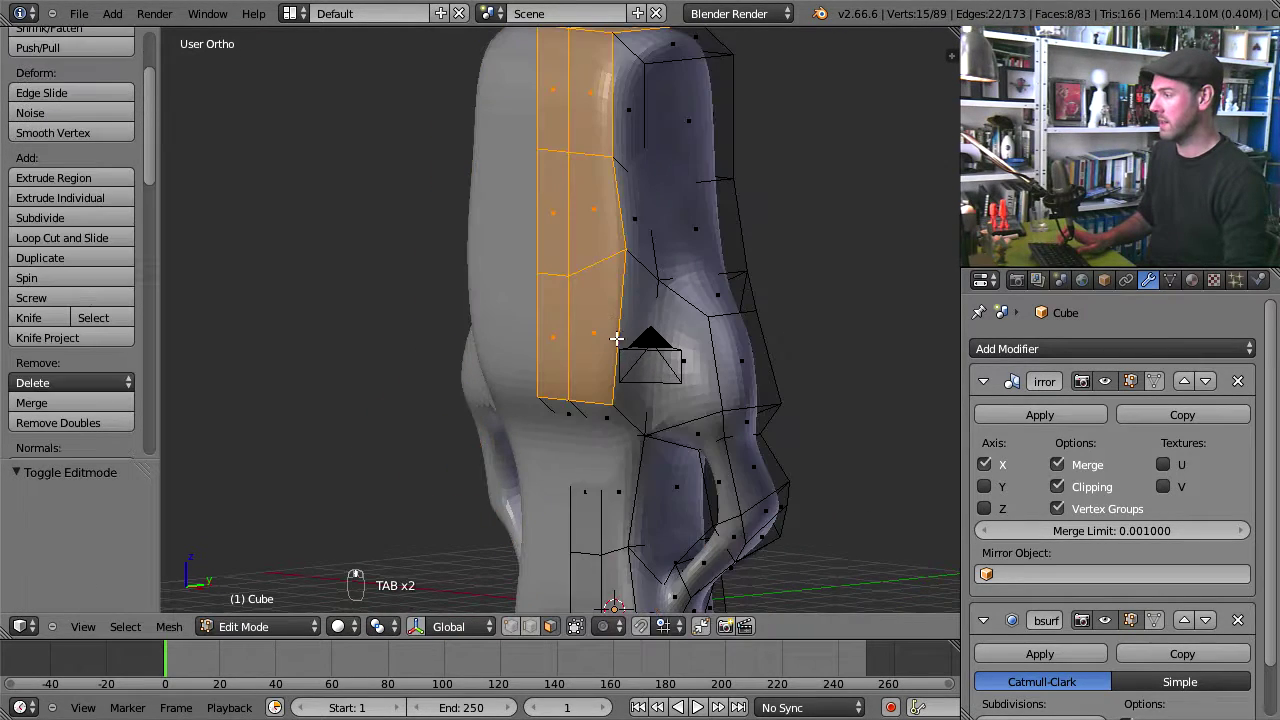
click(513, 630)
alt+right_click(591, 399)
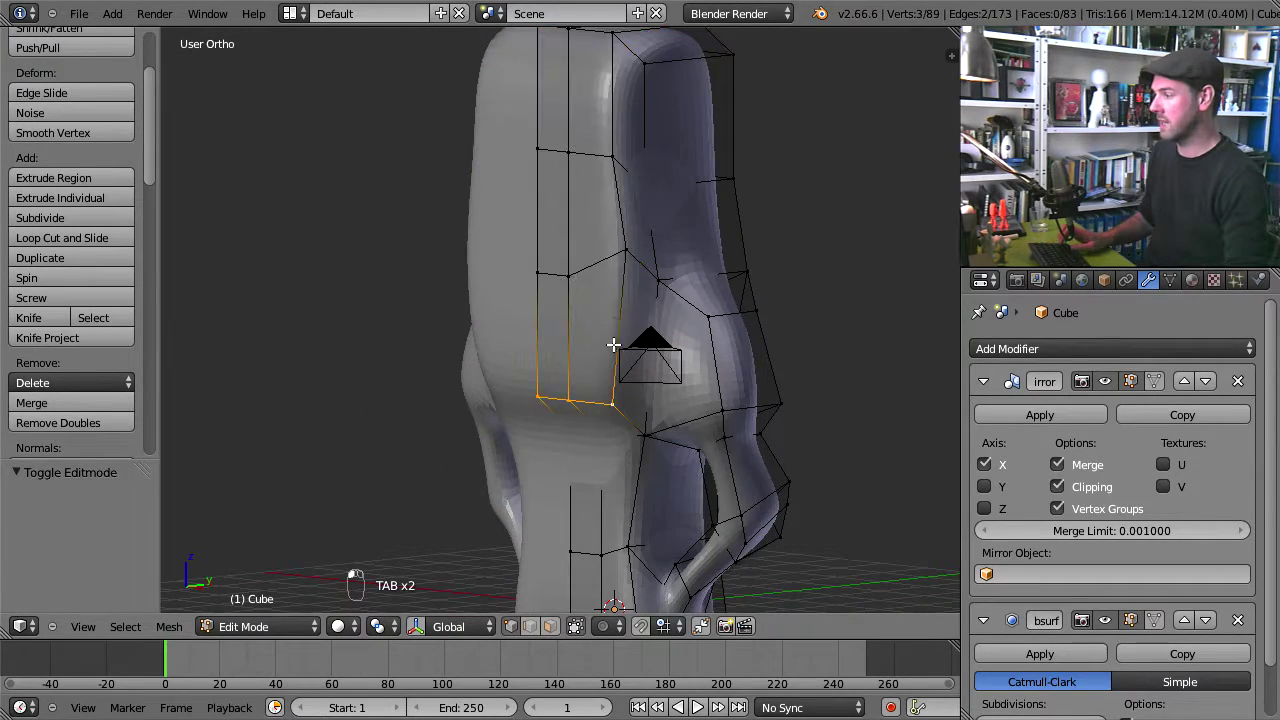
alt+shift+right_click(619, 280)
middle_drag(679, 190, 640, 383)
alt+shift+right_click(688, 222)
scroll(640, 383, down, 3)
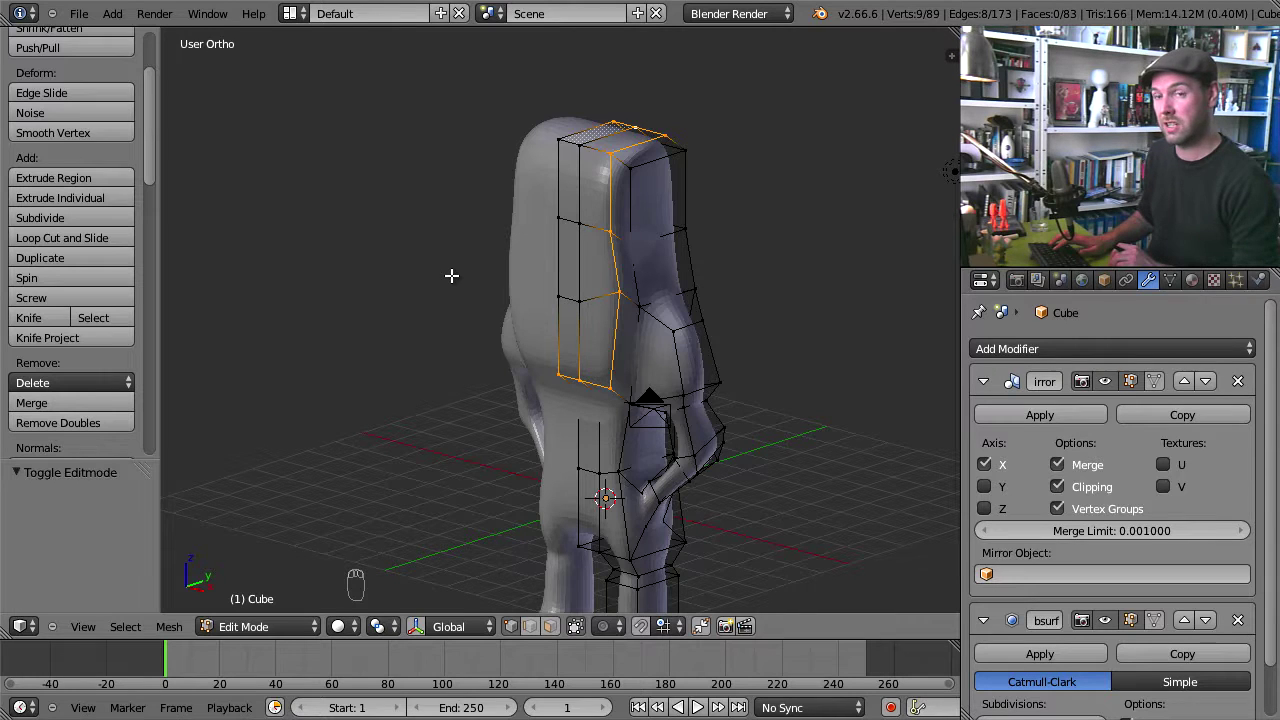
key(ctrl+e)
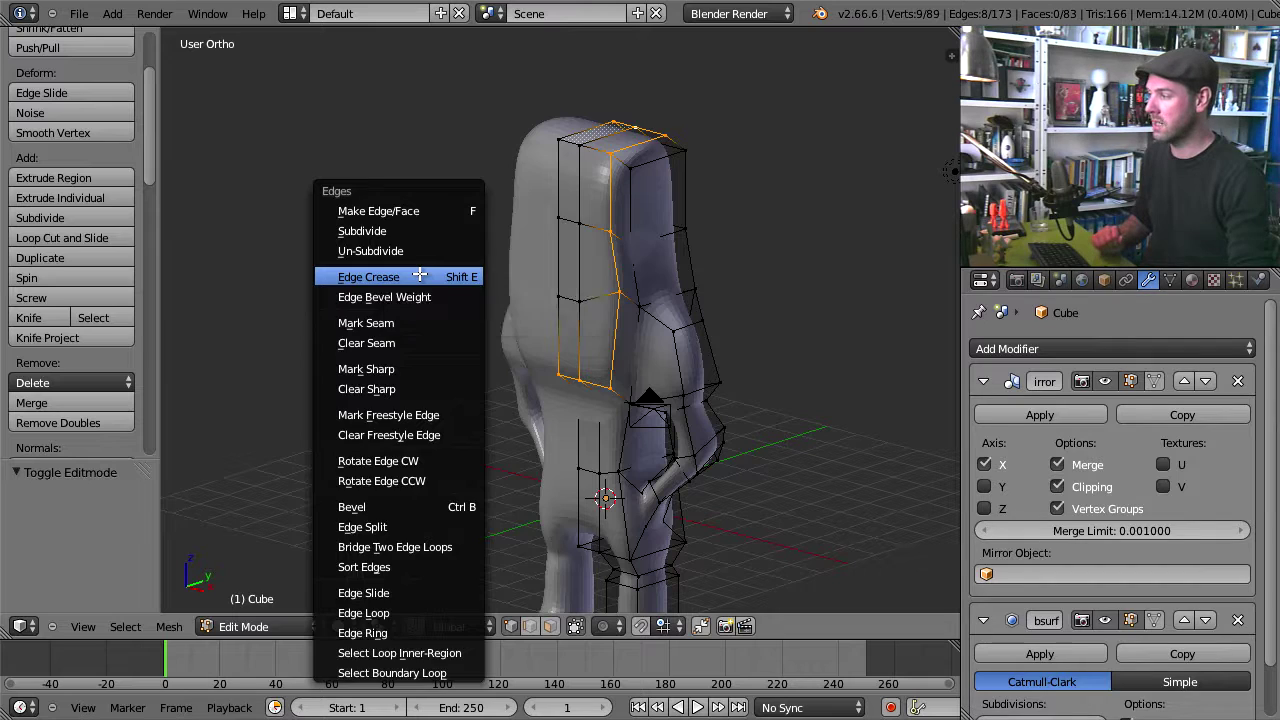
click(419, 275)
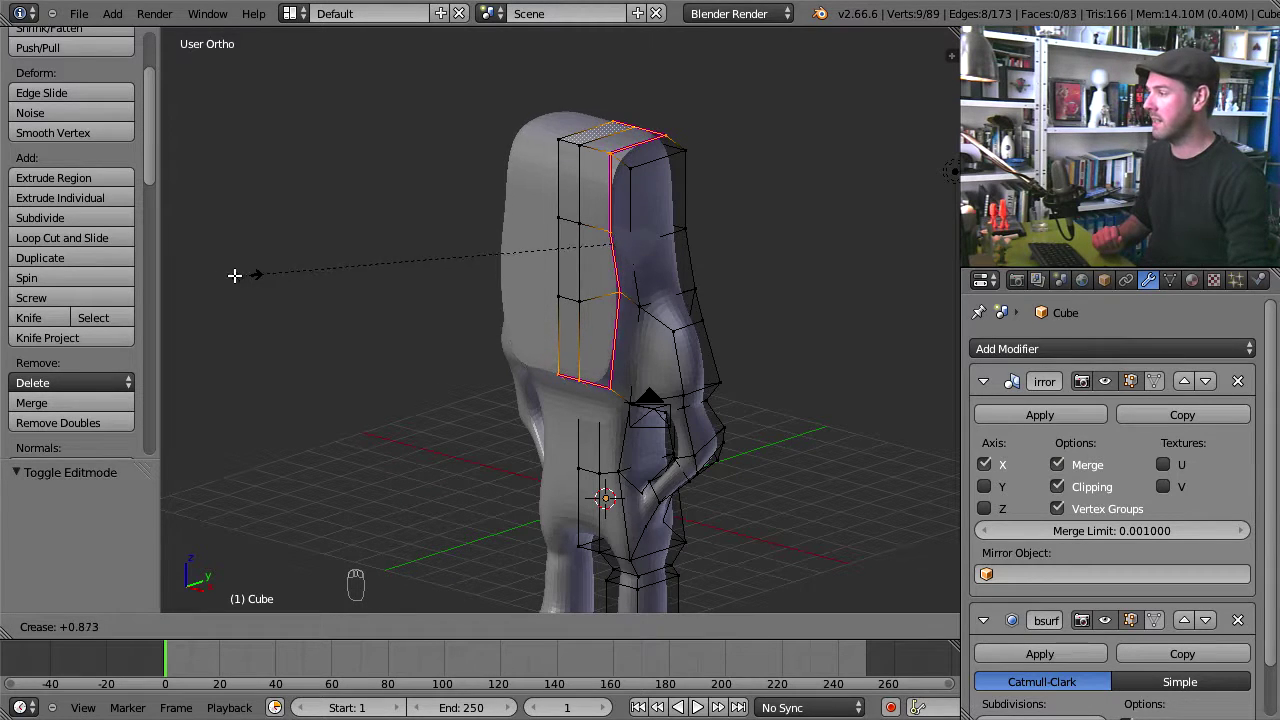
click(87, 275)
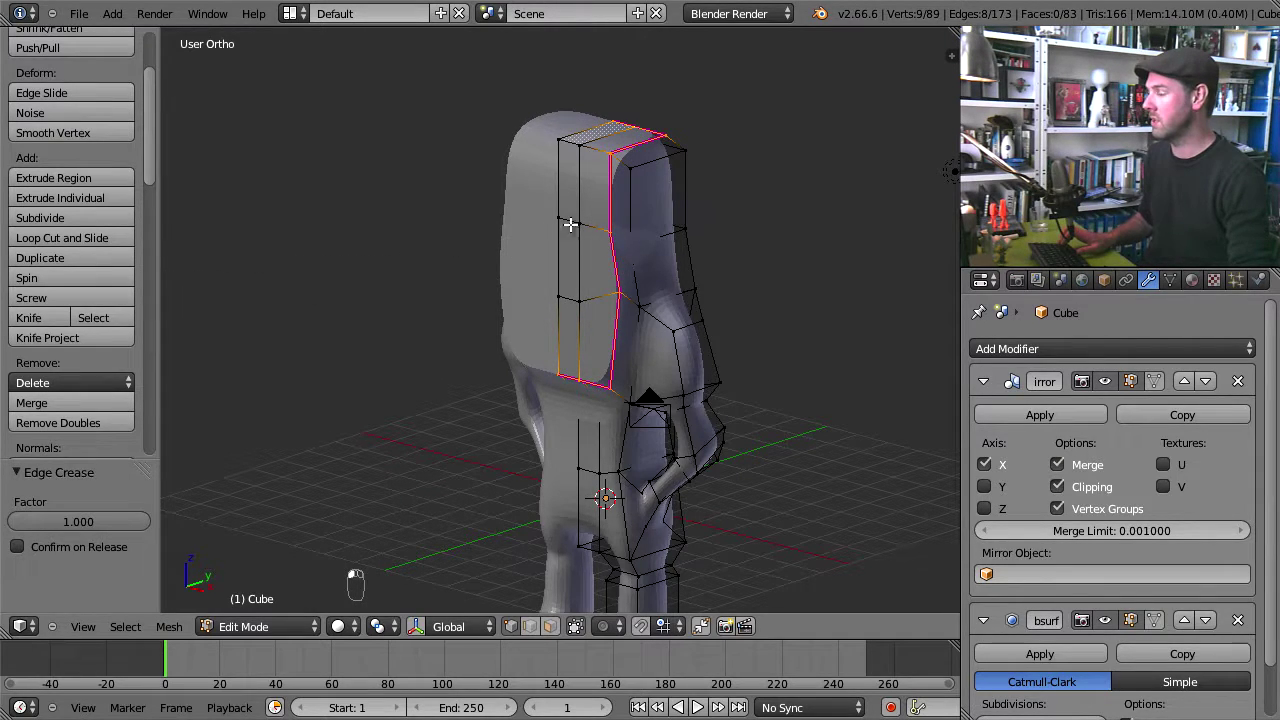
Step: Inspect the creased figure in object mode, render the scene, and return to editing the mesh in front view
key(Tab)
middle_drag(600, 287, 613, 328)
middle_drag(591, 282, 589, 97)
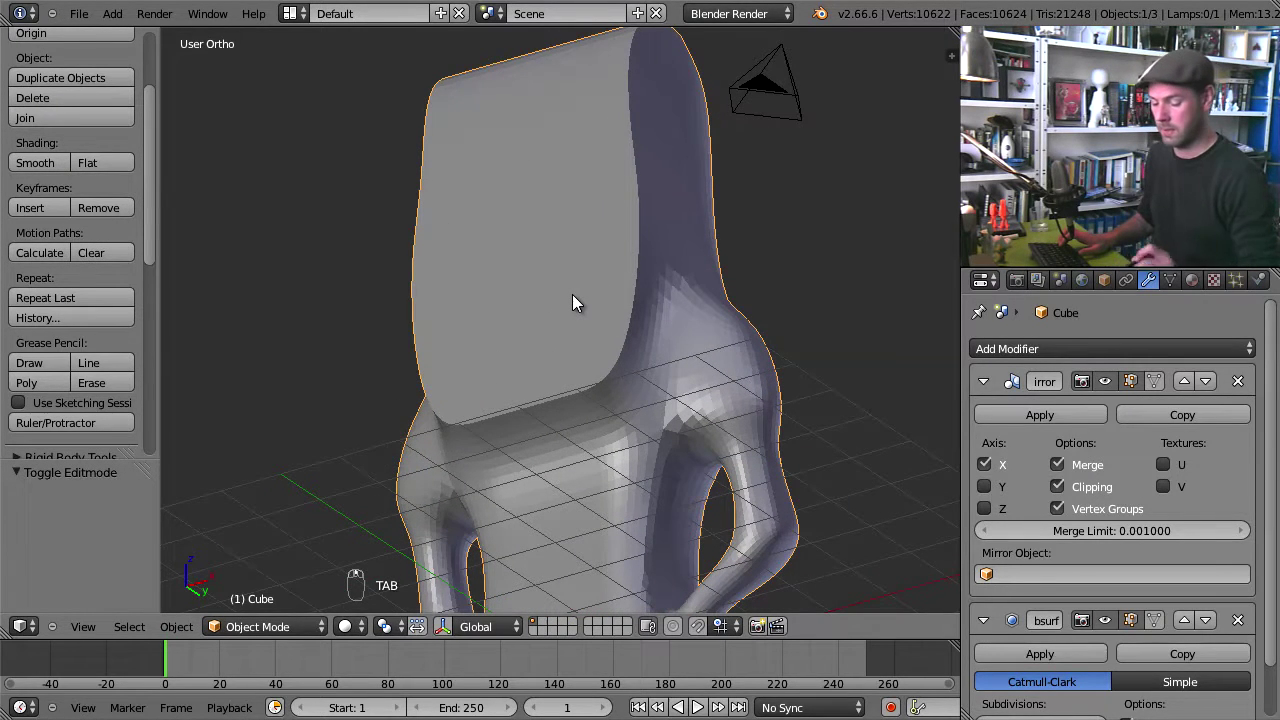
key(F12)
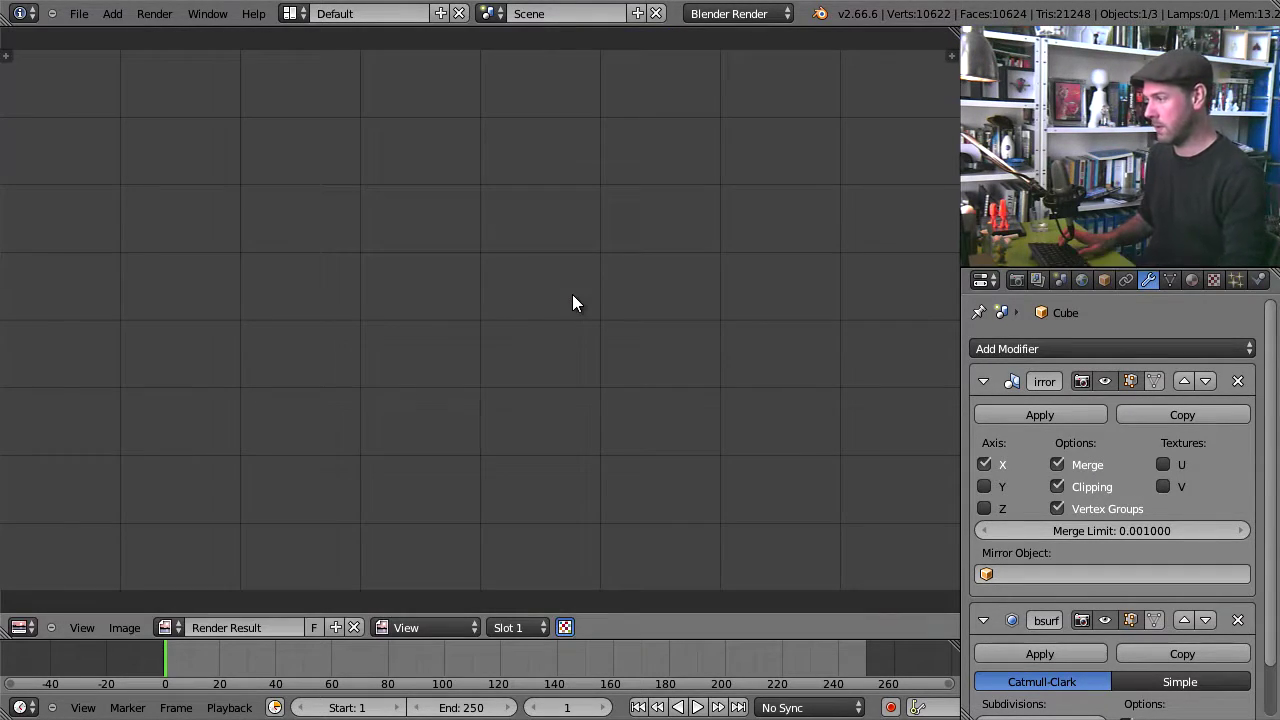
key(F11)
key(F11)
key(KP_1)
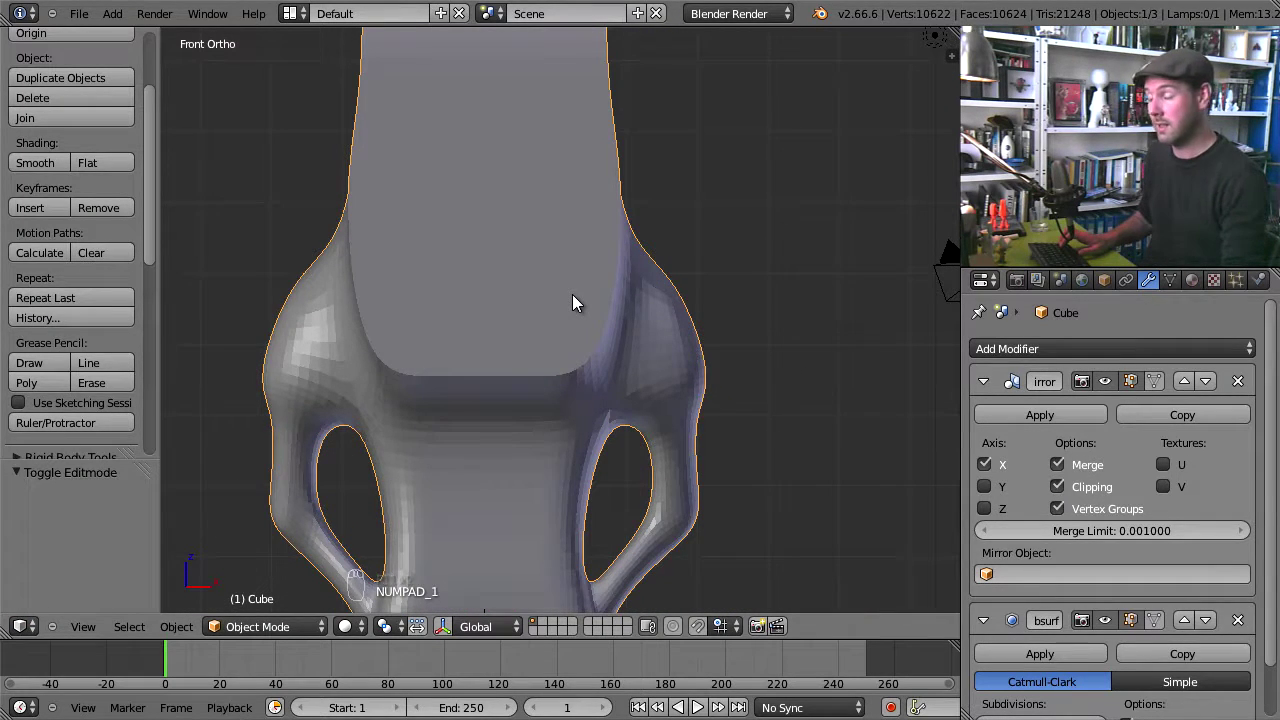
key(Tab)
scroll(566, 354, down, 4)
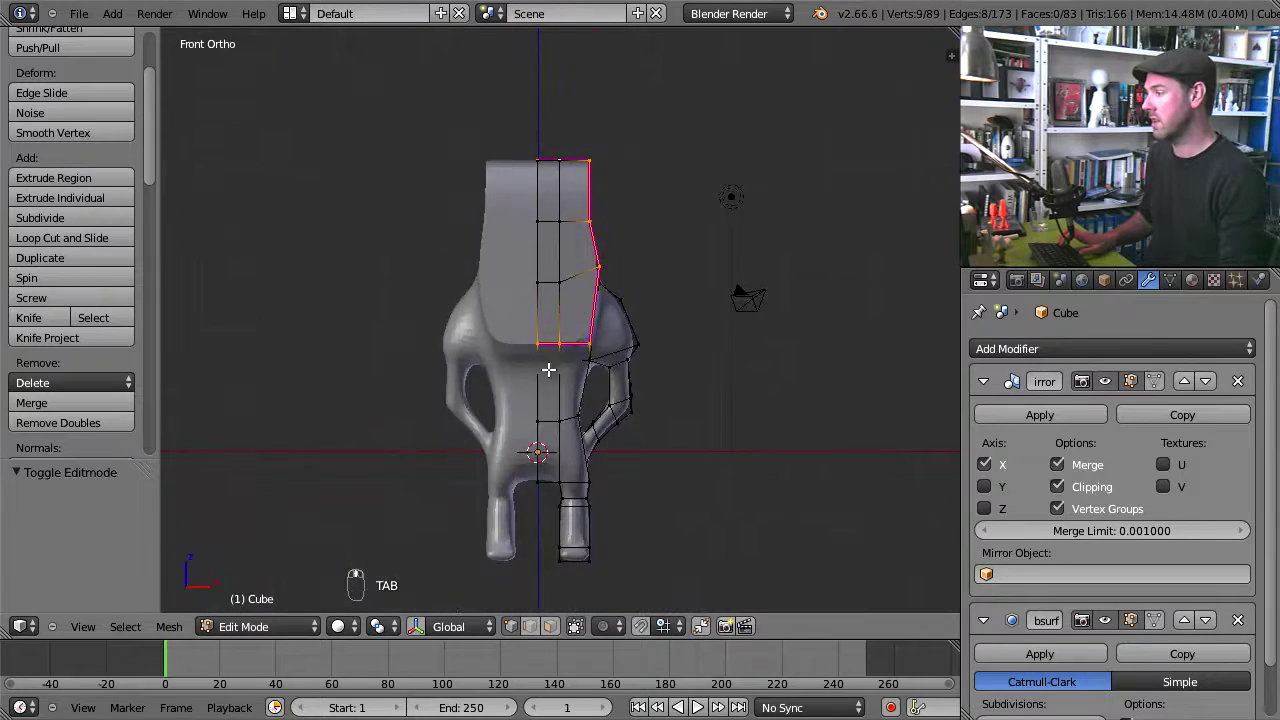
Step: Select all vertices of the modelled half in wireframe display, leaving out those on the centre line
key(z)
key(b)
drag(549, 137, 781, 567)
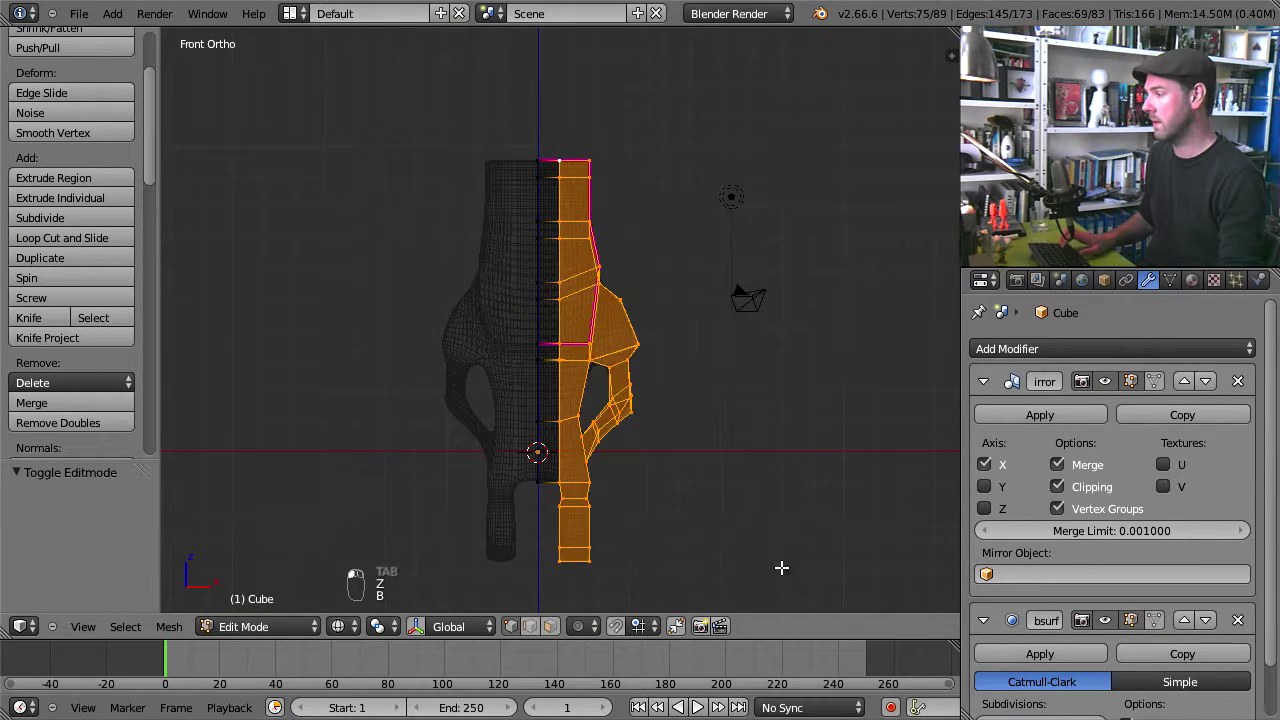
Step: Test moving the selected vertices along X with the Mirror modifier's Clipping on and off, cancelling both moves and re-enabling Clipping
key(g)
key(x)
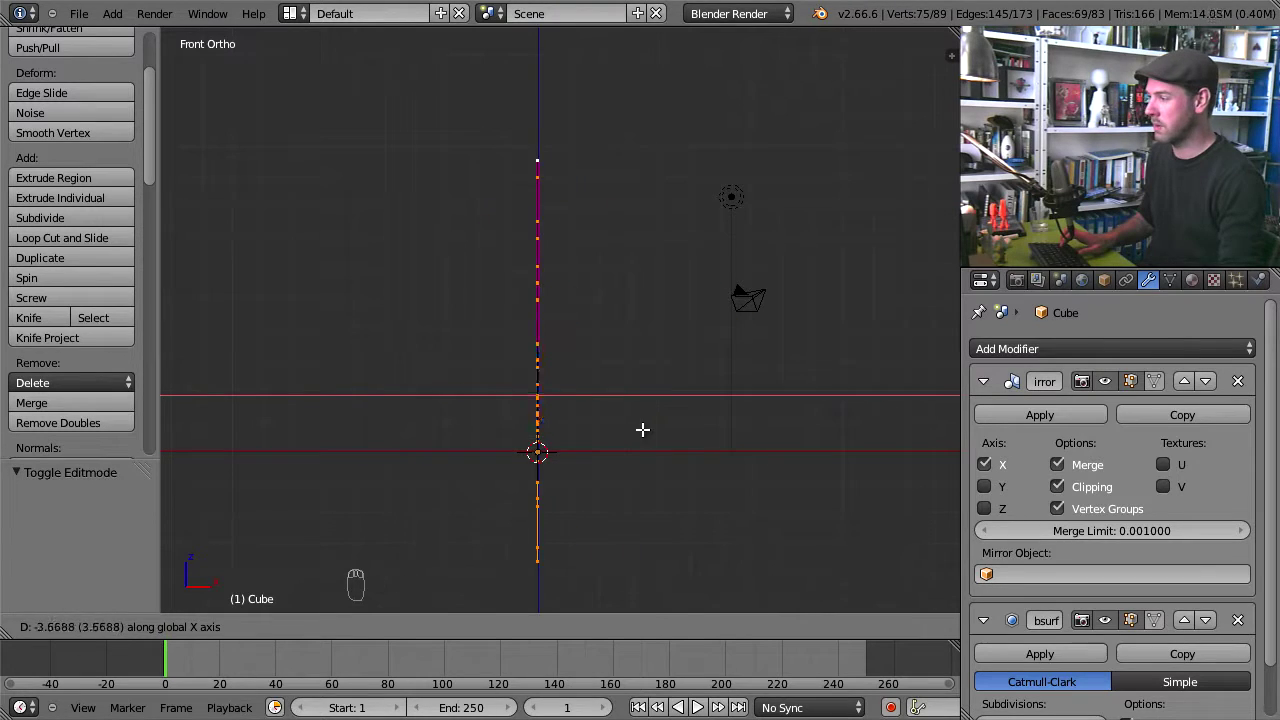
right_click(642, 429)
click(1057, 486)
key(g)
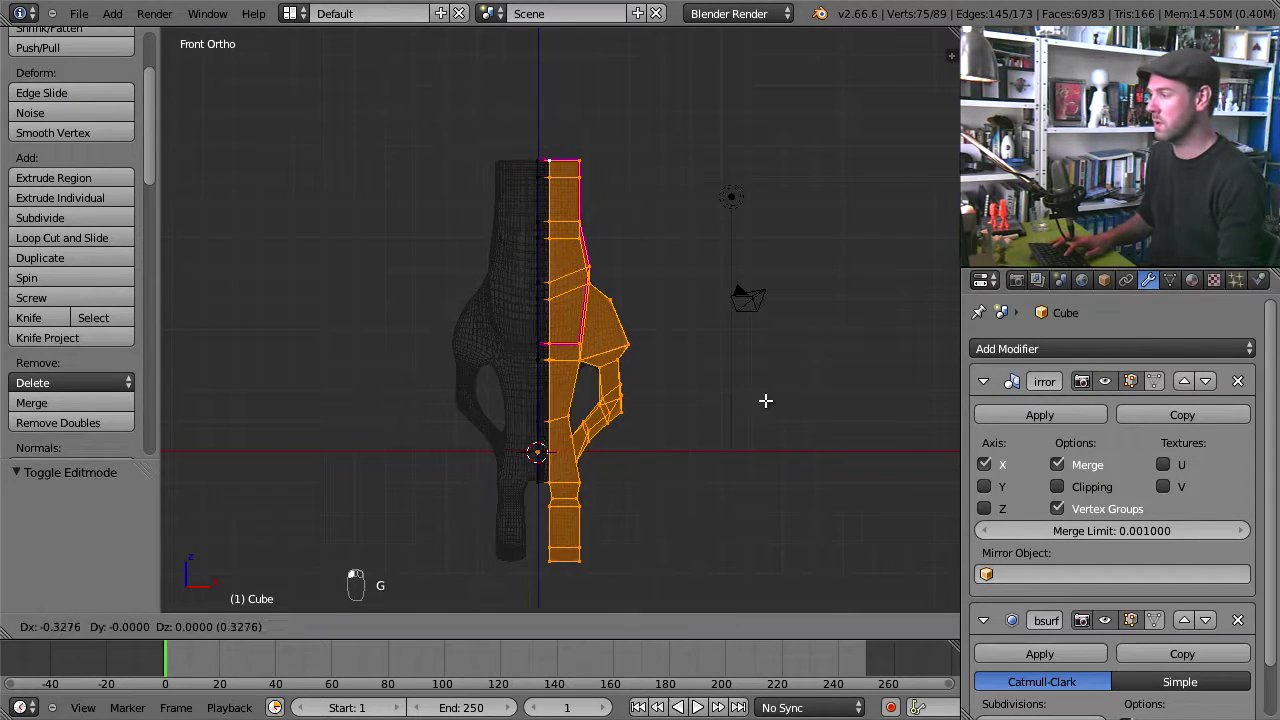
key(x)
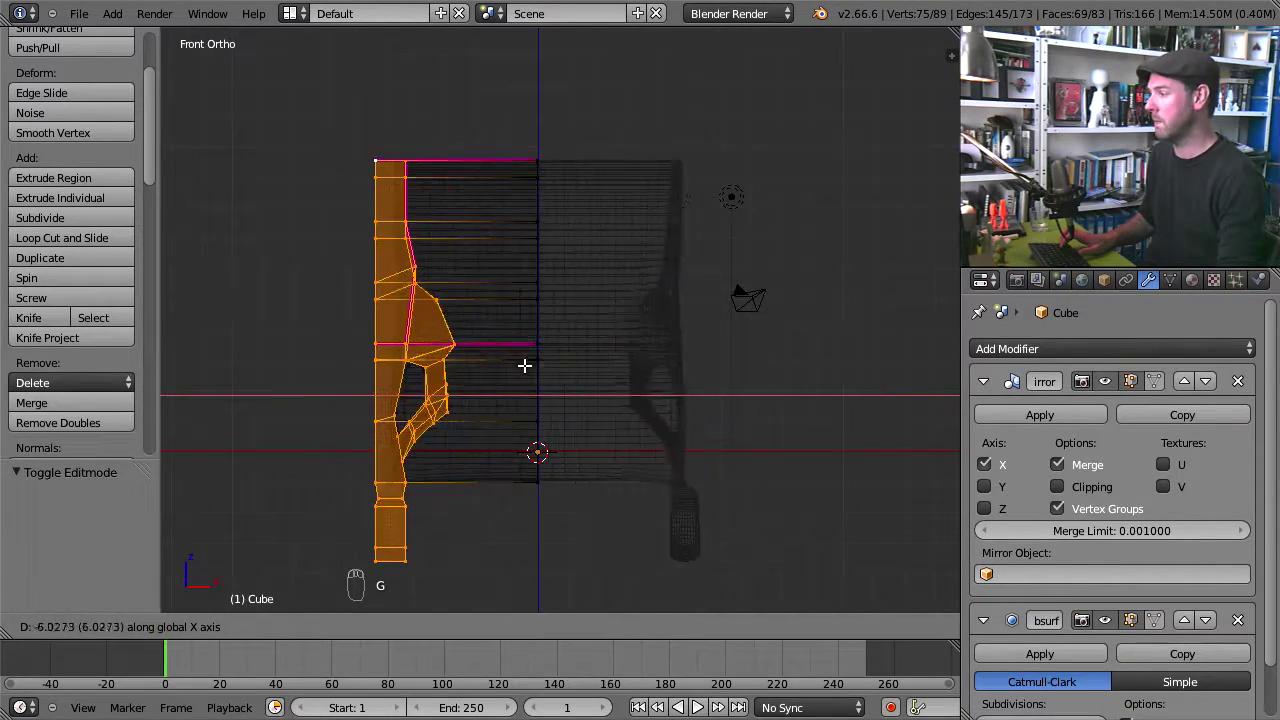
right_click(480, 371)
click(1057, 486)
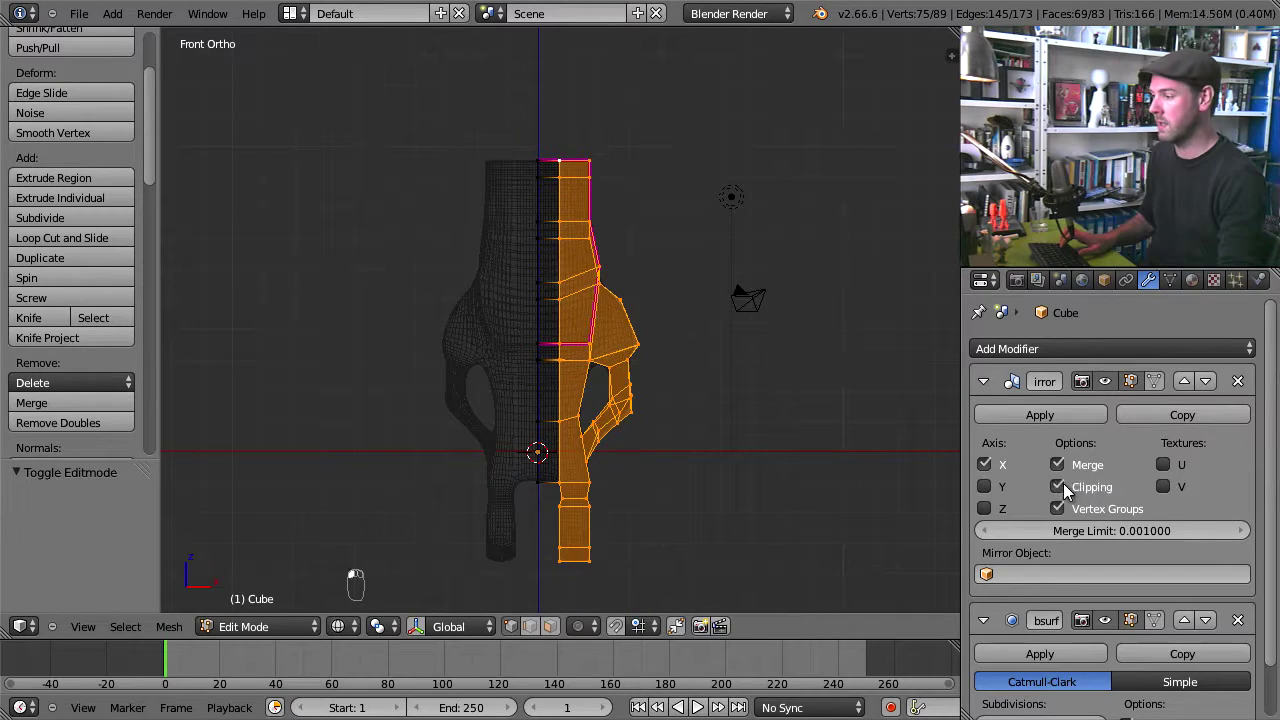
Step: Move the selected vertices about 0.36 along X towards the mirror plane and check the narrowed figure in solid display
key(g)
key(x)
scroll(674, 294, up, 3)
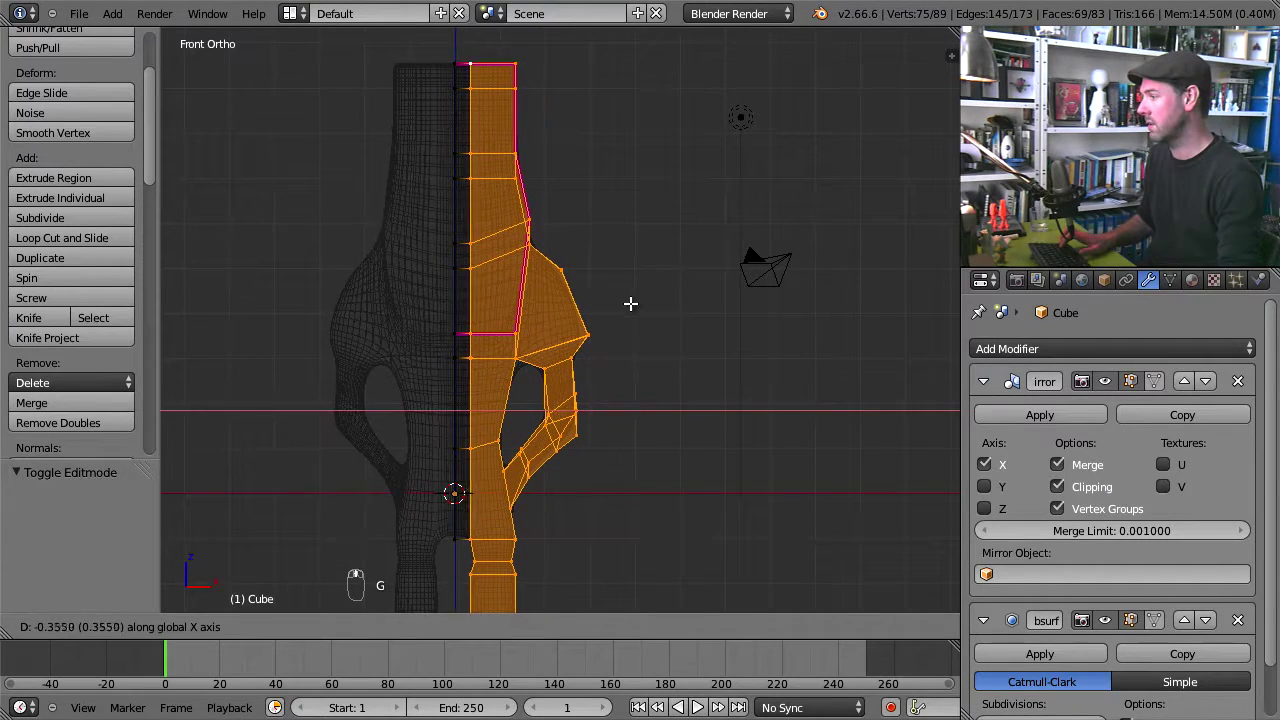
click(628, 307)
key(z)
mouse_move(691, 386)
middle_down()
mouse_move(609, 371)
mouse_move(617, 386)
mouse_move(631, 362)
middle_up()
key(Tab)
key(Tab)
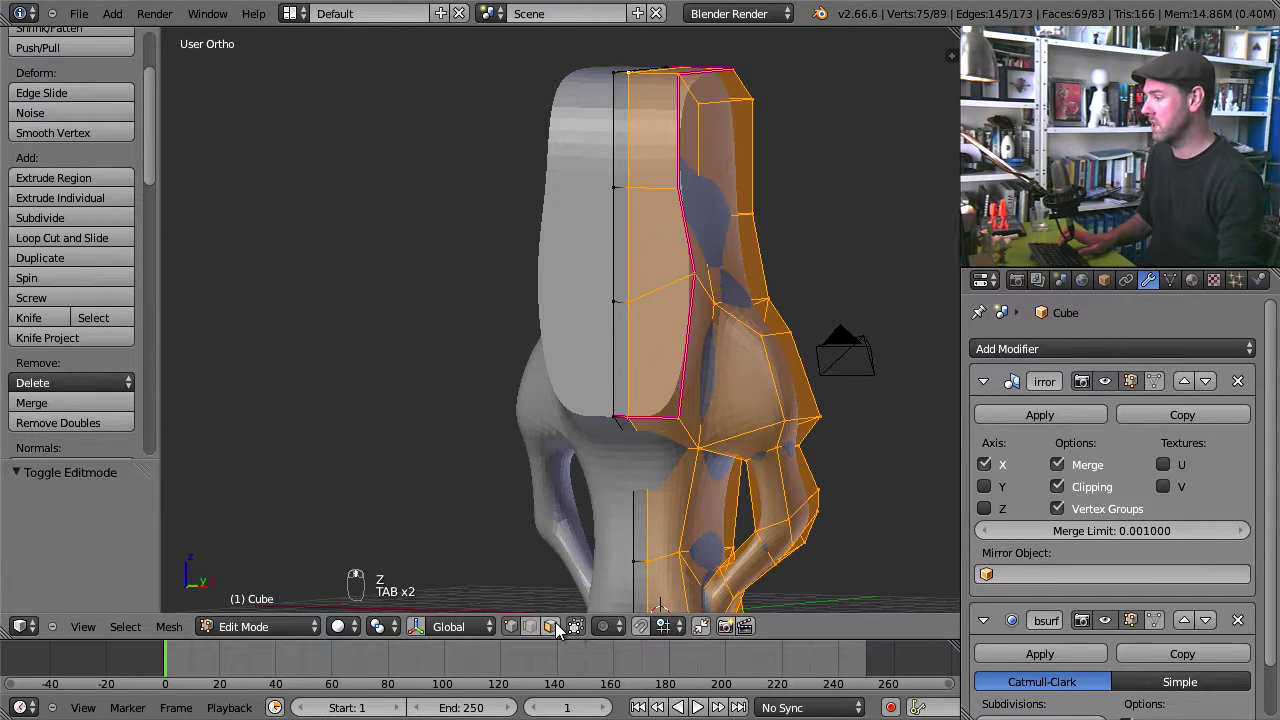
Step: Extrude the narrow middle face beside the centre line of the front block inward to form a vertical recess
key(a)
right_click(623, 180)
shift+right_click(625, 130)
middle_drag(640, 128, 653, 101)
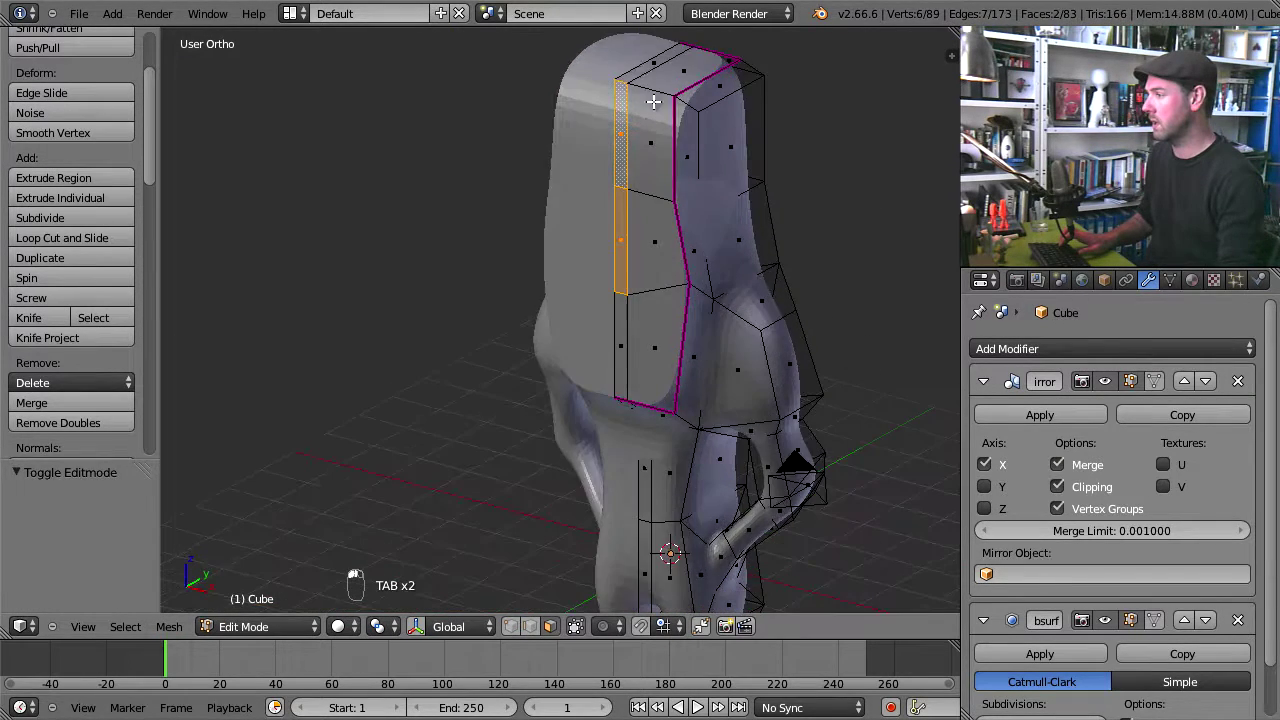
middle_drag(626, 144, 569, 191)
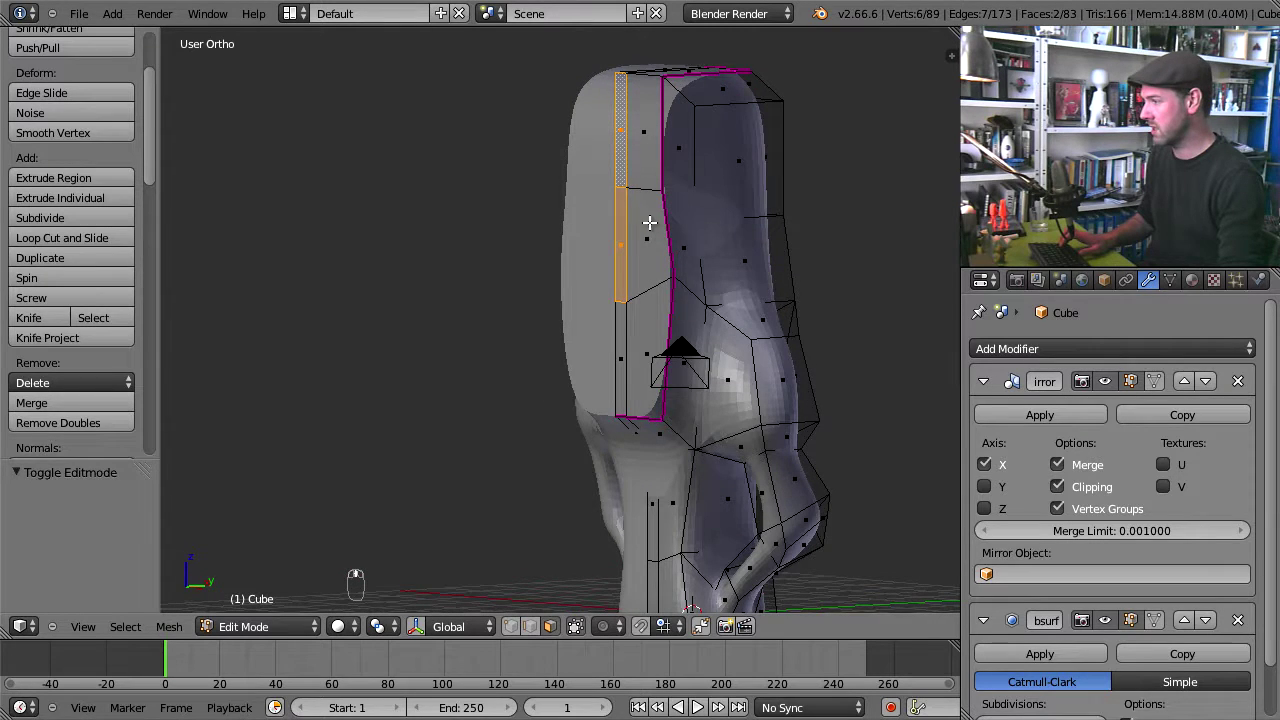
right_click(623, 240)
scroll(663, 237, up, 3)
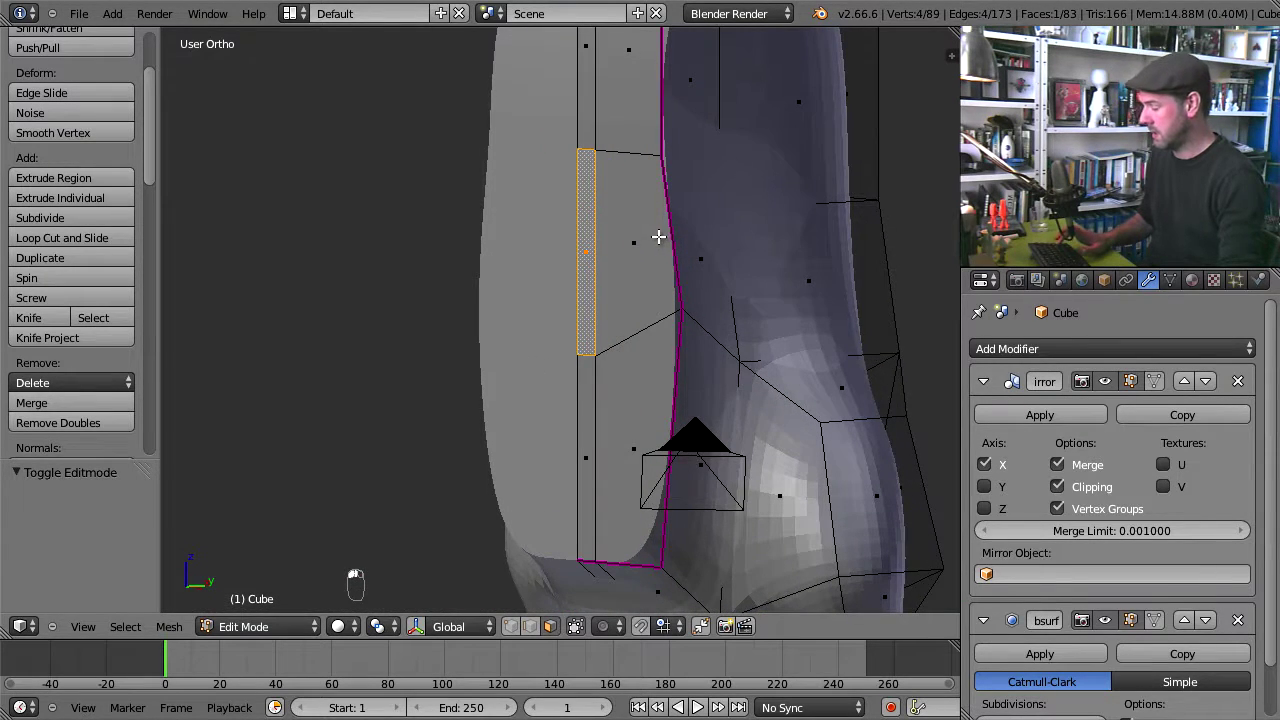
key(e)
click(681, 235)
scroll(648, 296, down, 3)
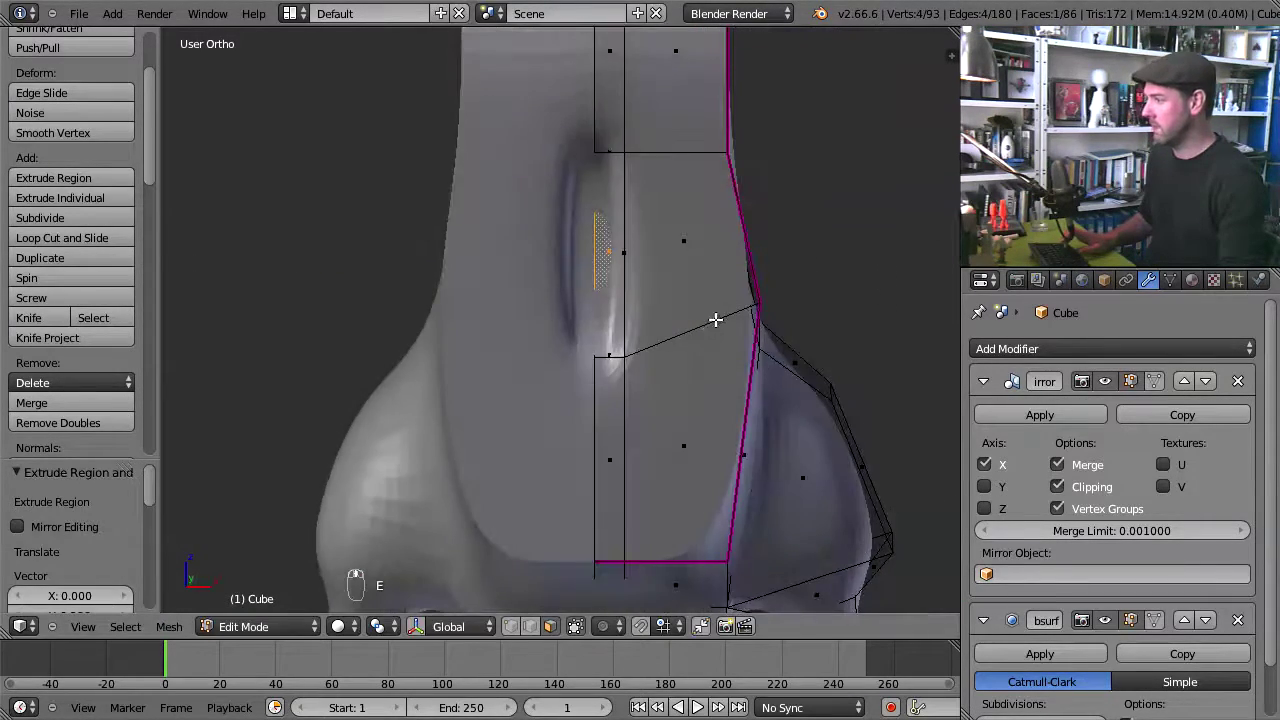
Step: Inspect the recessed front block and the whole smoothed figure from several angles in object mode
key(z)
key(Tab)
key(z)
scroll(707, 357, down, 6)
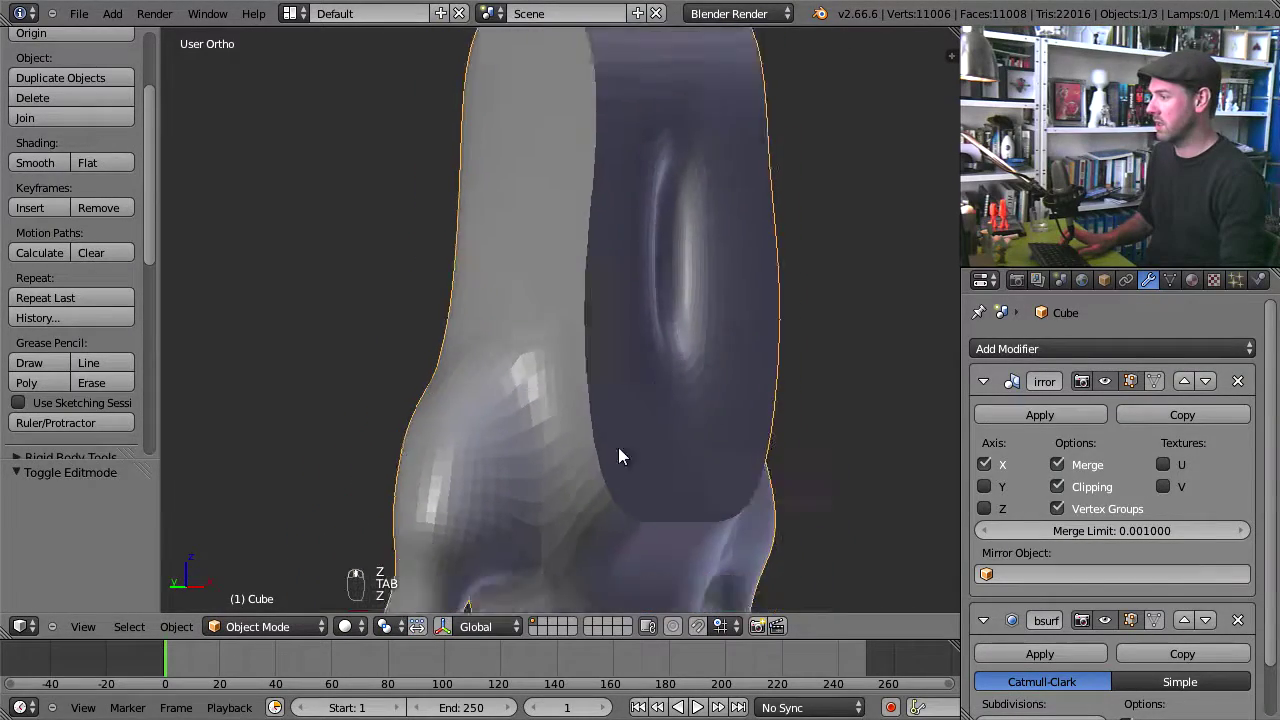
middle_drag(618, 447, 714, 463)
key(Tab)
key(Tab)
middle_drag(720, 328, 614, 370)
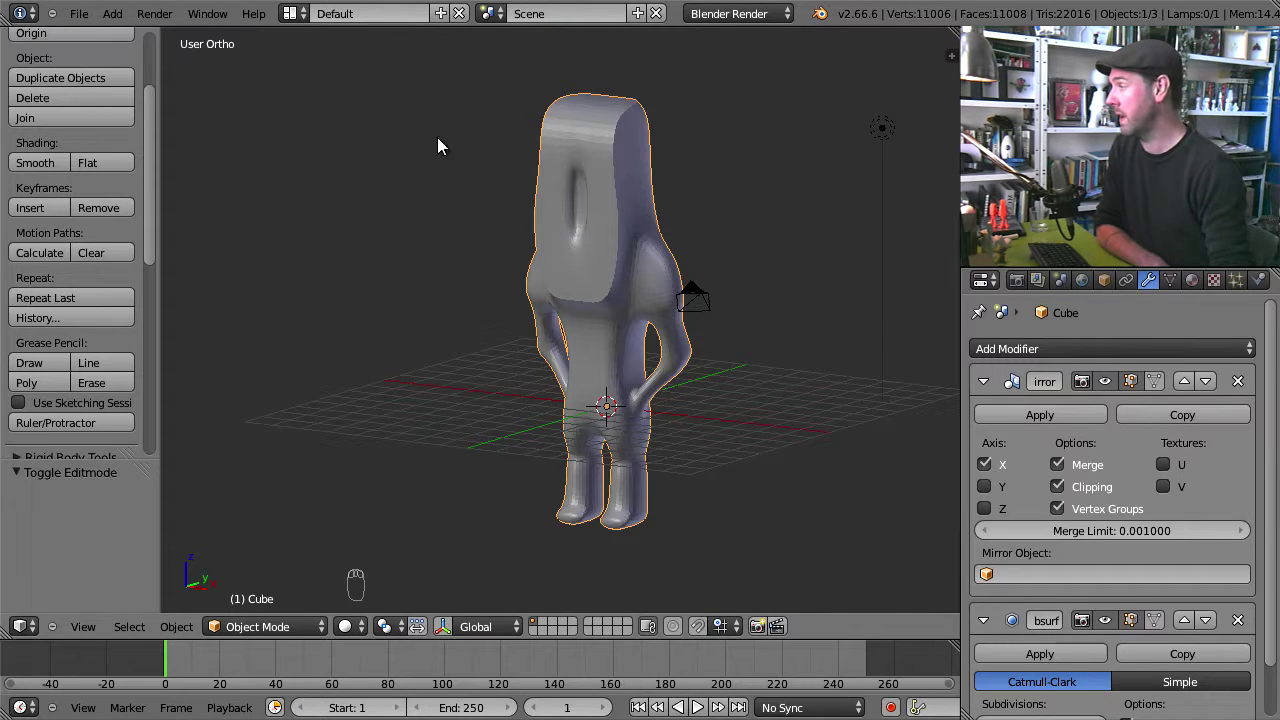
Step: Bring up the export file formats and point out Wavefront (.obj)
click(78, 13)
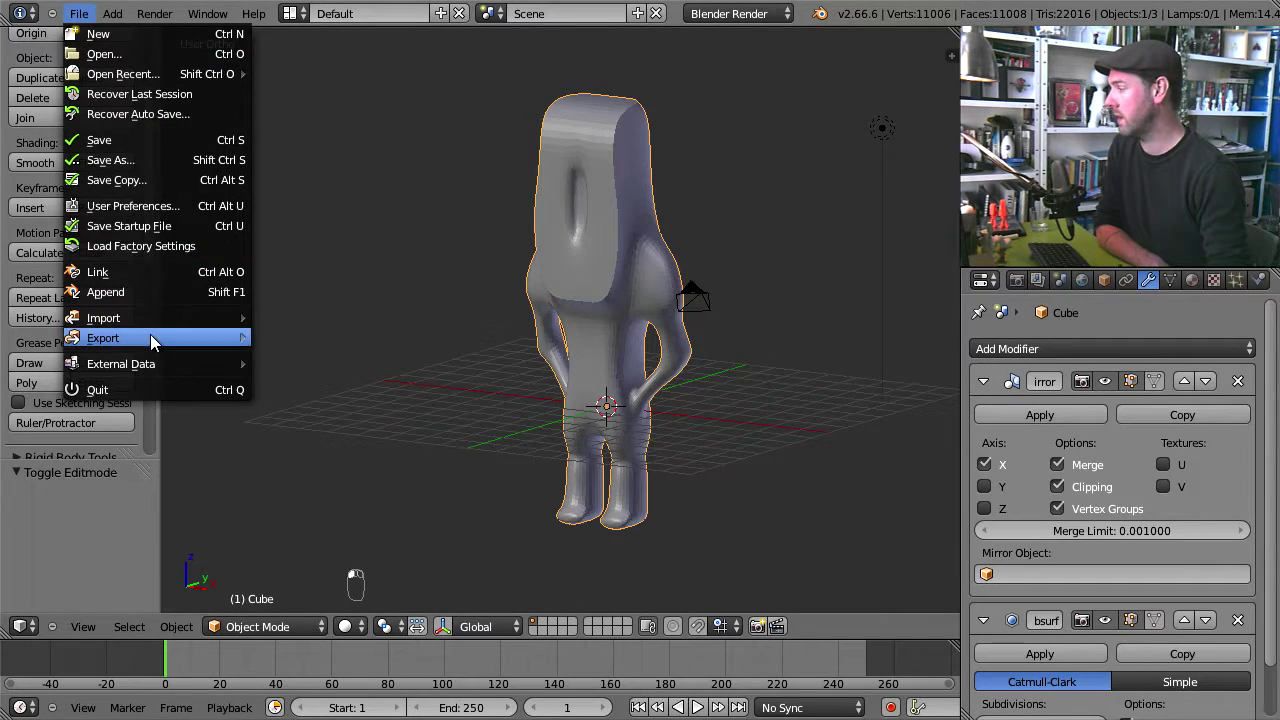
mouse_move(150, 336)
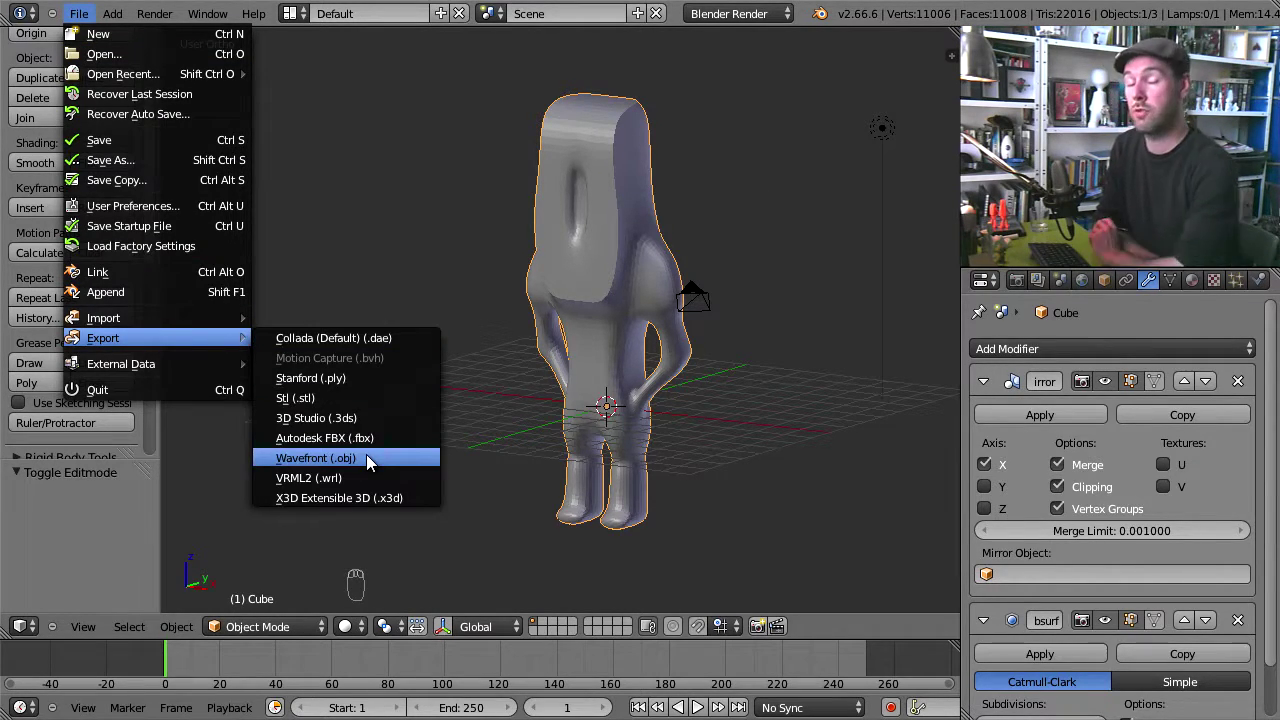